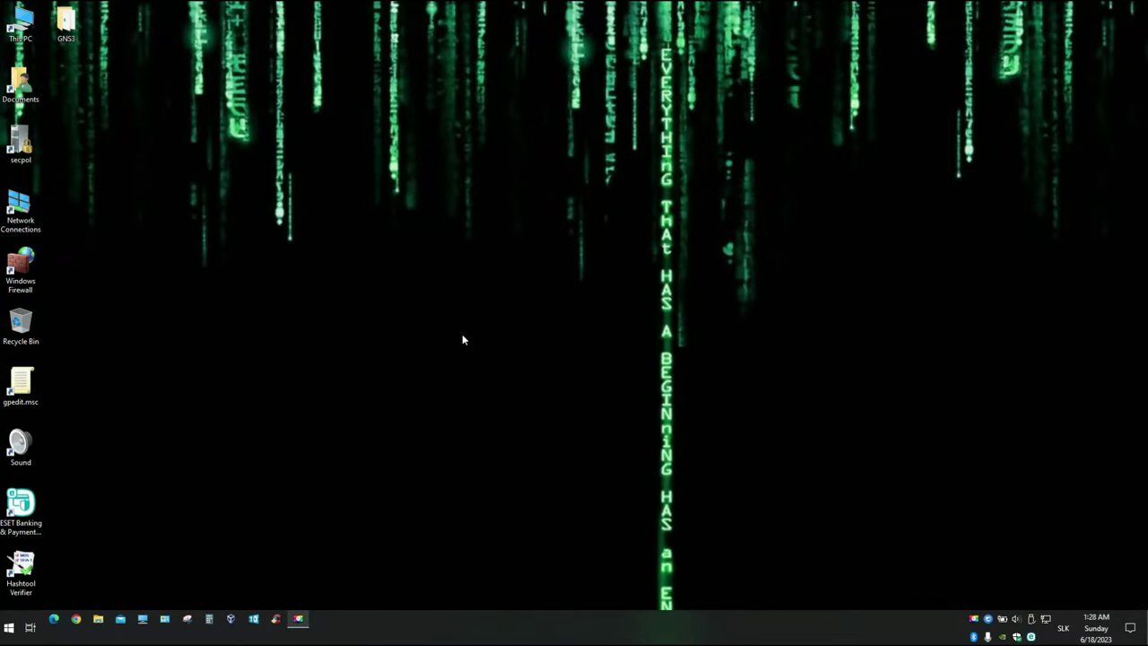
# Open the desktop's GNS3 folder, look through the versions in its QEMU subfolder, and return to the GNS3 folder
pyautogui.doubleClick(66, 23)
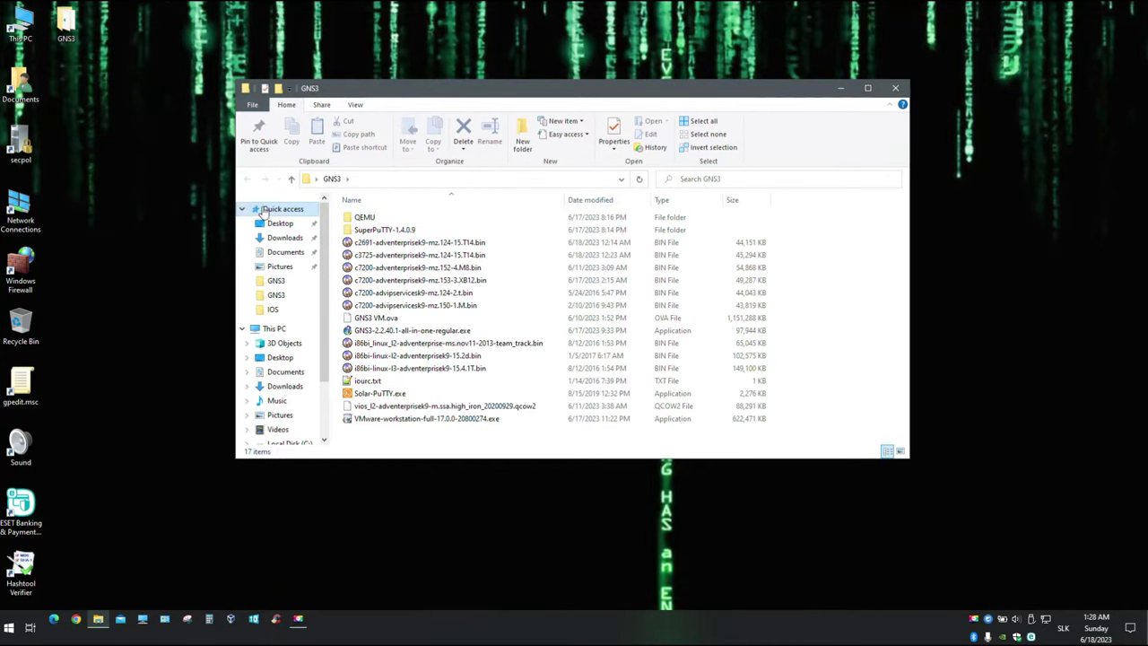
pyautogui.doubleClick(493, 221)
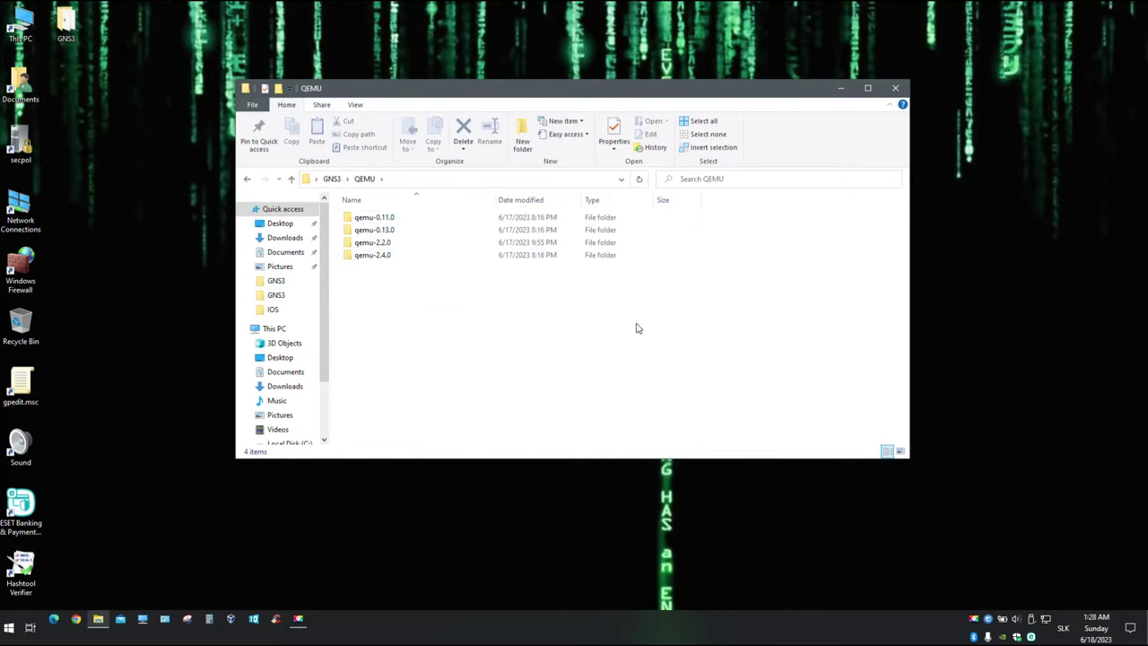
pyautogui.moveTo(654, 328); pyautogui.dragTo(606, 305)
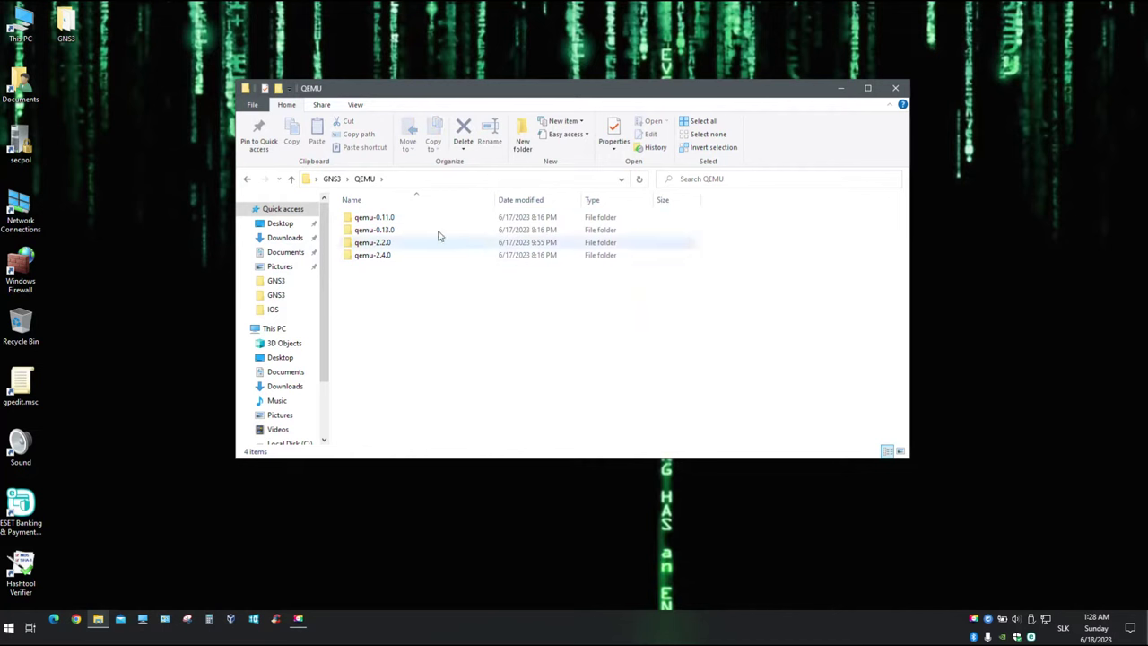
pyautogui.click(246, 178)
# Review the GNS3 folder's contents: Cisco router images, GNS3 VM.ova, i86bi Linux images, iourc.txt, the qcow2 image, and the GNS3, Solar-PuTTY and VMware executables
pyautogui.moveTo(530, 239); pyautogui.dragTo(364, 313)
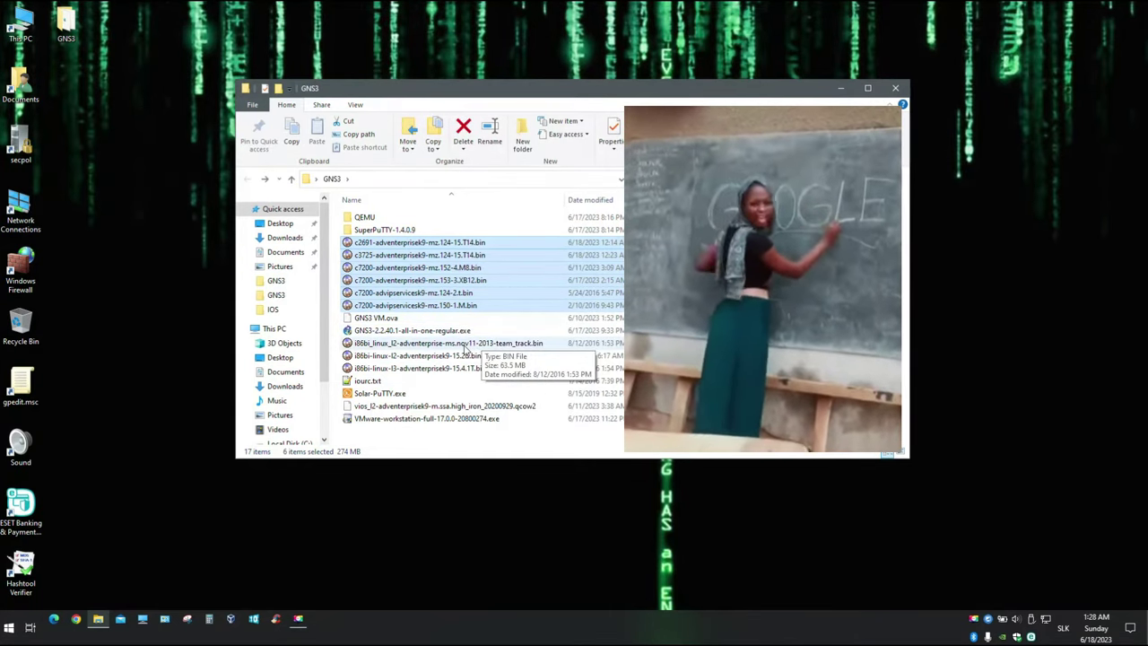
pyautogui.click(413, 319)
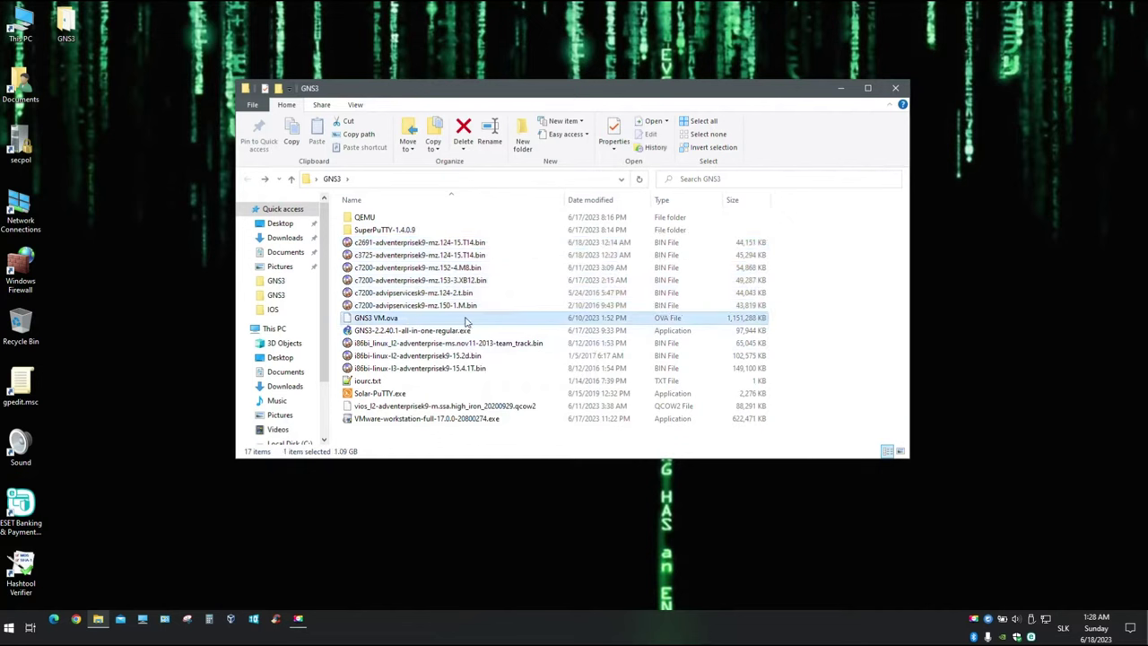
pyautogui.click(466, 332)
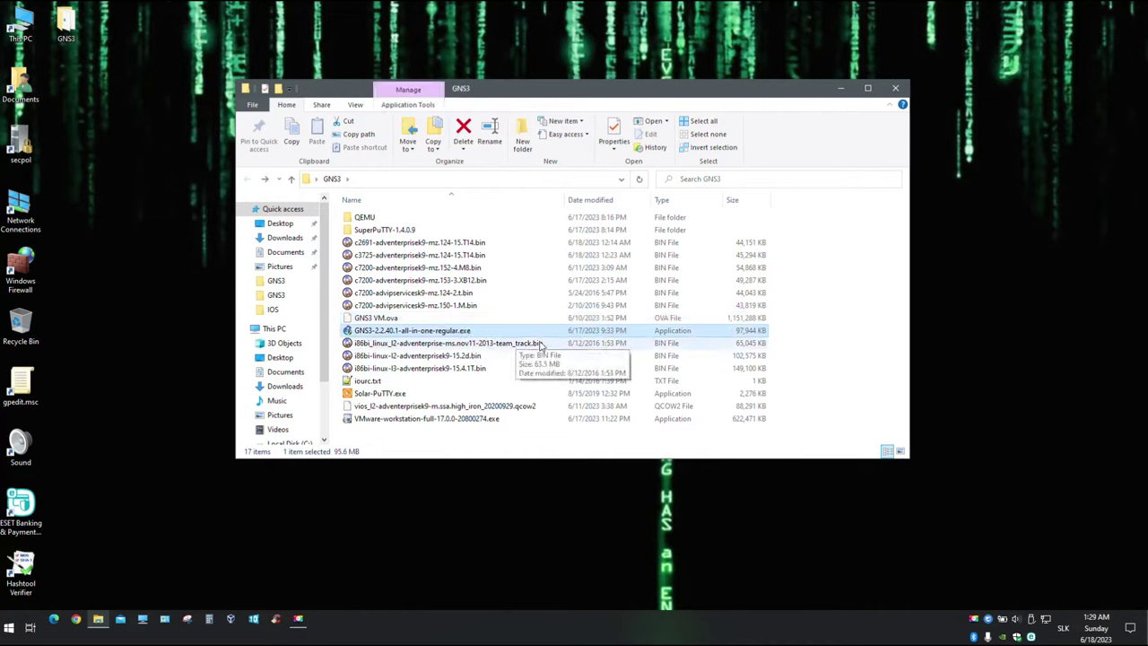
pyautogui.click(405, 345)
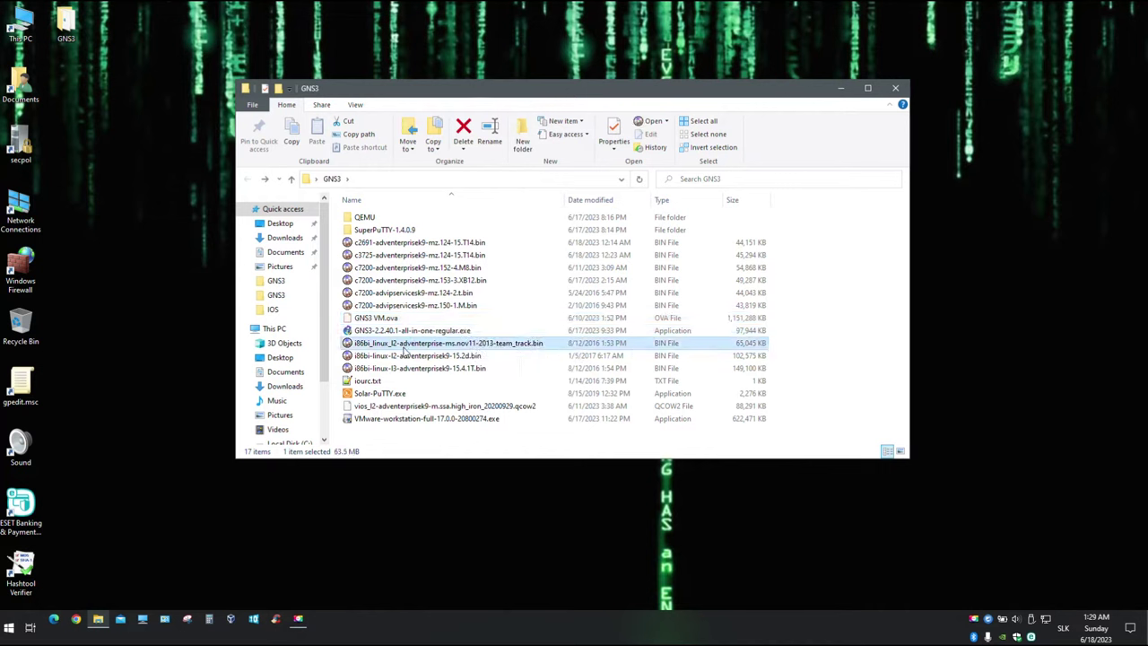
pyautogui.keyDown('ctrl'); pyautogui.click(397, 357); pyautogui.keyUp('ctrl')
pyautogui.keyDown('ctrl'); pyautogui.click(399, 369); pyautogui.keyUp('ctrl')
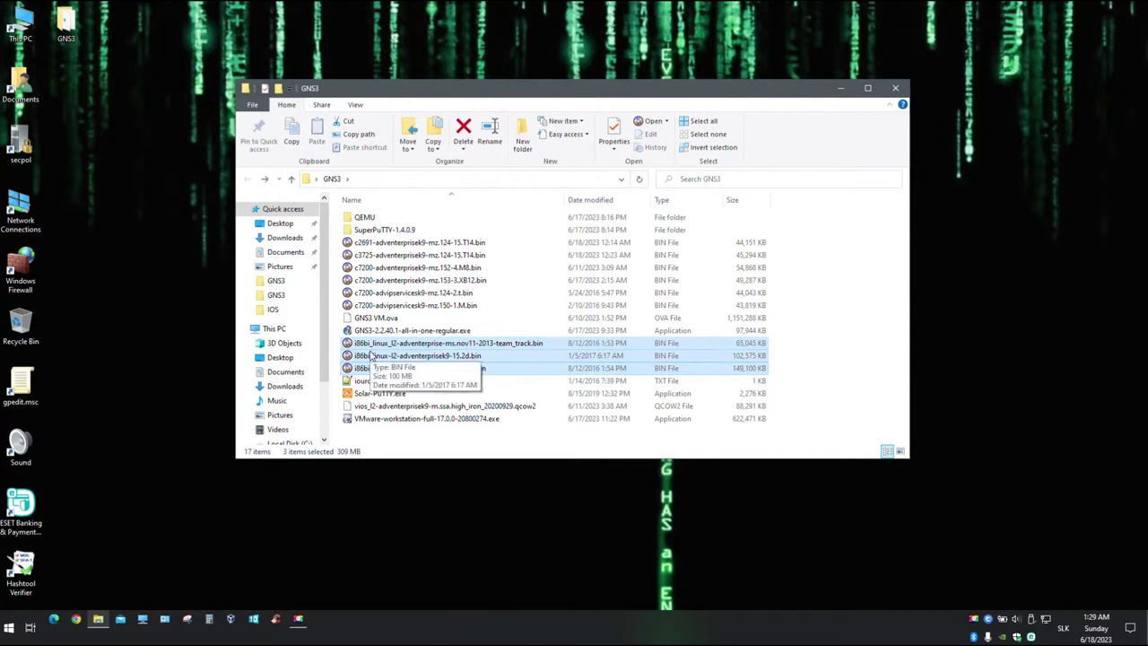
pyautogui.keyDown('ctrl'); pyautogui.click(405, 382); pyautogui.keyUp('ctrl')
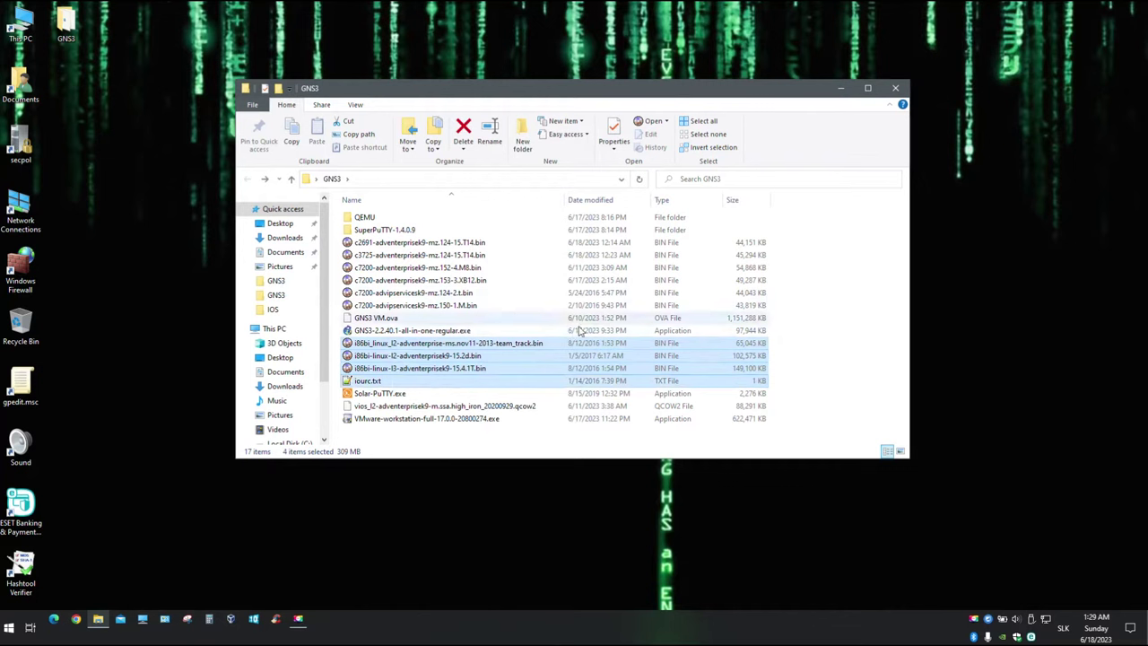
pyautogui.click(402, 398)
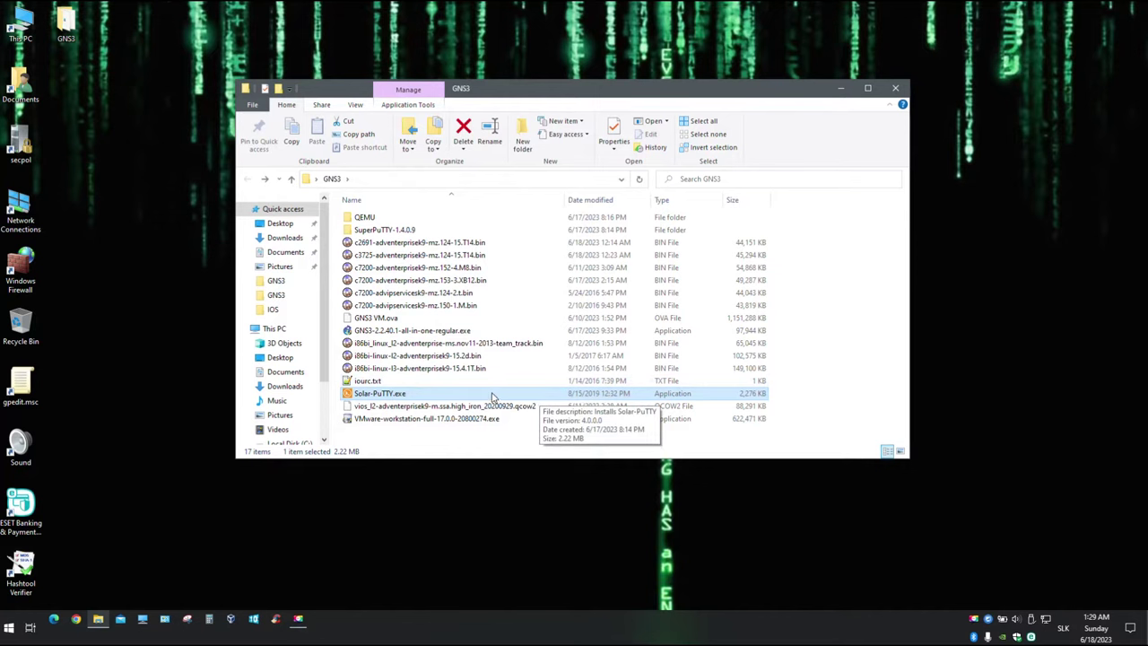
pyautogui.click(406, 411)
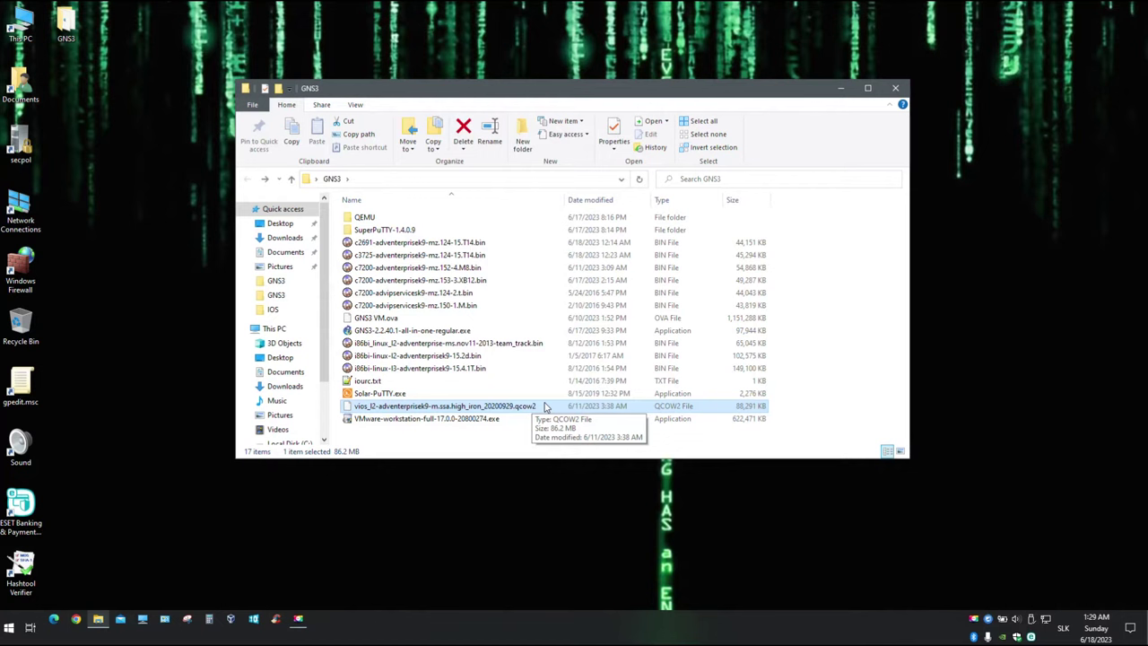
pyautogui.click(471, 420)
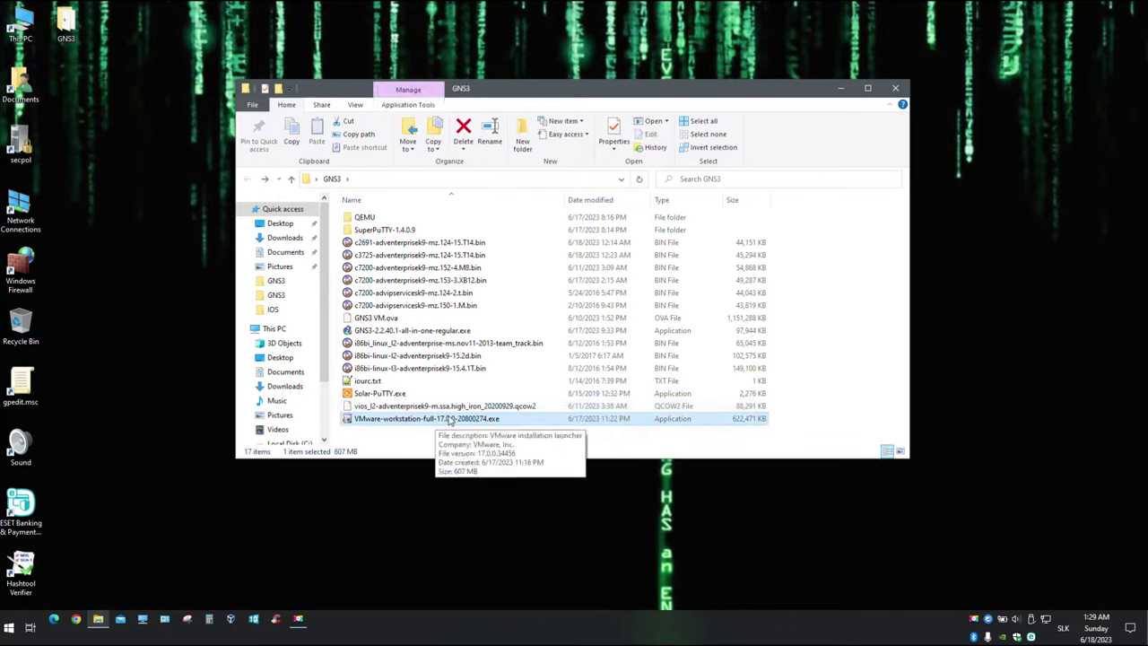
# Launch the VMware-workstation-full-17.0.0-20800274.exe installer and accept its license agreement
pyautogui.doubleClick(449, 420)
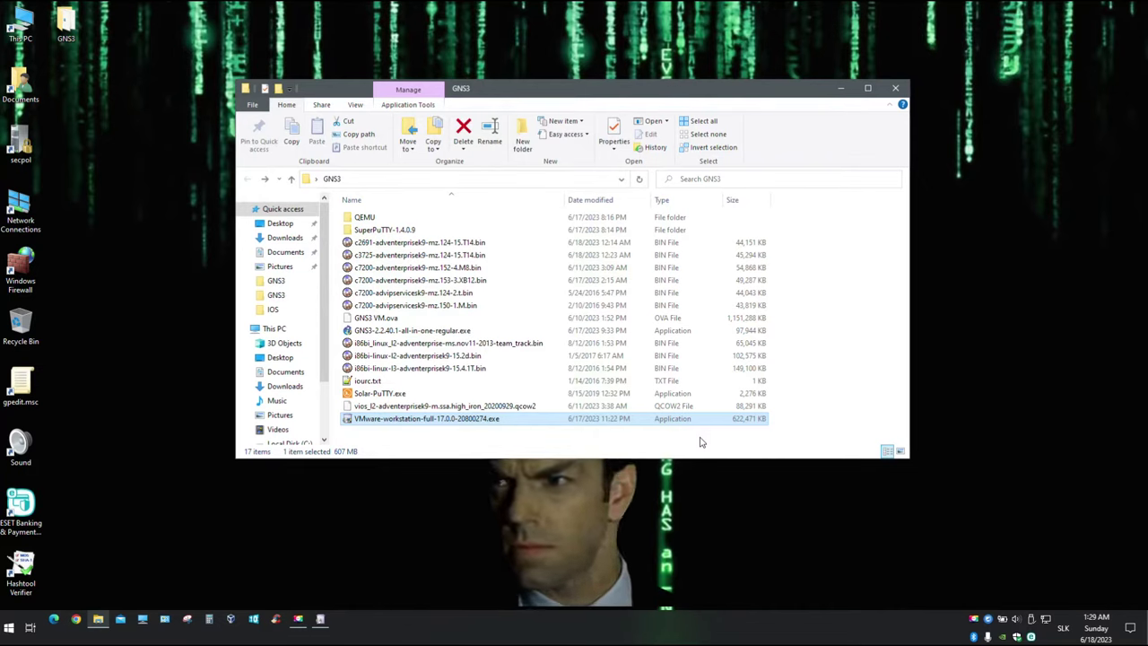
pyautogui.click(321, 619)
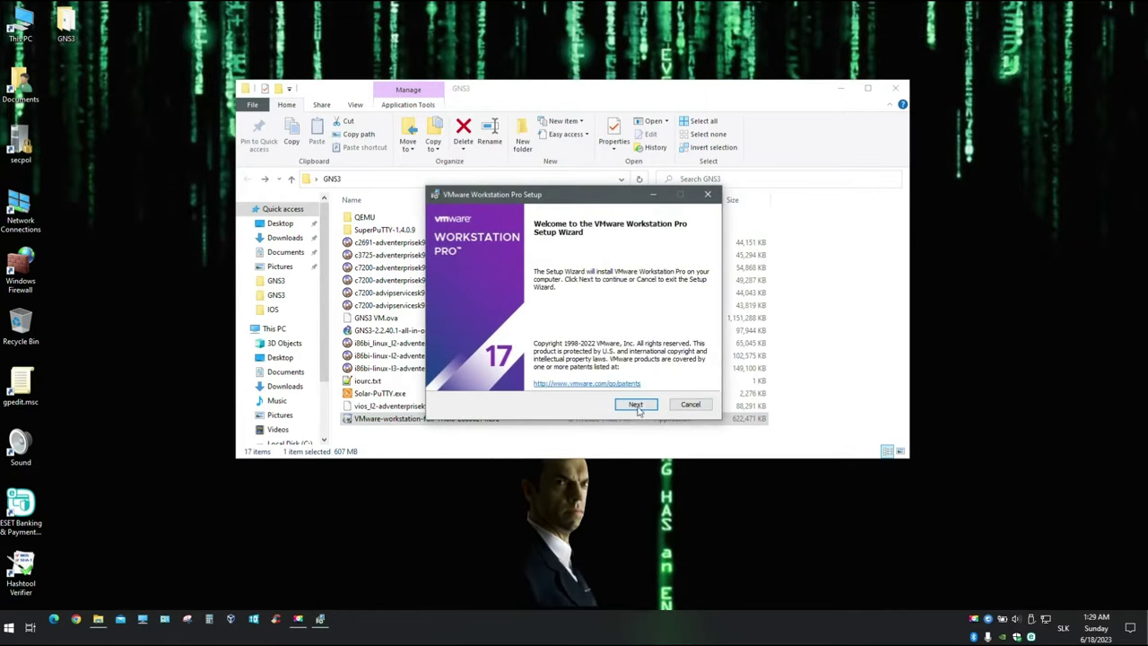
pyautogui.click(636, 406)
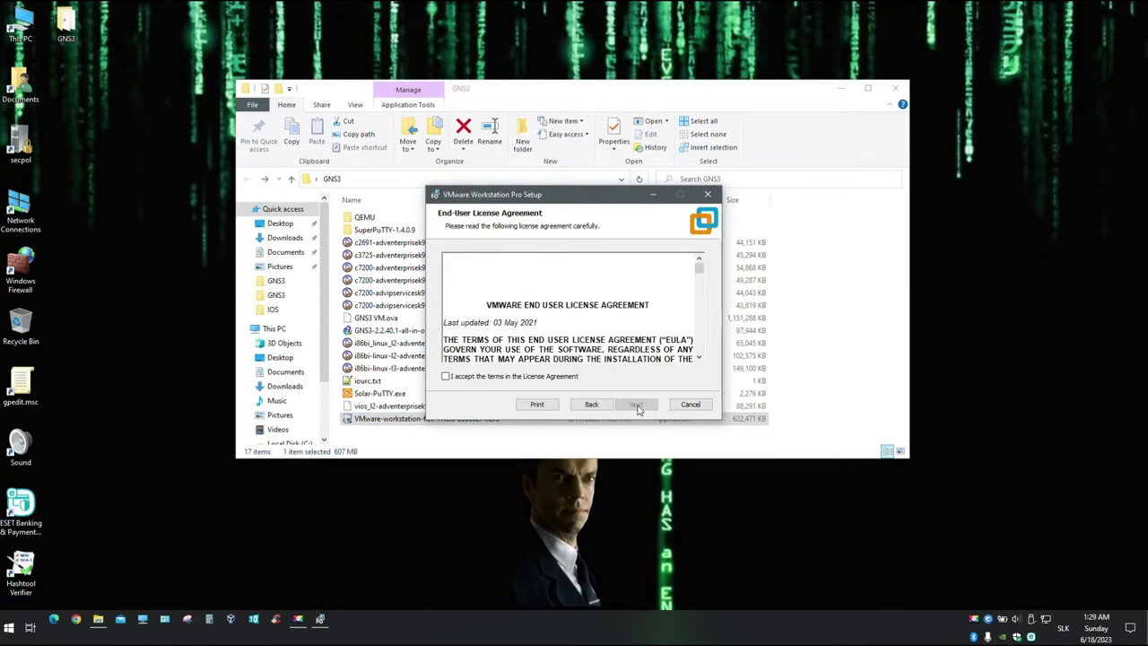
pyautogui.click(517, 377)
pyautogui.click(636, 405)
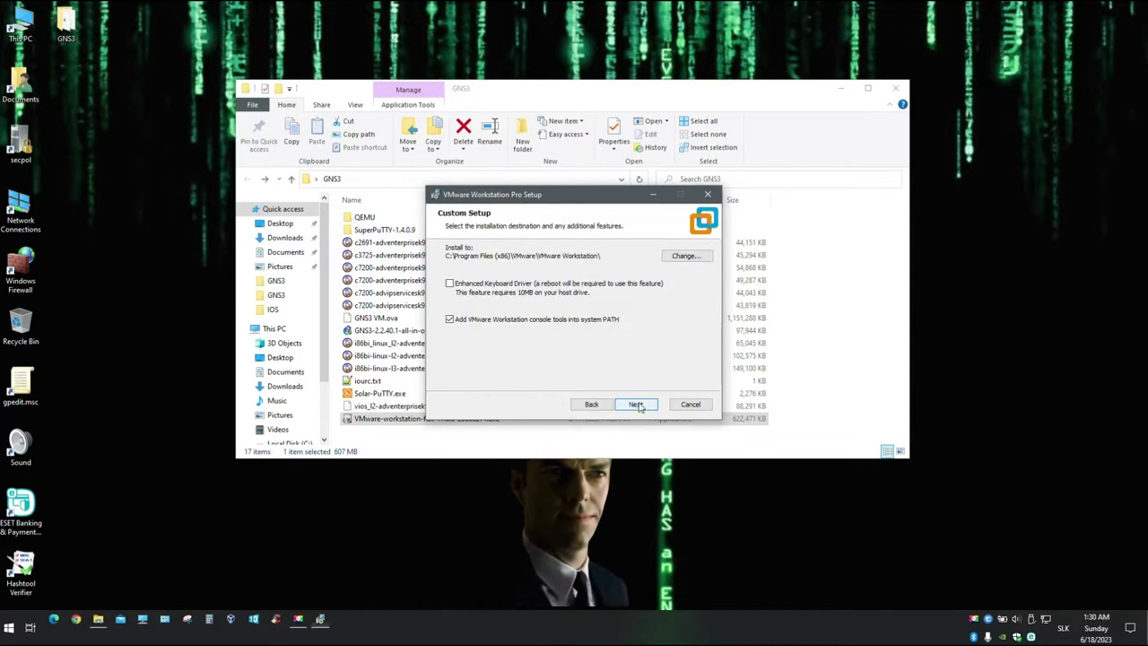
# Enable the Enhanced Keyboard Driver for the installation, and disable startup update checks and the Customer Experience Improvement Program
pyautogui.click(460, 285)
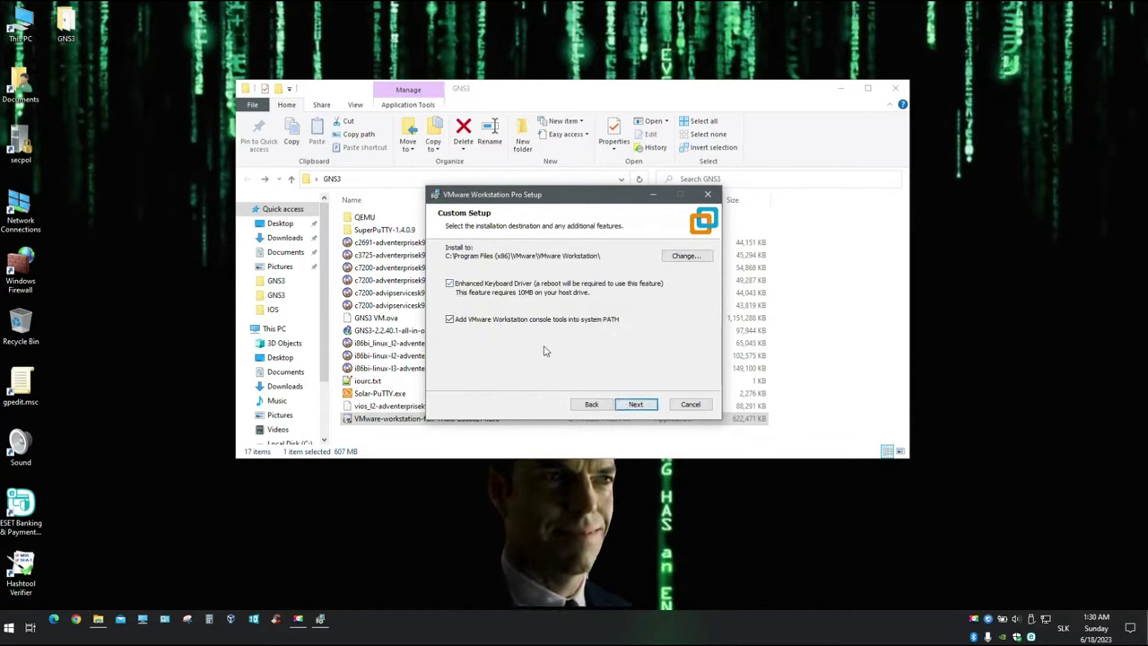
pyautogui.click(636, 405)
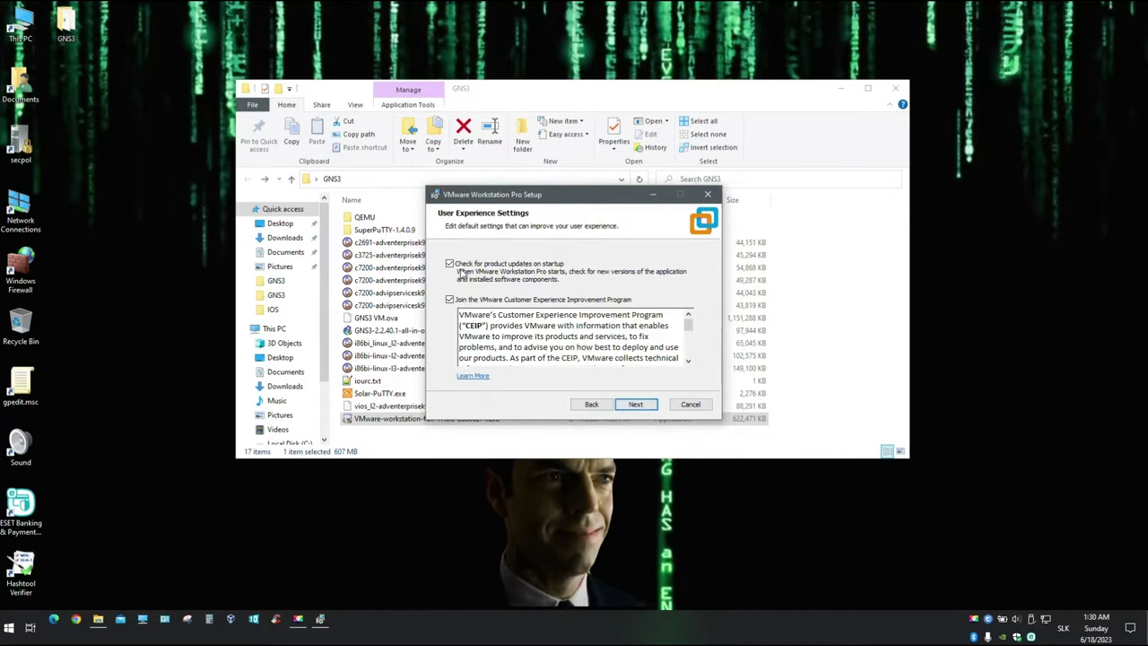
pyautogui.click(449, 264)
pyautogui.click(449, 300)
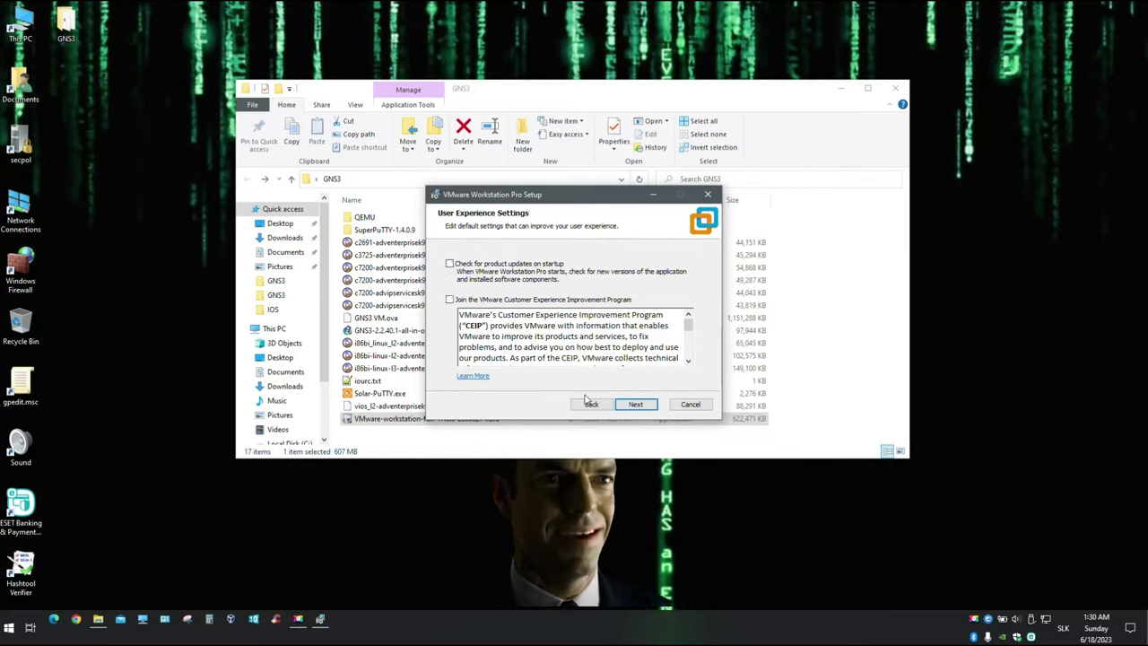
pyautogui.click(637, 406)
# Install VMware Workstation Pro with the default shortcuts and finish the setup wizard without entering a license
pyautogui.click(636, 405)
pyautogui.click(635, 404)
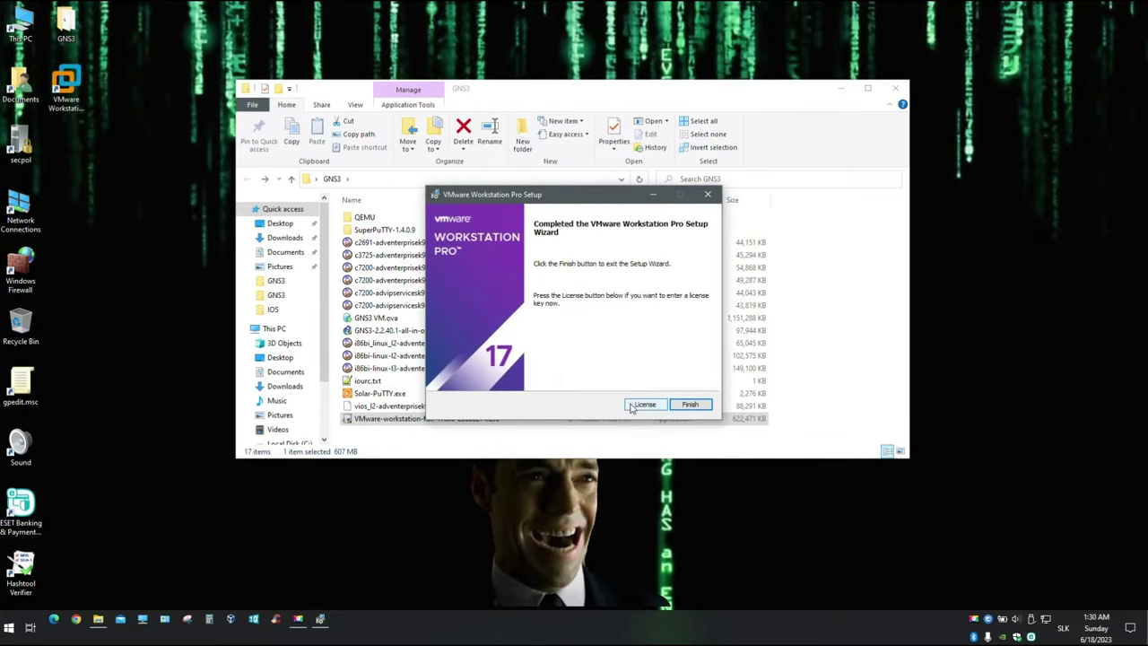
pyautogui.click(690, 405)
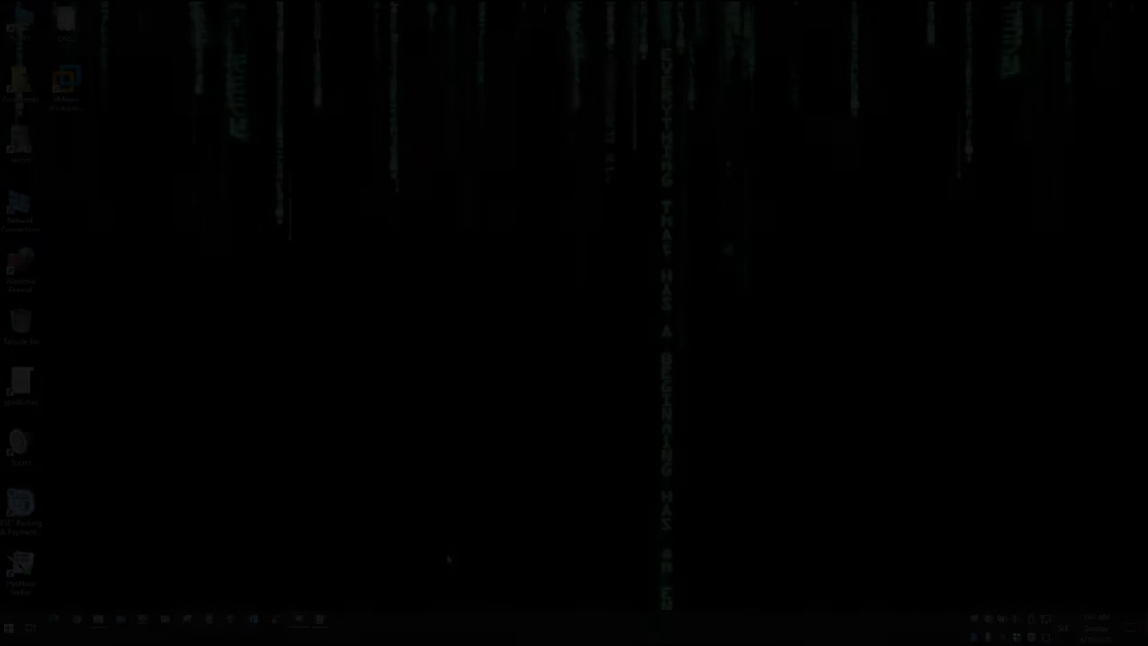
# Start VMware Workstation and import GNS3 VM.ova from the GNS3 folder as "GNS3 VM", stored in D:\Virtual Machines\VMware\GNS3 VM
pyautogui.doubleClick(77, 95)
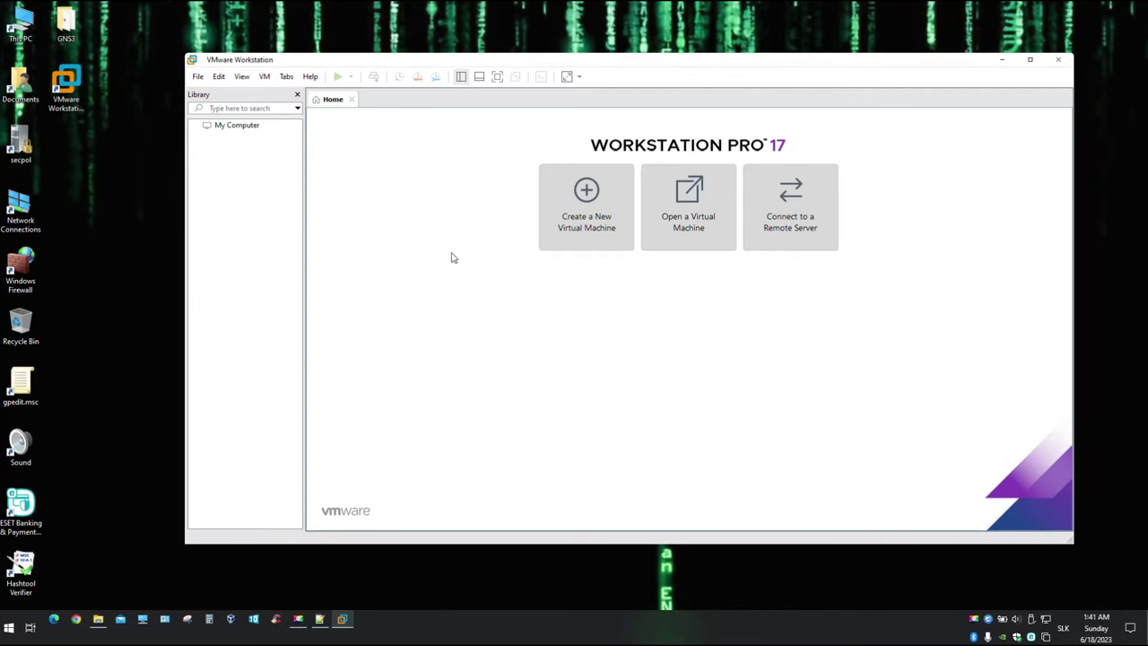
pyautogui.doubleClick(65, 22)
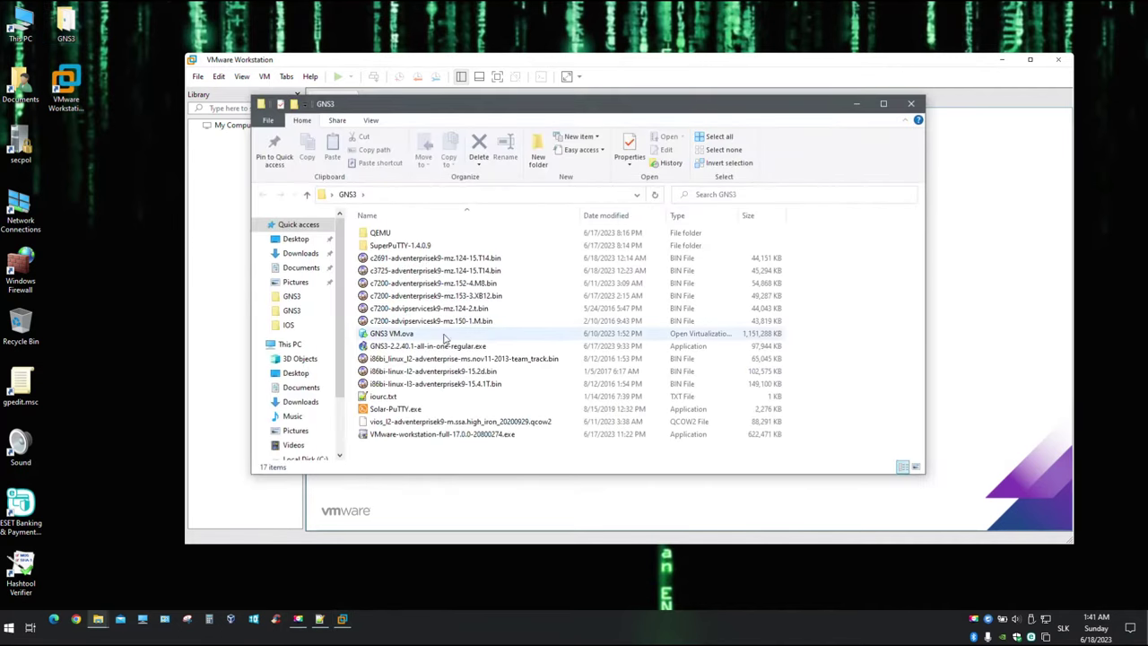
pyautogui.doubleClick(396, 334)
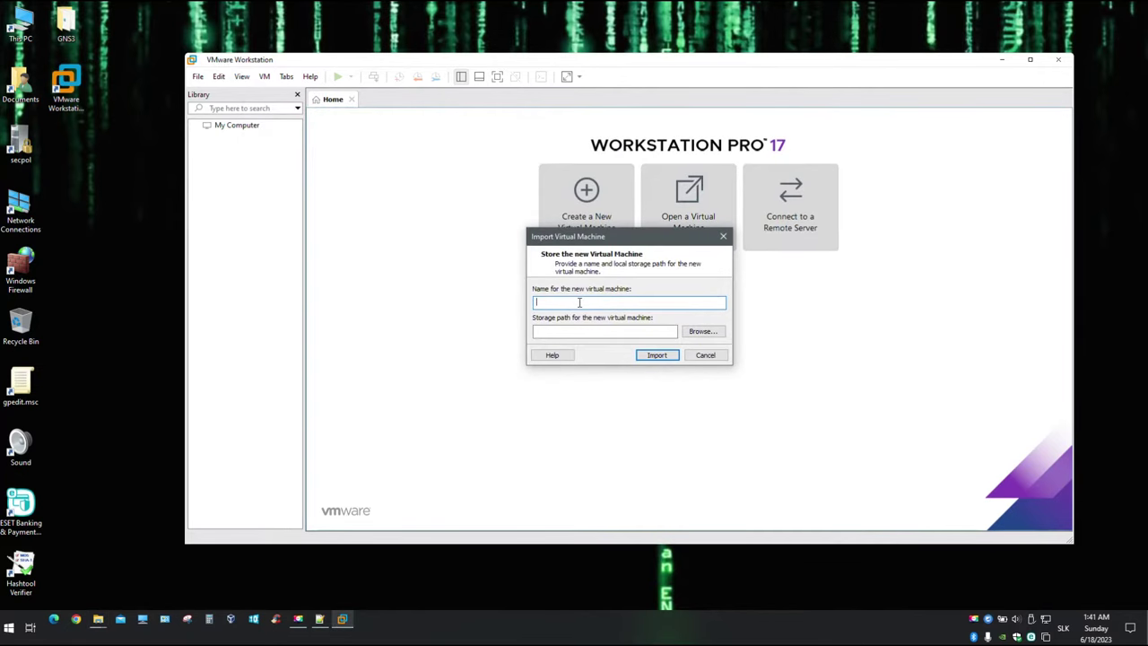
pyautogui.write('GNS3 VM')
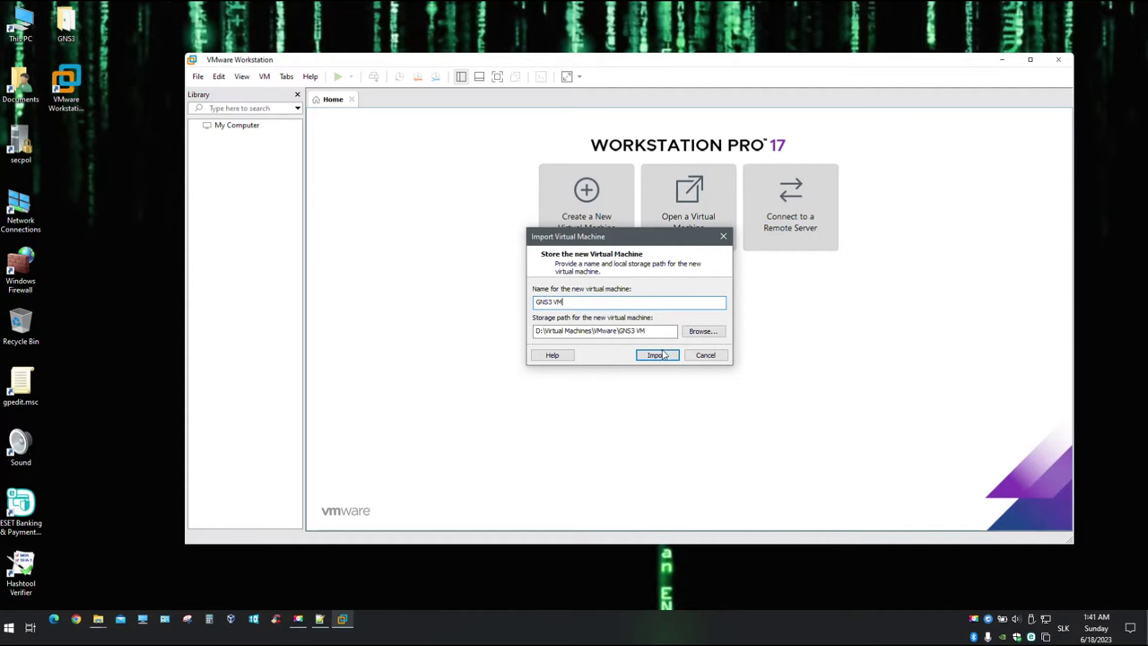
pyautogui.click(657, 356)
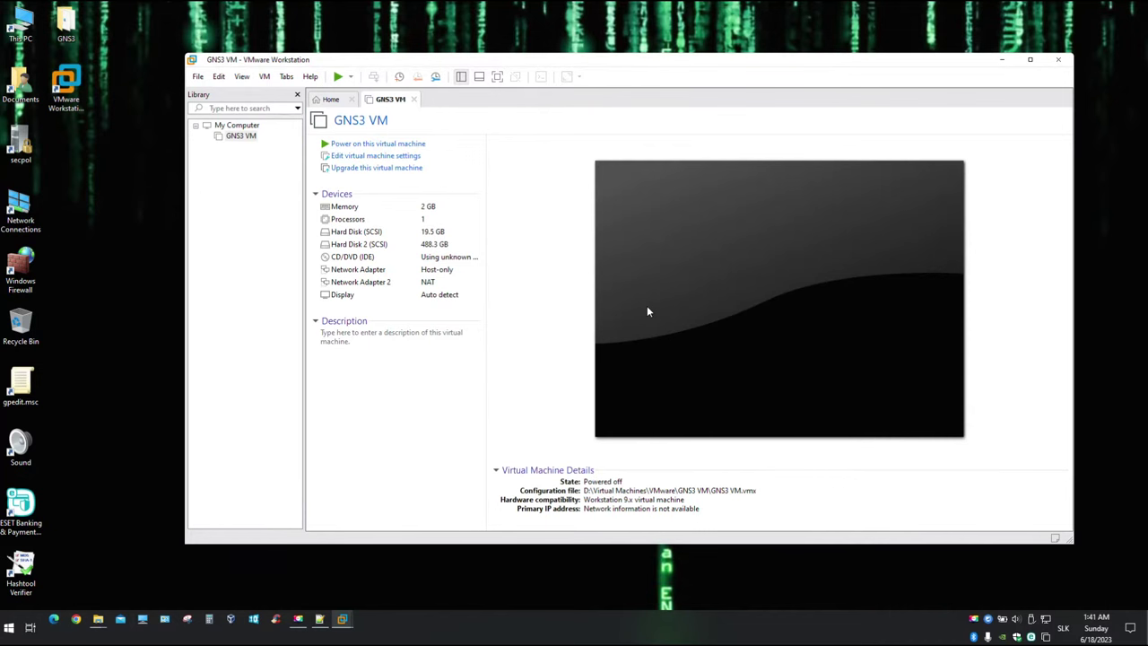
# Set the GNS3 VM virtual machine's memory to 16384 MB
pyautogui.rightClick(230, 136)
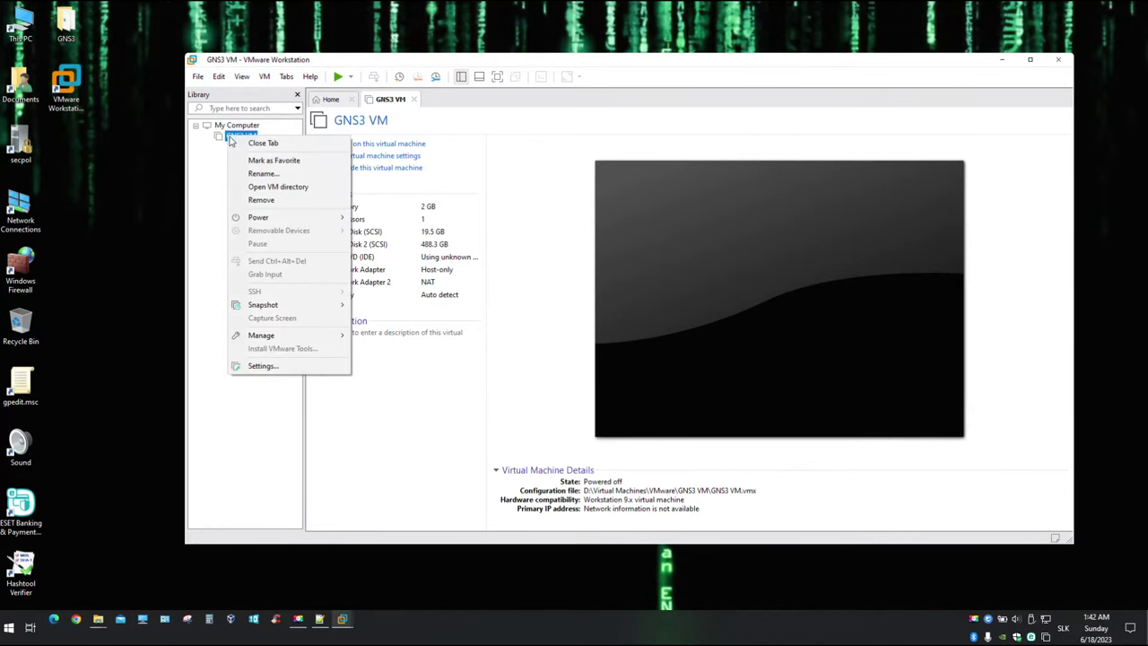
pyautogui.click(280, 366)
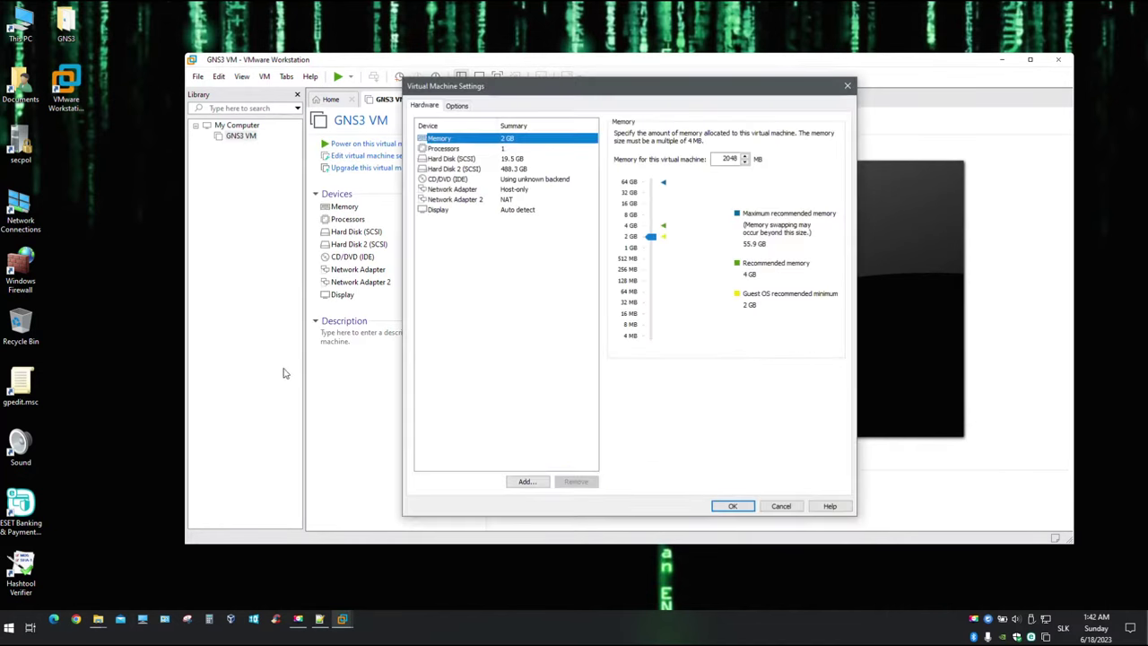
pyautogui.moveTo(720, 157); pyautogui.dragTo(800, 162)
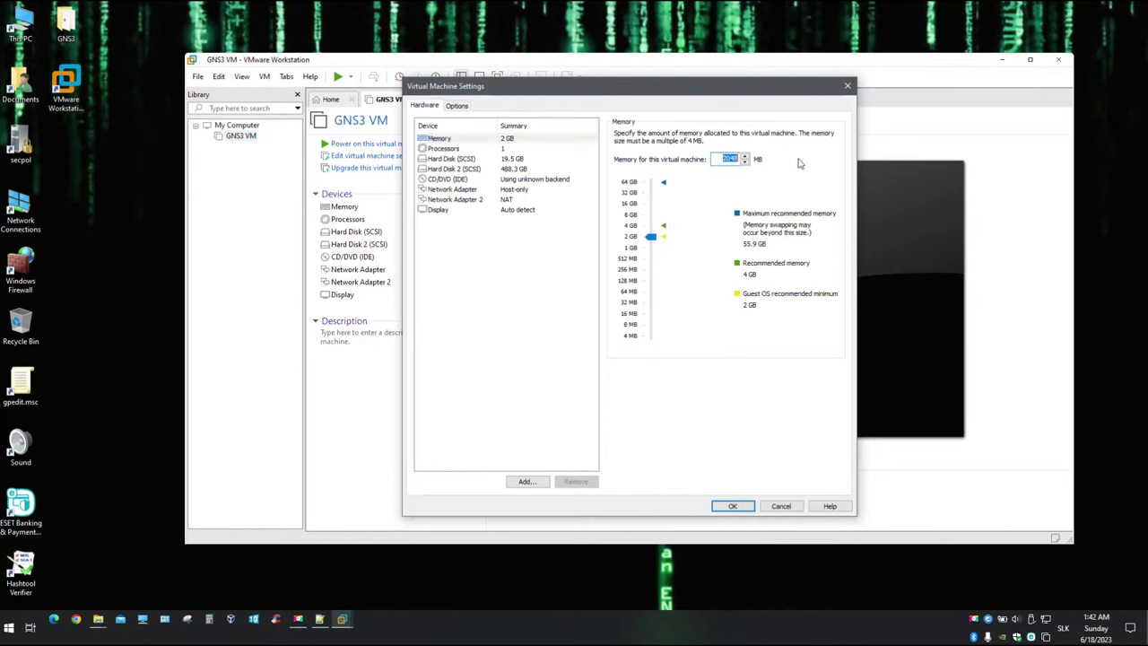
pyautogui.write('16384')
pyautogui.click(729, 506)
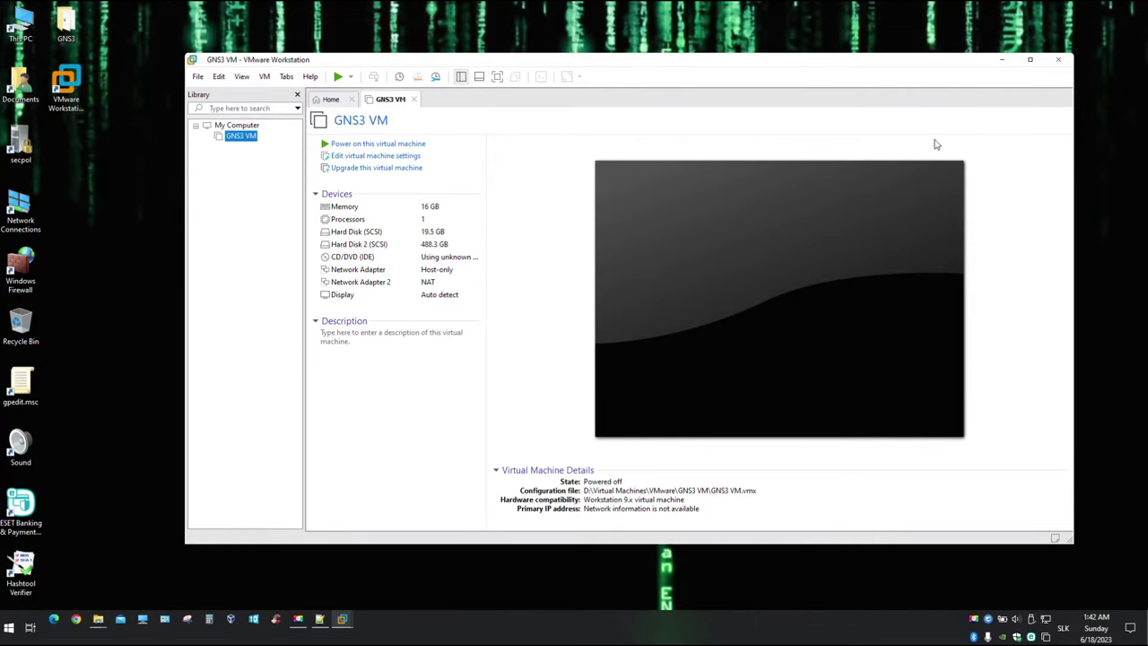
# Launch the GNS3-2.2.40.1-all-in-one-regular.exe installer from the GNS3 folder, accept its license, and keep GNS3 as the Start Menu folder
pyautogui.click(1002, 59)
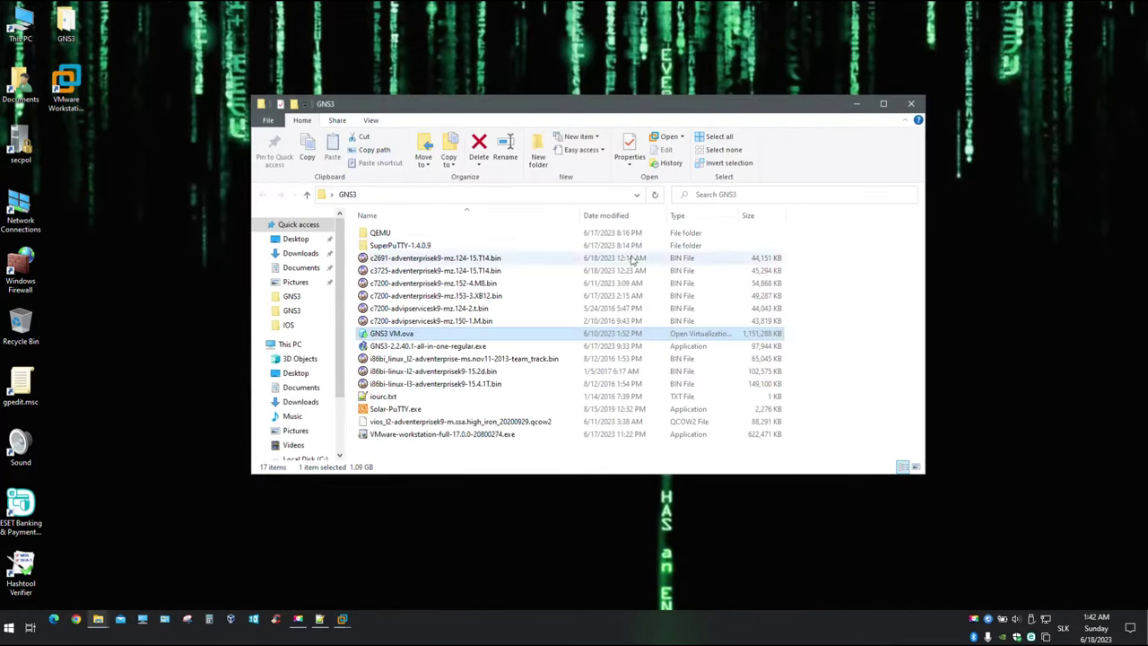
pyautogui.click(439, 348)
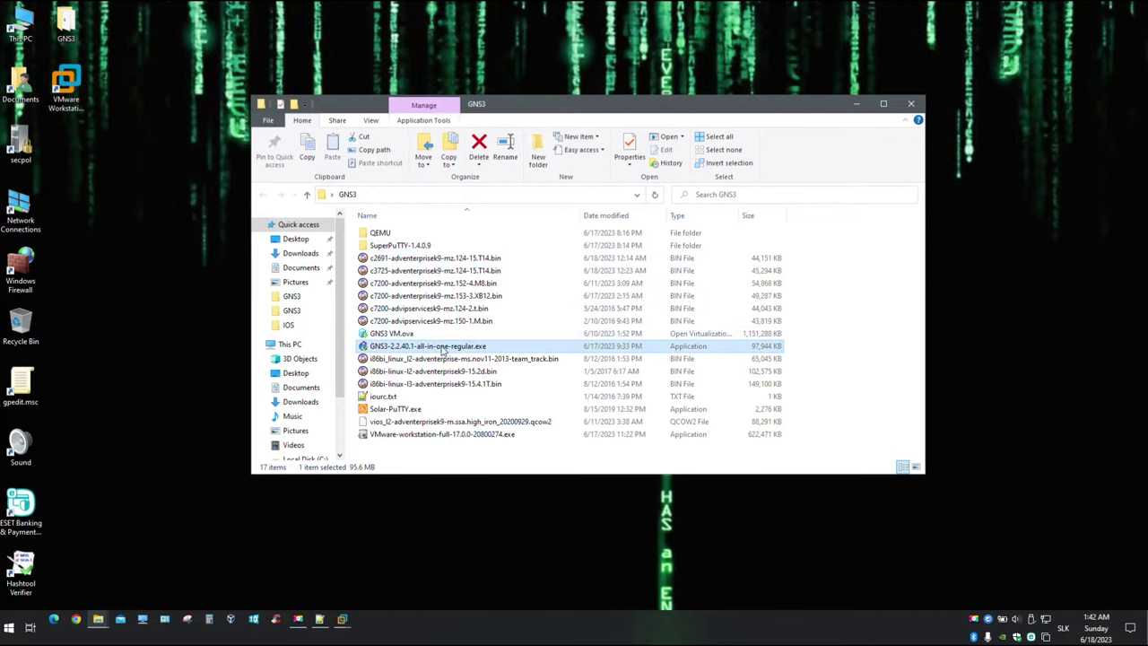
pyautogui.doubleClick(443, 348)
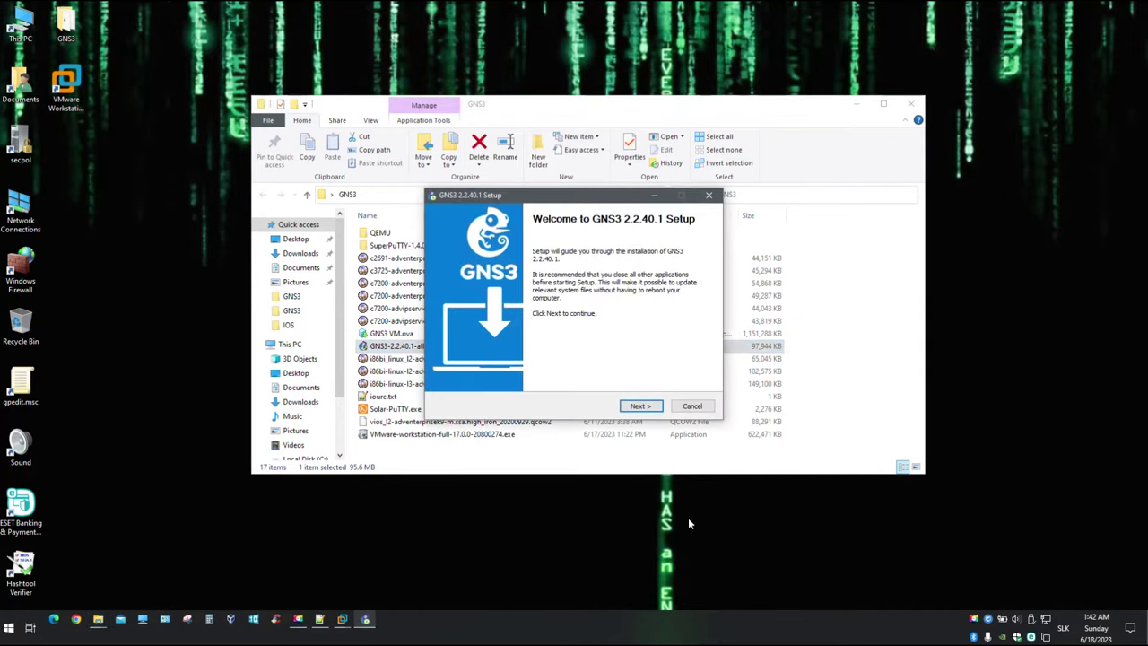
pyautogui.click(640, 406)
pyautogui.click(640, 406)
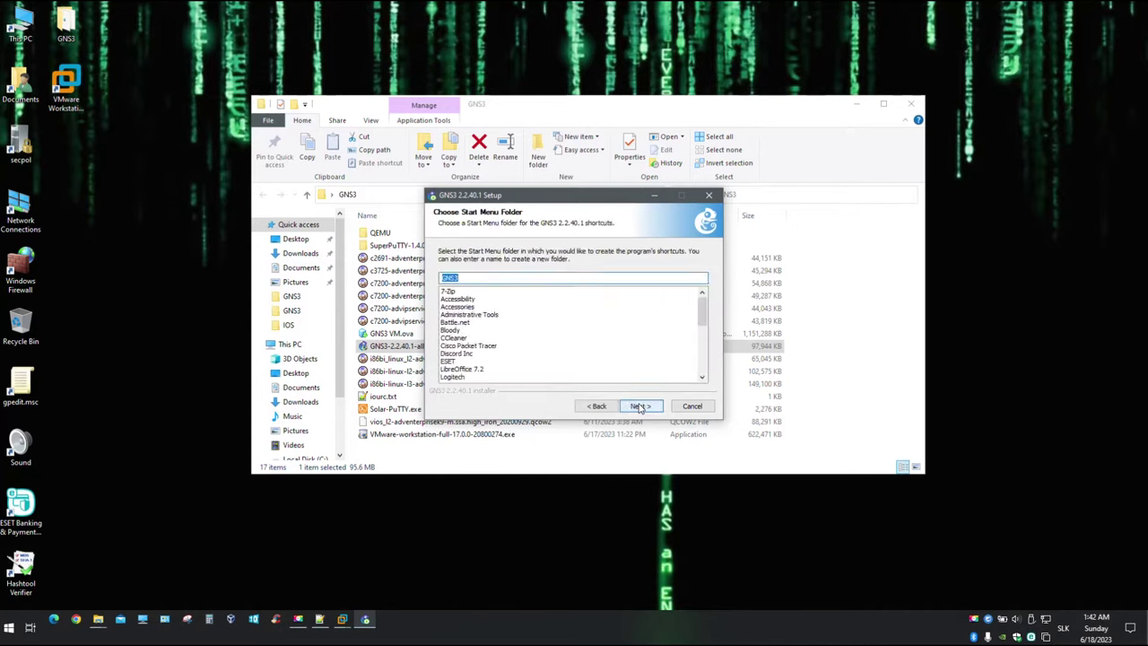
pyautogui.click(640, 406)
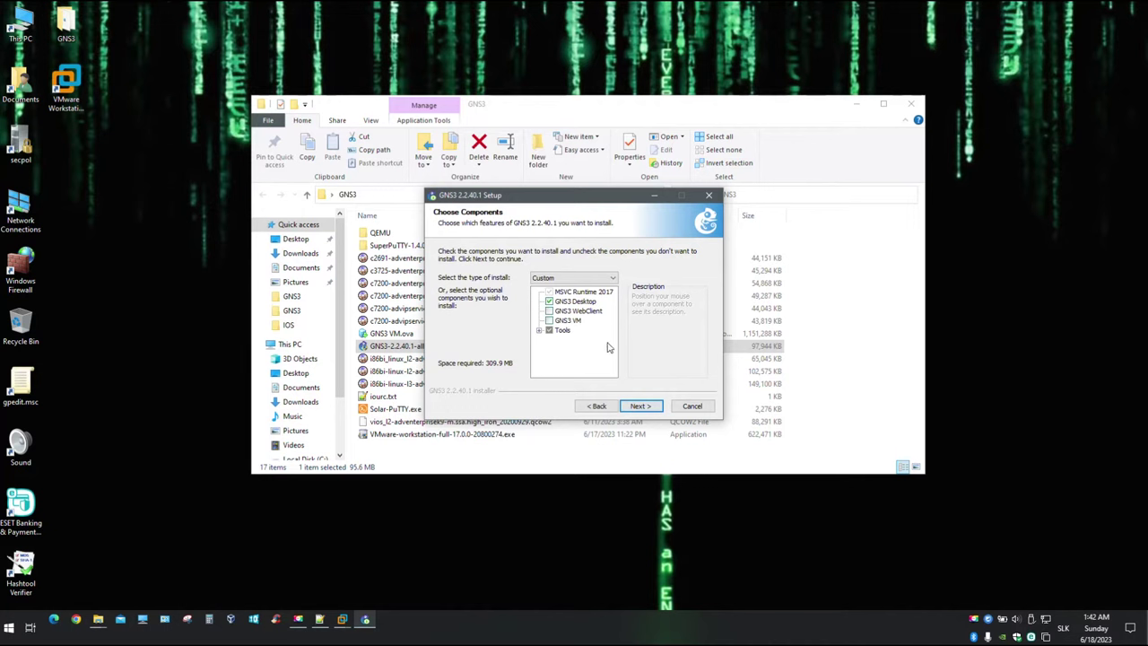
# Install GNS3 with the default components into C:\Program Files\GNS3, including Npcap 1.72 with raw 802.11 traffic support and WinPcap API-compatible mode
pyautogui.click(639, 407)
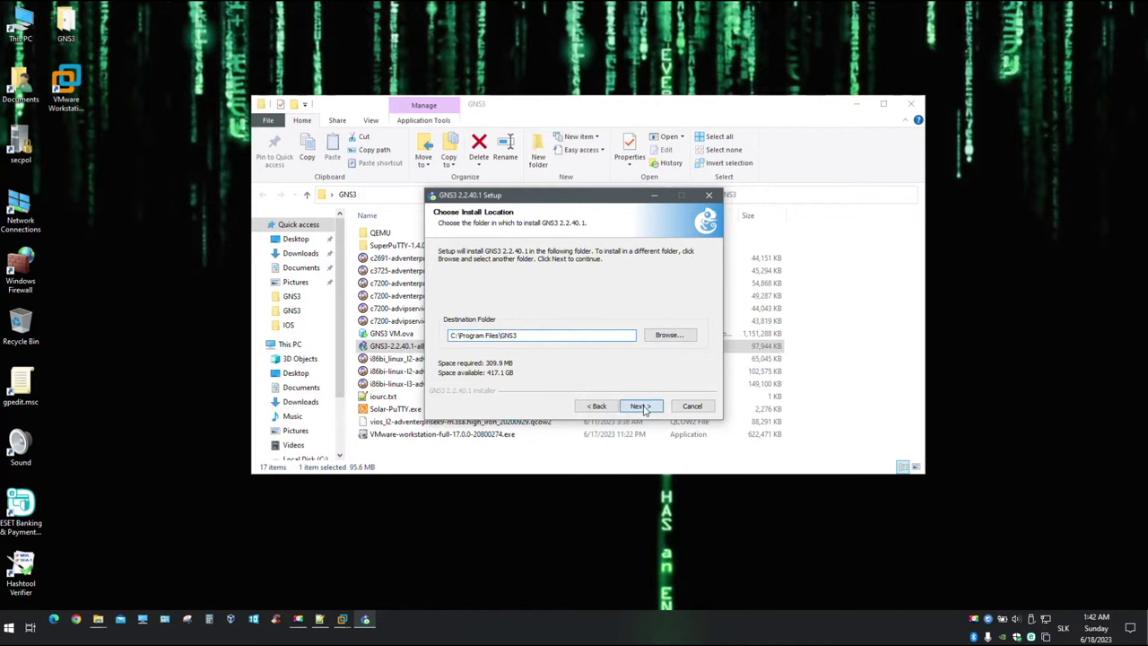
pyautogui.click(640, 406)
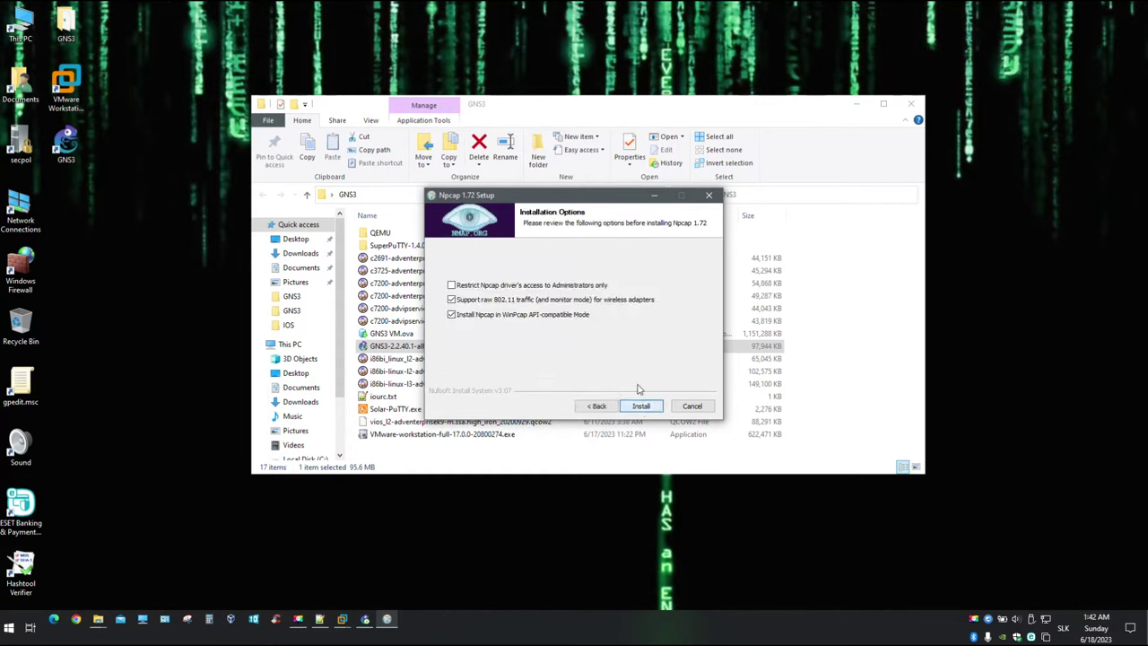
pyautogui.click(651, 408)
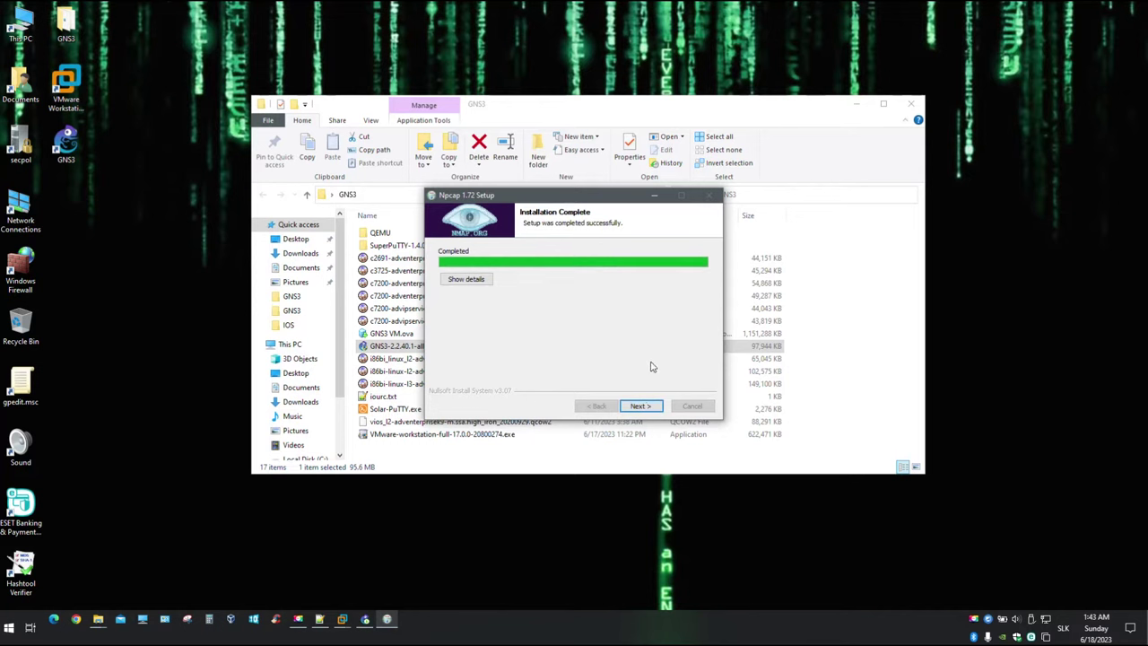
pyautogui.click(639, 407)
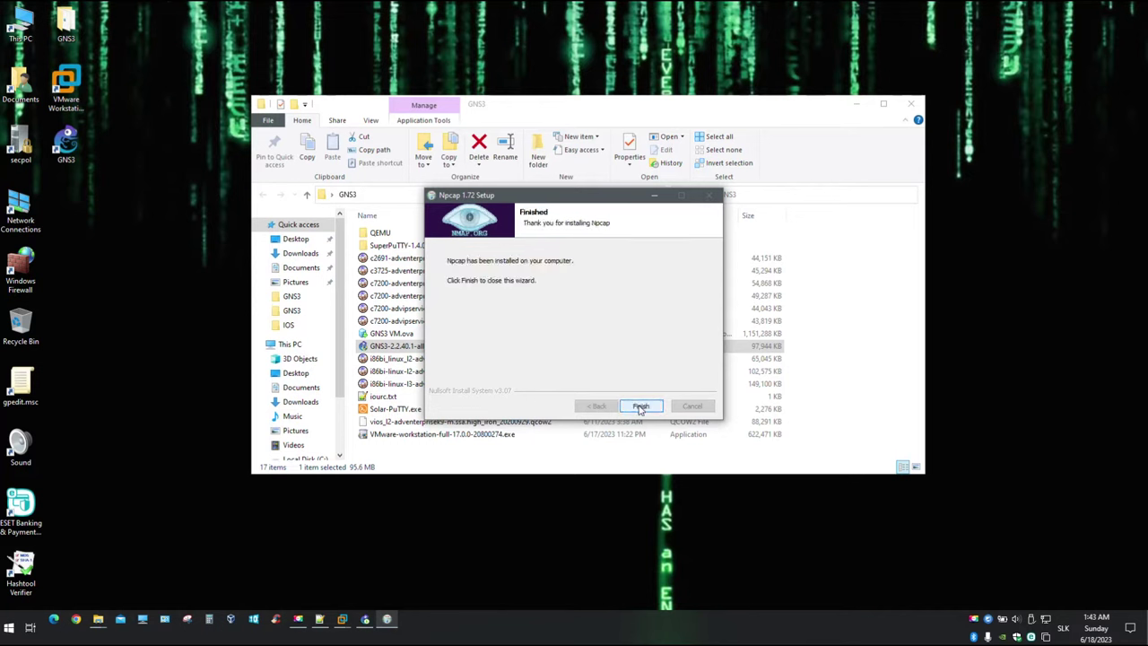
pyautogui.click(640, 408)
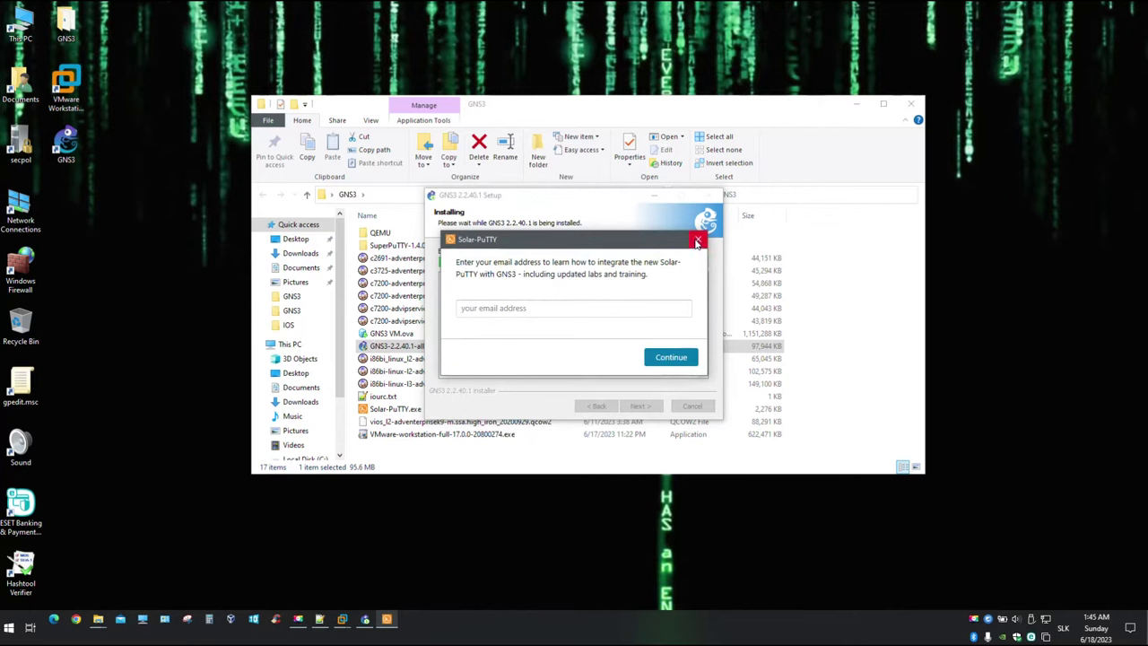
# Skip the Solar-PuTTY email request, decline the Solarwinds Standard Toolset license, and finish the GNS3 installer, closing the thank-you web page
pyautogui.click(698, 241)
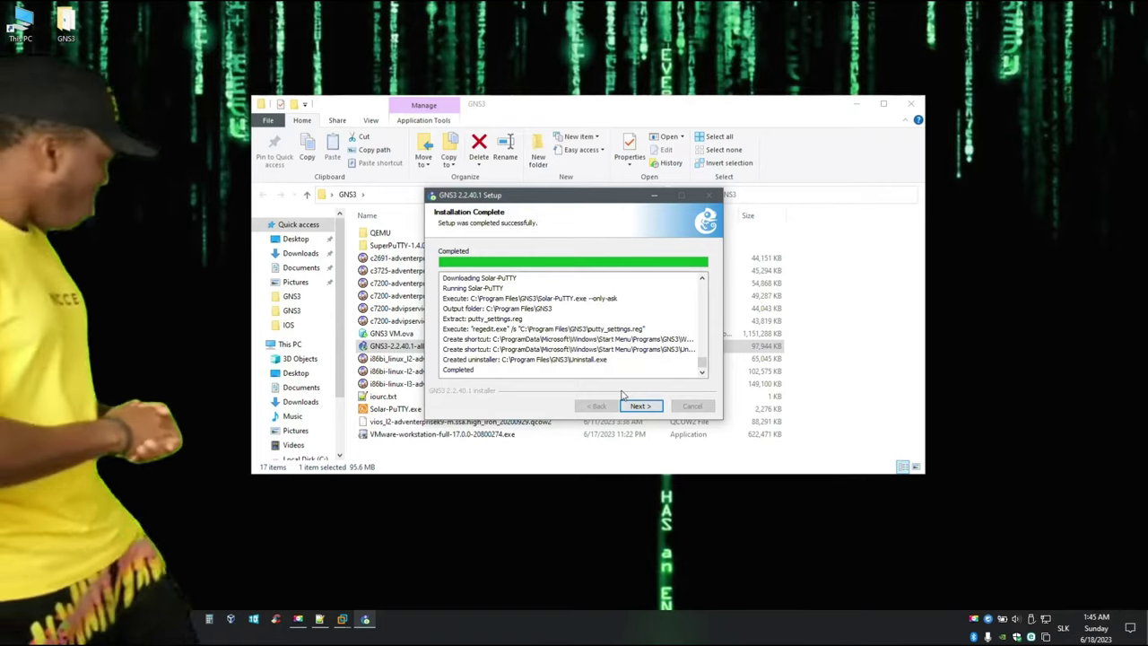
pyautogui.click(639, 407)
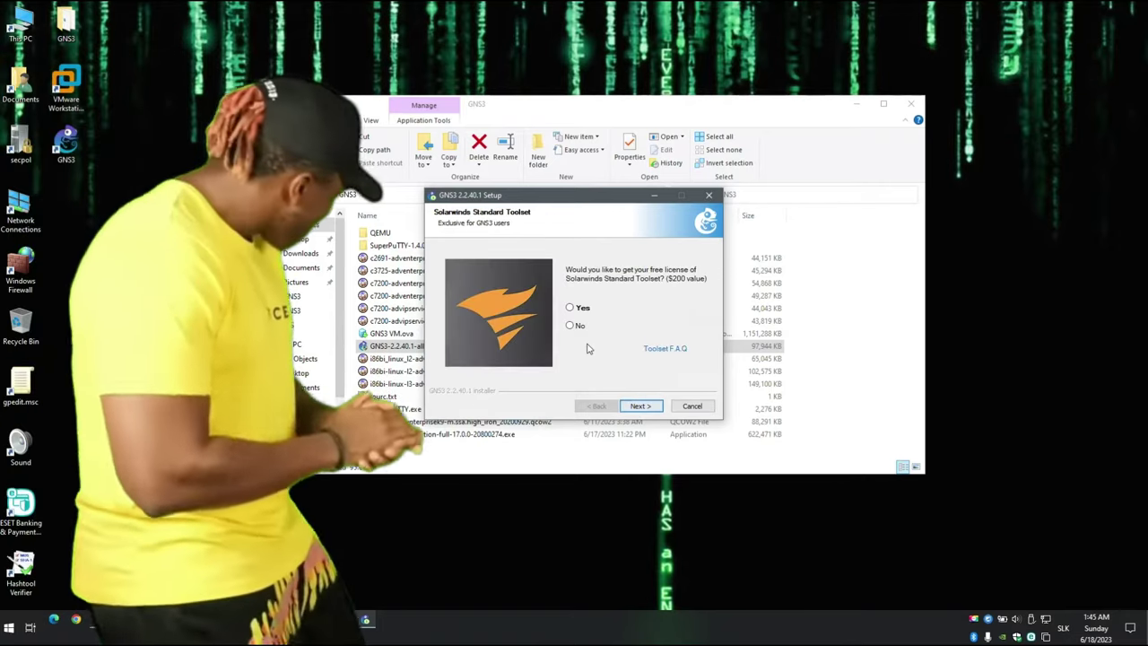
pyautogui.click(578, 328)
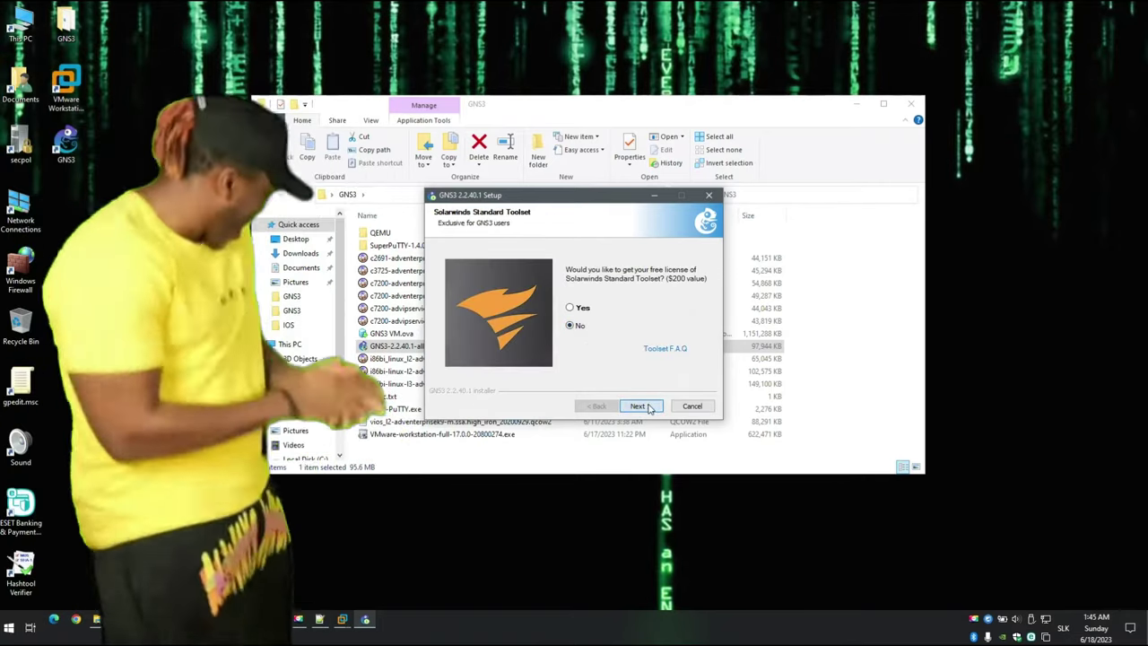
pyautogui.click(642, 407)
pyautogui.click(642, 406)
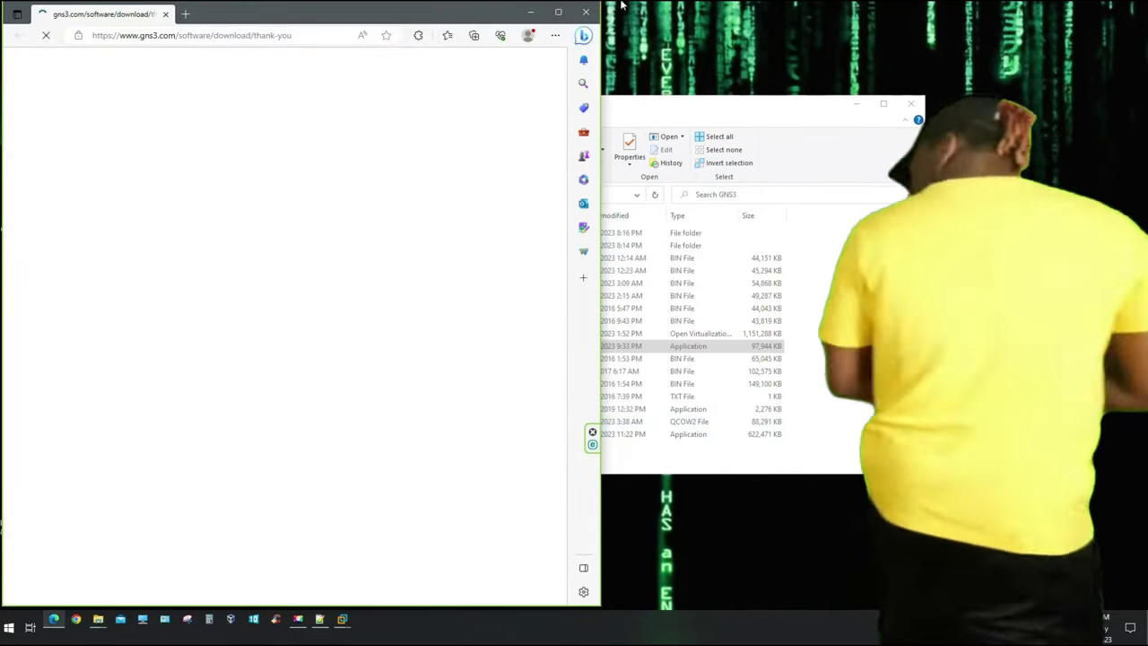
pyautogui.click(584, 14)
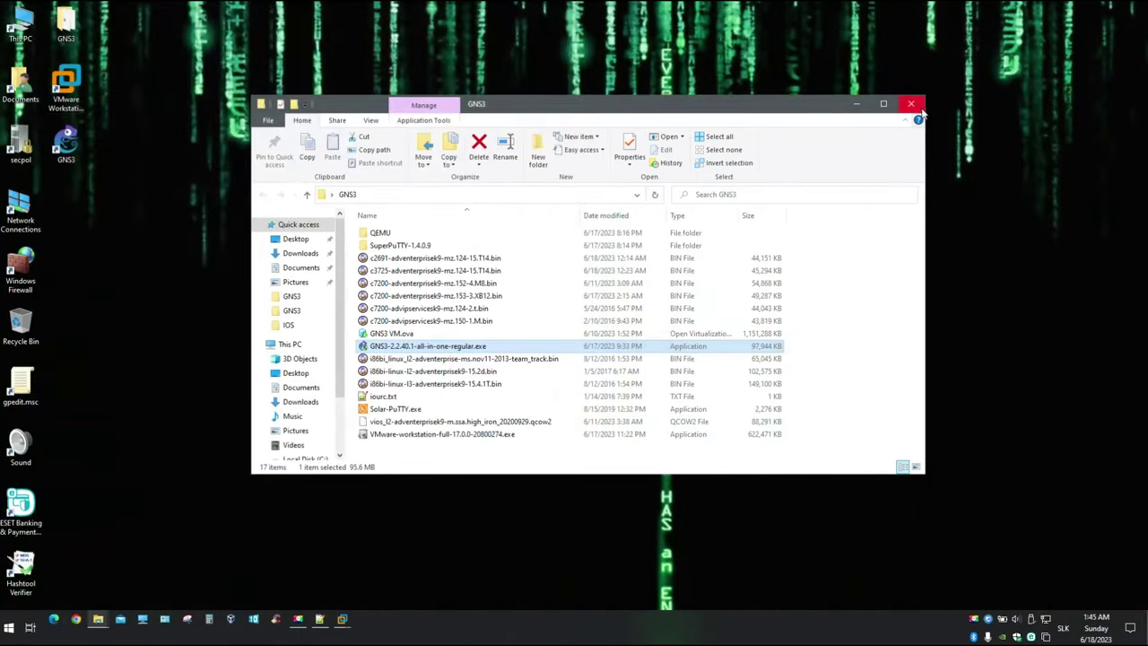
pyautogui.click(760, 79)
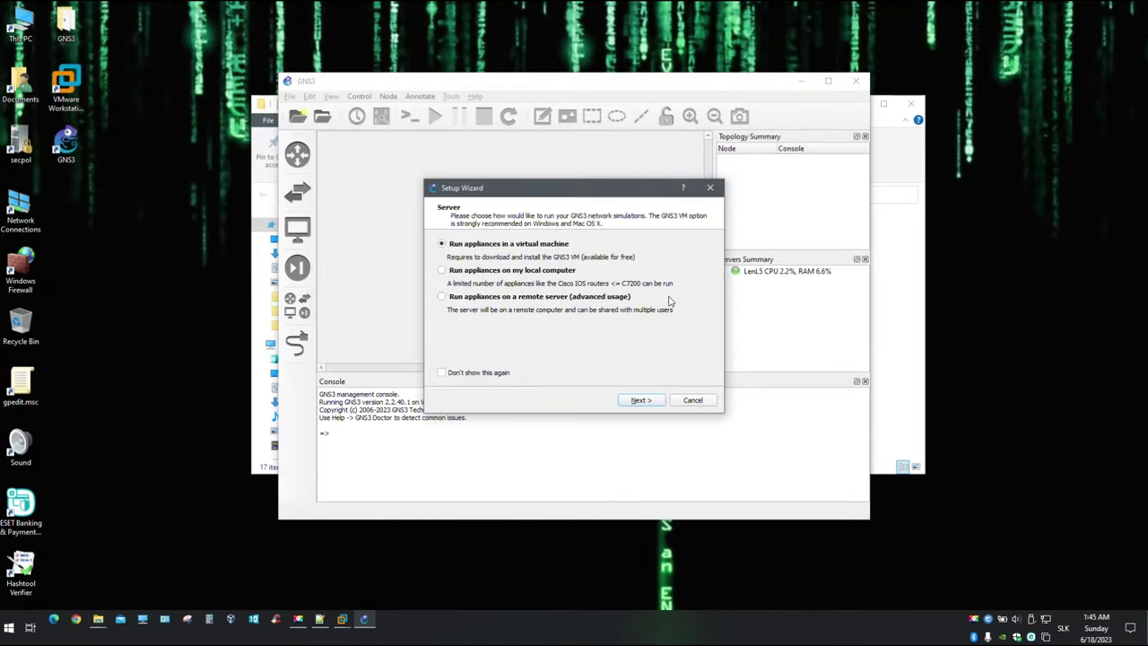
# In the Setup Wizard, choose running appliances in a virtual machine and accept the local server on localhost, port 3080 TCP
pyautogui.click(640, 400)
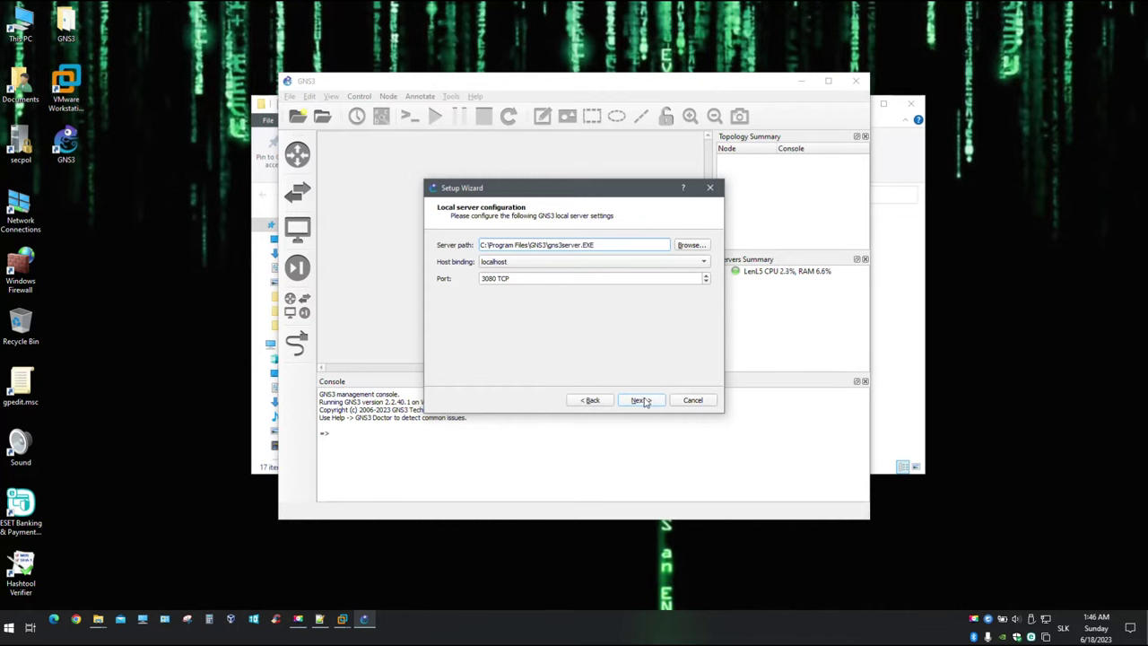
pyautogui.click(639, 400)
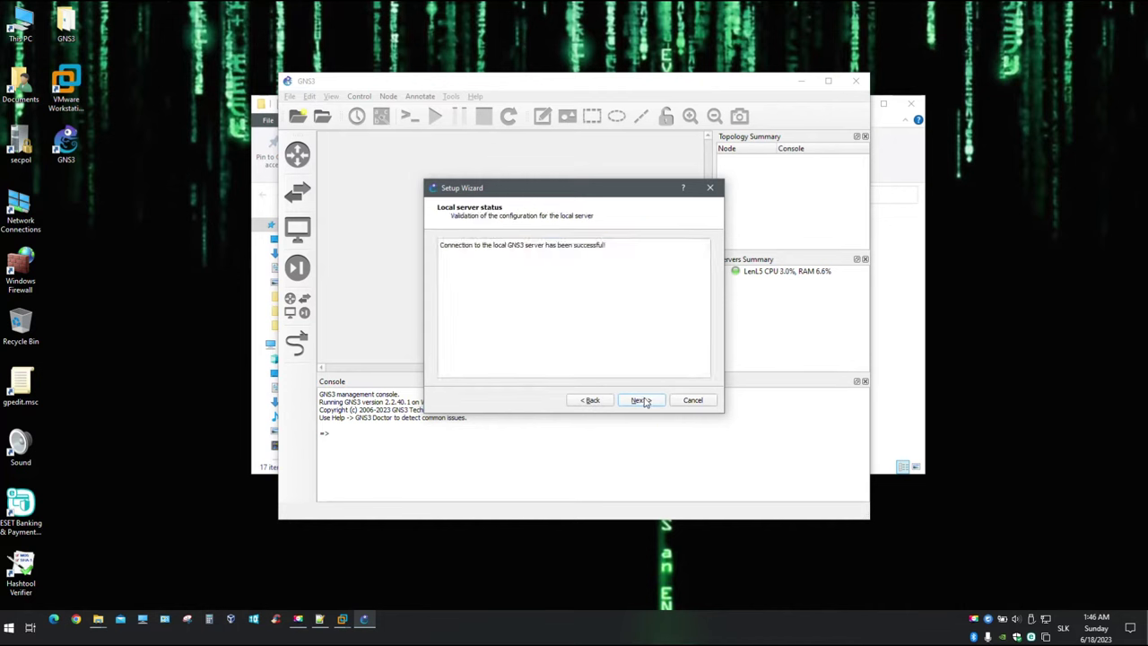
pyautogui.click(640, 400)
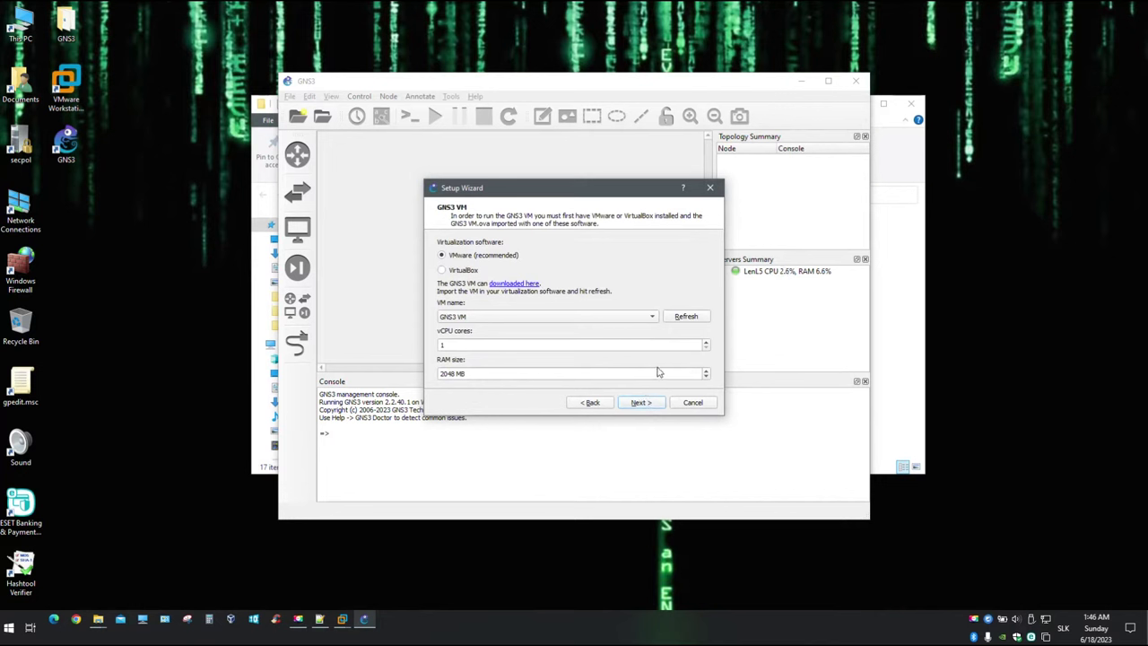
# Configure the VMware-based GNS3 VM with 1 vCPU core and 16384 MB of RAM, finish the wizard, and minimize the VMware window
pyautogui.moveTo(460, 373); pyautogui.dragTo(422, 373)
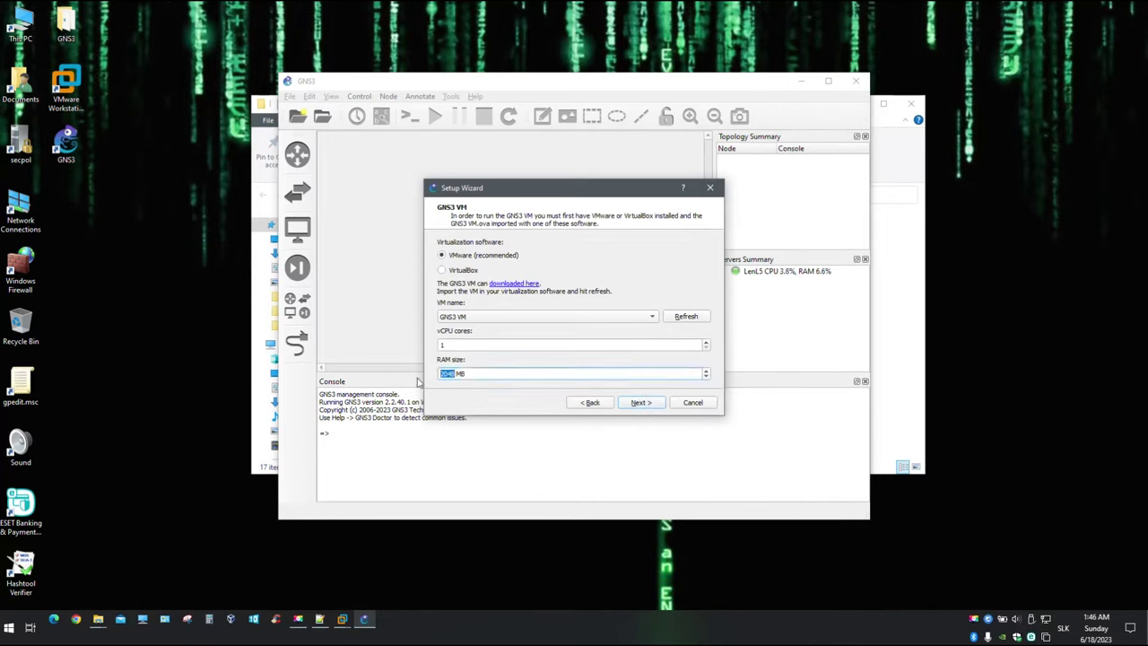
pyautogui.write('1638')
pyautogui.click(639, 402)
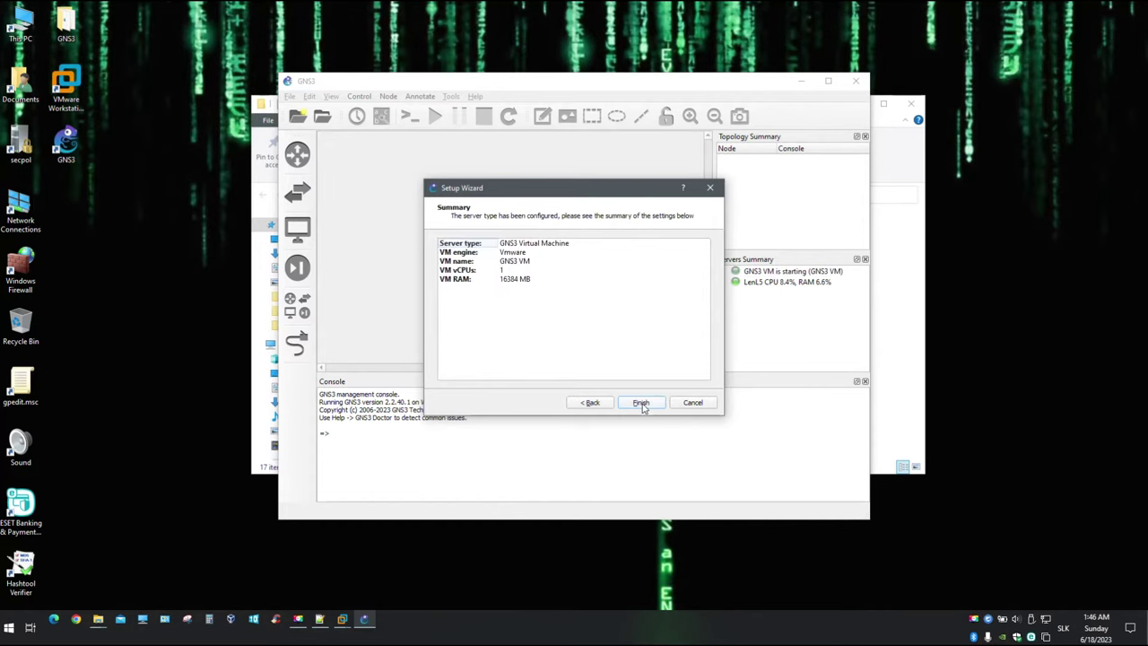
pyautogui.click(642, 406)
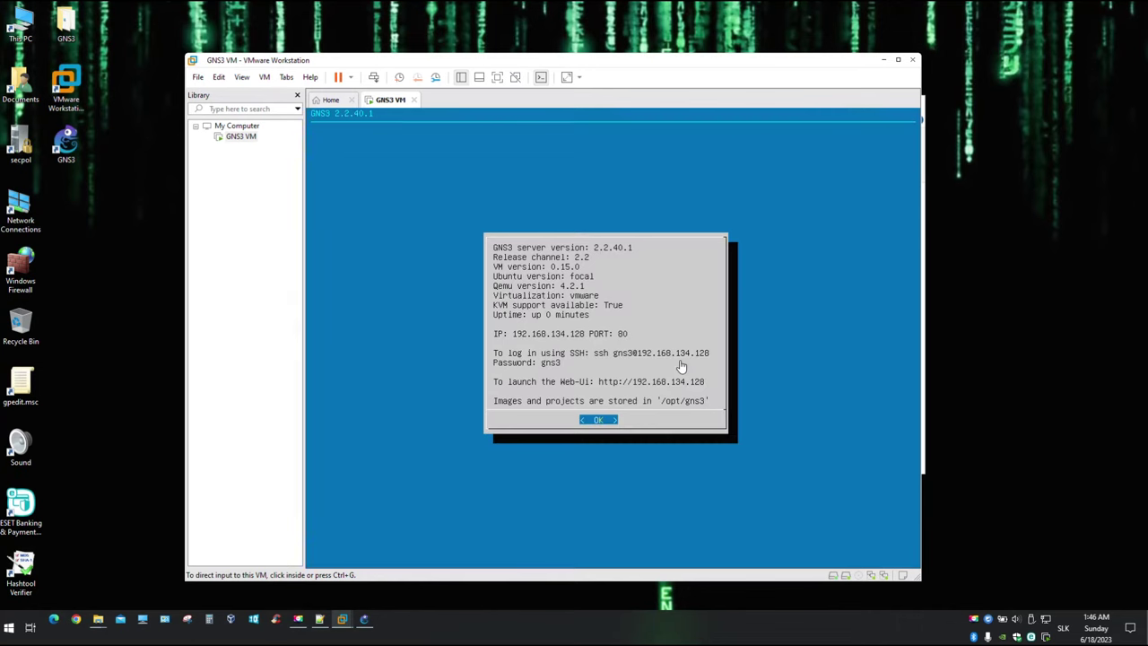
pyautogui.click(884, 60)
pyautogui.click(641, 402)
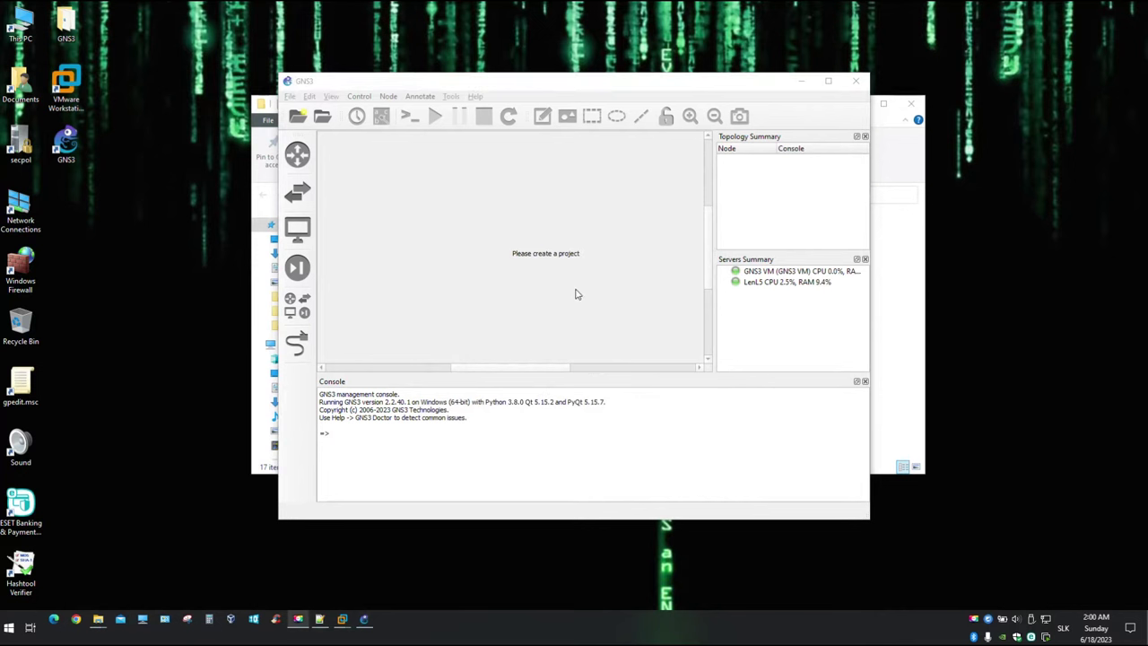
# In the GNS3 general preferences, set the My projects path to D:\GNS3\Projects v2.2
pyautogui.click(290, 97)
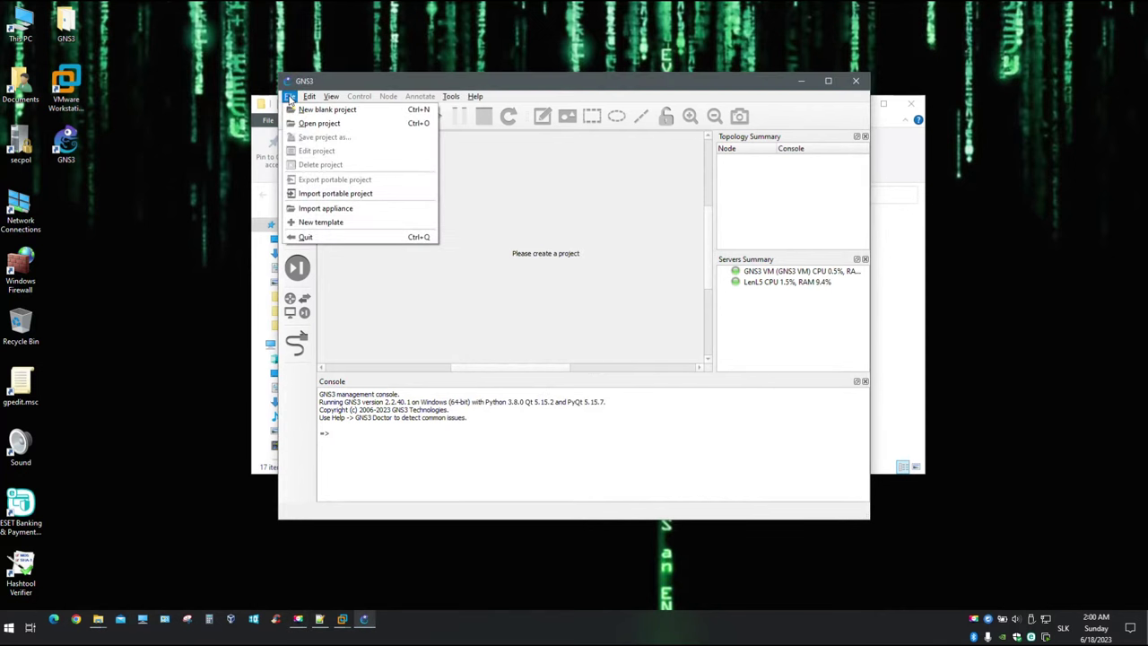
pyautogui.moveTo(309, 96)
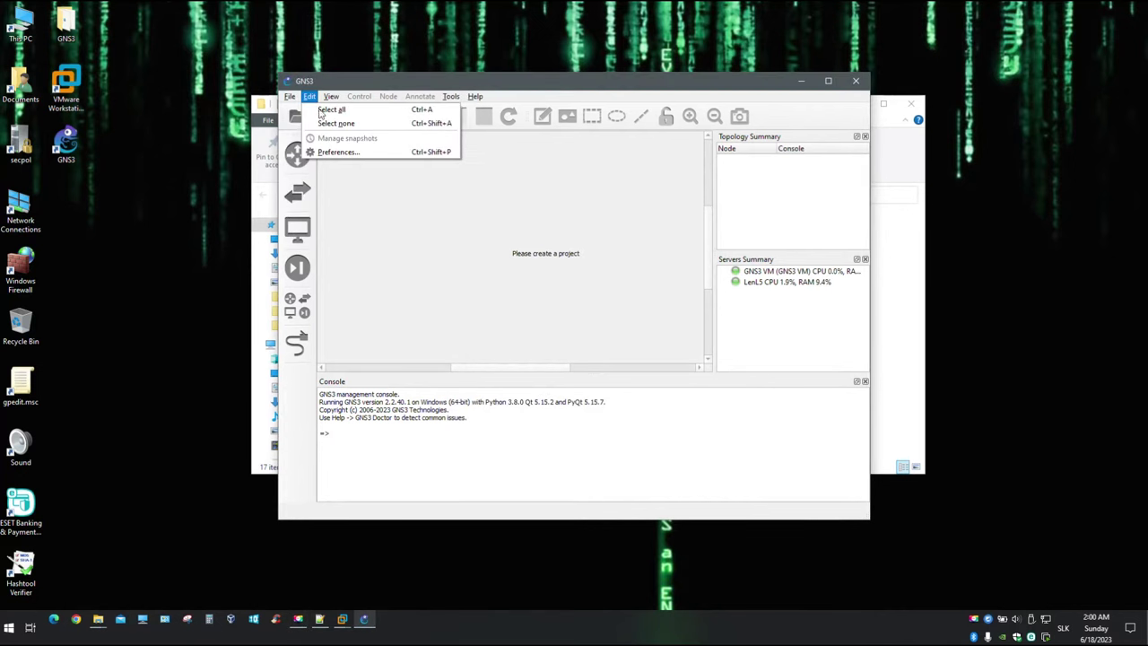
pyautogui.click(334, 153)
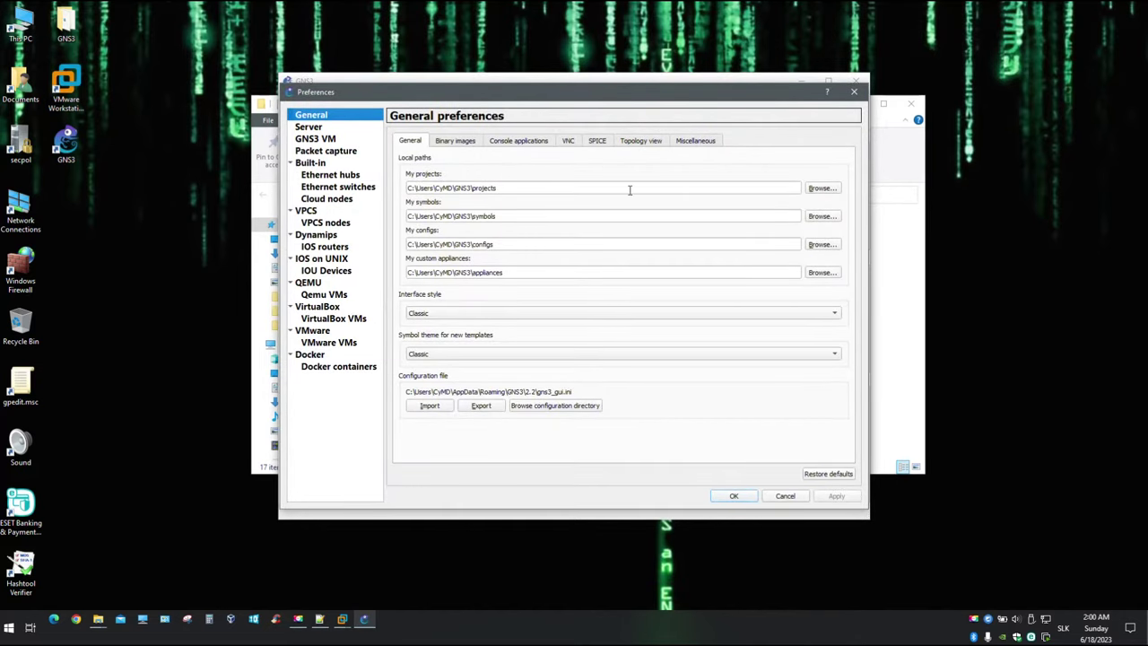
pyautogui.click(822, 189)
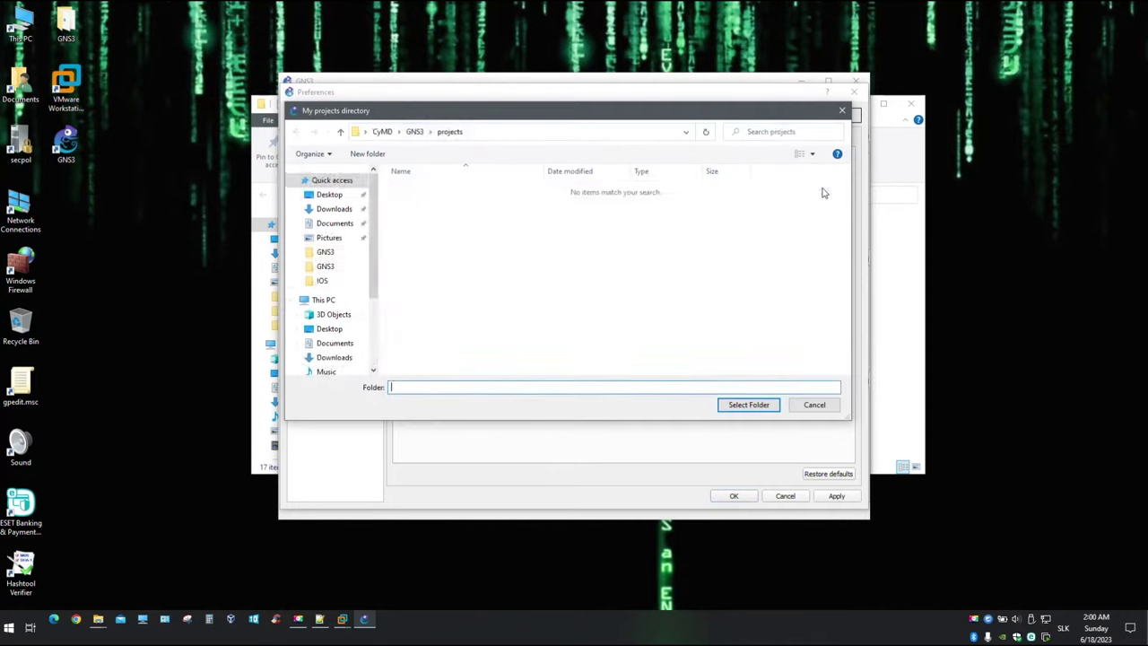
pyautogui.doubleClick(423, 263)
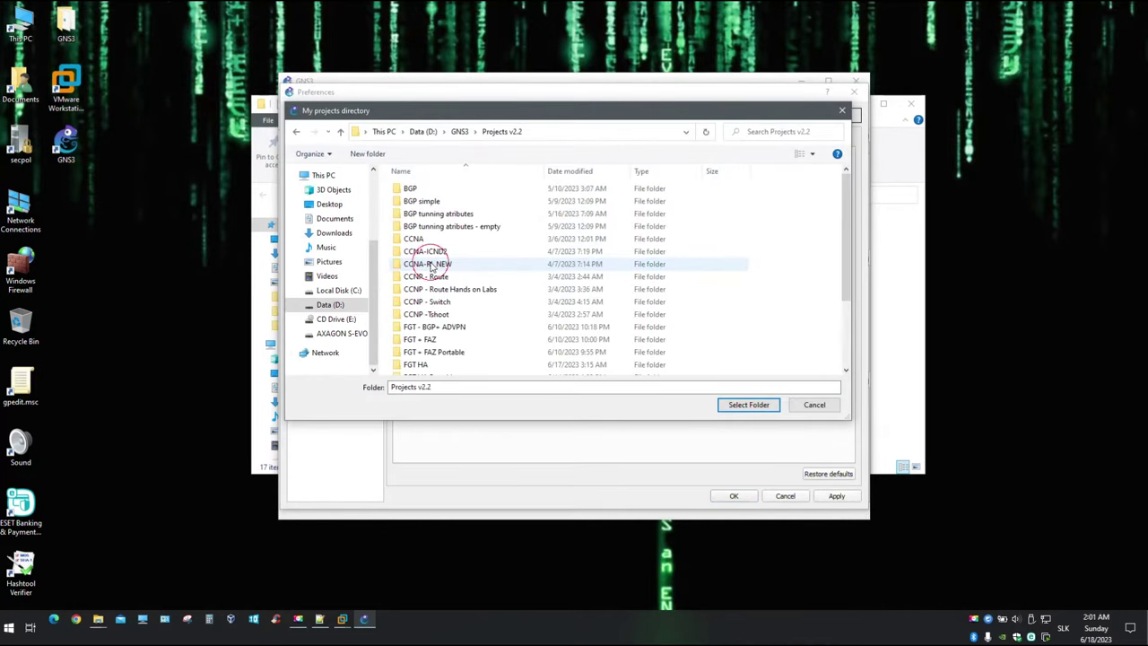
pyautogui.click(750, 406)
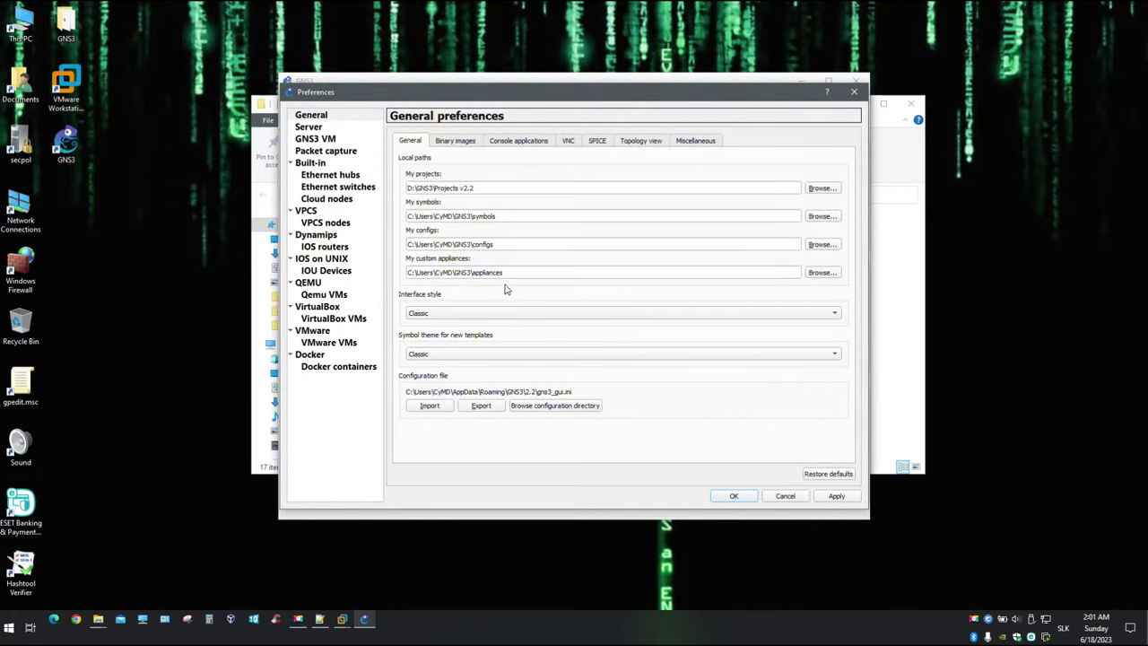
# Set the binary images path to D:\GNS3\Cisco IOS\IOS and add D:\GNS3\Cisco IOS\IOU and D:\GNS3\Cisco IOS\QEMU as additional search locations
pyautogui.click(456, 143)
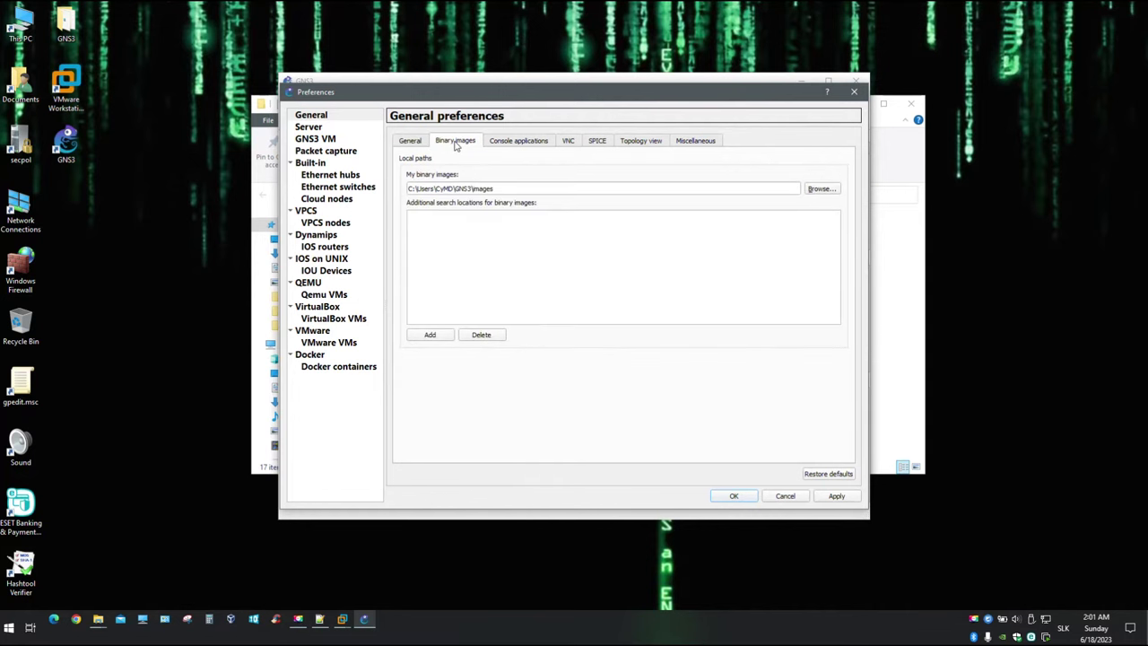
pyautogui.click(821, 191)
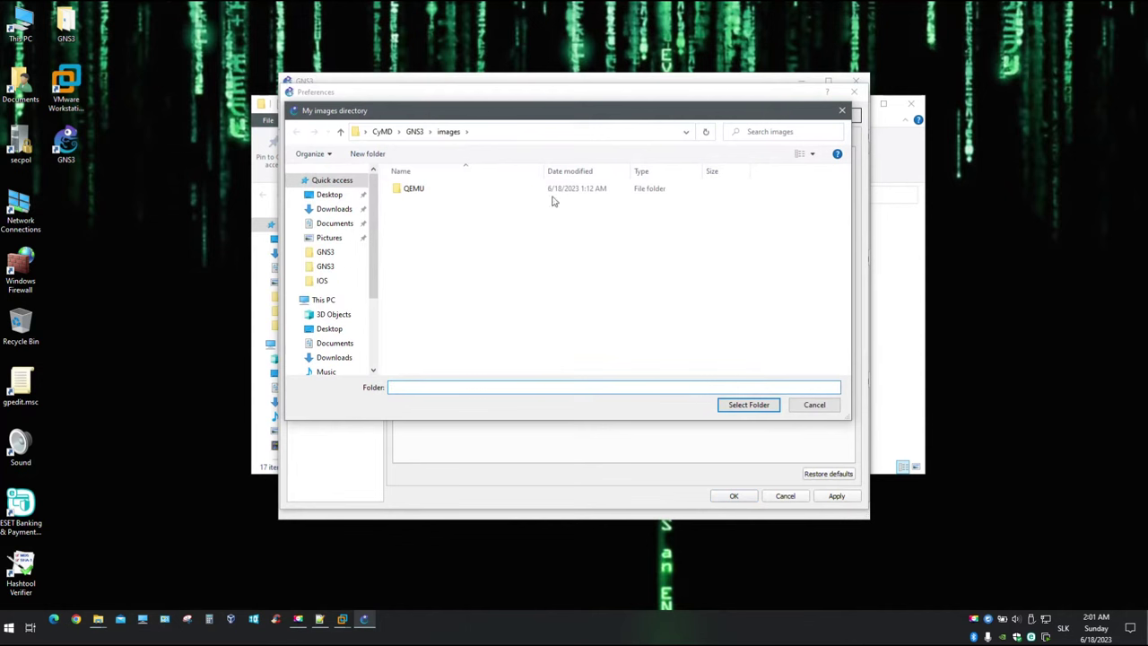
pyautogui.click(340, 196)
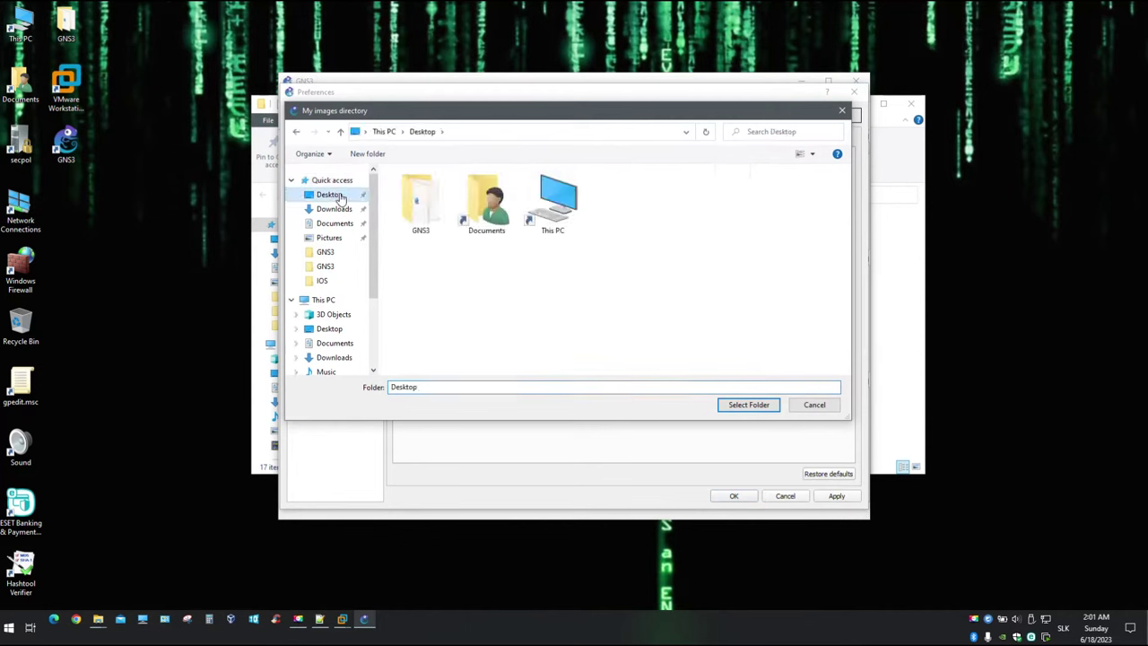
pyautogui.doubleClick(426, 197)
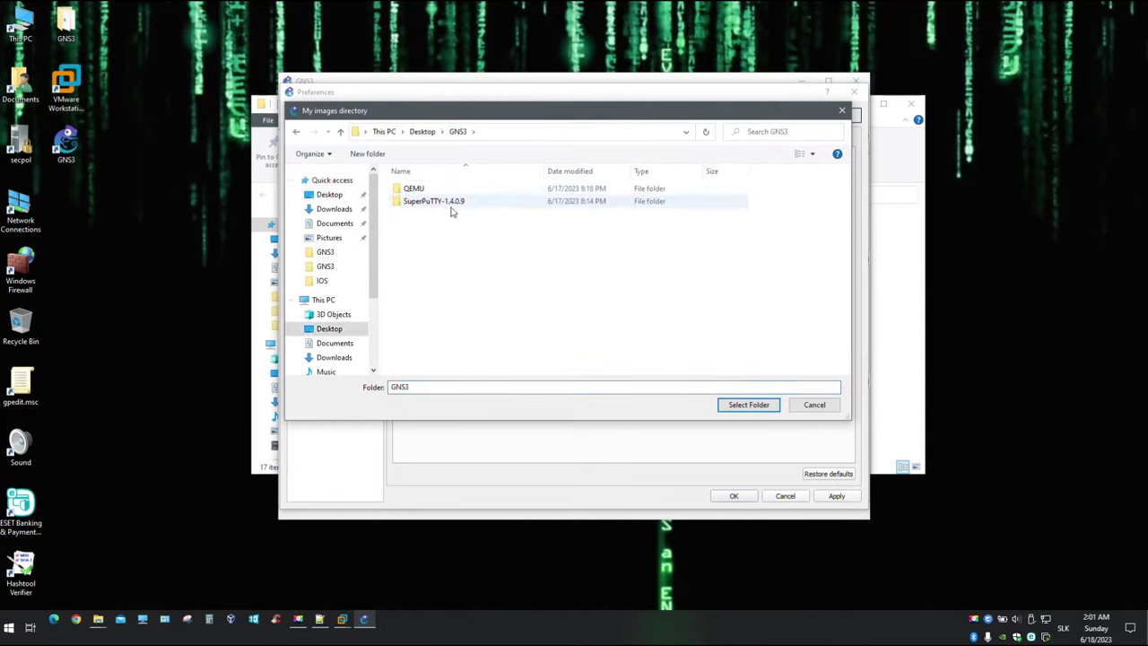
pyautogui.click(748, 404)
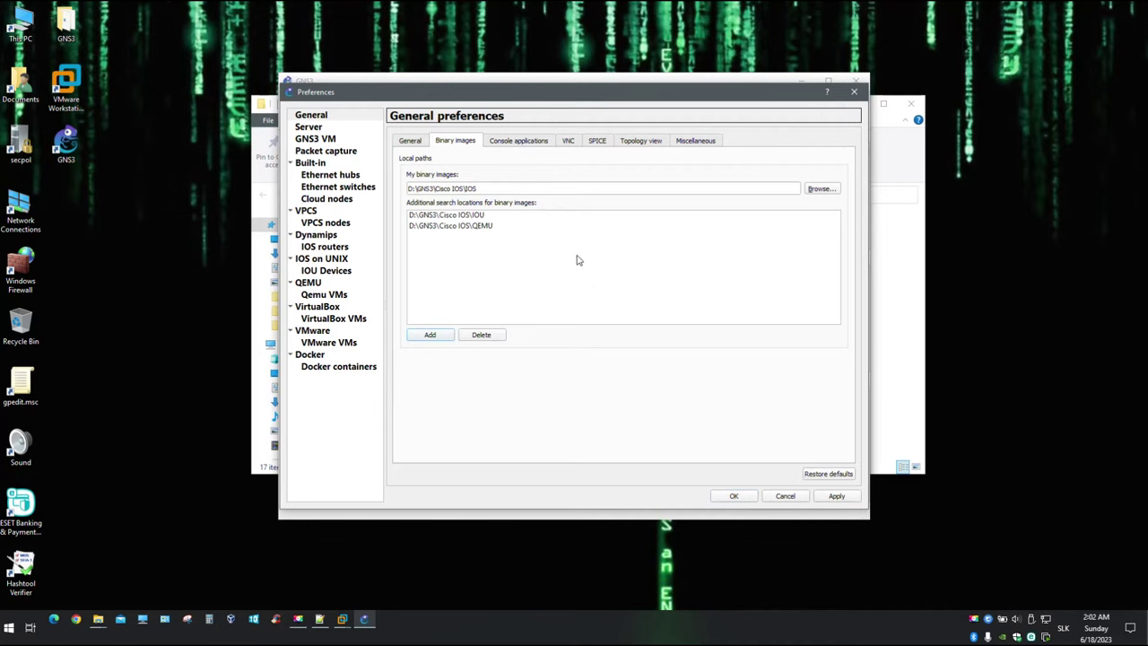
# Examine the console application, VNC and SPICE settings in the general preferences
pyautogui.click(530, 146)
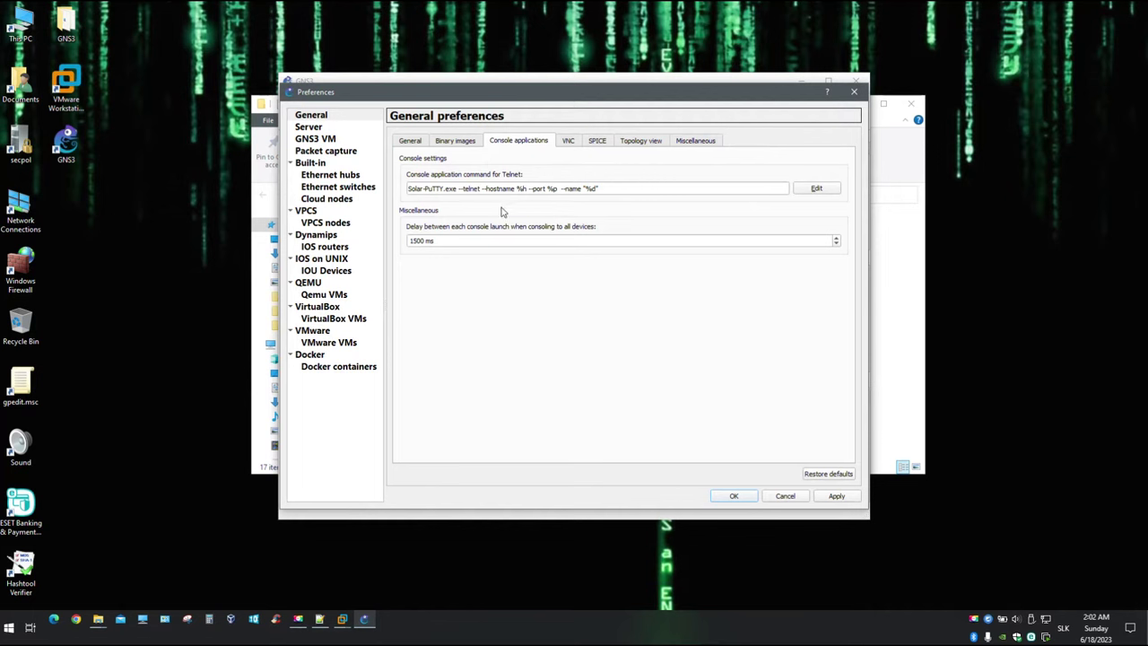
pyautogui.click(569, 143)
pyautogui.click(594, 144)
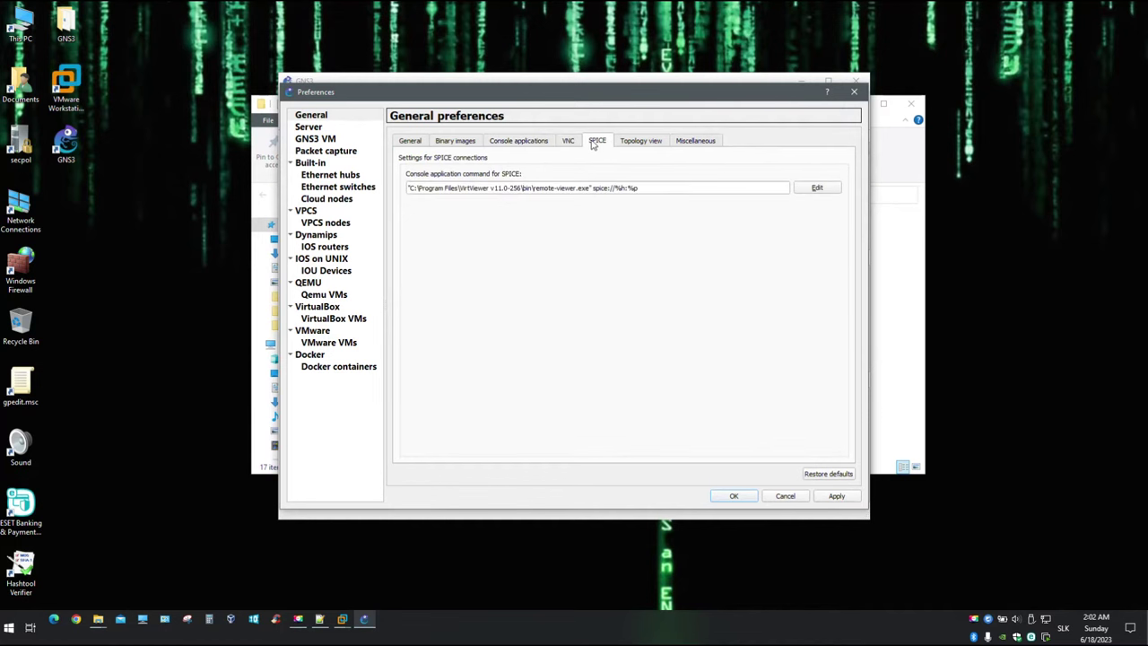
# In the topology view preferences, set the default label font and the default note font to size 6
pyautogui.click(647, 144)
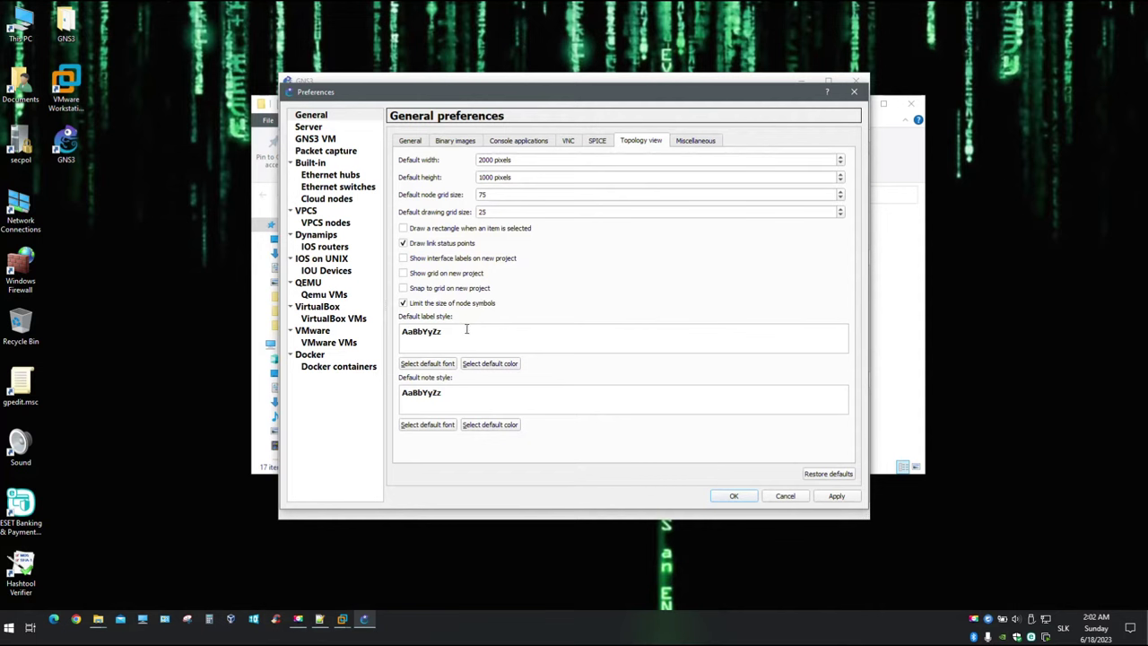
pyautogui.click(451, 364)
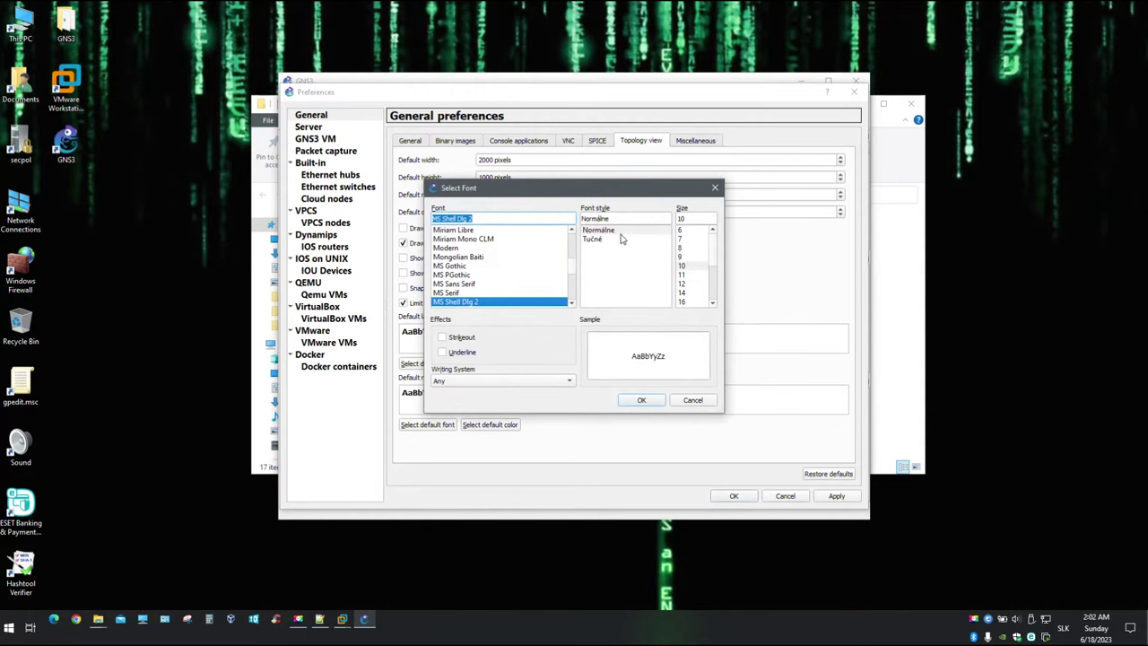
pyautogui.click(682, 230)
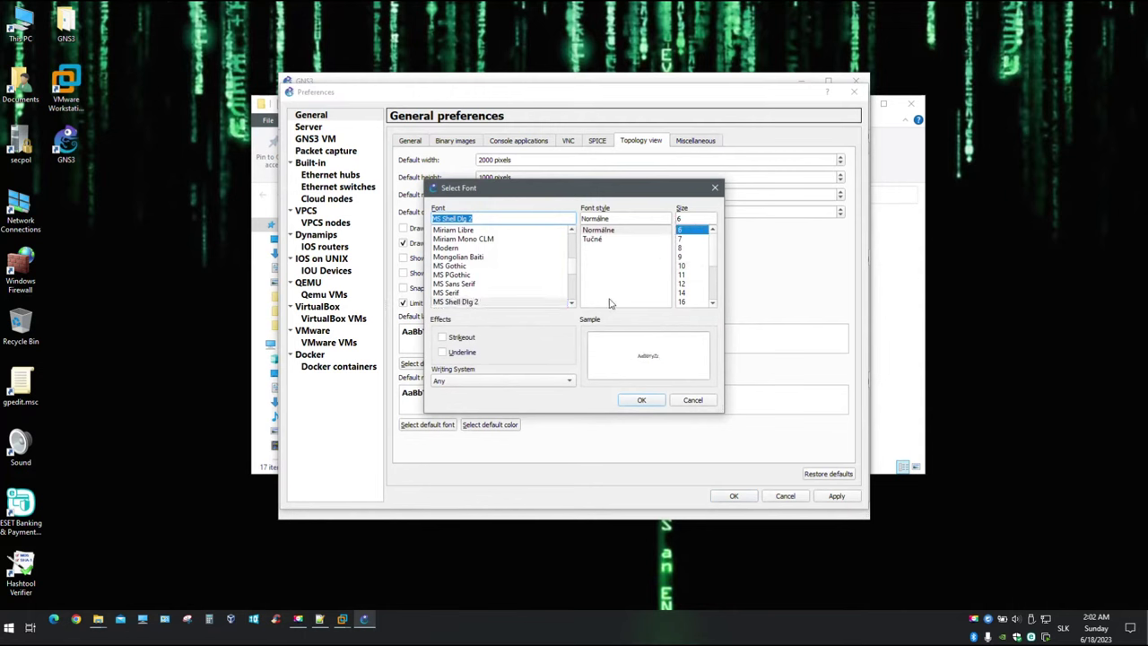
pyautogui.click(640, 399)
pyautogui.click(427, 424)
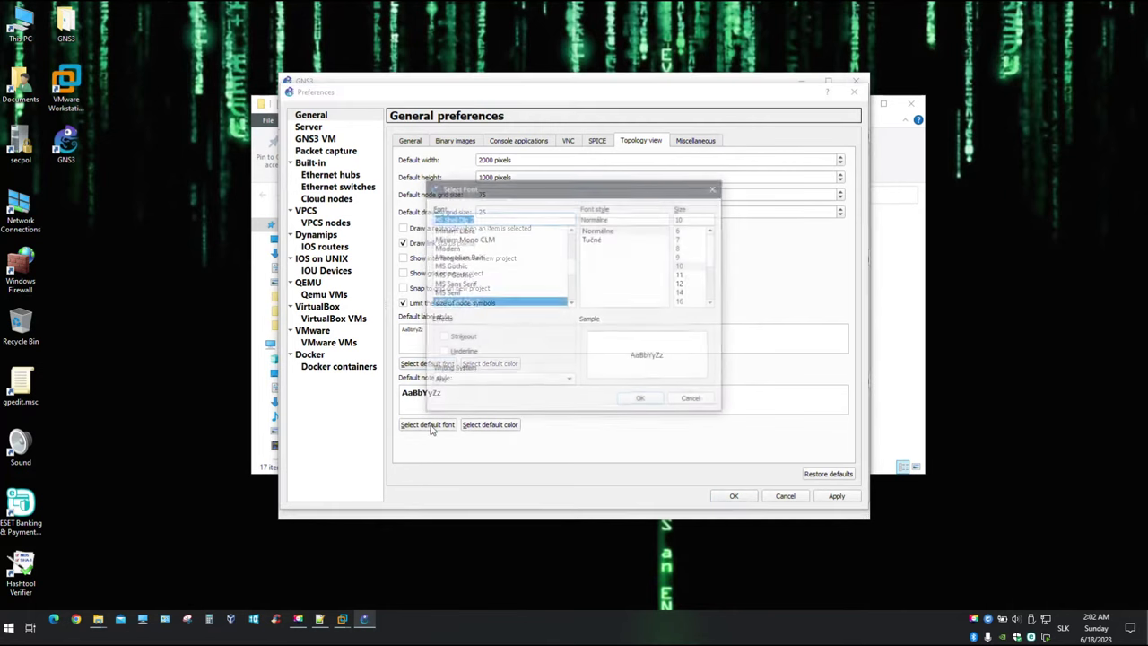
pyautogui.click(679, 231)
pyautogui.click(650, 400)
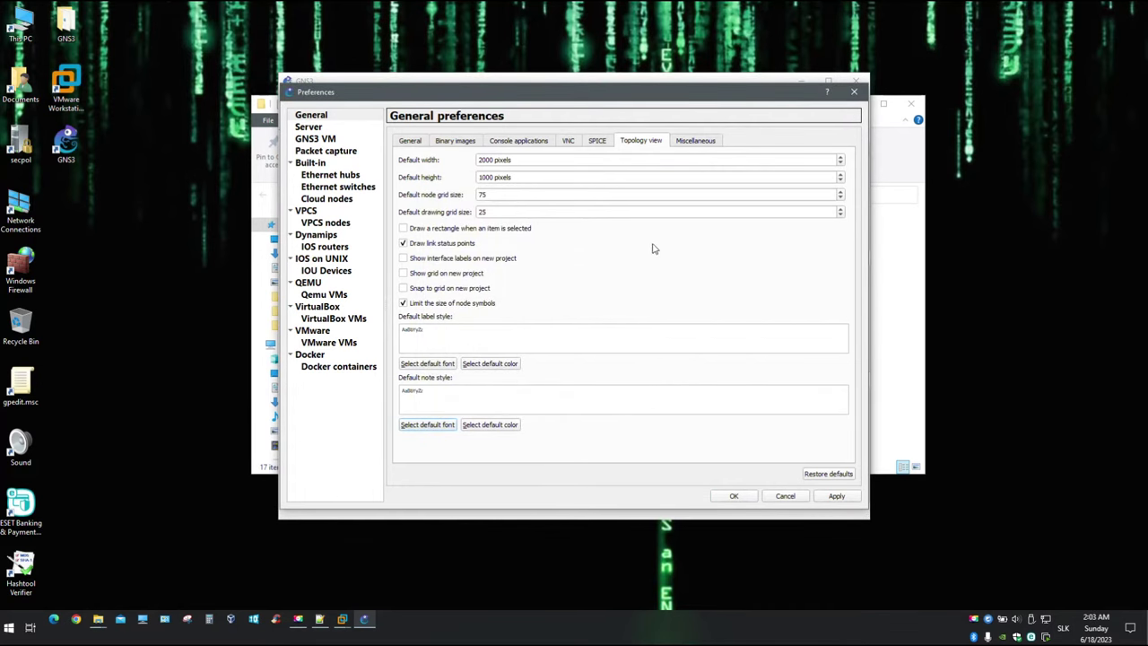
# In the miscellaneous preferences, turn off automatic update checks, anonymous crash reports and anonymous usage statistics
pyautogui.click(693, 142)
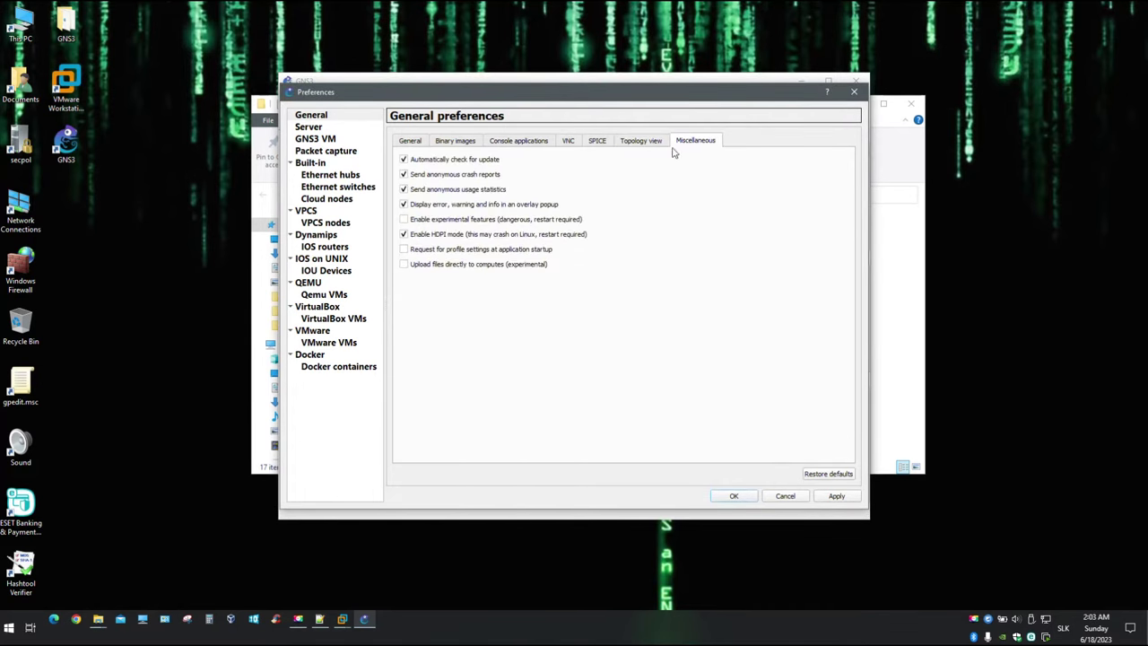
pyautogui.click(402, 160)
pyautogui.click(402, 174)
pyautogui.click(404, 189)
pyautogui.click(404, 190)
# Examine the main server preferences and the GNS3 VM preferences, including the available virtualization engines
pyautogui.click(314, 131)
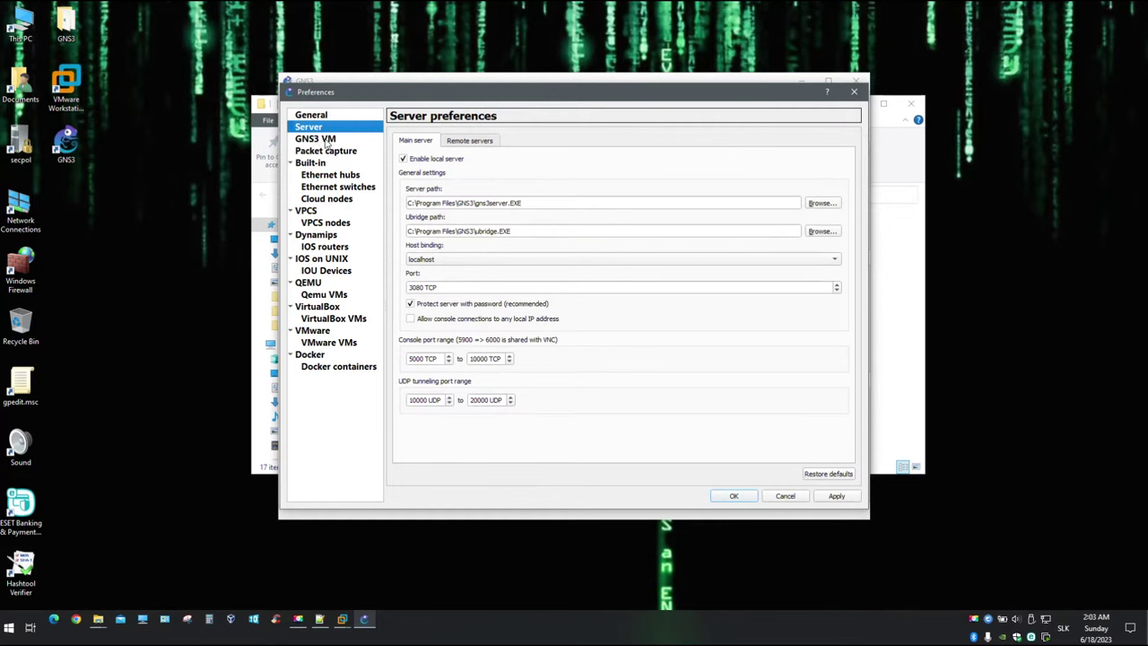
pyautogui.click(327, 144)
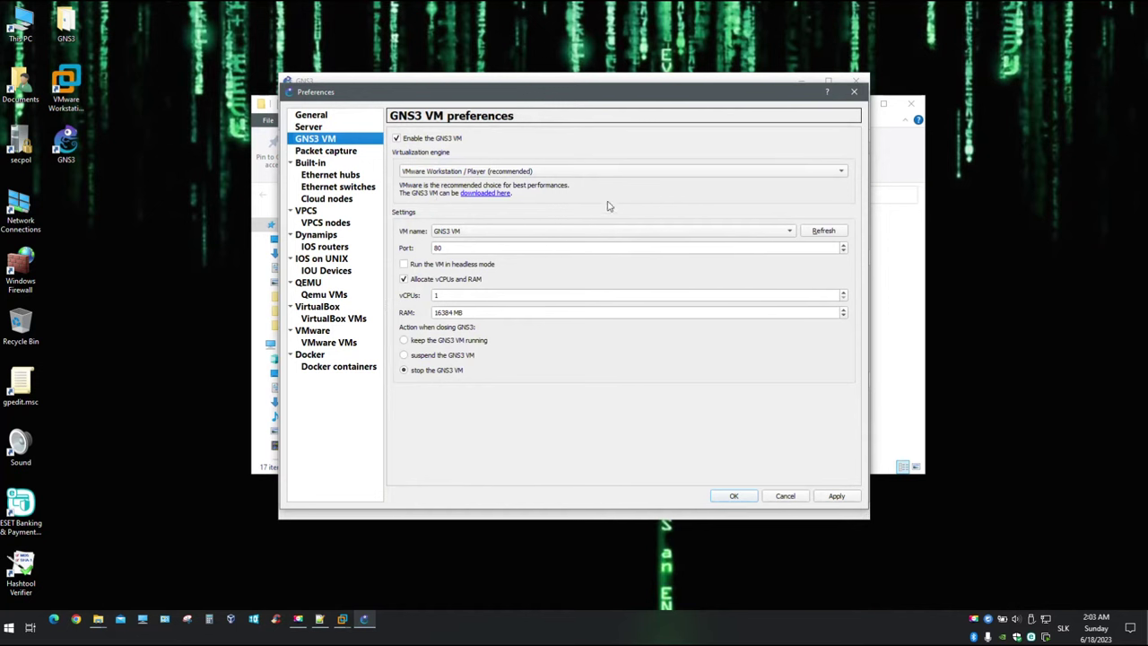
pyautogui.click(841, 175)
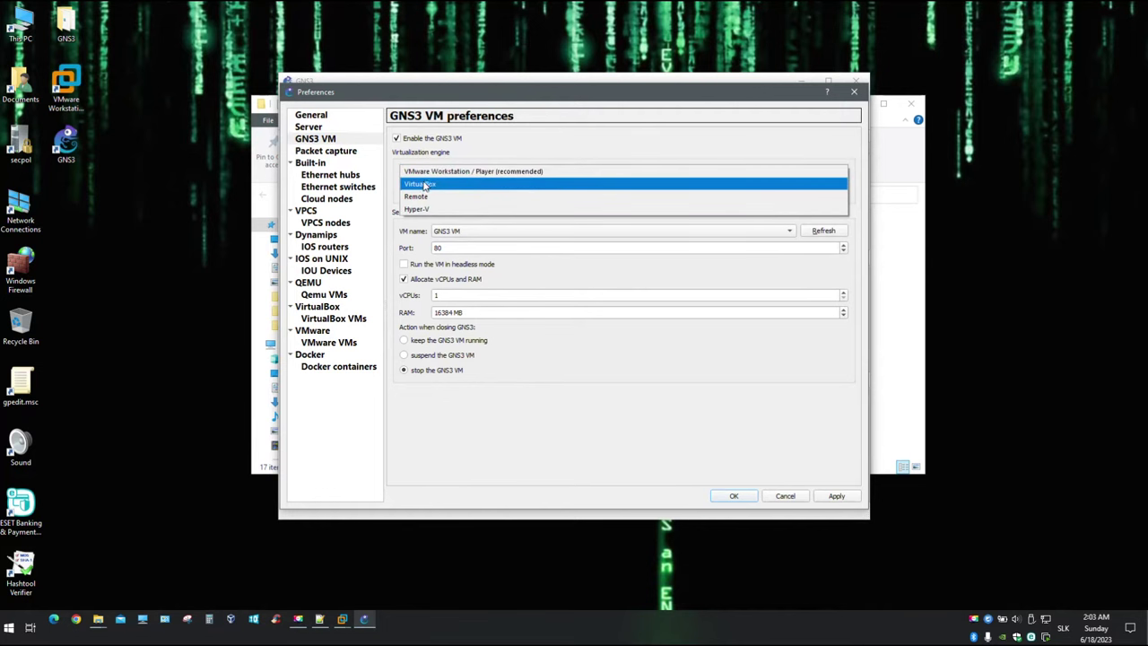
pyautogui.click(731, 144)
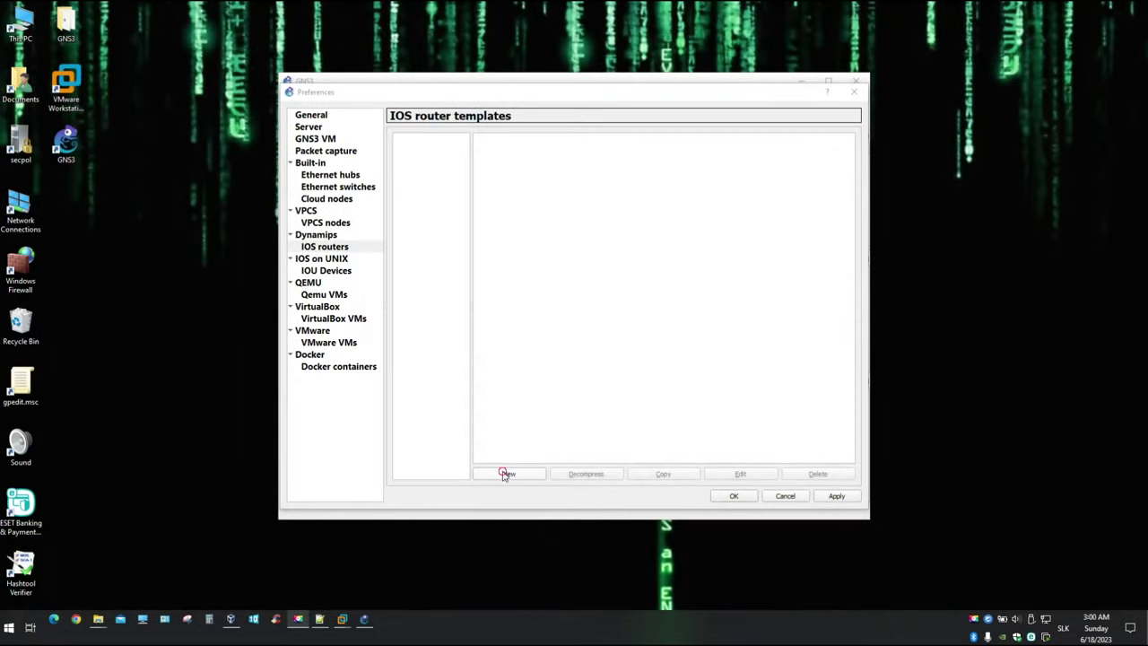
# Start a new IOS router template on the GNS3 VM, using the new image c2691-adventerprisek9-mz.124-15.T14.bin and decompressing it
pyautogui.click(508, 473)
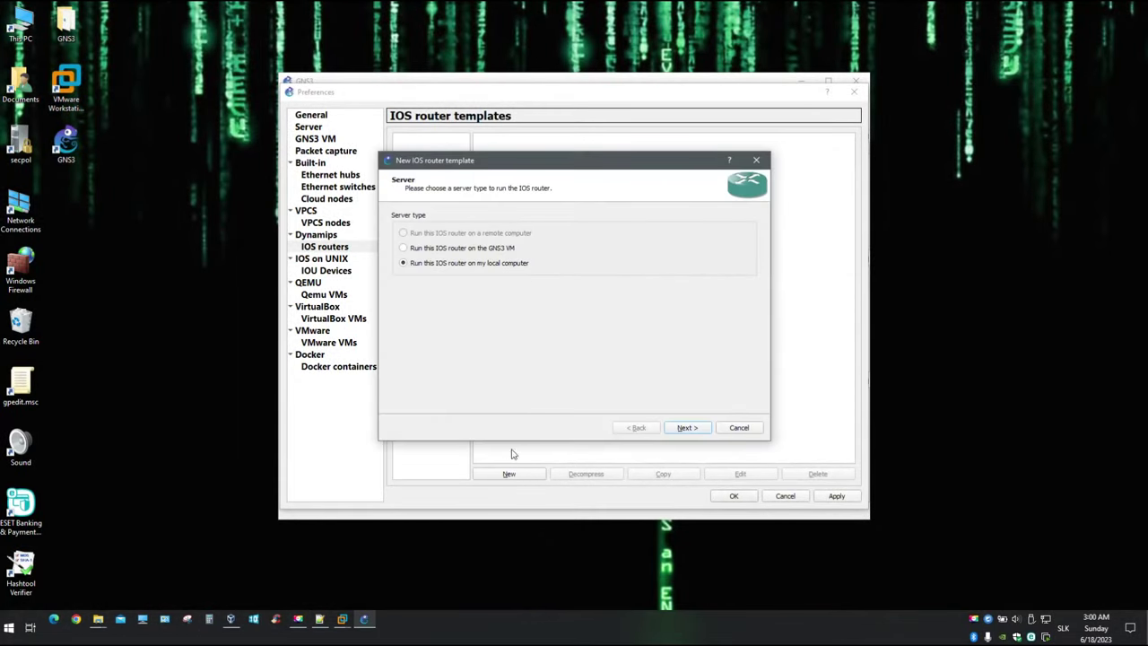
pyautogui.click(477, 250)
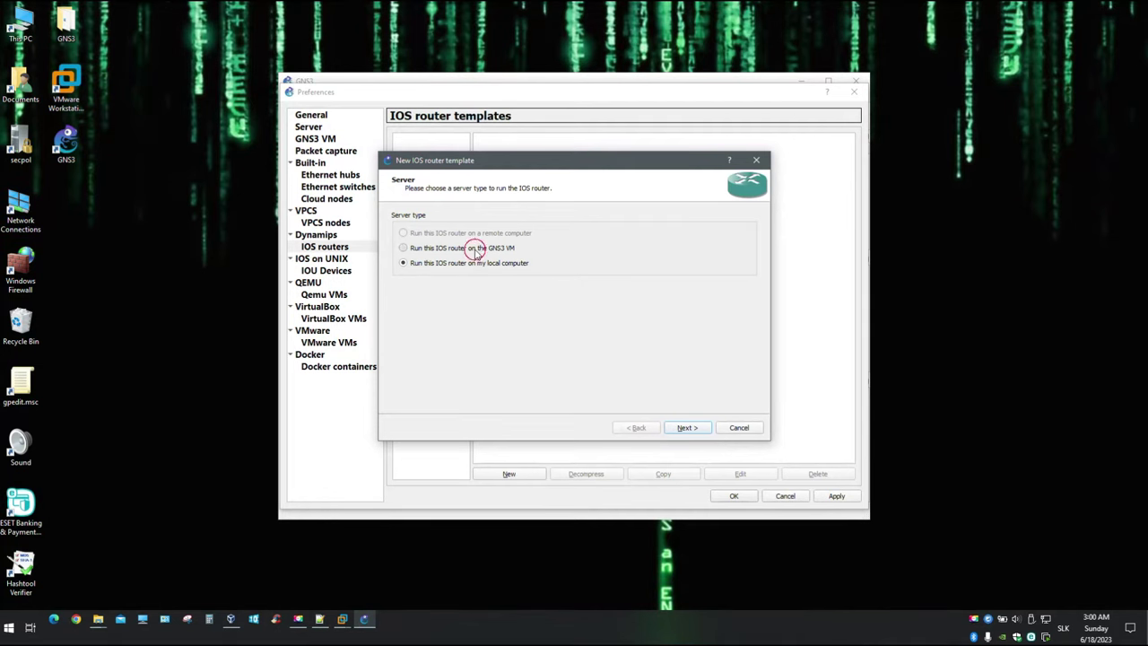
pyautogui.click(696, 428)
pyautogui.click(456, 216)
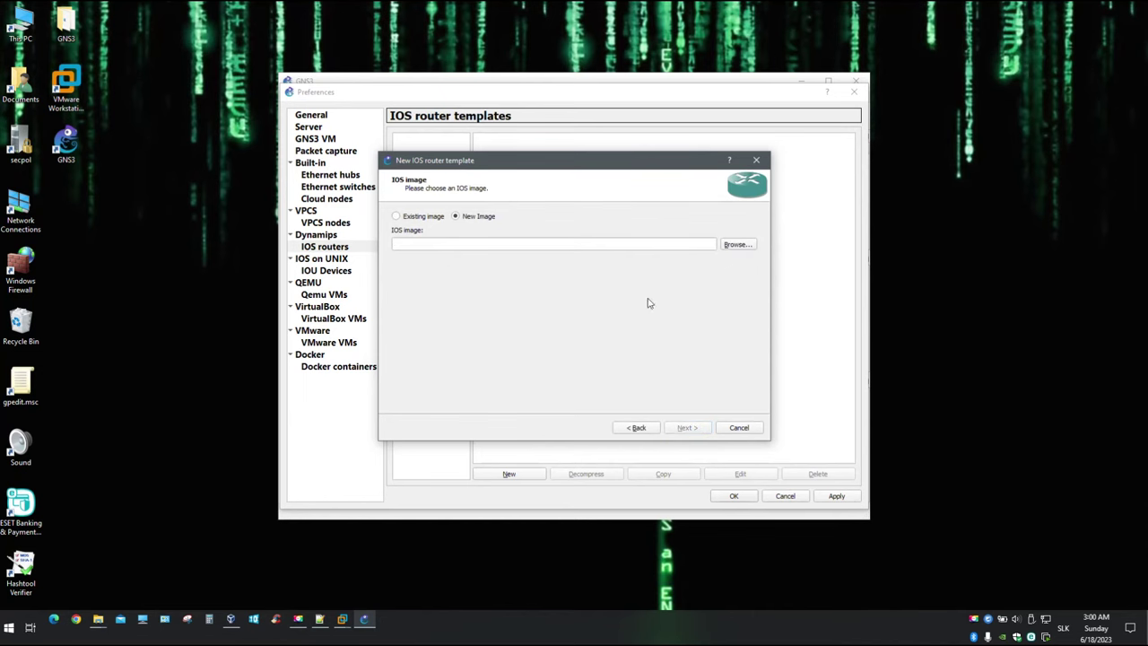
pyautogui.click(744, 245)
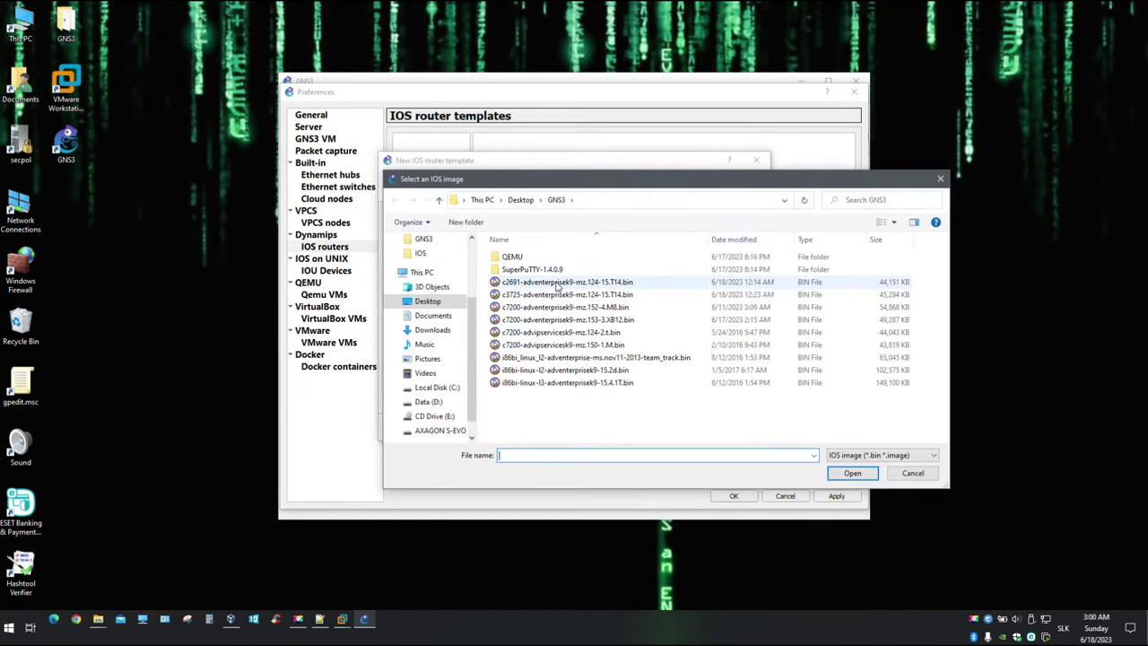
pyautogui.click(558, 283)
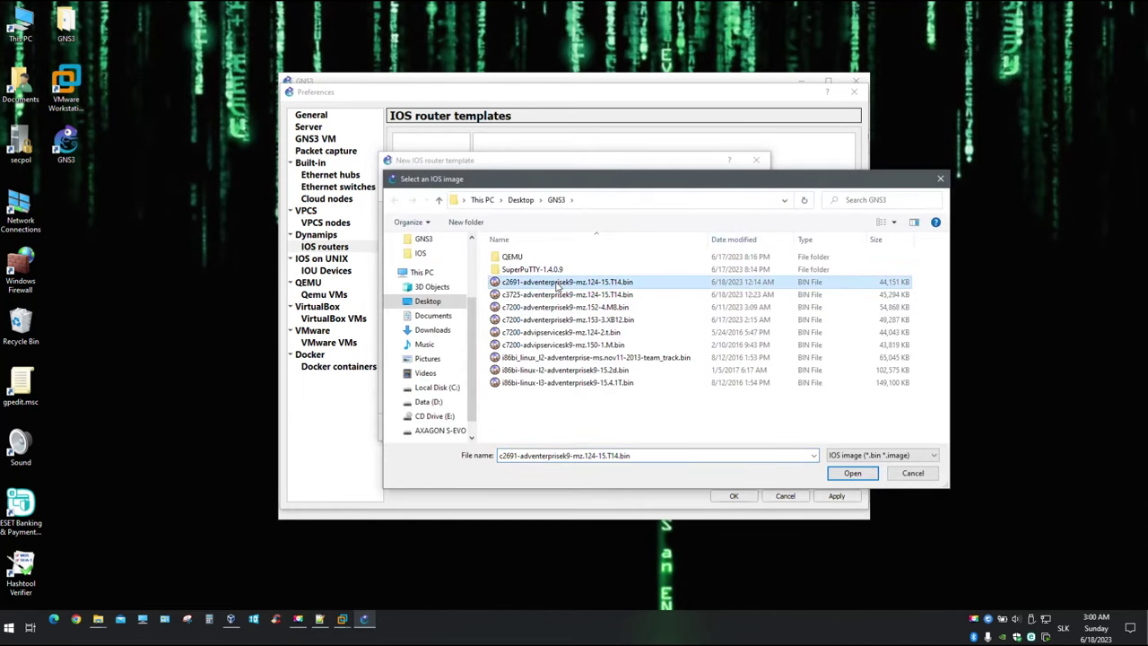
pyautogui.click(852, 472)
pyautogui.click(588, 318)
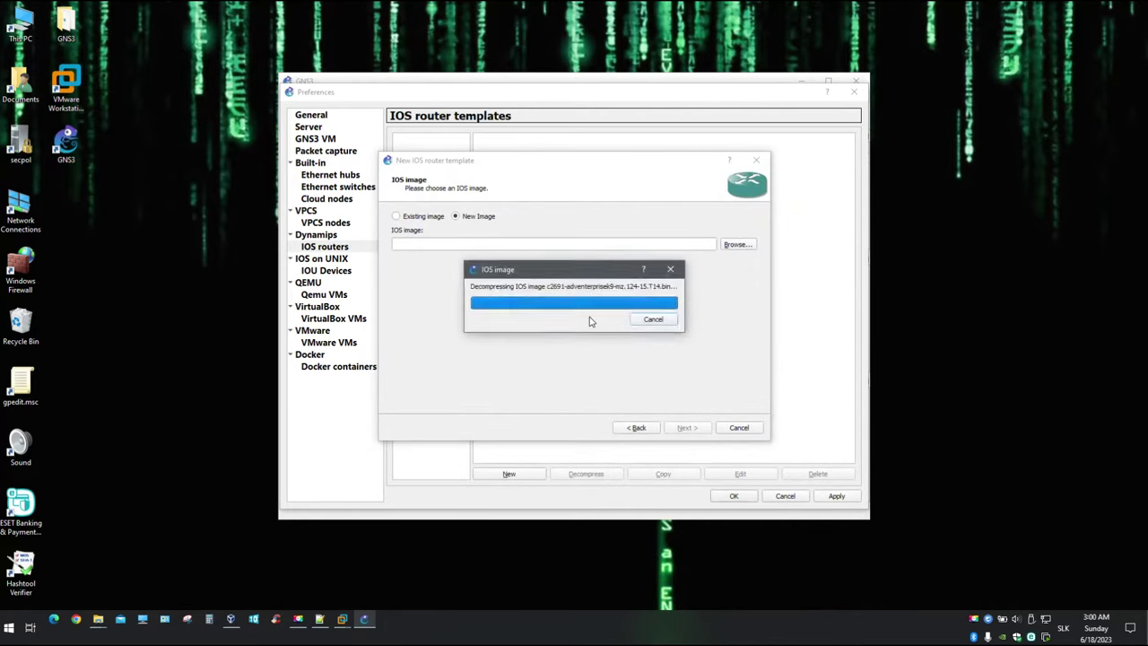
pyautogui.click(590, 321)
pyautogui.click(683, 428)
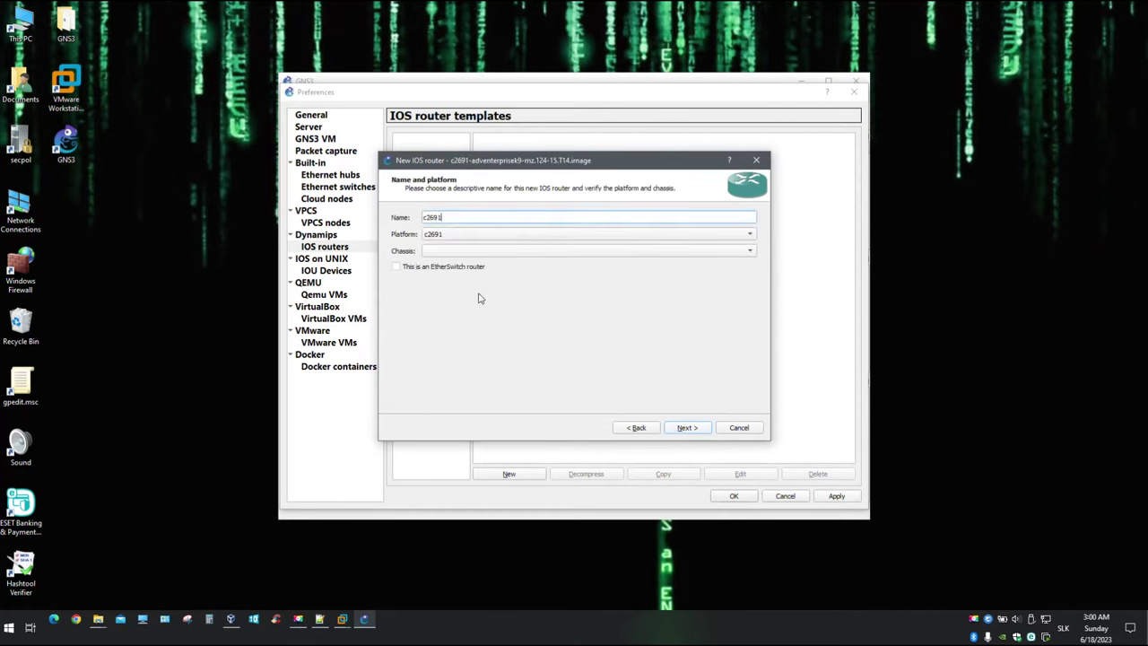
# Mark the c2691 as an EtherSwitch router, accept the default memory and adapters, add WIC-2T to wic 0, and finish the template
pyautogui.click(436, 266)
pyautogui.click(687, 427)
pyautogui.click(691, 427)
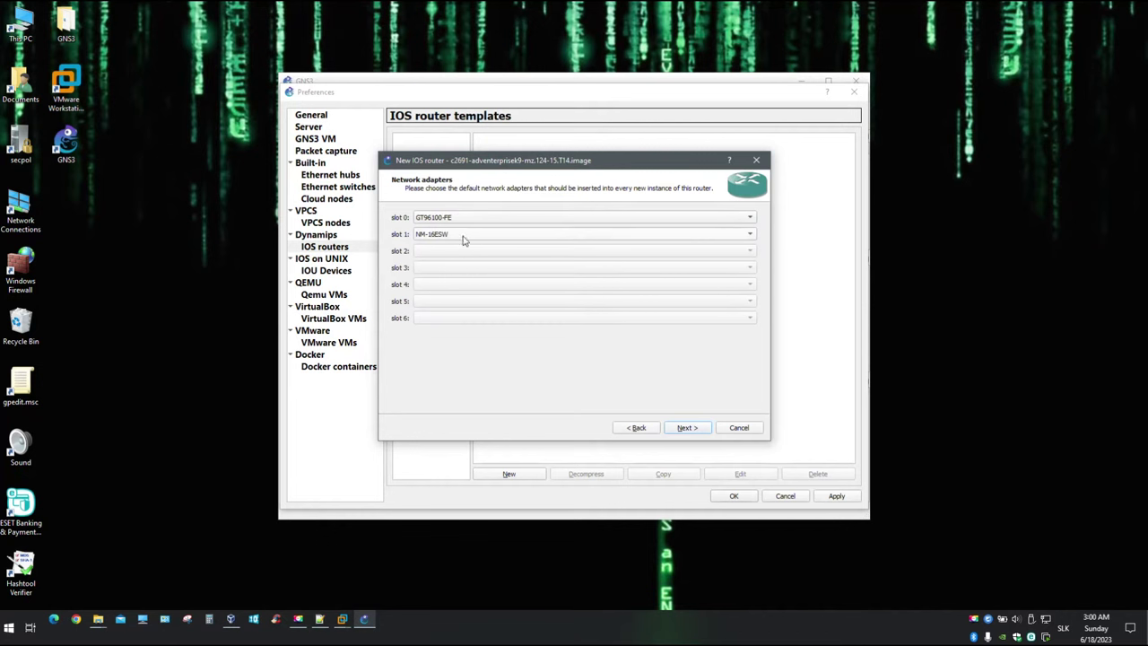
pyautogui.click(687, 427)
pyautogui.click(548, 219)
pyautogui.click(514, 243)
pyautogui.click(681, 428)
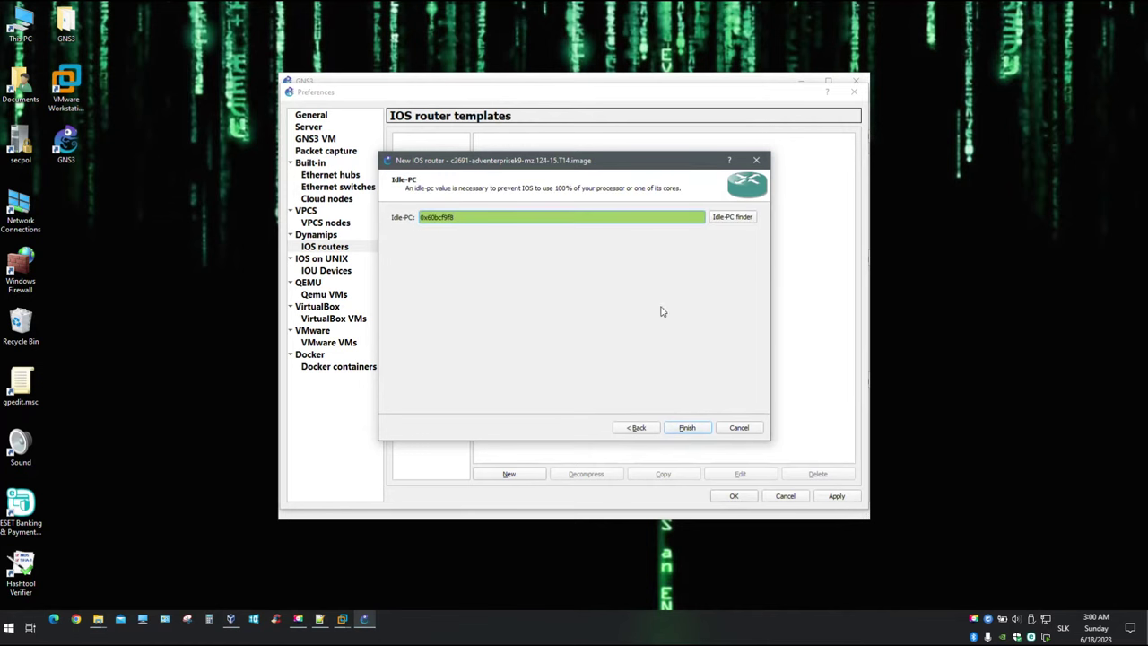
pyautogui.click(688, 428)
# Edit the EtherSwitch router template and set its PCMCIA disk0 size to 128 MiB
pyautogui.click(753, 474)
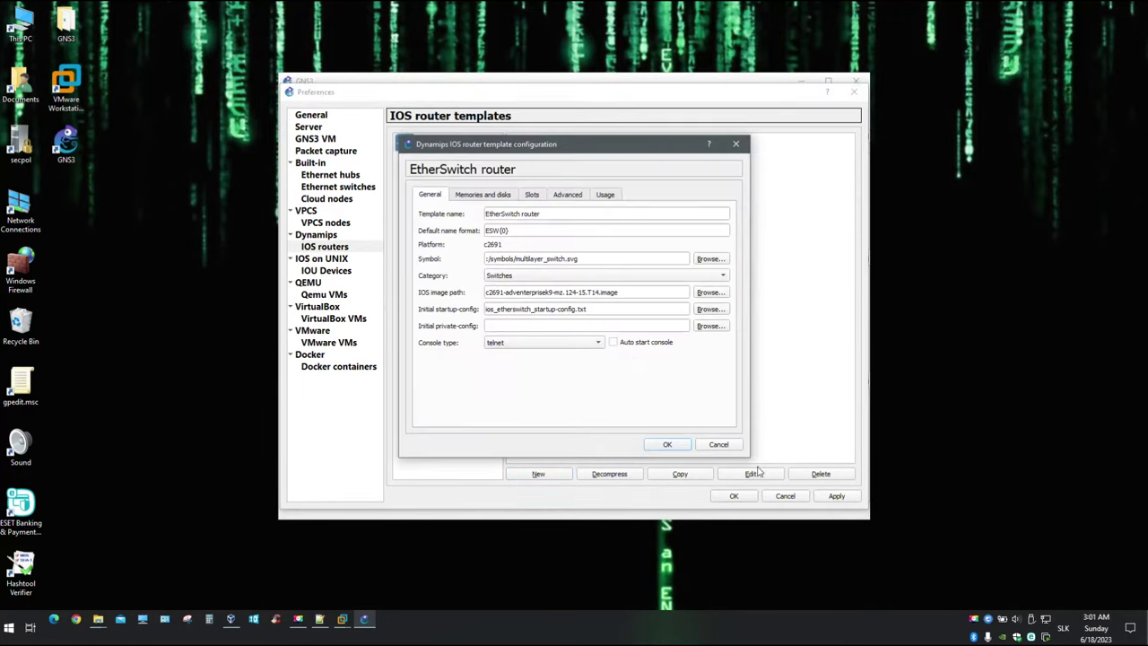
pyautogui.click(482, 195)
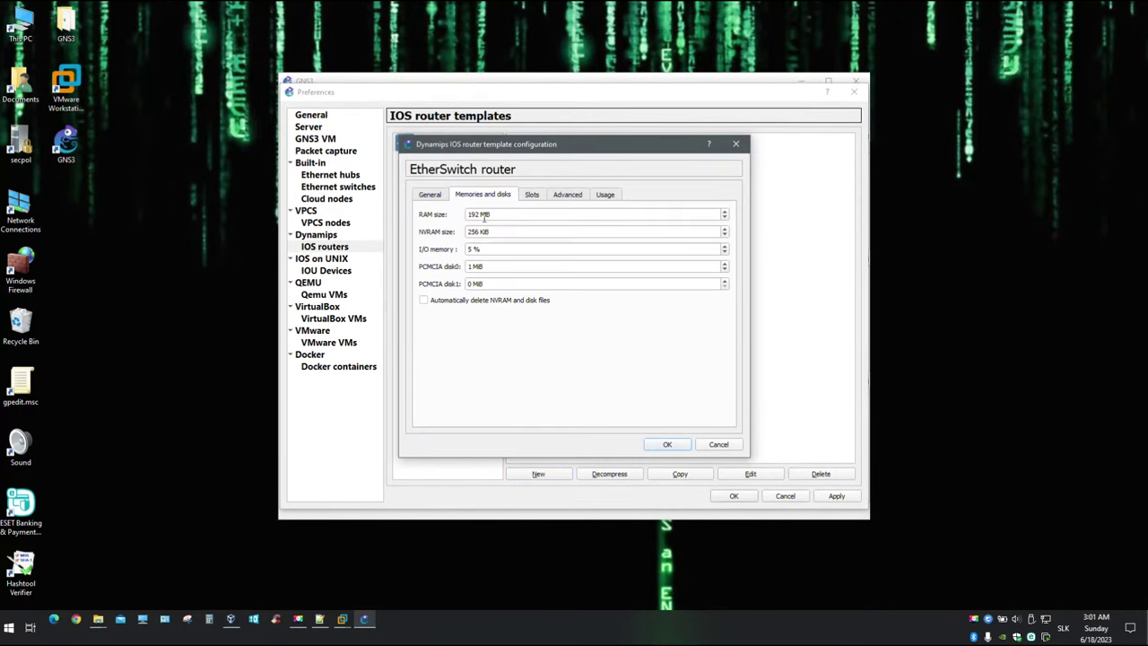
pyautogui.doubleClick(470, 267)
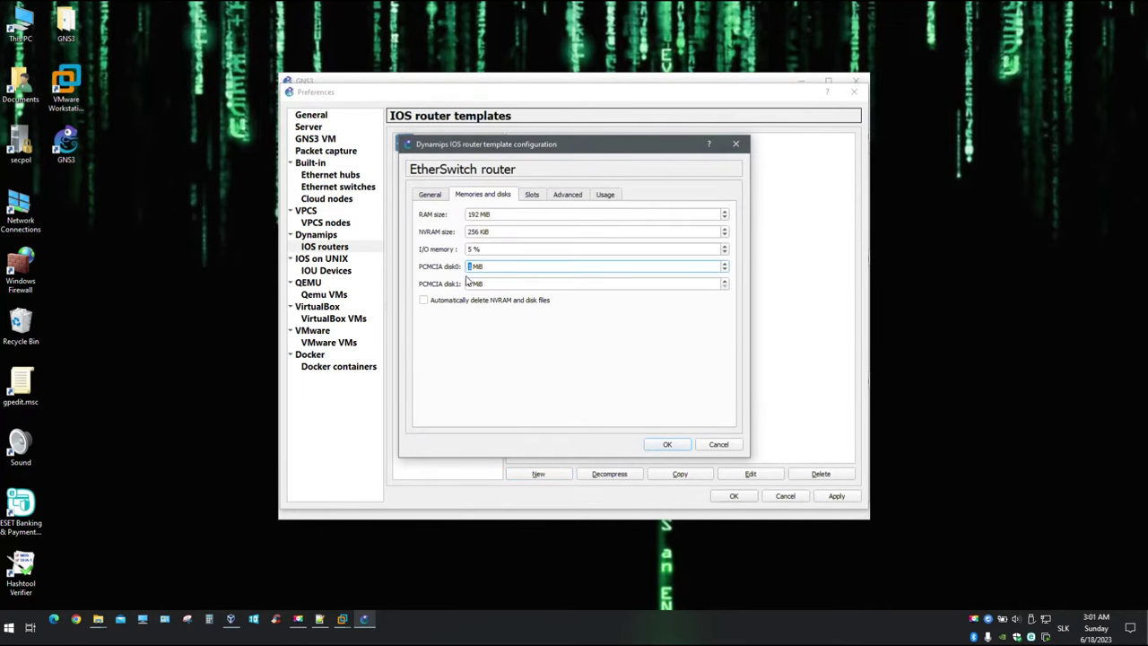
pyautogui.write('128')
pyautogui.click(666, 445)
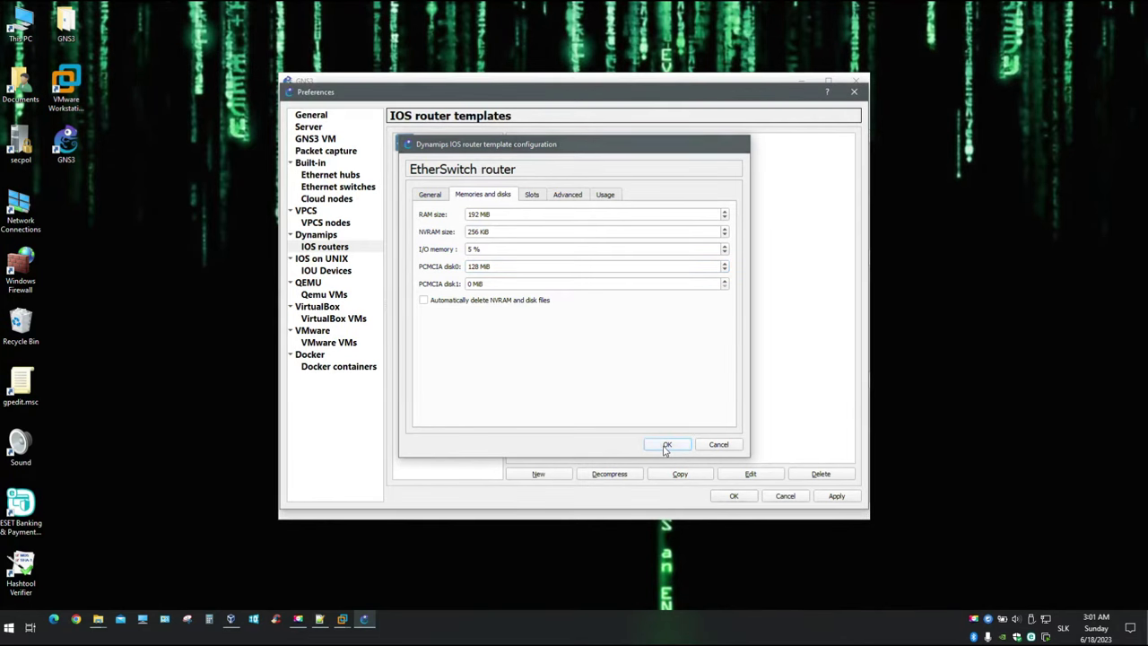
# Start another IOS router template on the GNS3 VM, using the new image c3725-adventerprisek9-mz.124-15.T14.bin and decompressing it
pyautogui.click(549, 475)
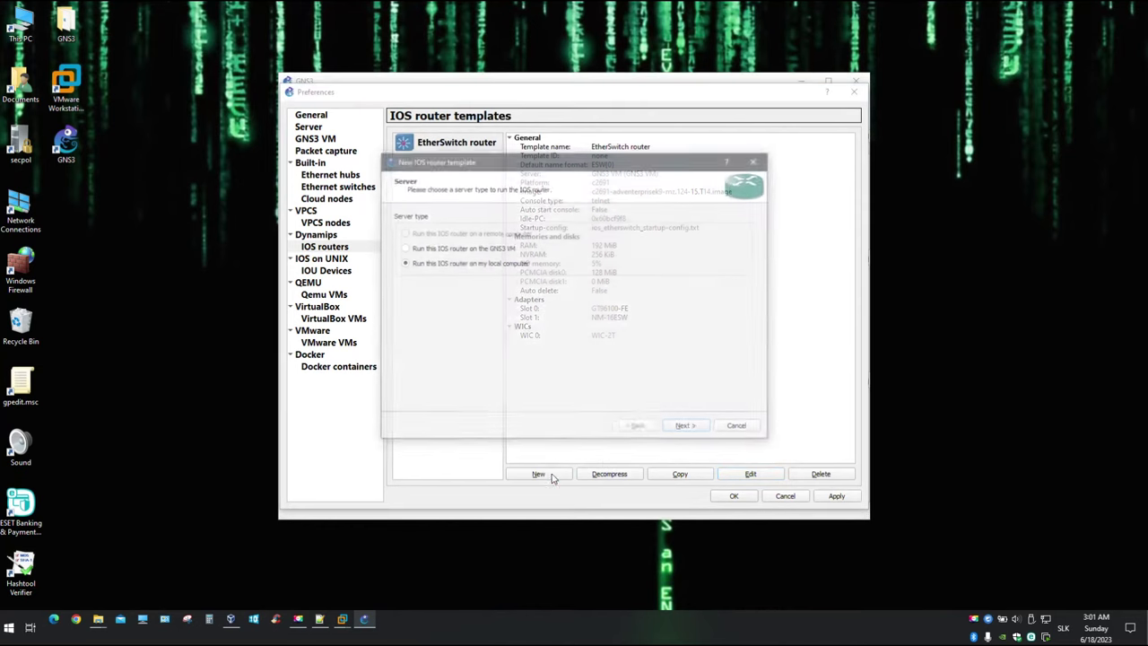
pyautogui.click(466, 255)
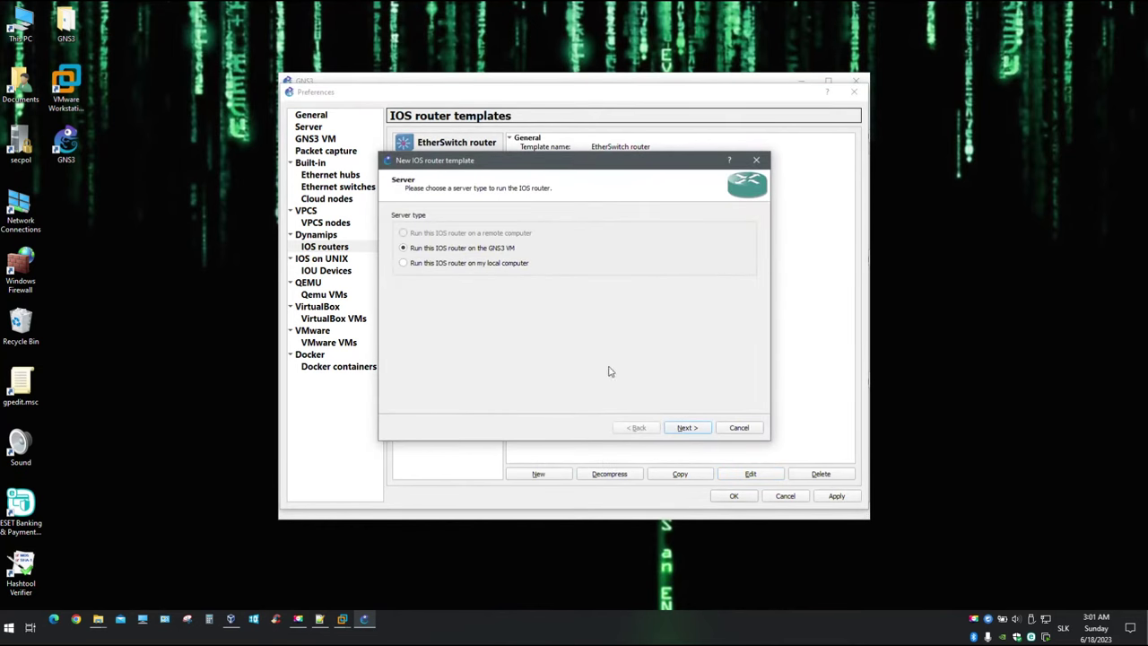
pyautogui.click(688, 428)
pyautogui.click(475, 217)
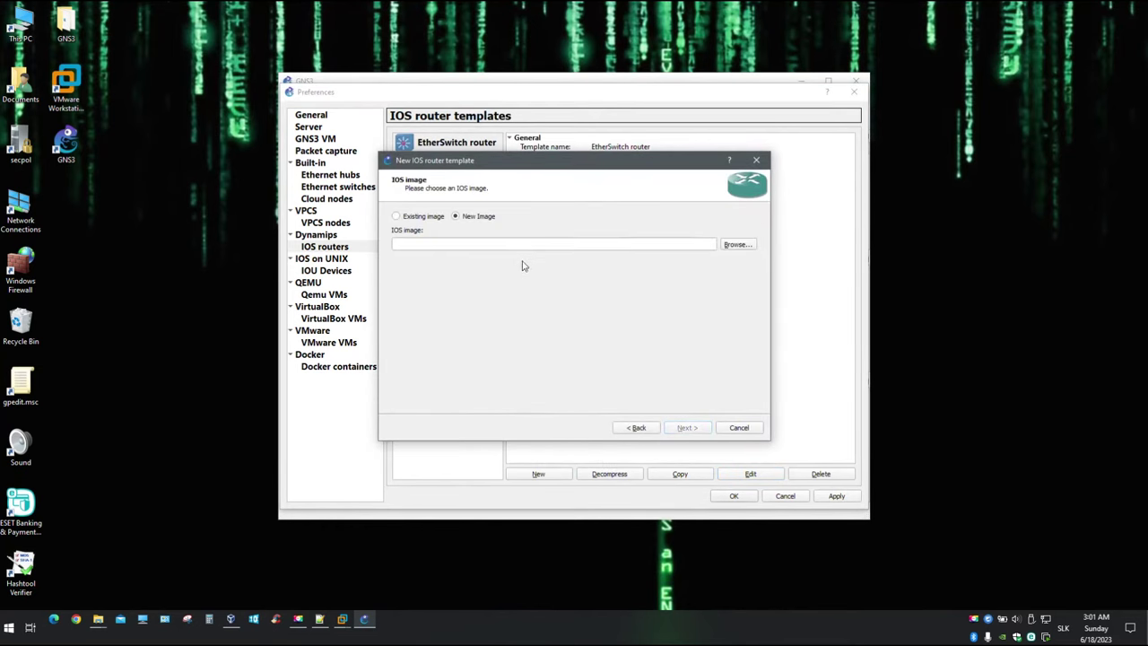
pyautogui.click(738, 244)
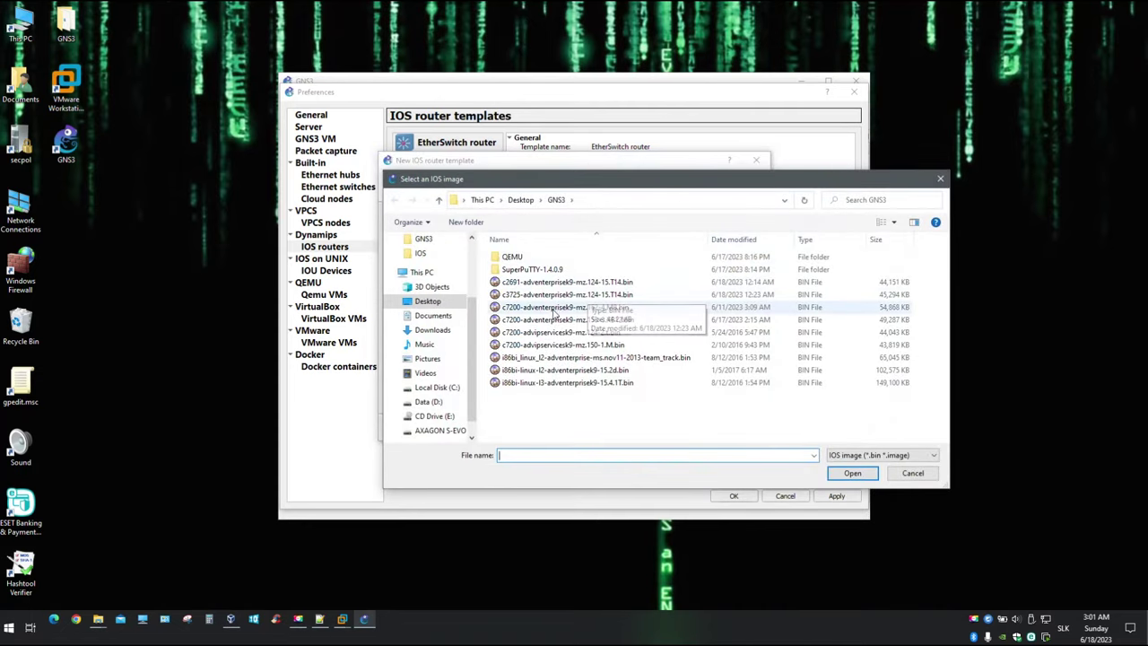
pyautogui.click(551, 296)
pyautogui.click(852, 473)
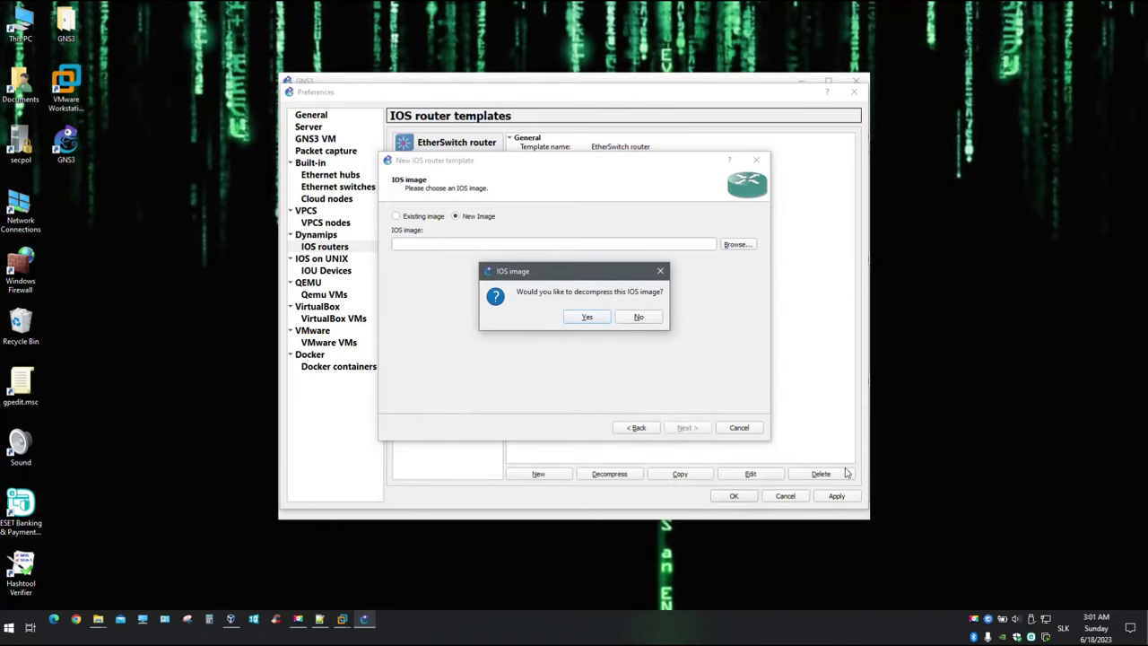
pyautogui.click(586, 317)
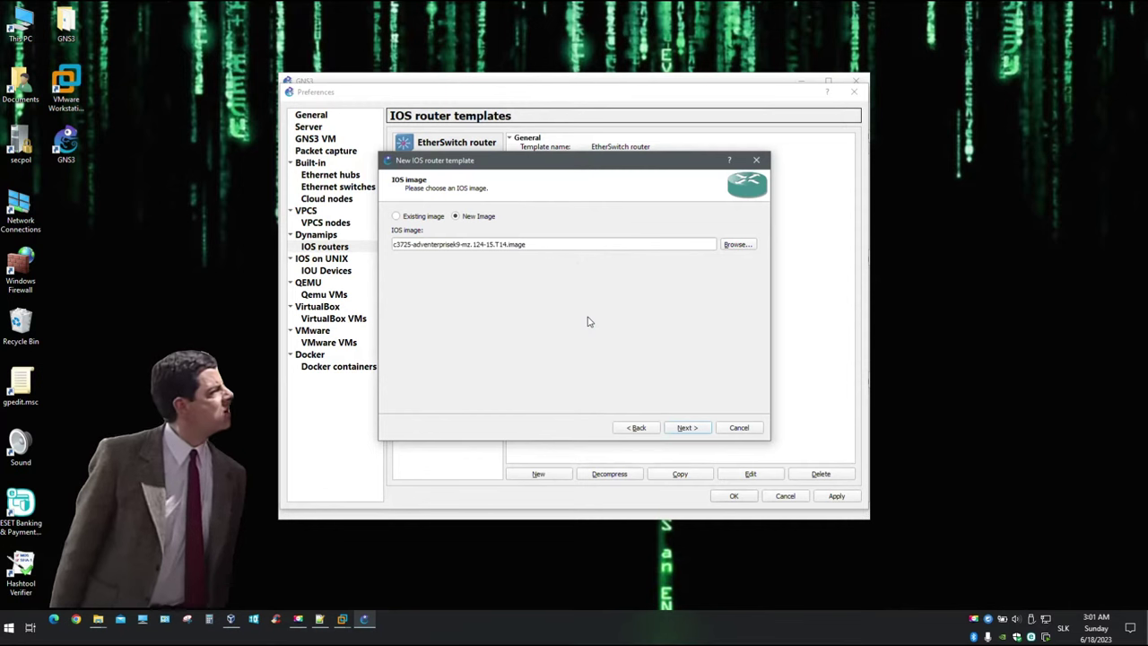
pyautogui.click(684, 428)
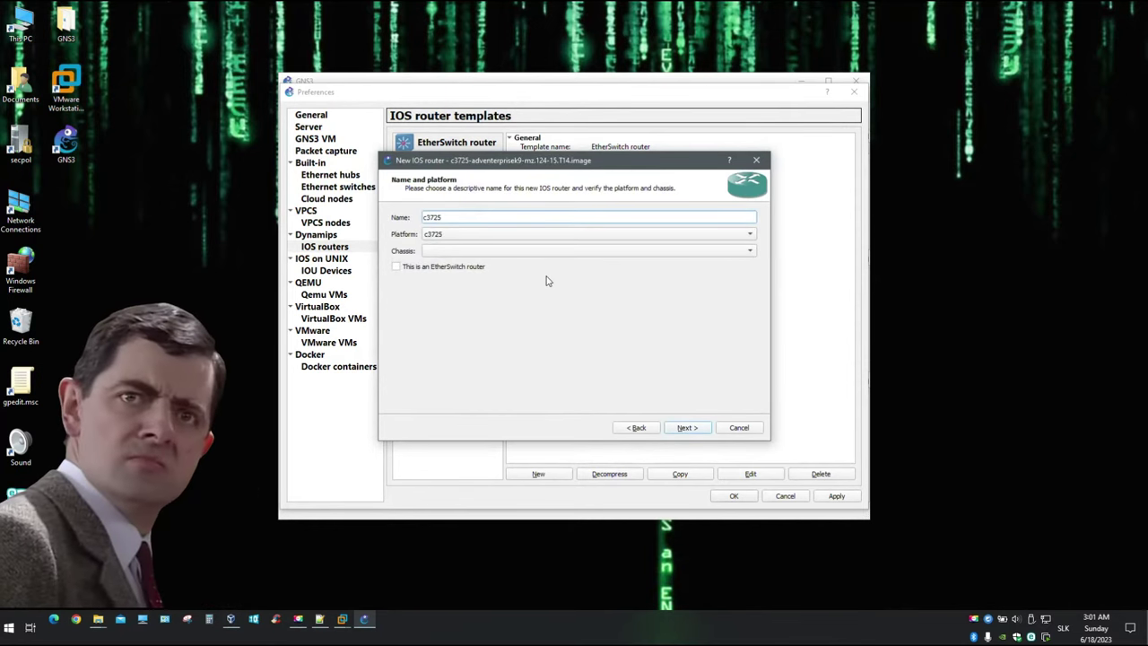
# Keep the c3725 name and default RAM, add NM-16ESW to slot 1 and WIC-2T to wic 0, and finish the template
pyautogui.click(684, 428)
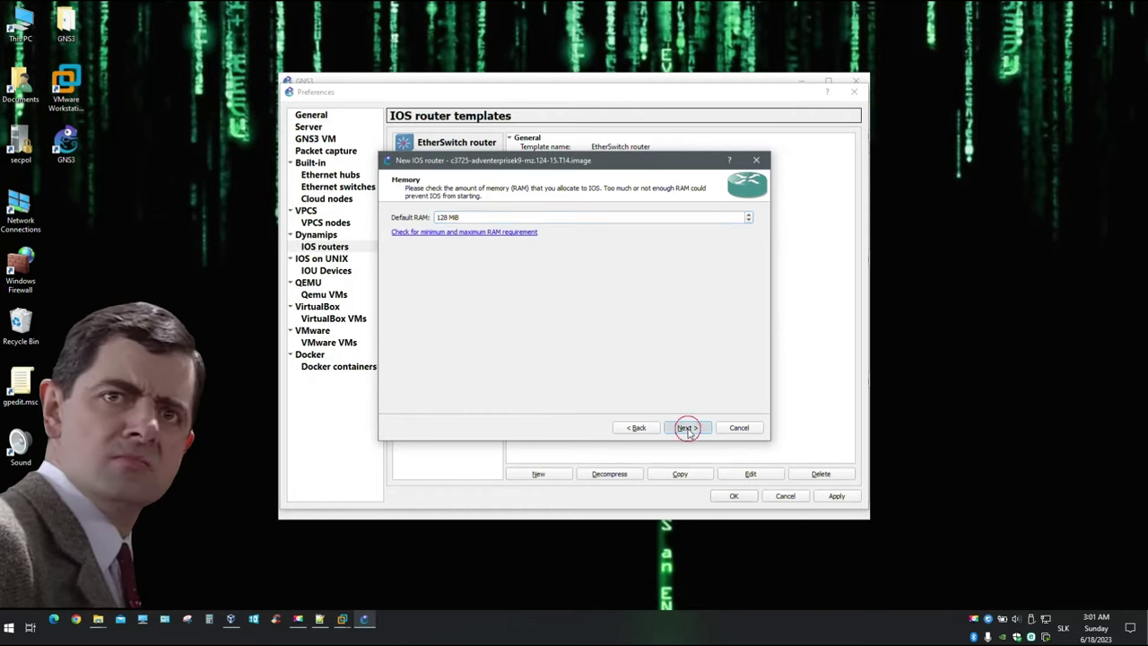
pyautogui.click(687, 430)
pyautogui.click(449, 234)
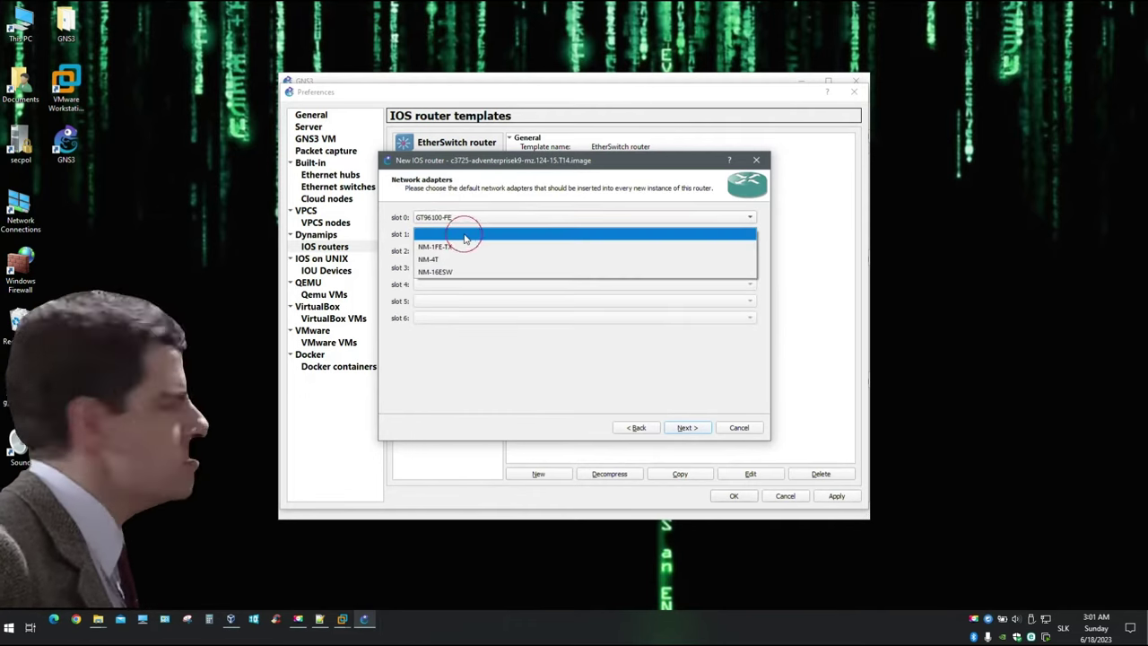
pyautogui.click(460, 272)
pyautogui.click(688, 429)
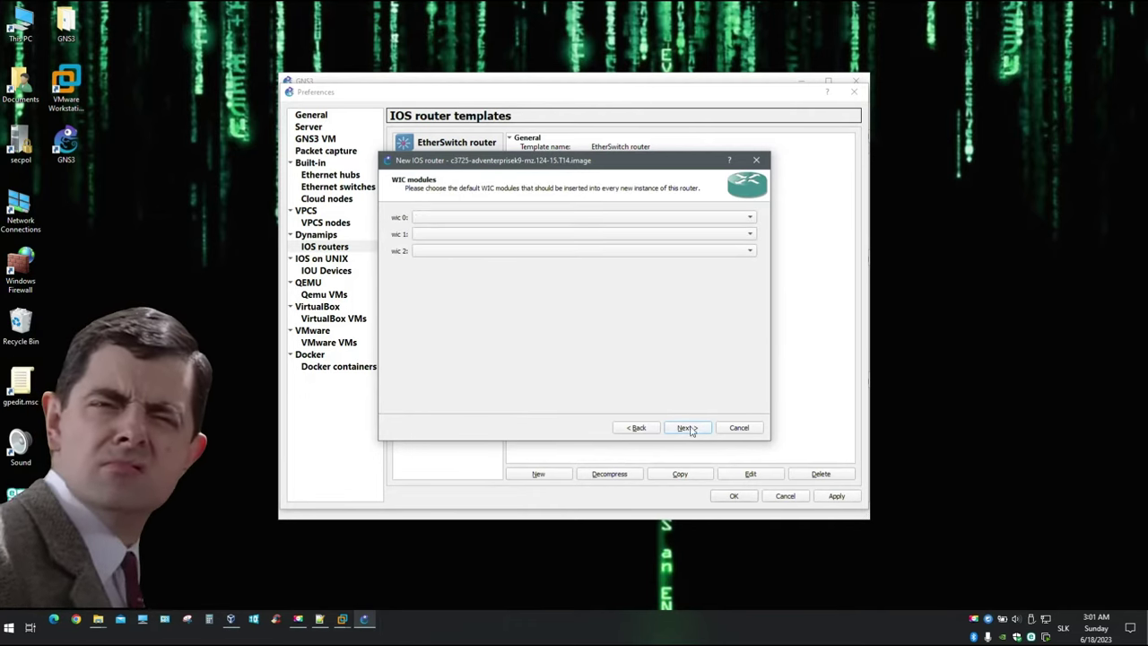
pyautogui.click(448, 217)
pyautogui.click(448, 244)
pyautogui.click(692, 428)
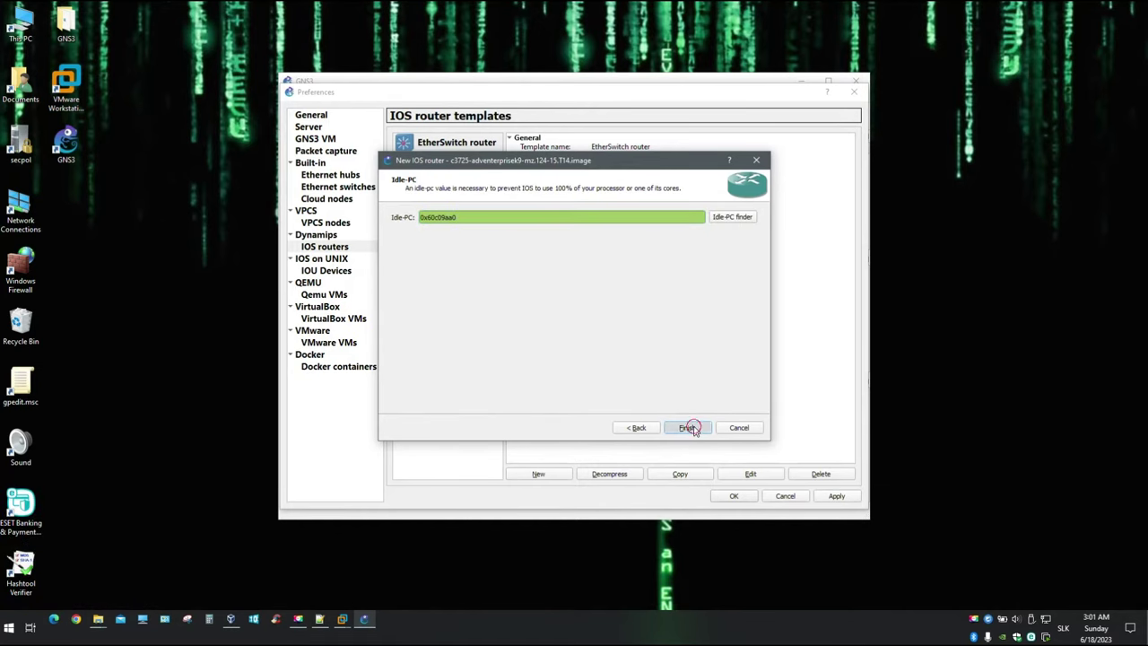
pyautogui.click(688, 428)
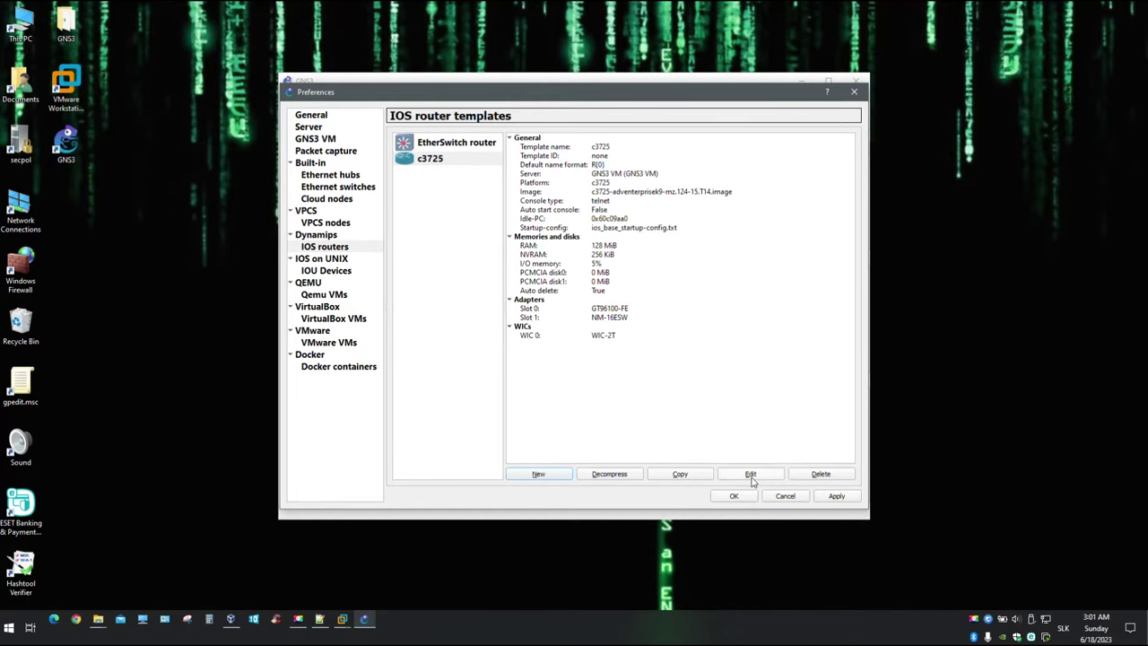
# Edit the c3725 template, setting PCMCIA disk0 to 128 MiB and turning off automatic deletion of NVRAM and disk files
pyautogui.click(752, 477)
pyautogui.click(484, 194)
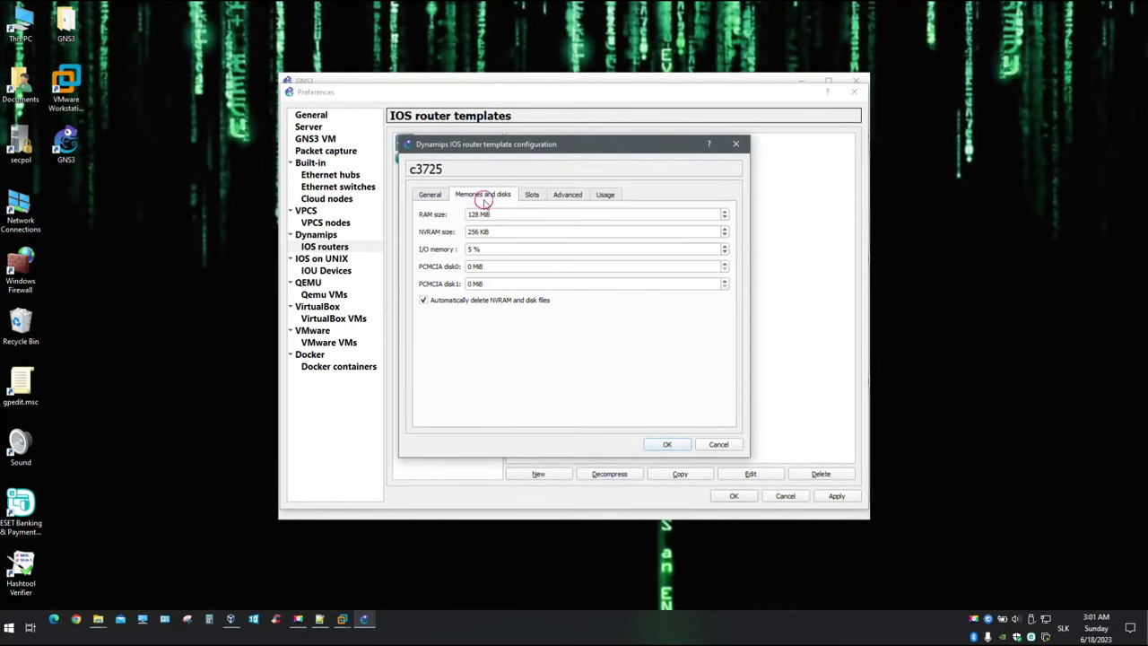
pyautogui.doubleClick(473, 267)
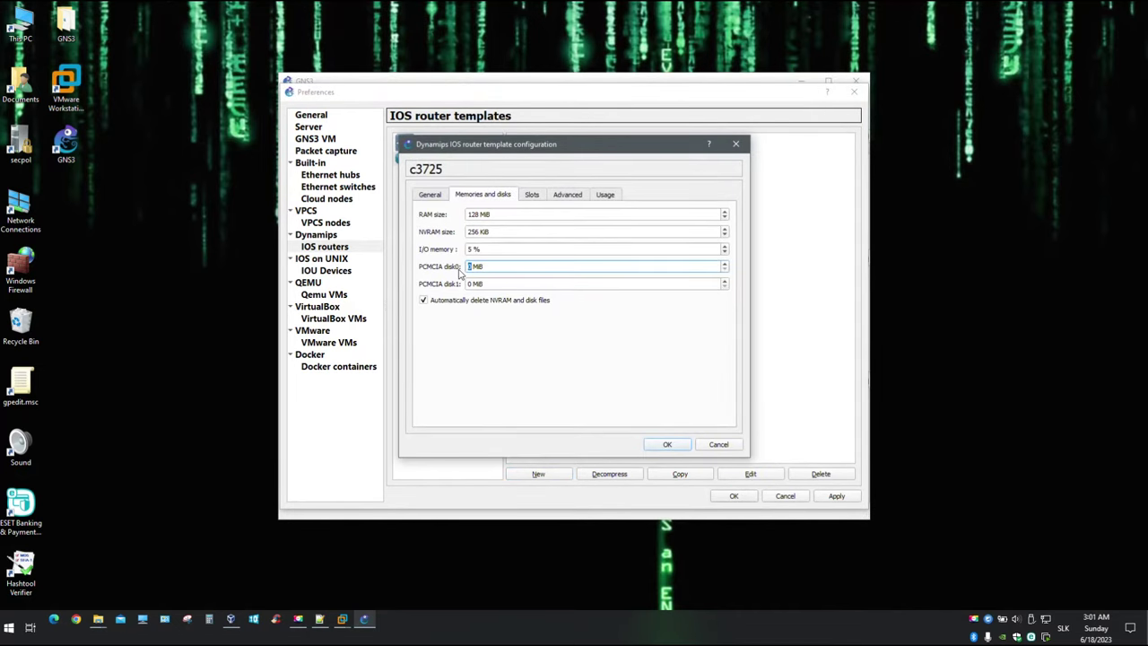
pyautogui.write('128')
pyautogui.click(424, 300)
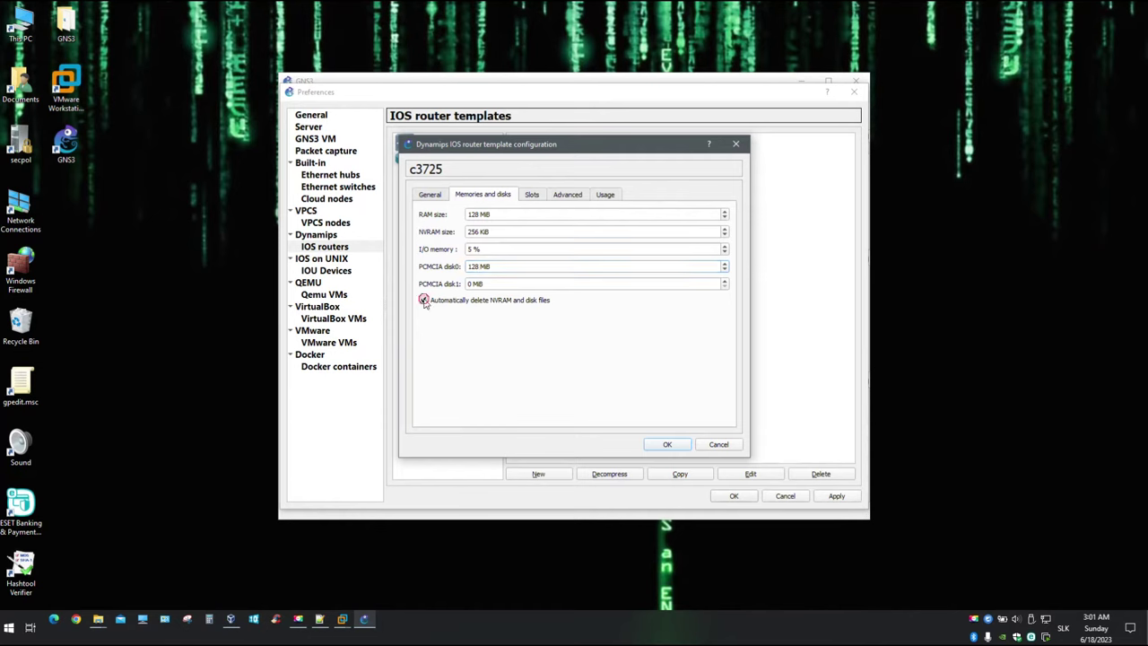
pyautogui.click(668, 445)
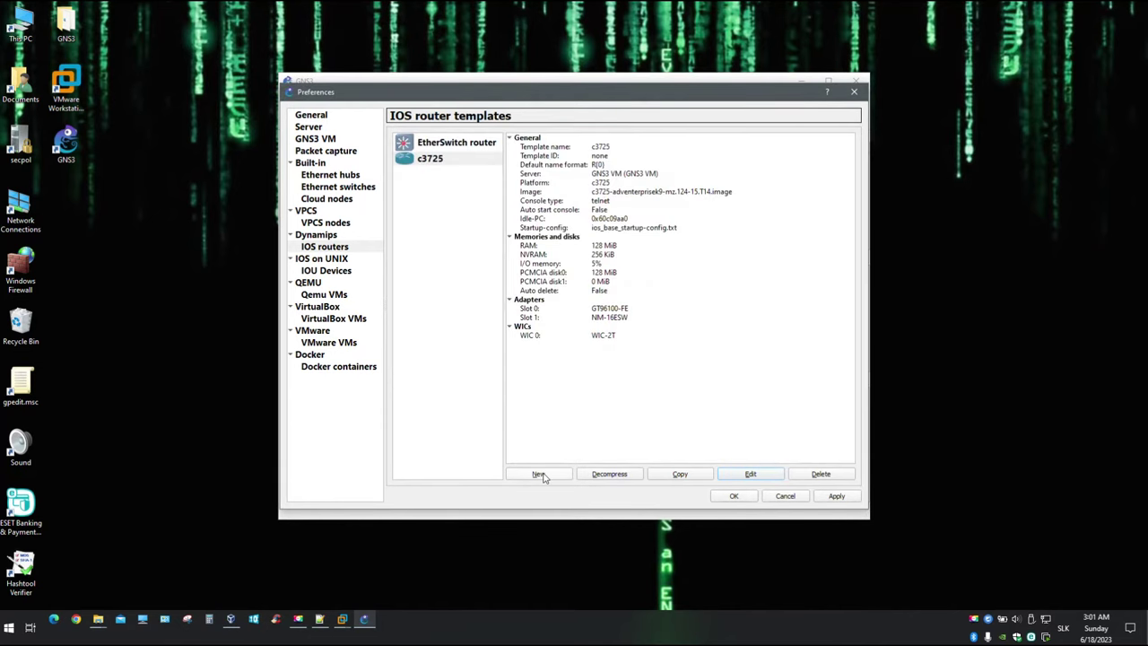
# Start another IOS router template on the GNS3 VM, using the new image c7200-advipservicesk9-mz.124-2.t.bin and decompressing it
pyautogui.click(540, 473)
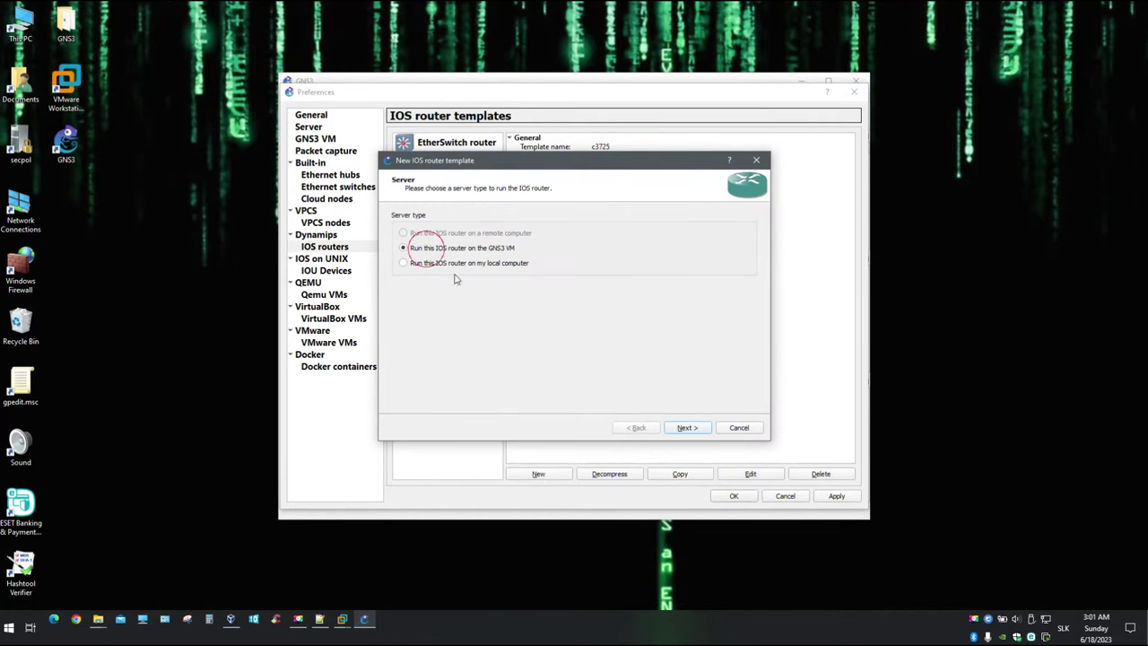
pyautogui.click(687, 428)
pyautogui.click(474, 218)
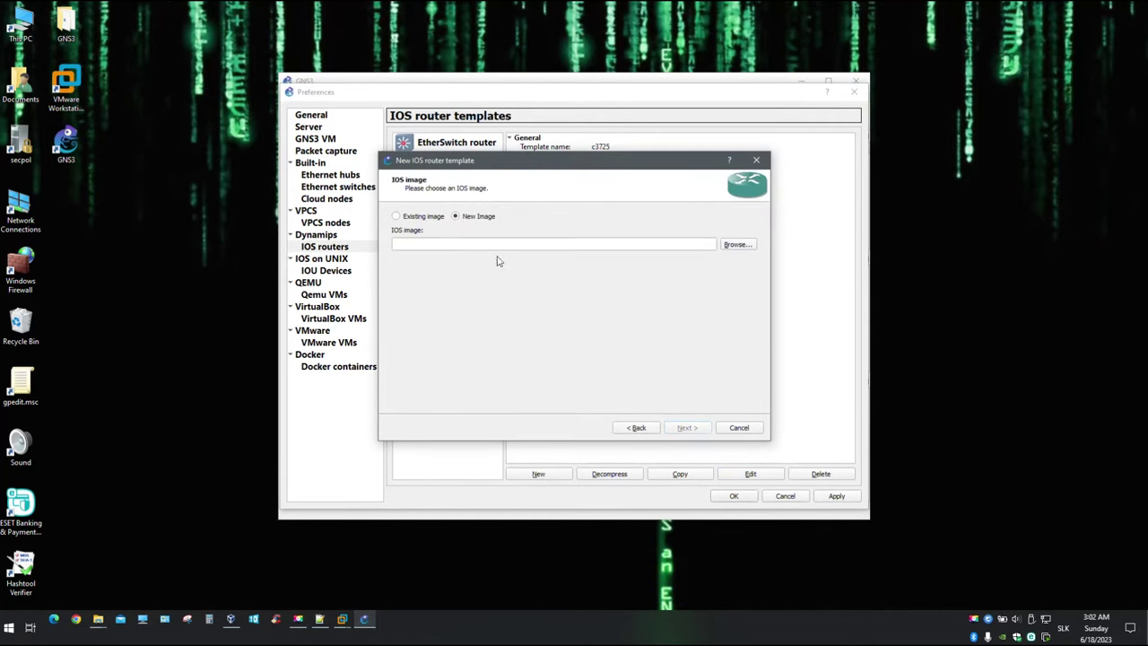
pyautogui.click(738, 247)
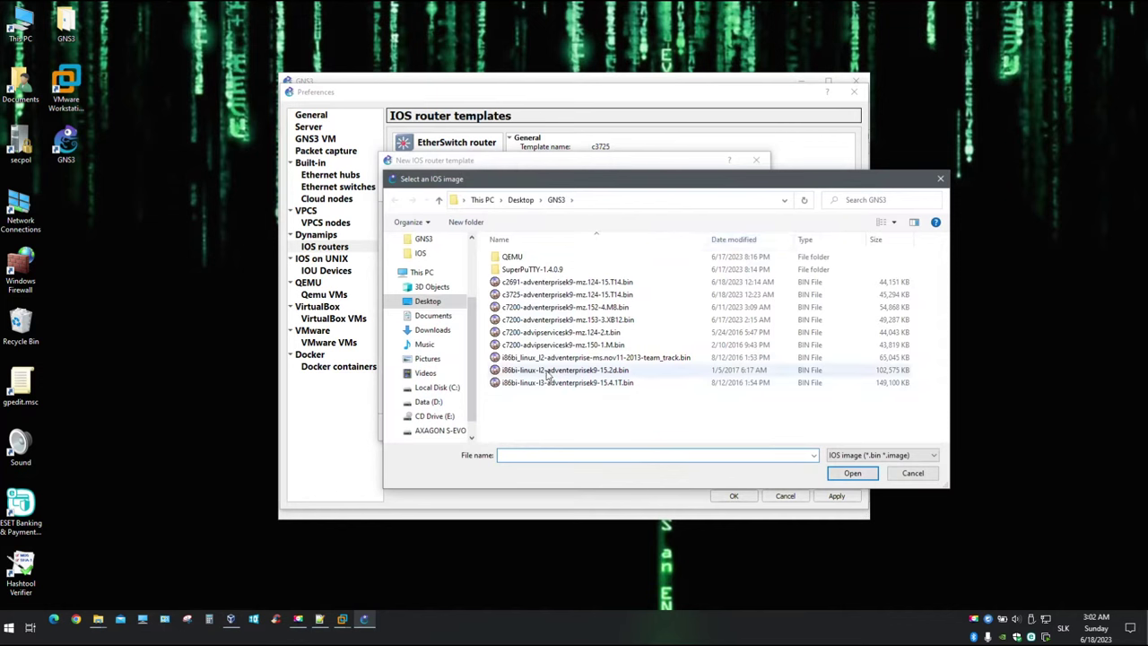
pyautogui.click(549, 333)
pyautogui.click(859, 475)
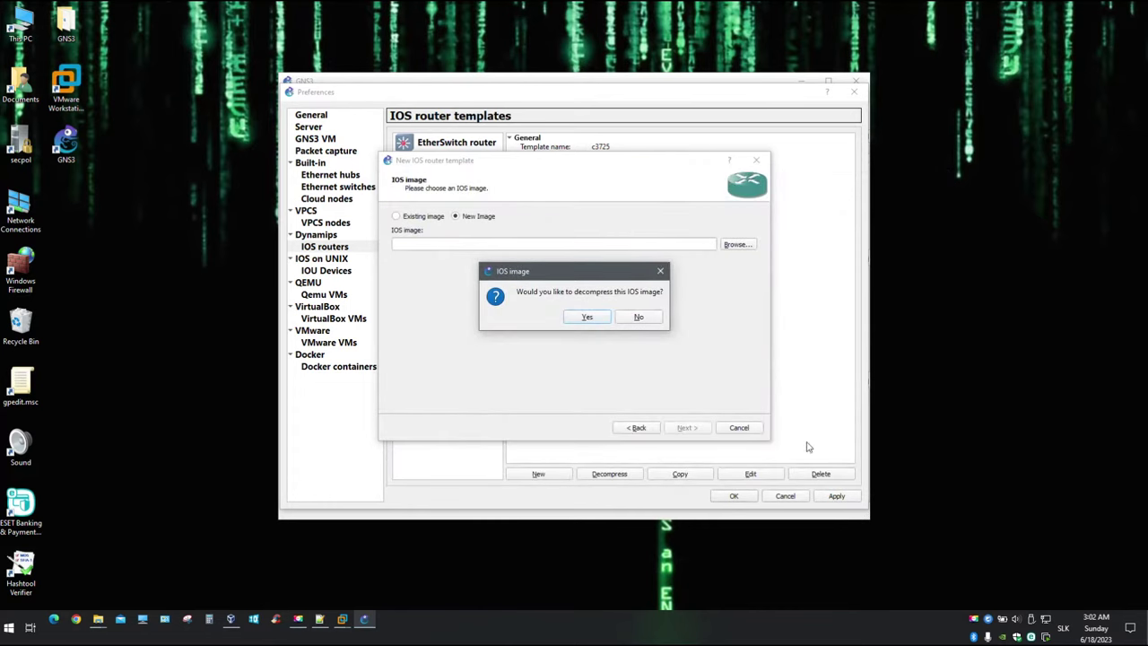
pyautogui.click(588, 318)
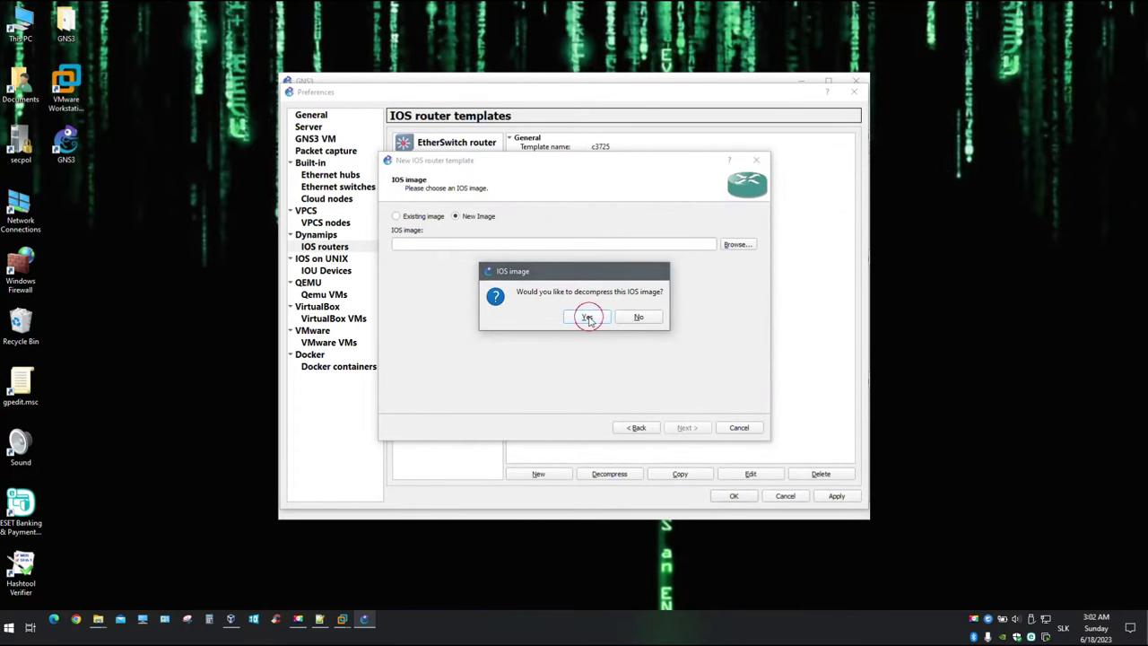
pyautogui.click(684, 428)
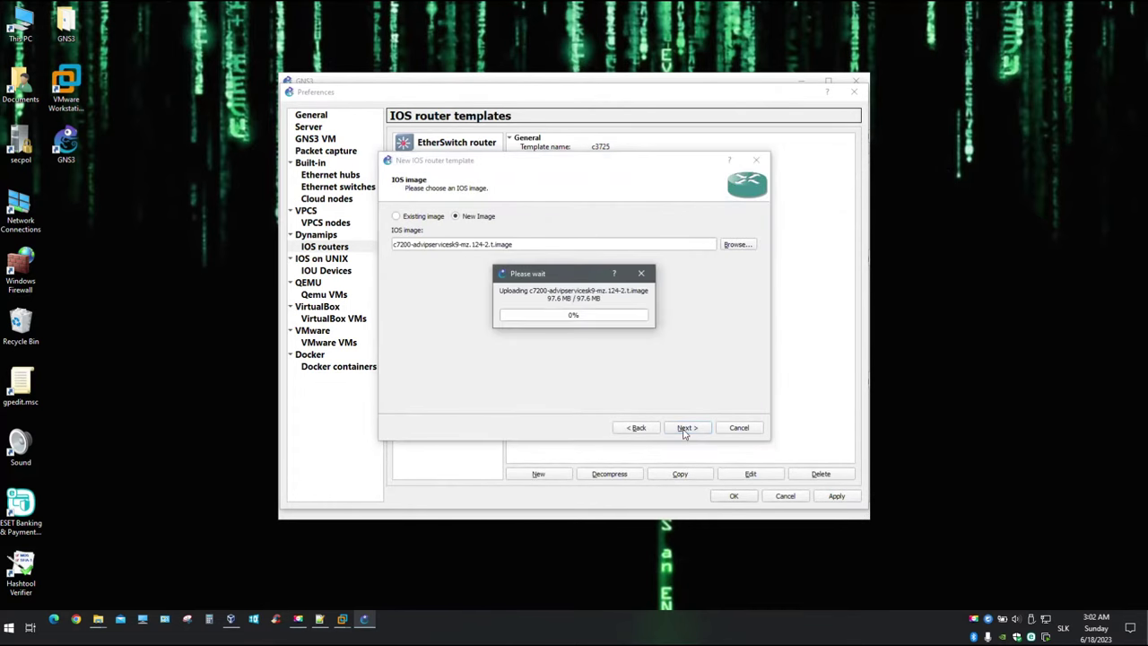
pyautogui.click(682, 429)
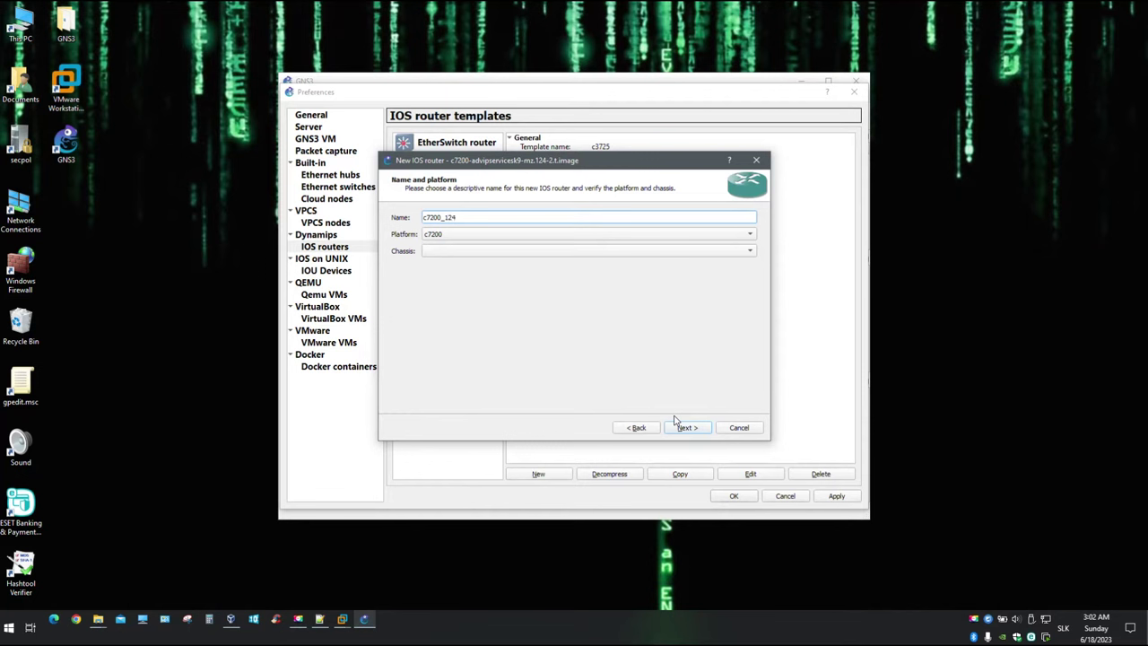
# Name the router c7200_124, keep the default RAM, put C7200-IO-2FE in slot 0, PA-2FE-TX in slots 1 and 2, PA-4T+ in slot 3, and finish
pyautogui.click(687, 428)
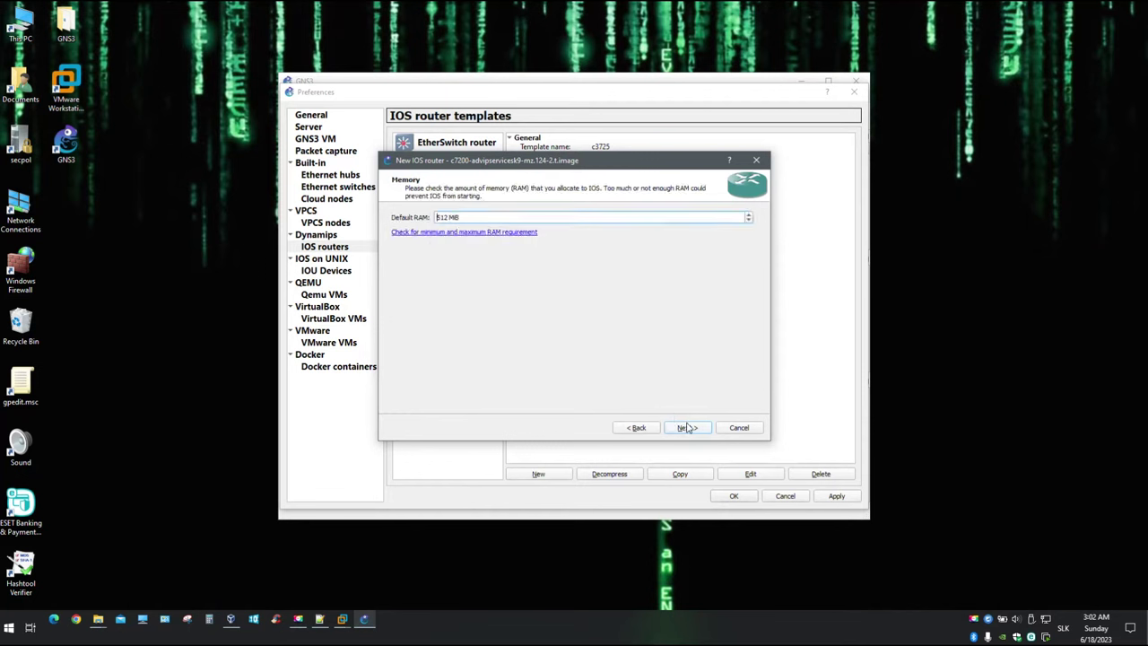
pyautogui.click(688, 428)
pyautogui.click(513, 234)
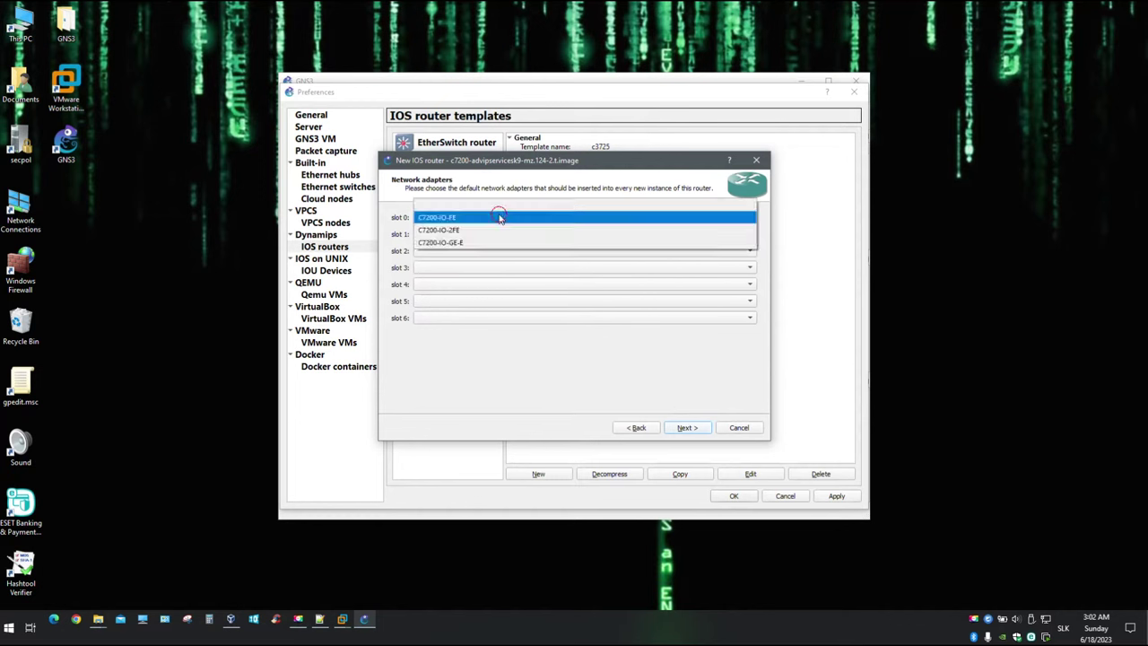
pyautogui.click(486, 231)
pyautogui.click(487, 234)
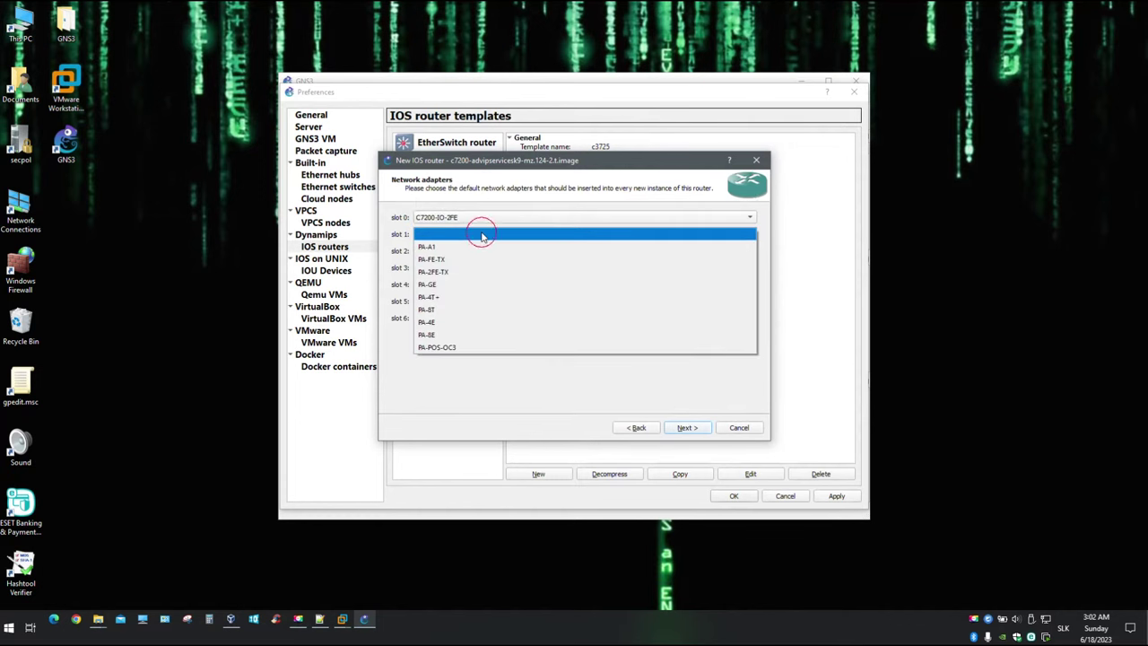
pyautogui.click(462, 272)
pyautogui.click(456, 251)
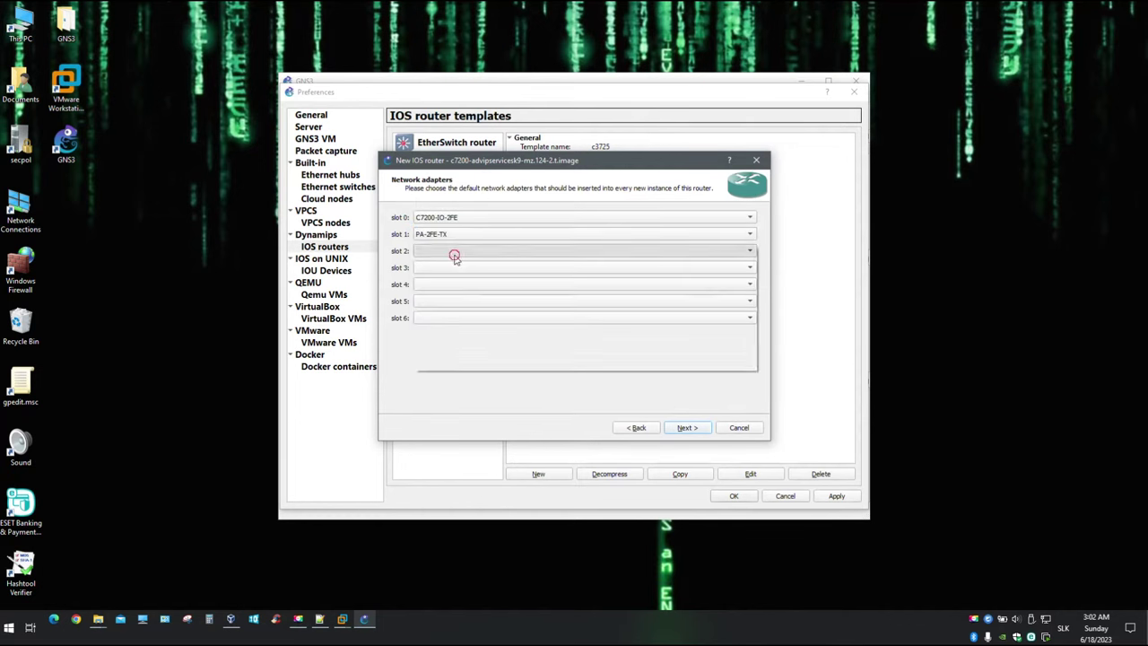
pyautogui.click(447, 288)
pyautogui.click(448, 271)
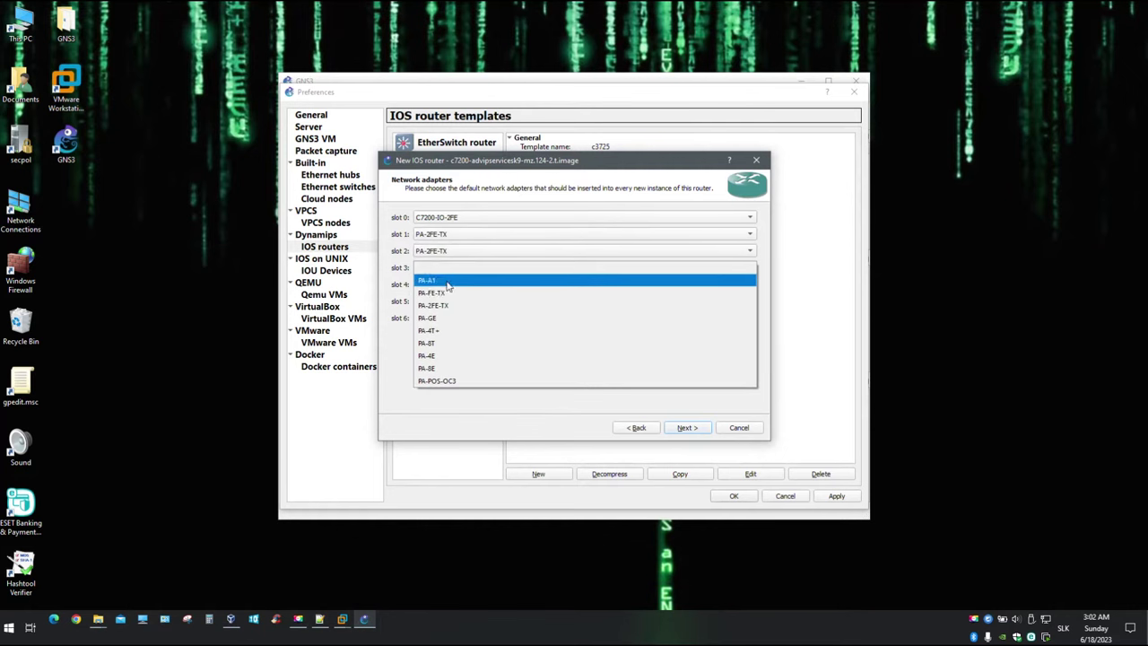
pyautogui.click(438, 331)
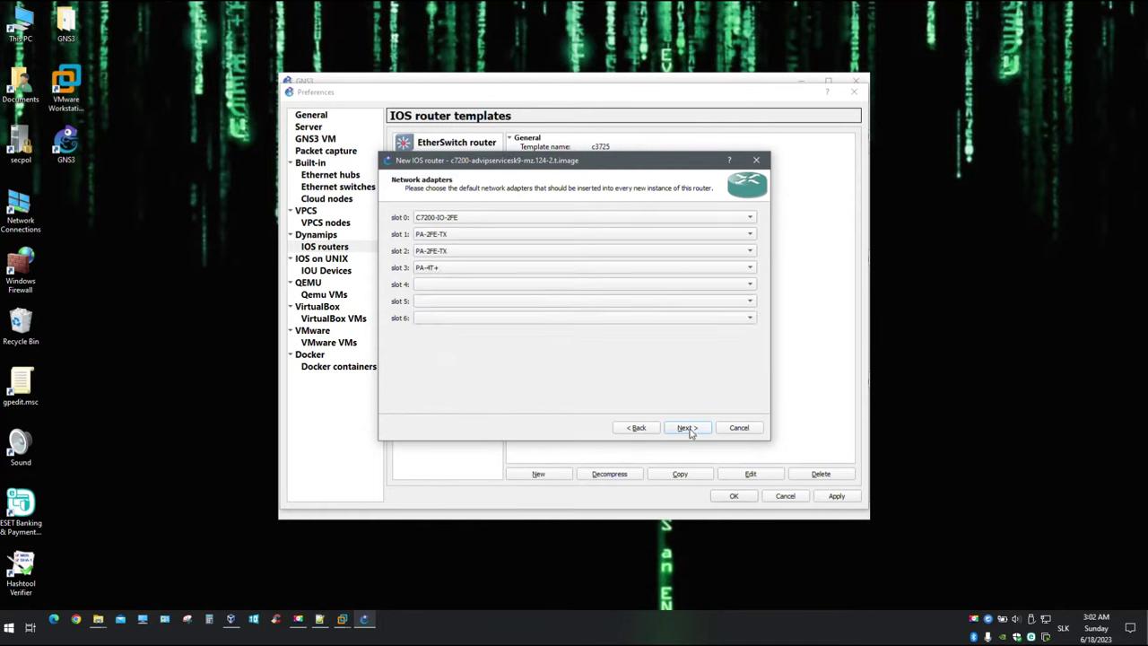
pyautogui.click(686, 428)
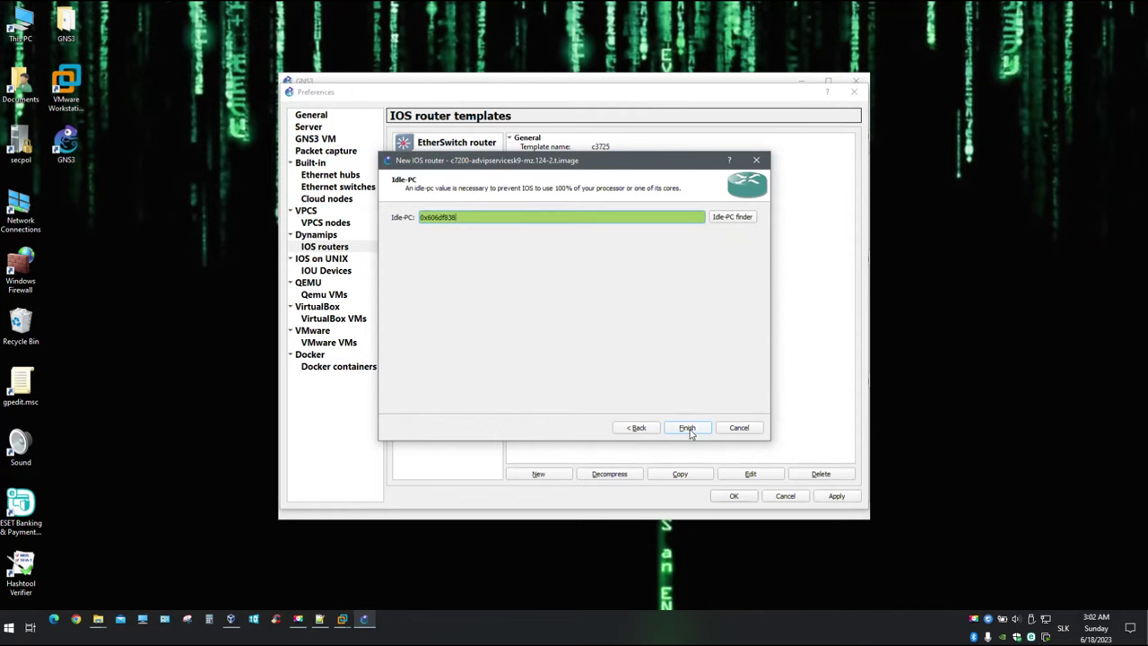
pyautogui.click(687, 428)
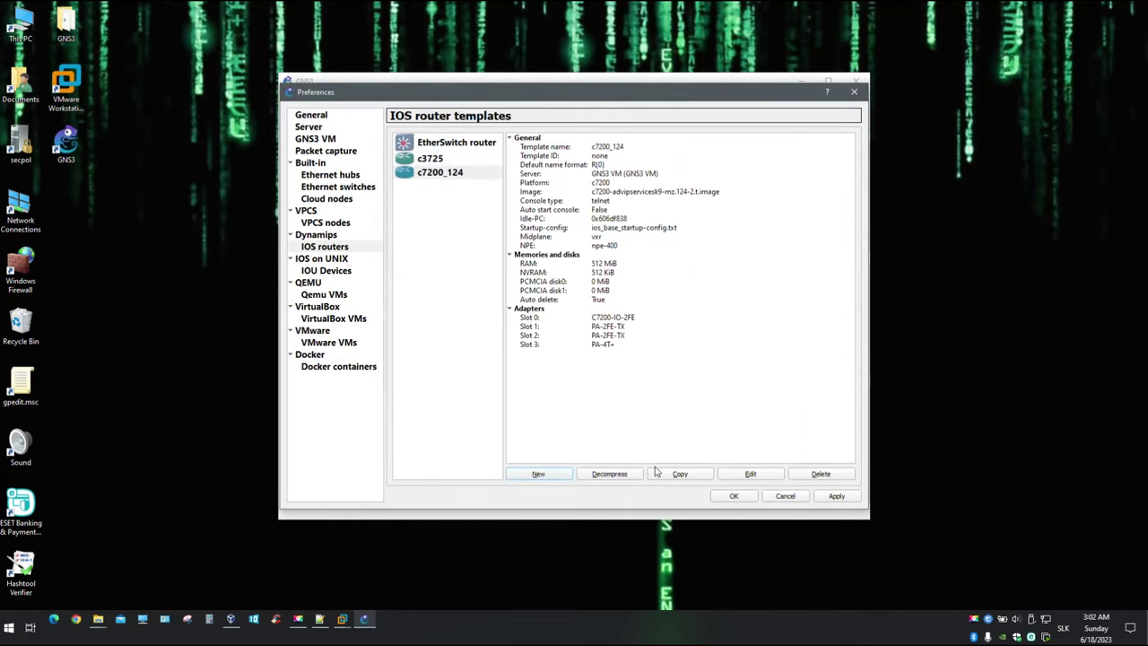
# Edit the c7200_124 template, turning off automatic deletion of NVRAM and disk files and setting PCMCIA disk0 to 128 MiB
pyautogui.click(751, 474)
pyautogui.click(477, 194)
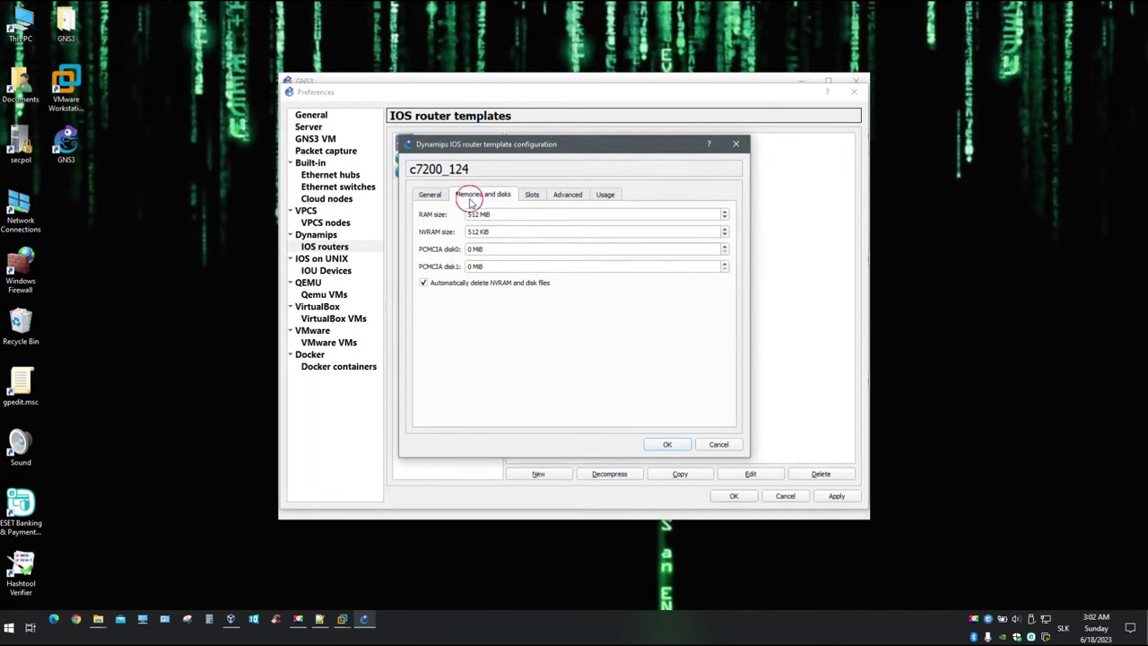
pyautogui.click(432, 285)
pyautogui.click(468, 250)
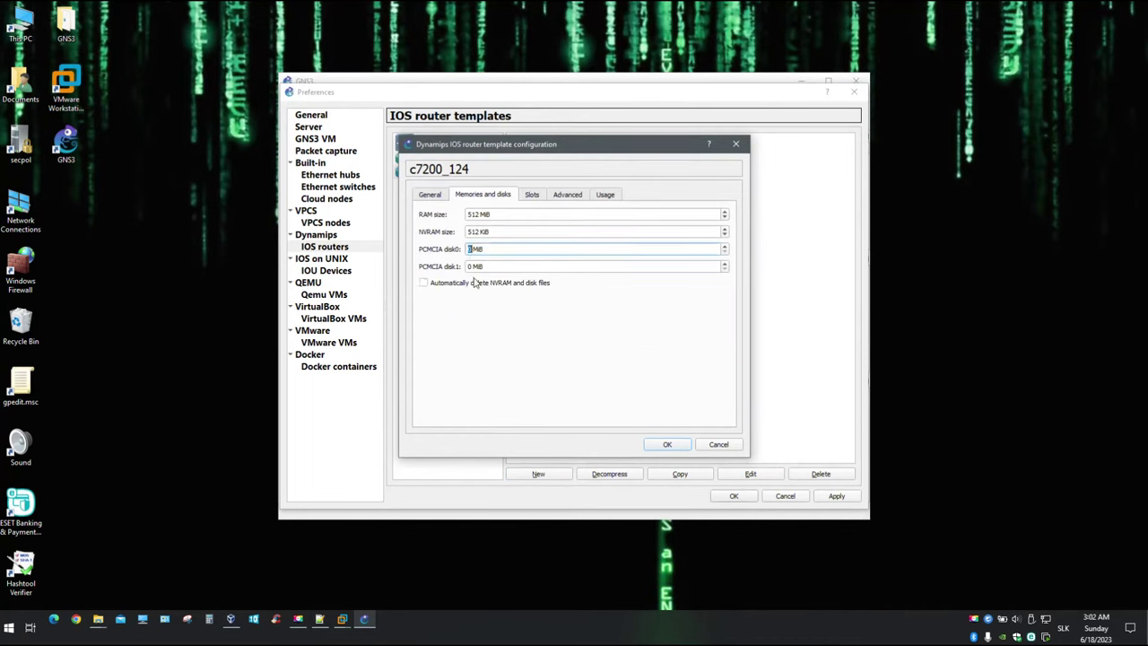
pyautogui.write('128')
pyautogui.click(668, 445)
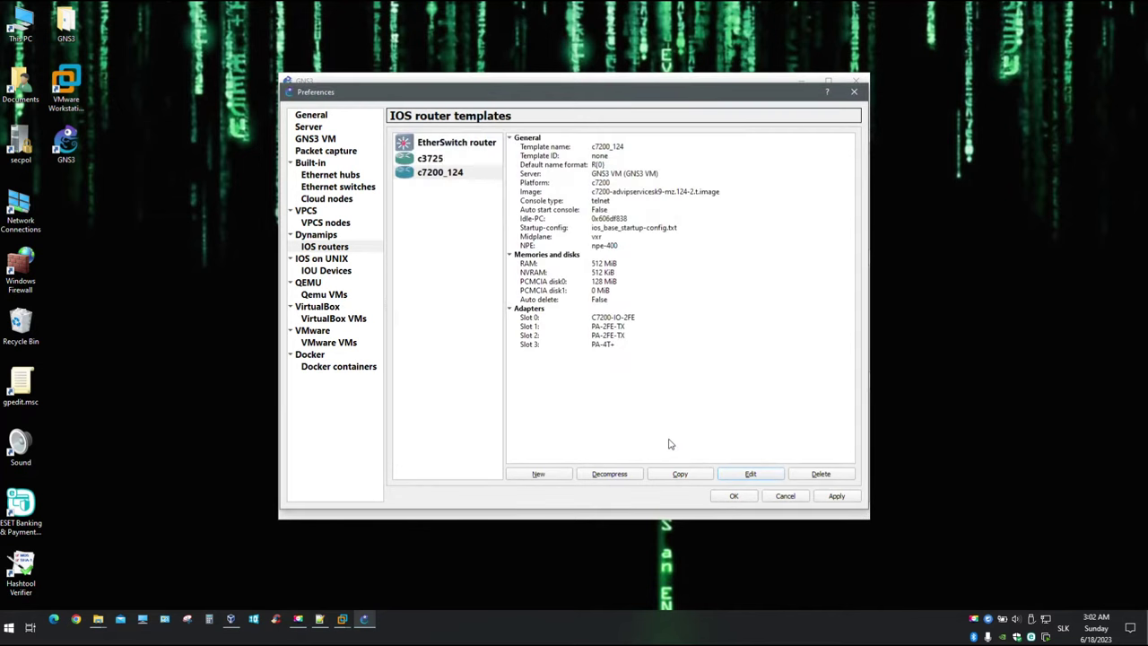
# Start a new IOS router template on the GNS3 VM with the new image c7200-advipservicesk9-mz.150-1.M.bin and decompress it
pyautogui.click(536, 474)
pyautogui.click(446, 249)
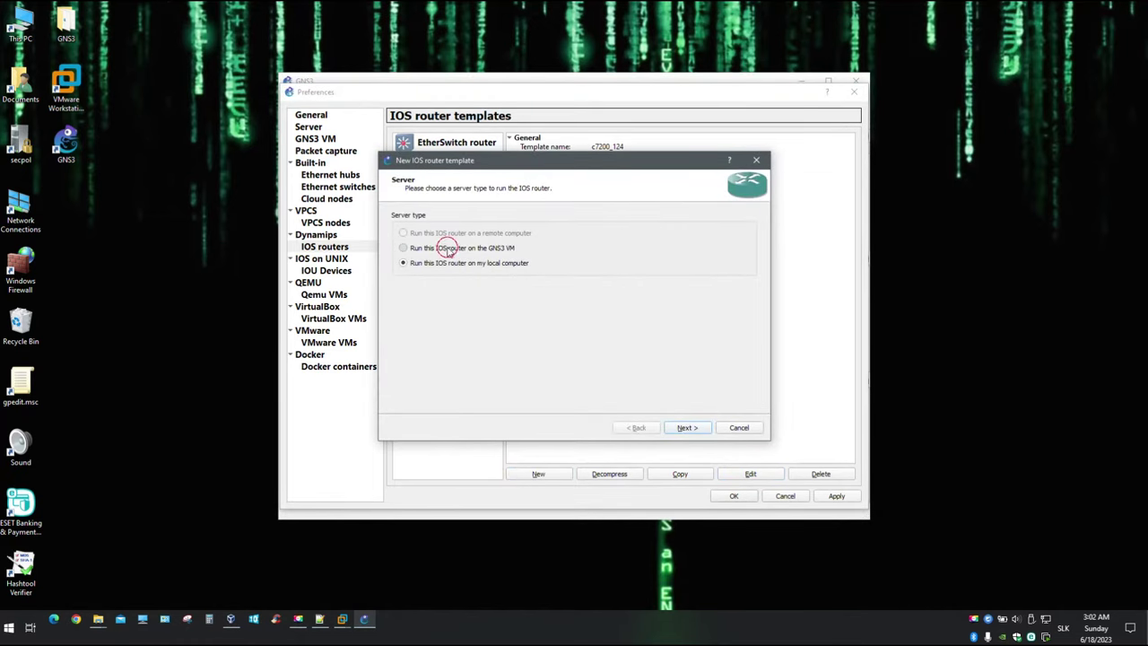
pyautogui.click(688, 428)
pyautogui.click(471, 217)
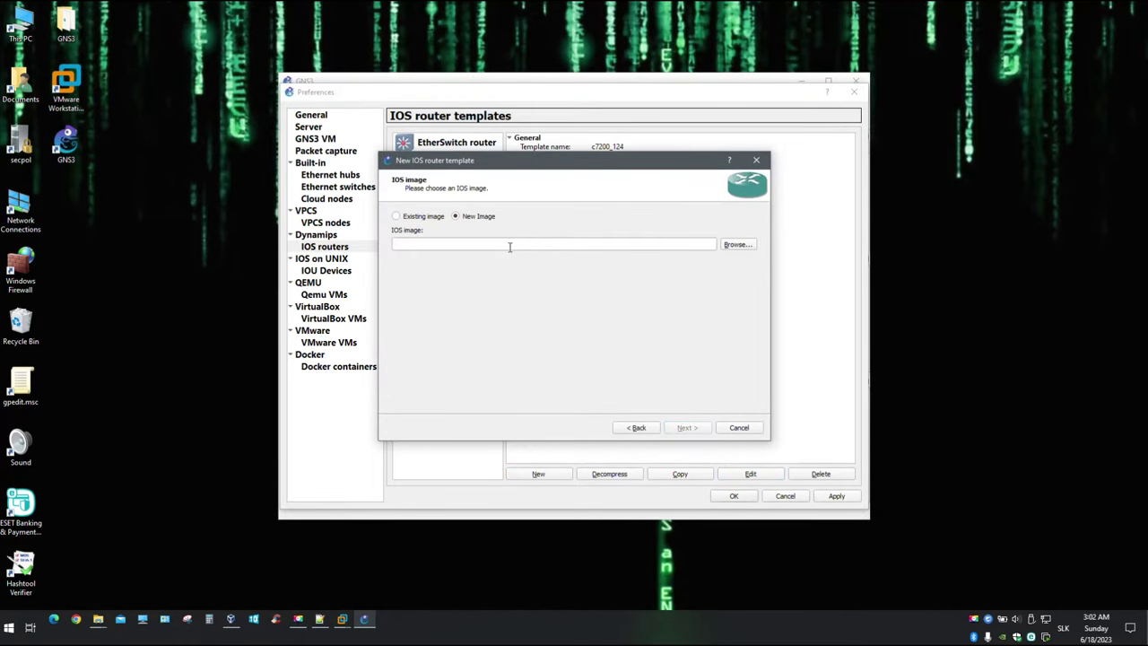
pyautogui.click(737, 245)
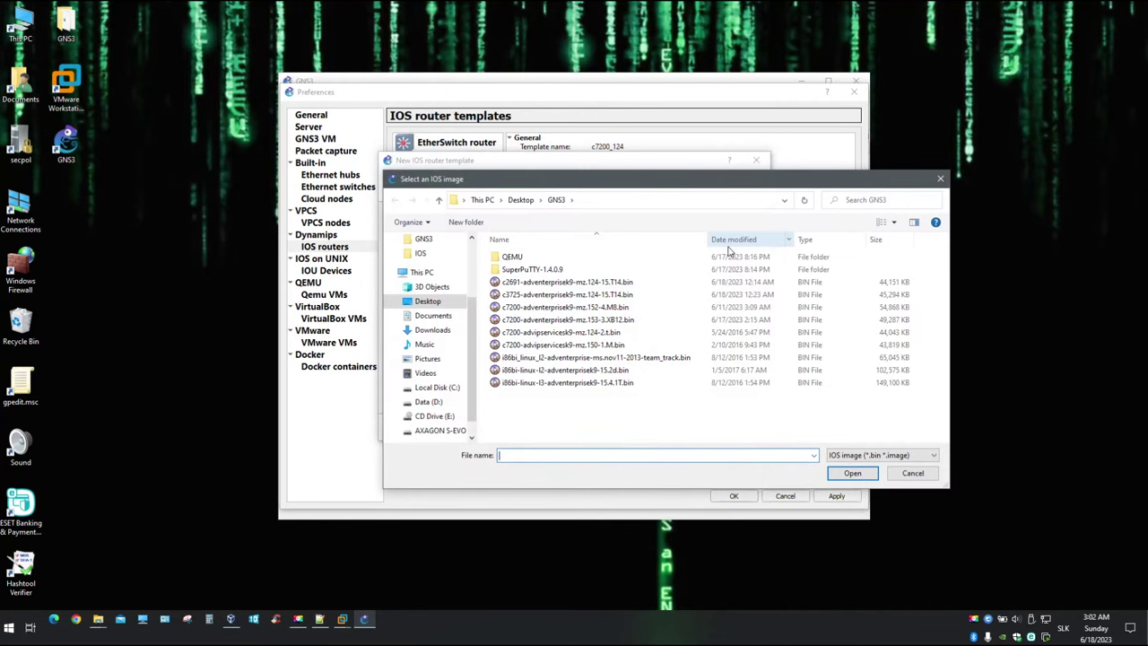
pyautogui.click(581, 348)
pyautogui.click(852, 473)
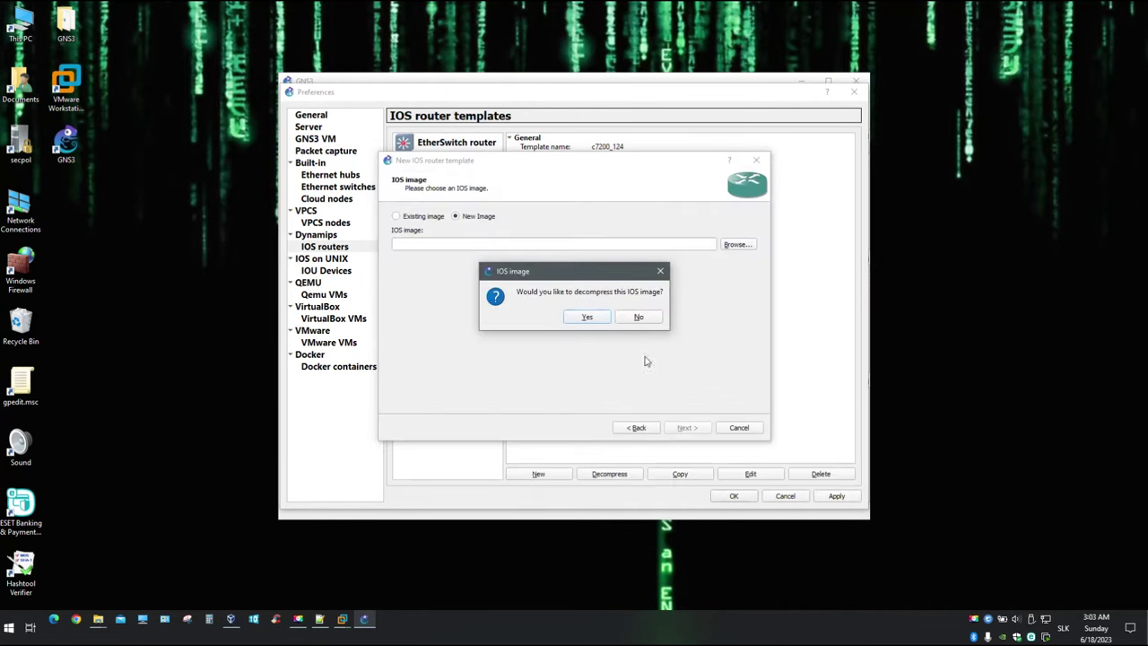
pyautogui.click(588, 317)
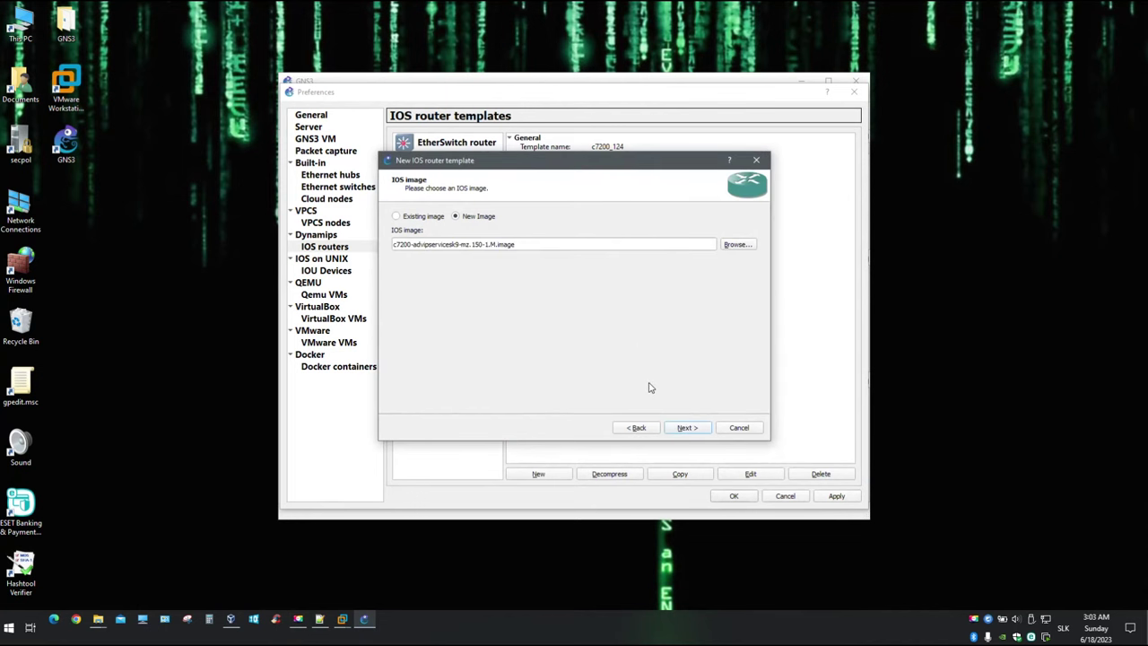
pyautogui.click(687, 428)
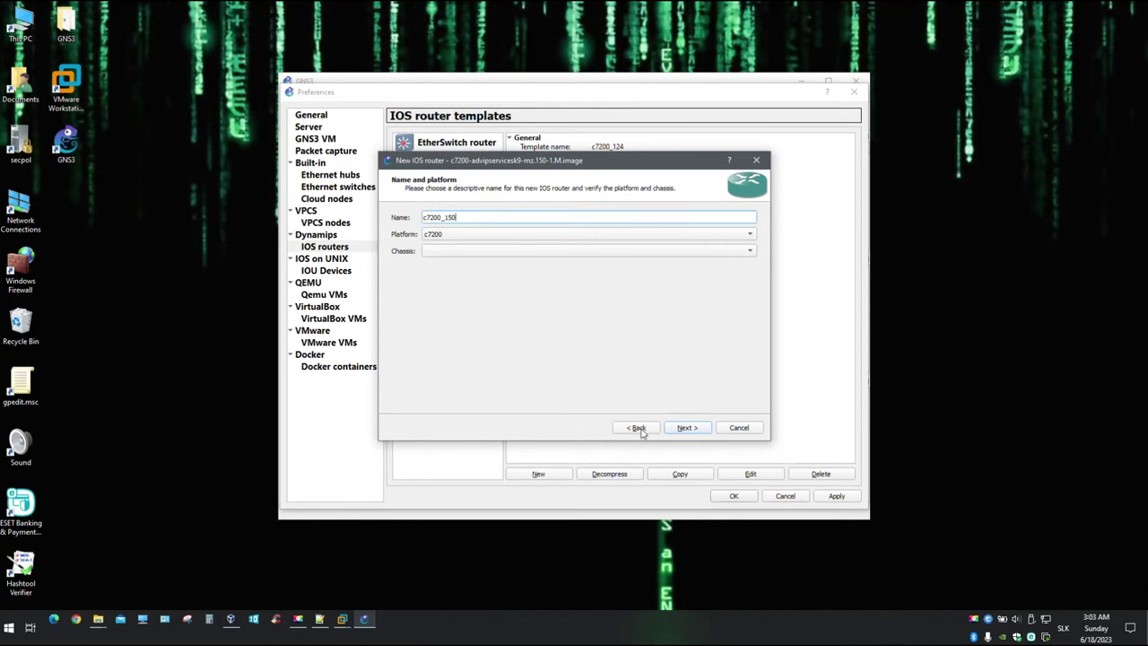
# Name the router c7200_150, keep the default RAM, and assign C7200-IO-2FE to slot 0, PA-2FE-TX to slots 1 and 2, and PA-4T+ to slot 3
pyautogui.click(686, 429)
pyautogui.click(686, 429)
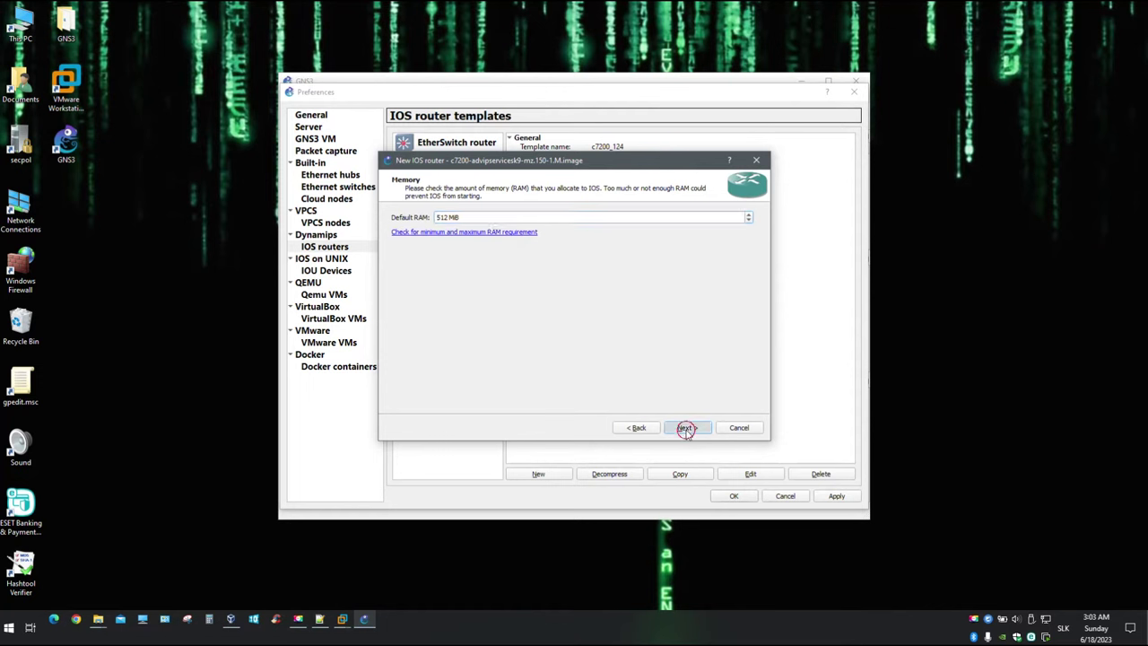
pyautogui.click(476, 219)
pyautogui.click(475, 230)
pyautogui.click(475, 234)
pyautogui.click(467, 272)
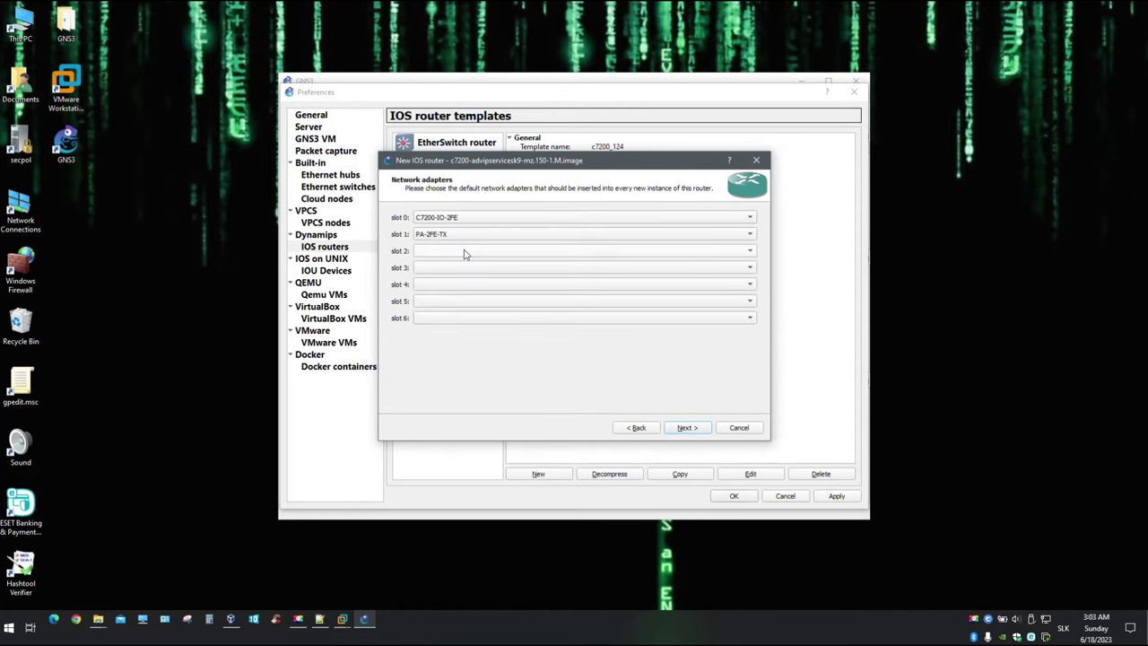
pyautogui.click(464, 251)
pyautogui.click(461, 288)
pyautogui.click(459, 268)
pyautogui.click(456, 331)
pyautogui.click(693, 430)
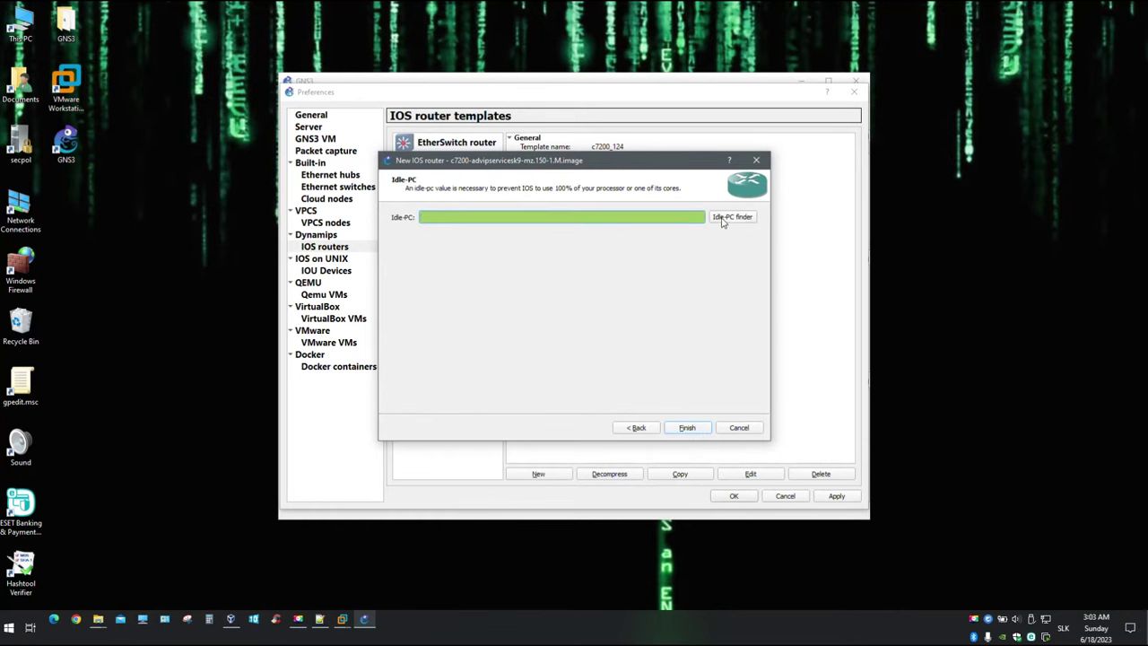
# Run the Idle-PC finder for the c7200_150 image, accept the suggested value, and finish the template
pyautogui.click(723, 219)
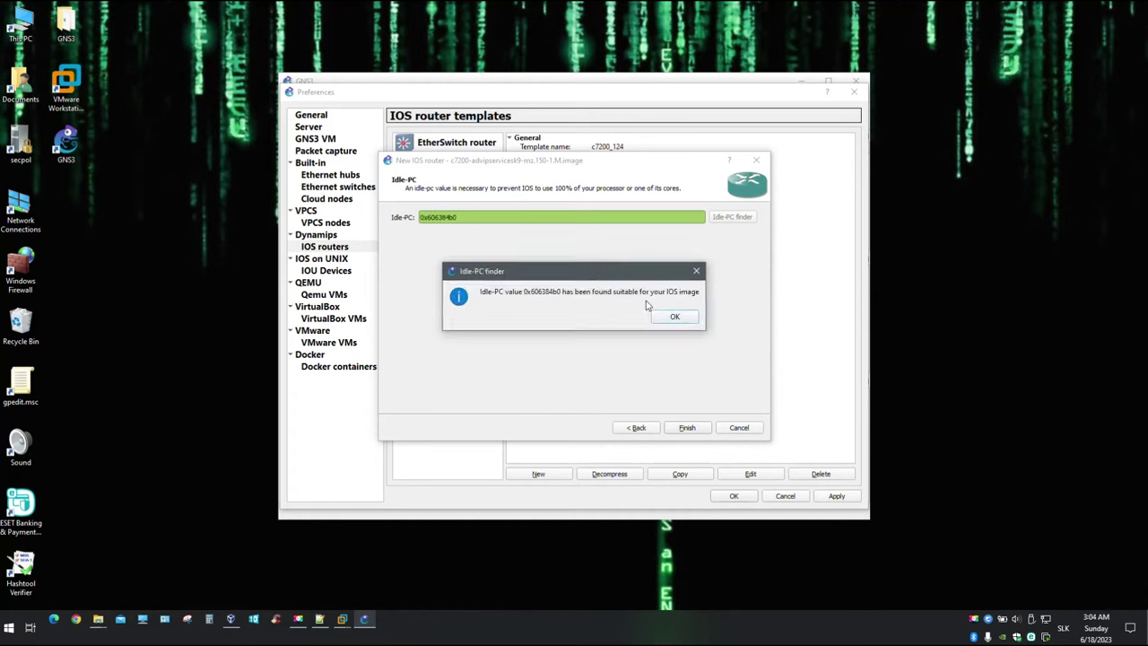
pyautogui.click(675, 317)
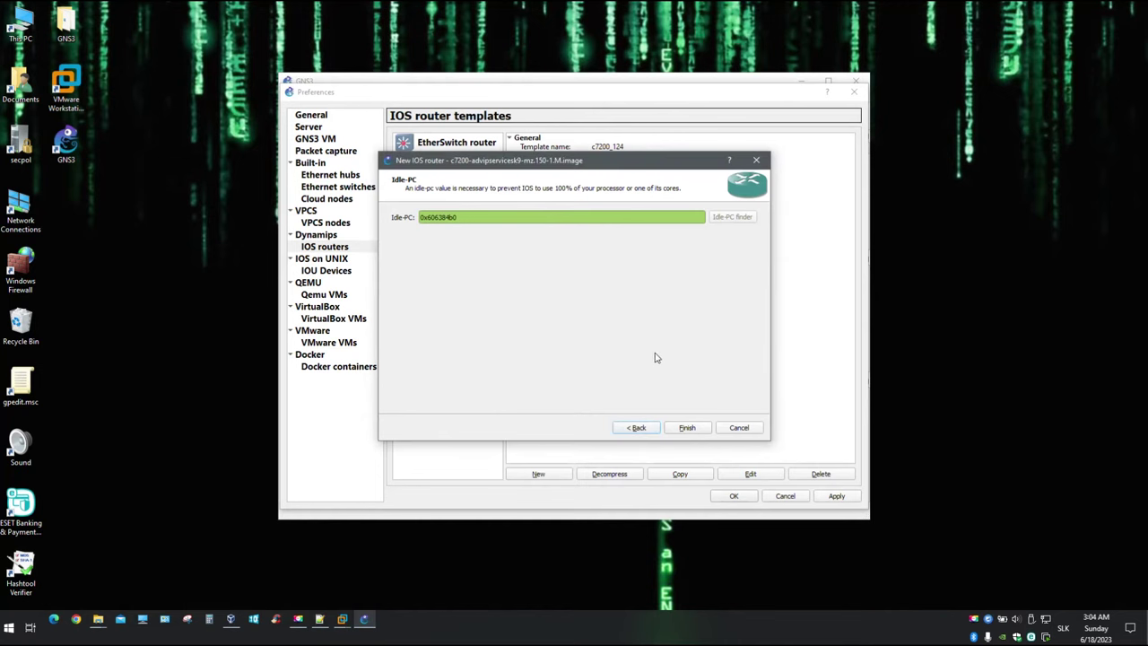
pyautogui.click(697, 428)
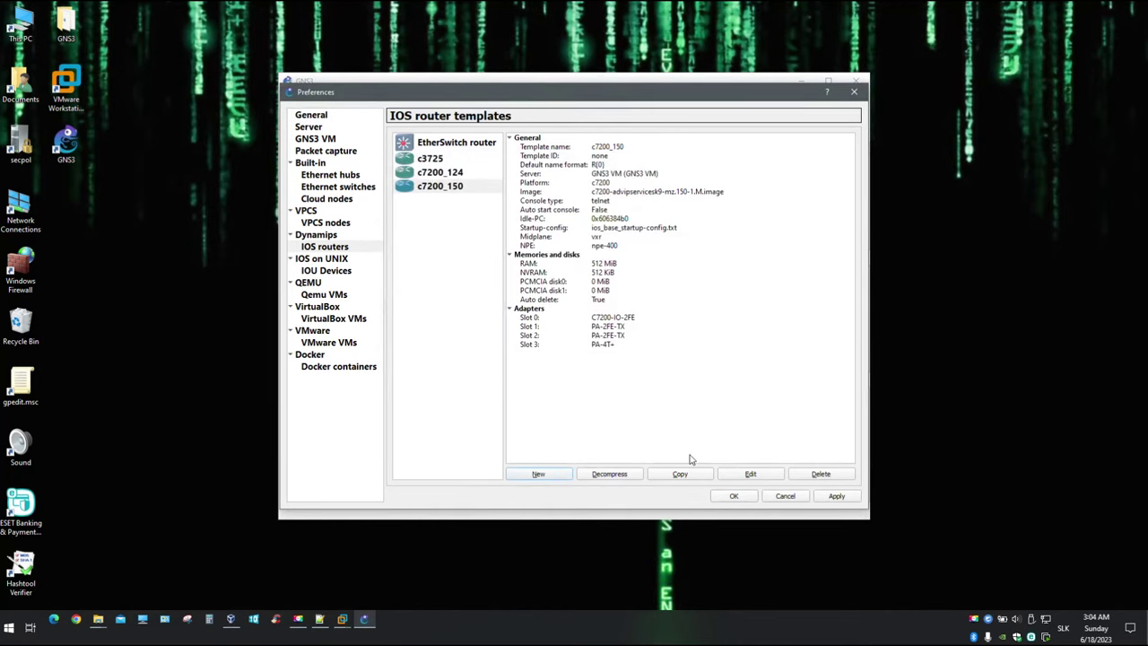
# Edit the c7200_150 template, setting PCMCIA disk0 to 128 MiB and turning off automatic deletion of NVRAM and disk files
pyautogui.click(753, 473)
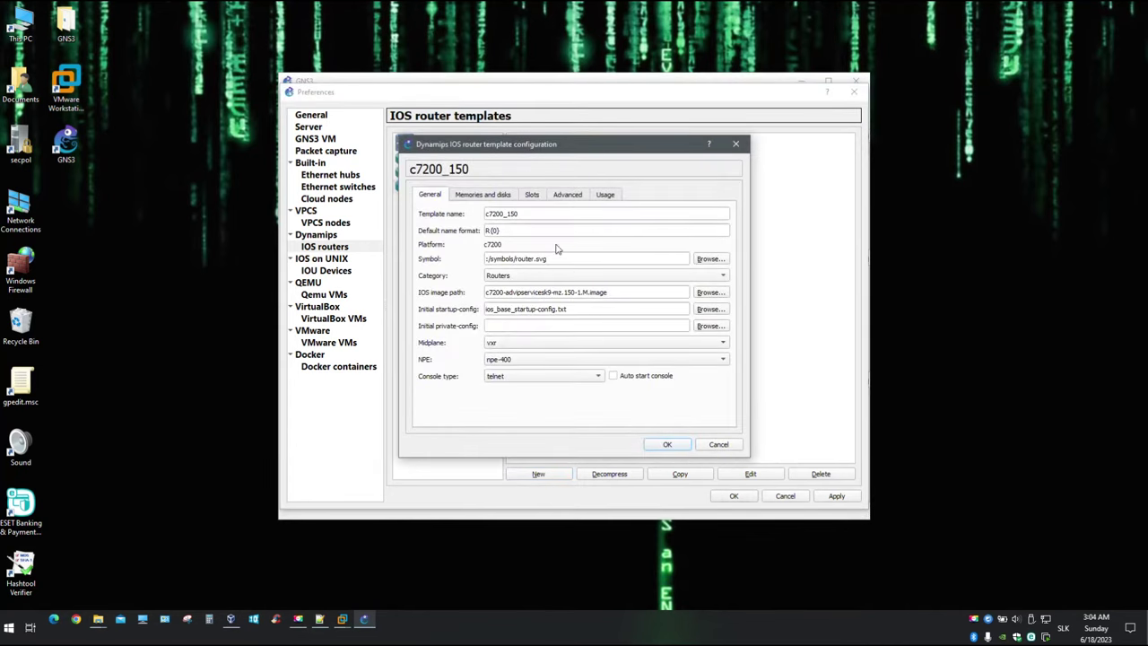
pyautogui.click(493, 193)
pyautogui.click(470, 249)
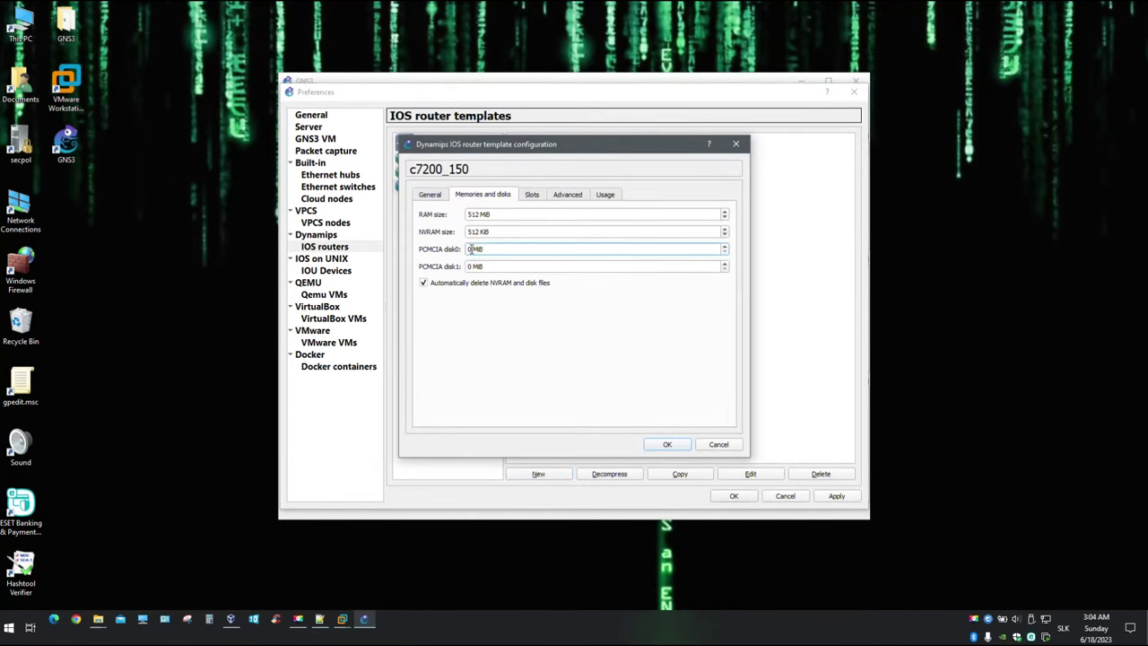
pyautogui.write('128')
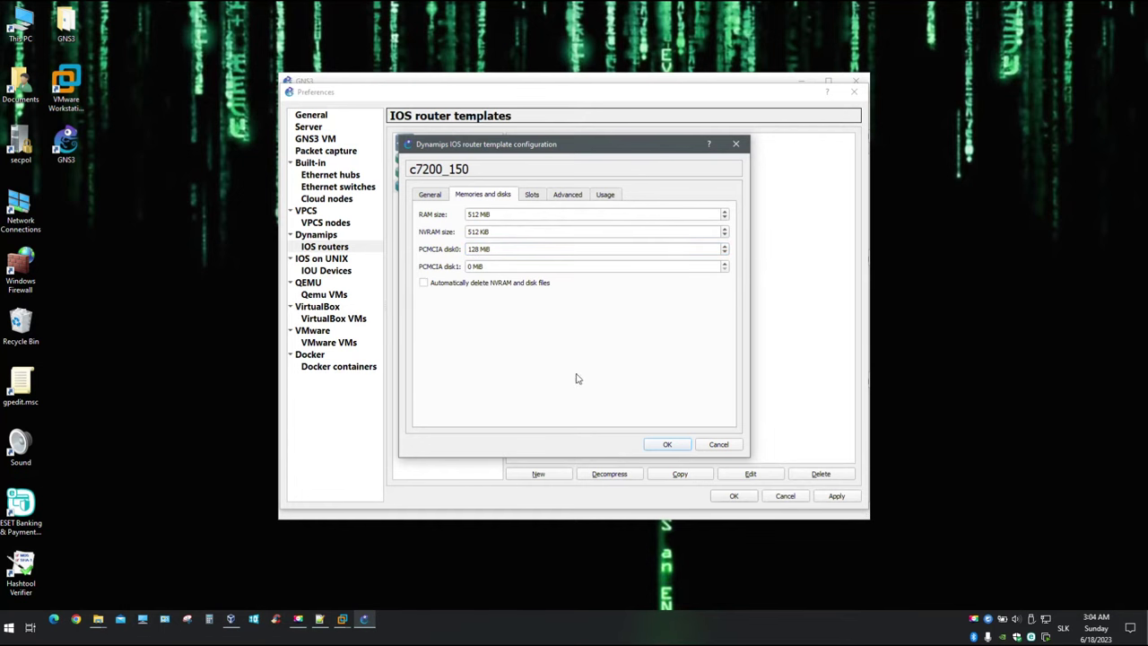
pyautogui.click(668, 444)
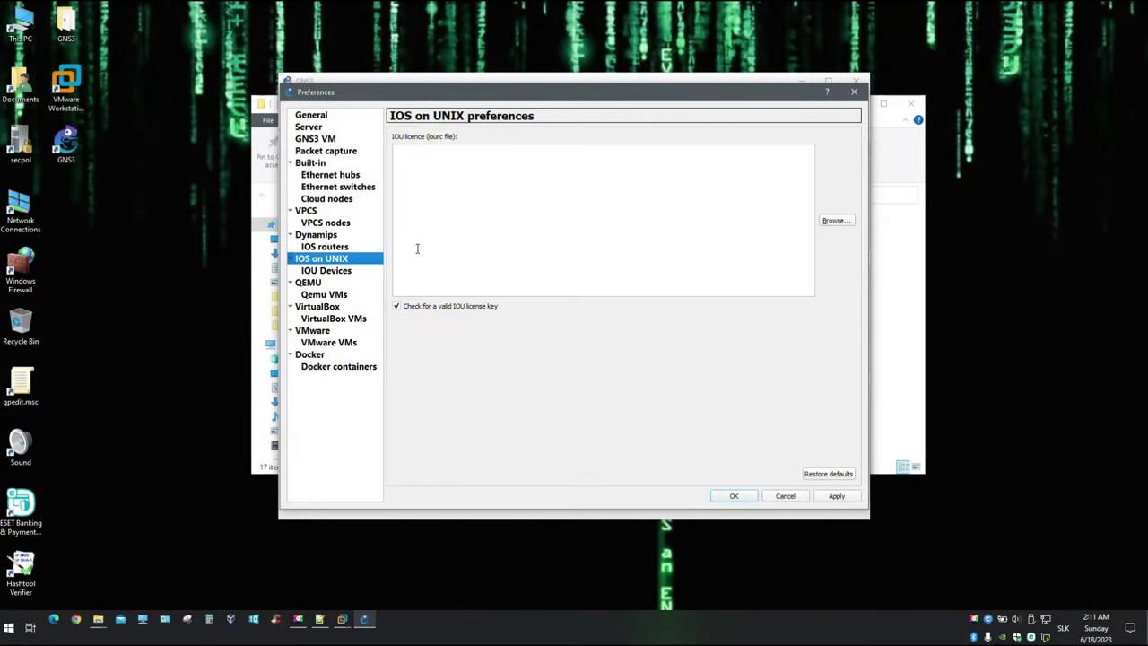
# Load the IOU licence into the IOS on UNIX preferences from iourc.txt in the desktop GNS3 folder
pyautogui.click(438, 185)
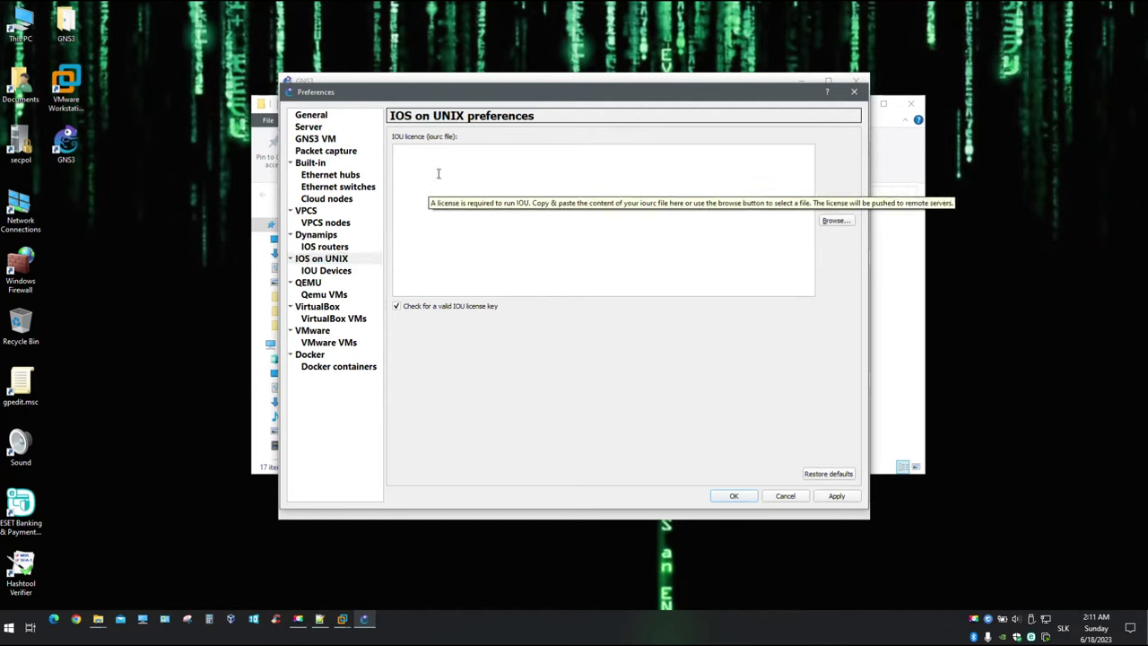
pyautogui.click(836, 221)
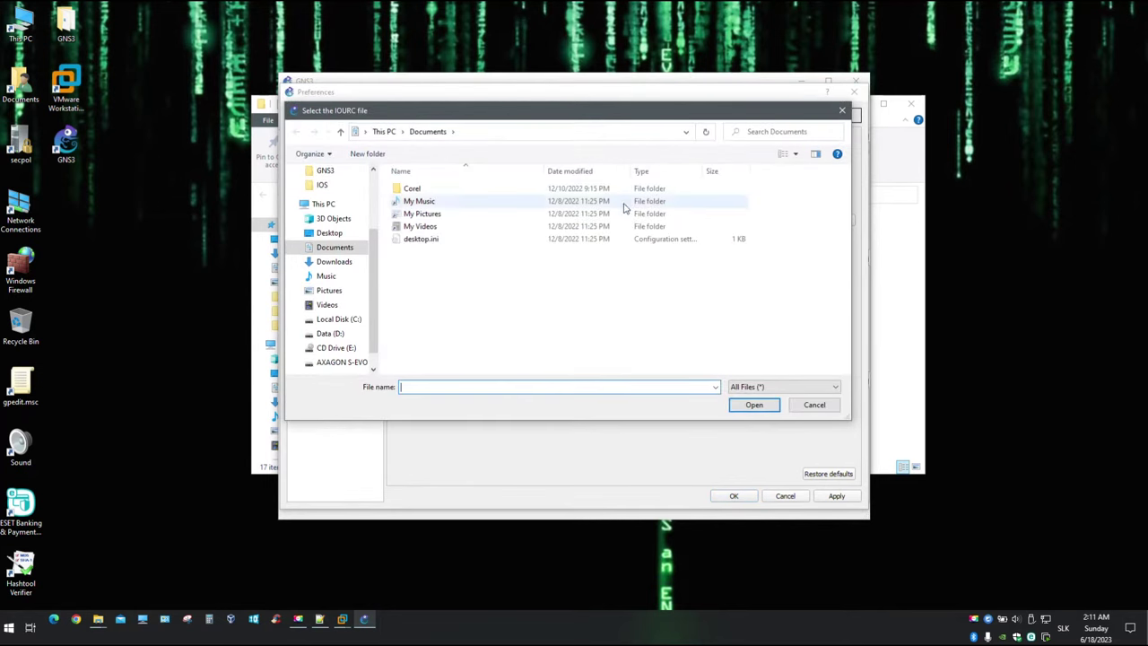
pyautogui.click(334, 232)
pyautogui.doubleClick(422, 203)
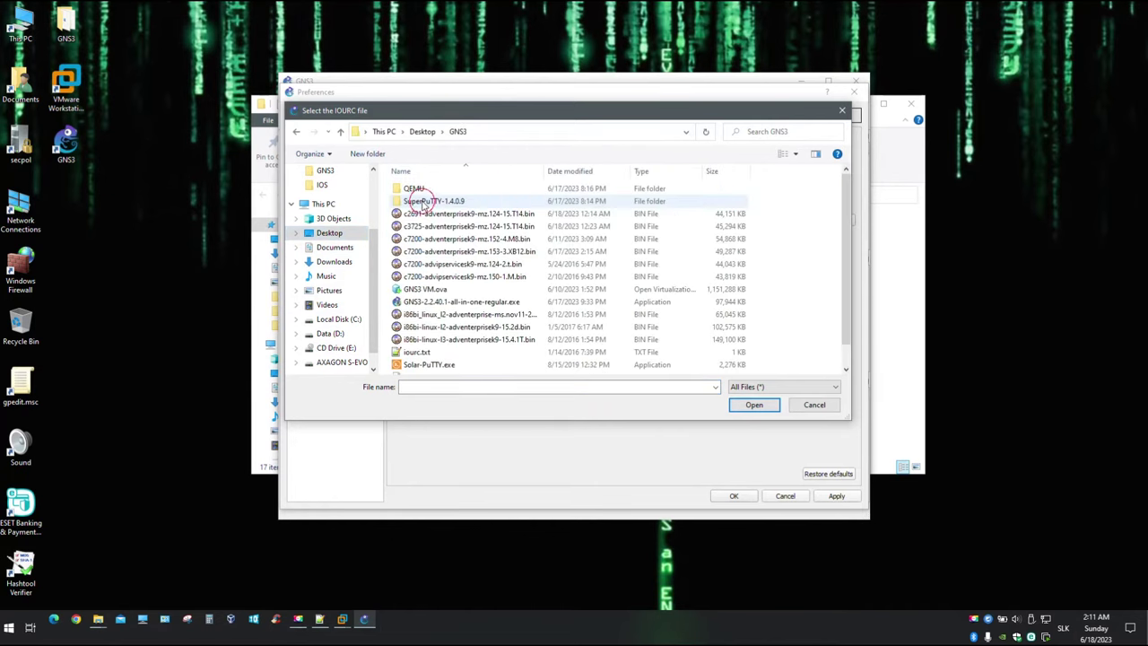
pyautogui.click(428, 353)
pyautogui.click(755, 405)
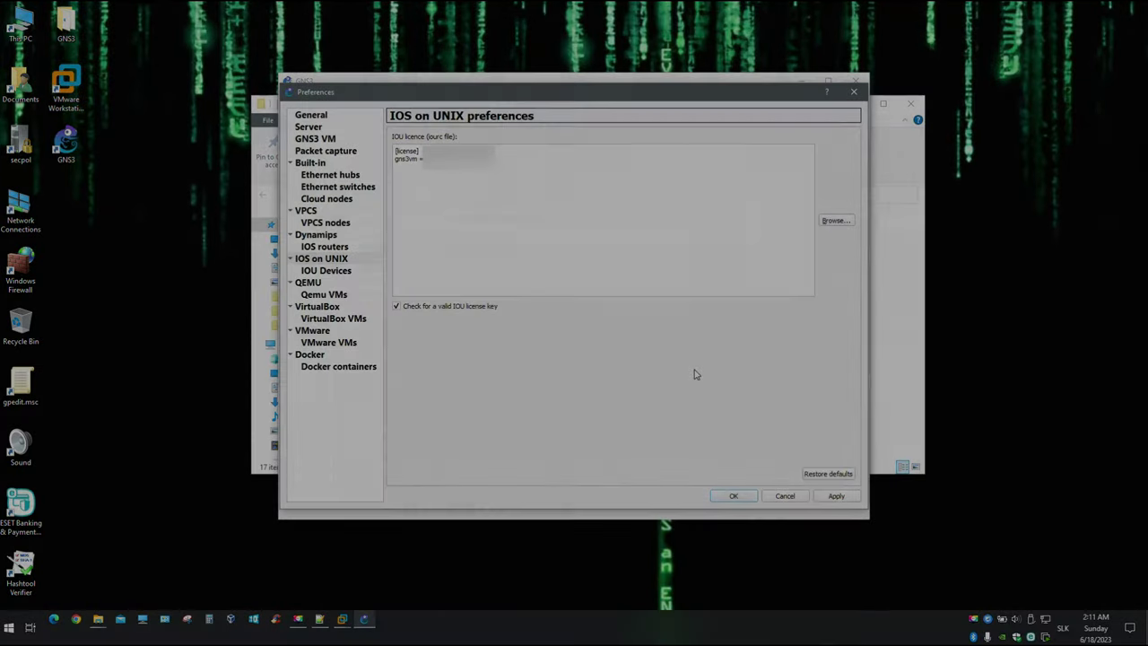
# Create an IOU device template named SW_Teamtrack on the GNS3 VM, using the new L2 image i86bi_linux_l2-adventerprise-ms.nov11-2013-team_track.bin
pyautogui.click(325, 269)
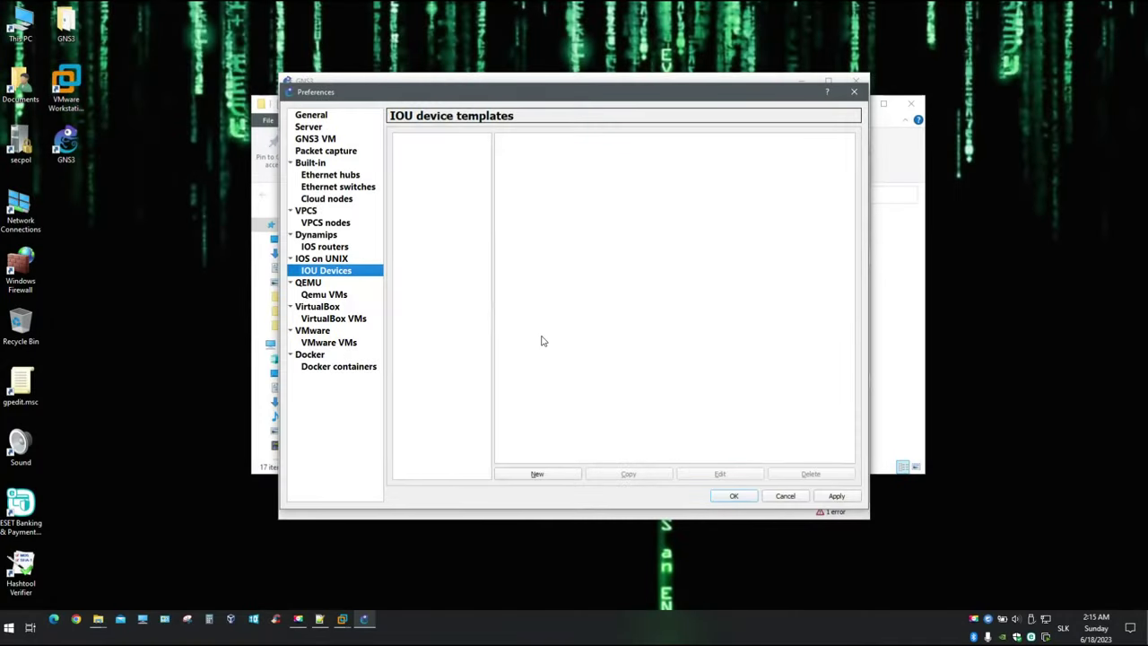
pyautogui.click(542, 474)
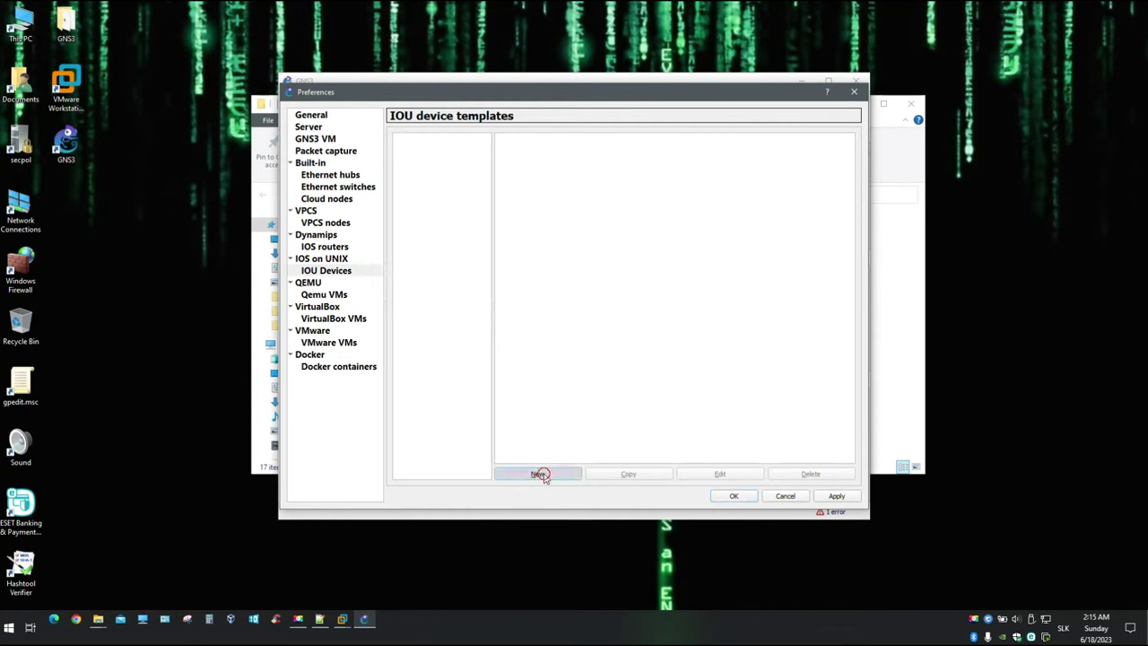
pyautogui.click(688, 428)
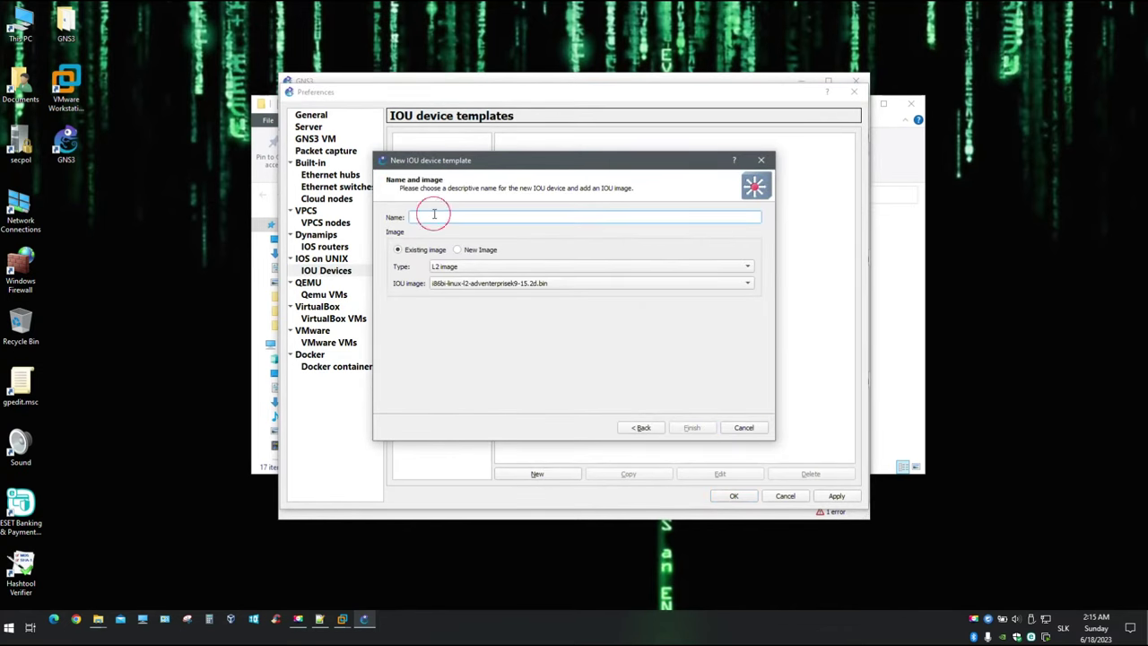
pyautogui.write('SW_Teamtrack')
pyautogui.click(459, 249)
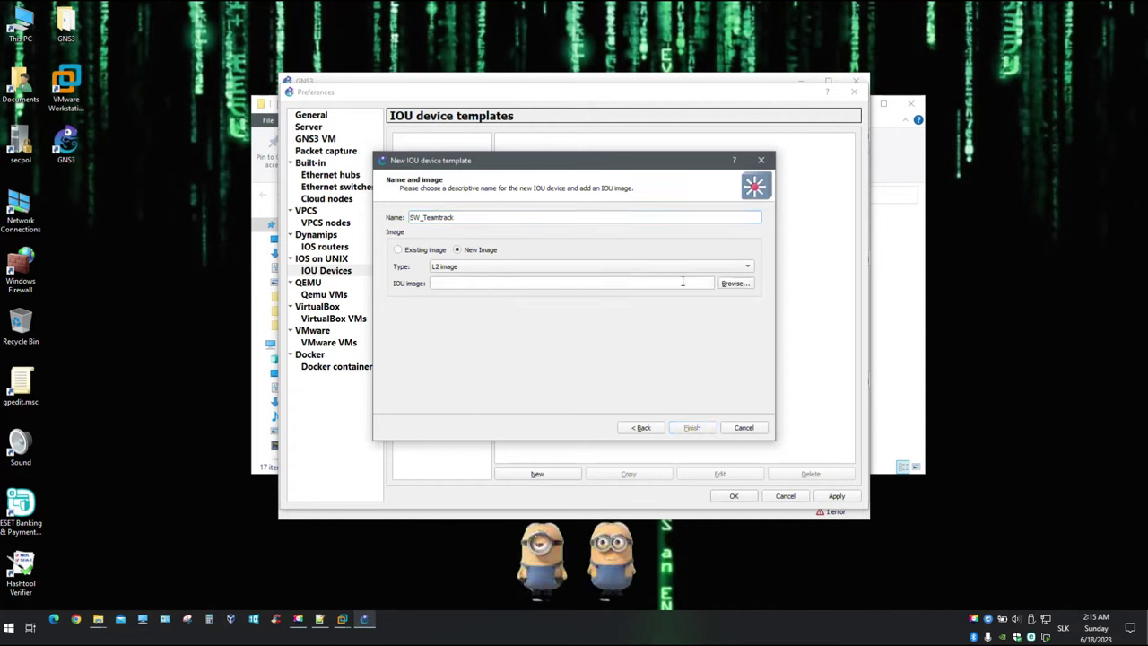
pyautogui.click(733, 284)
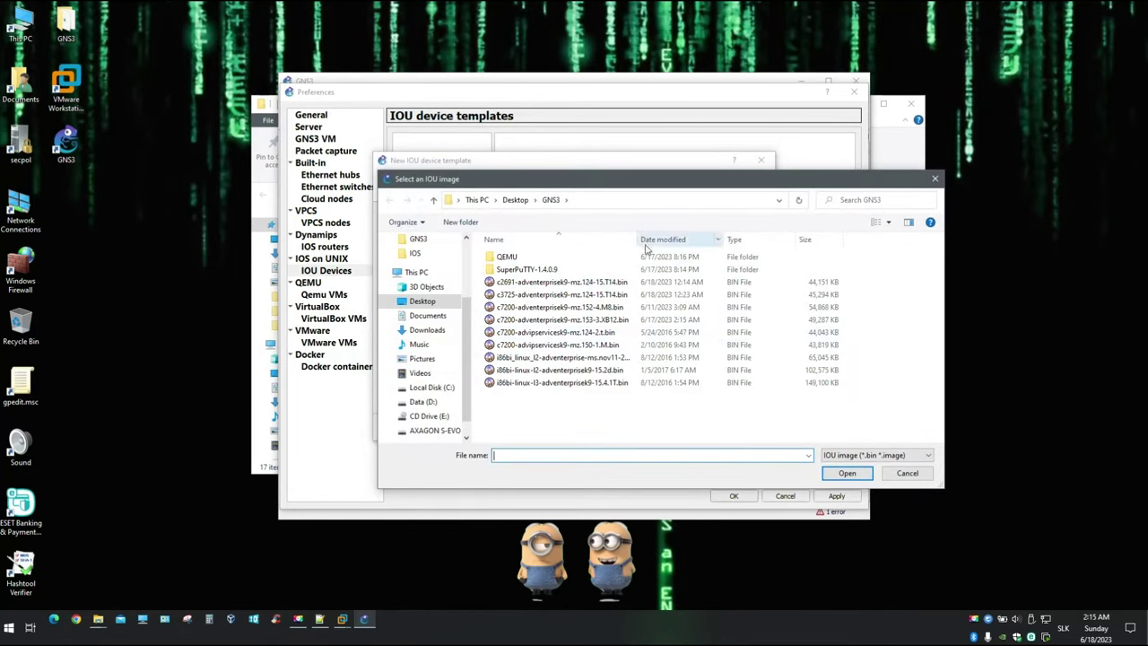
pyautogui.moveTo(636, 239); pyautogui.dragTo(702, 239)
pyautogui.click(646, 357)
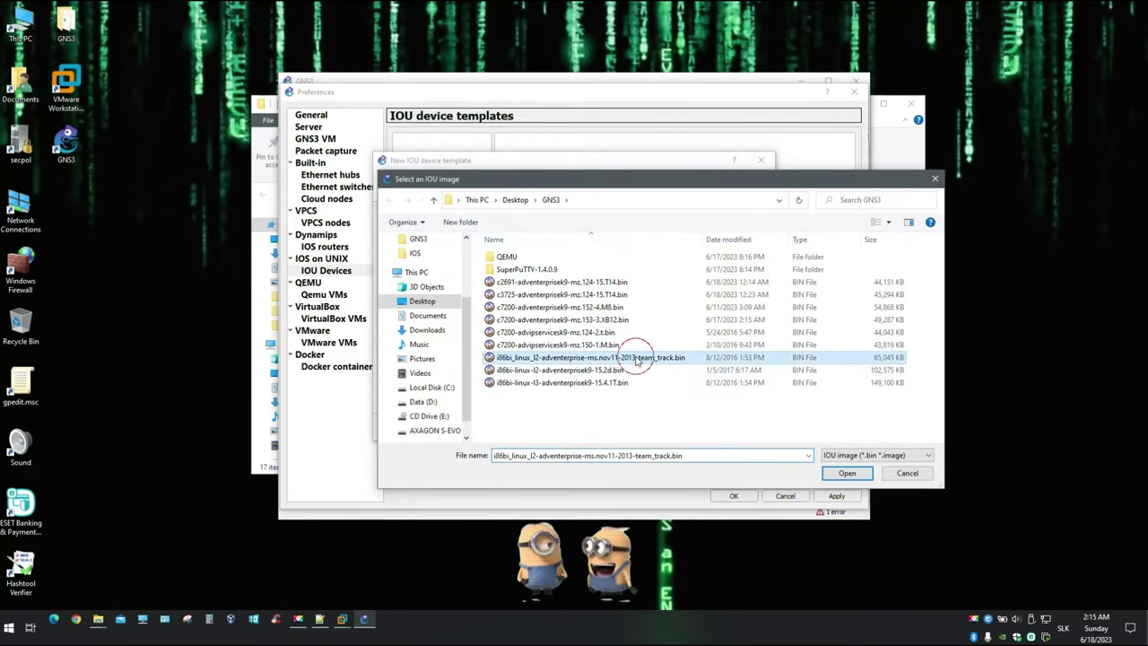
pyautogui.click(847, 474)
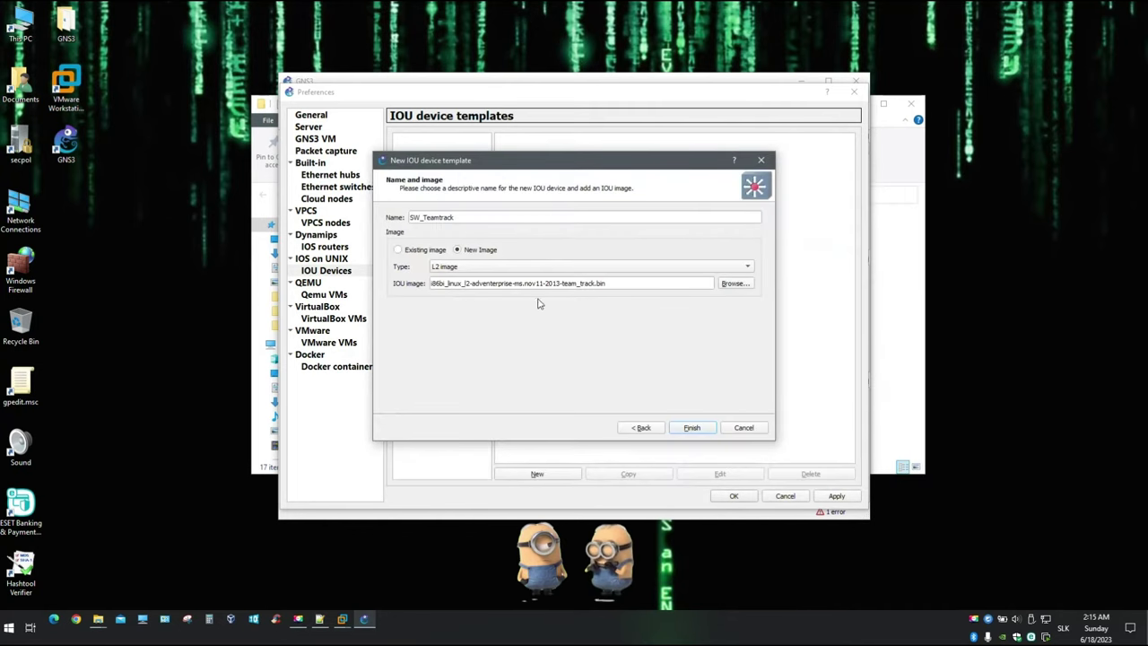
pyautogui.click(692, 428)
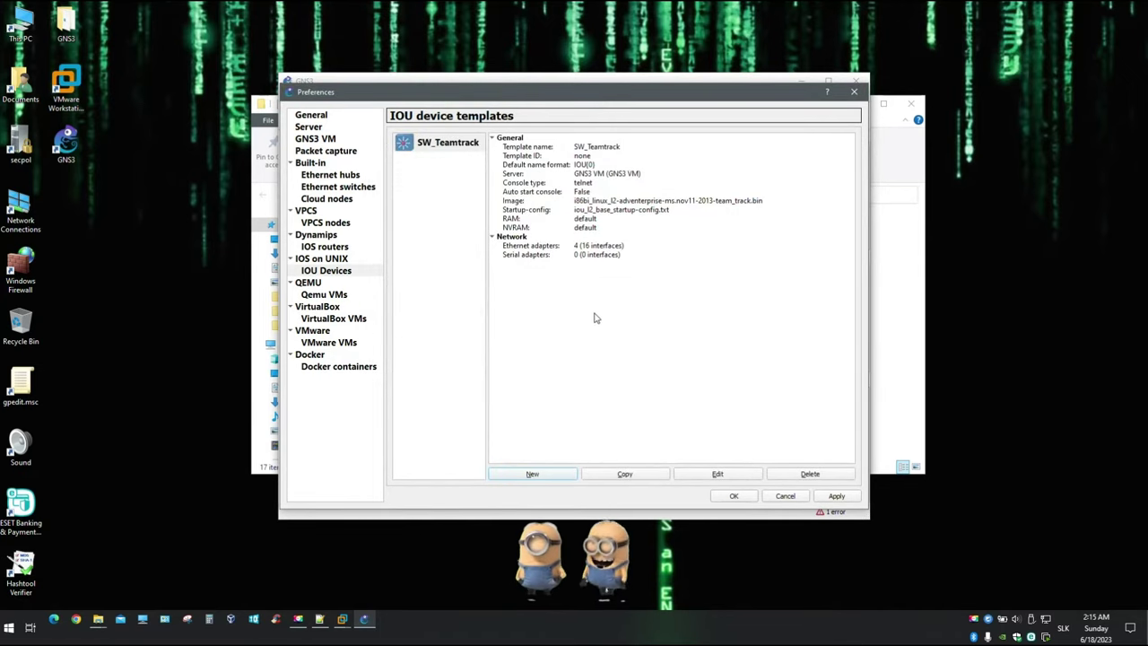
# Create an IOU device template named SW_L2 on the GNS3 VM, using the new L2 image i86bi-linux-l2-adventerprisek9-15.2d.bin
pyautogui.click(547, 476)
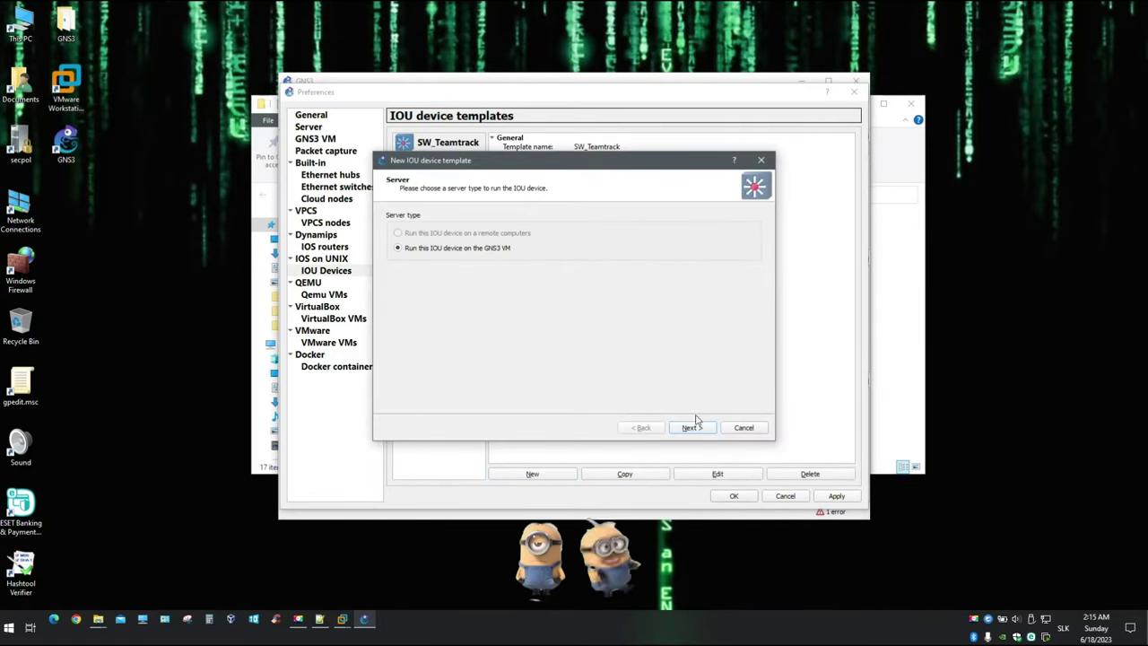
pyautogui.click(698, 427)
pyautogui.click(468, 254)
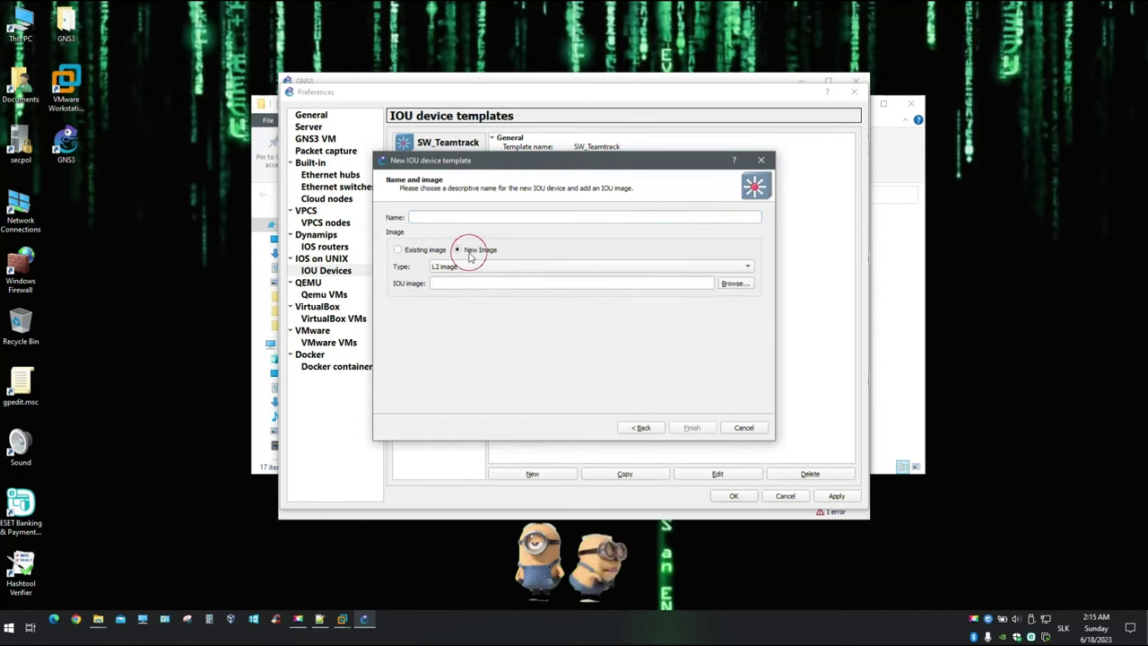
pyautogui.click(441, 216)
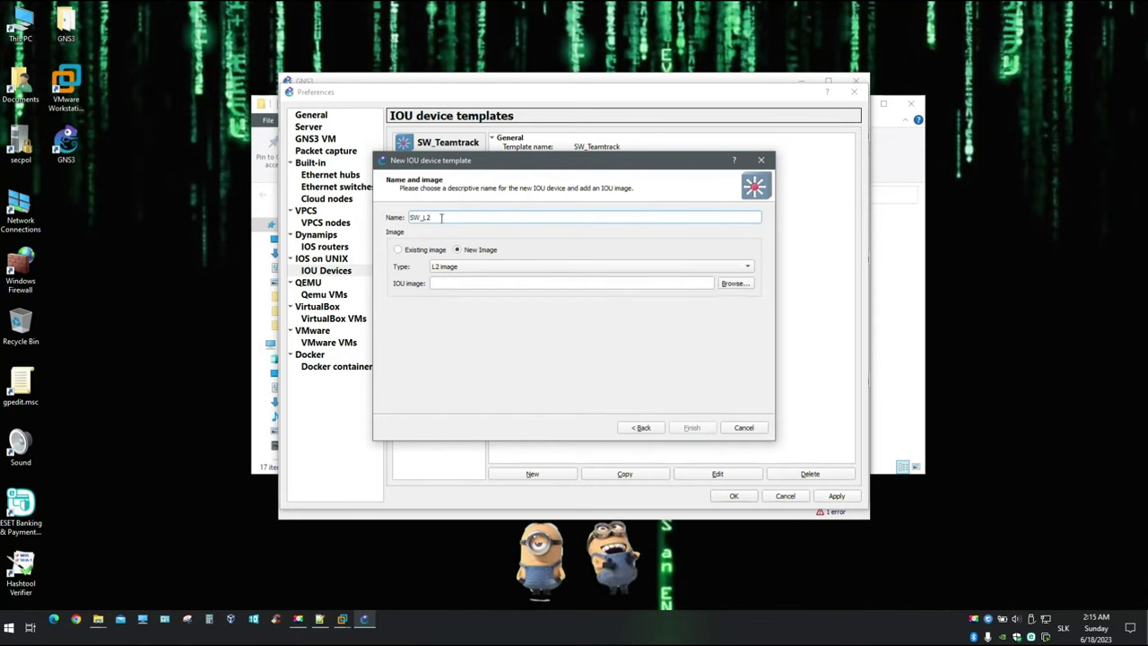
pyautogui.click(735, 283)
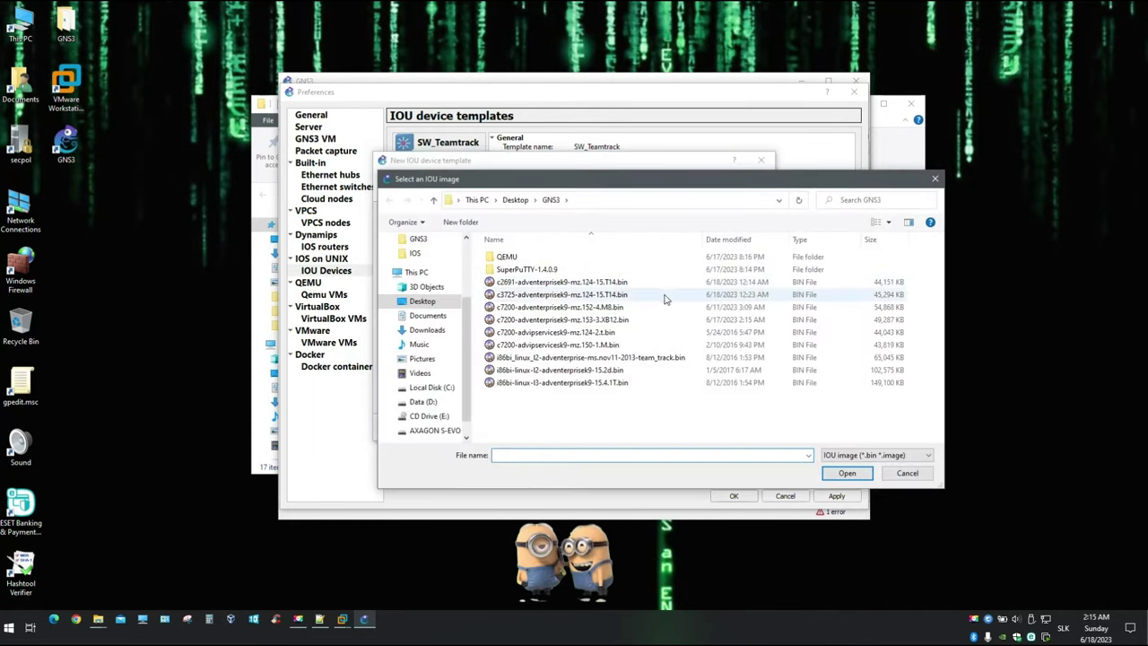
pyautogui.click(565, 372)
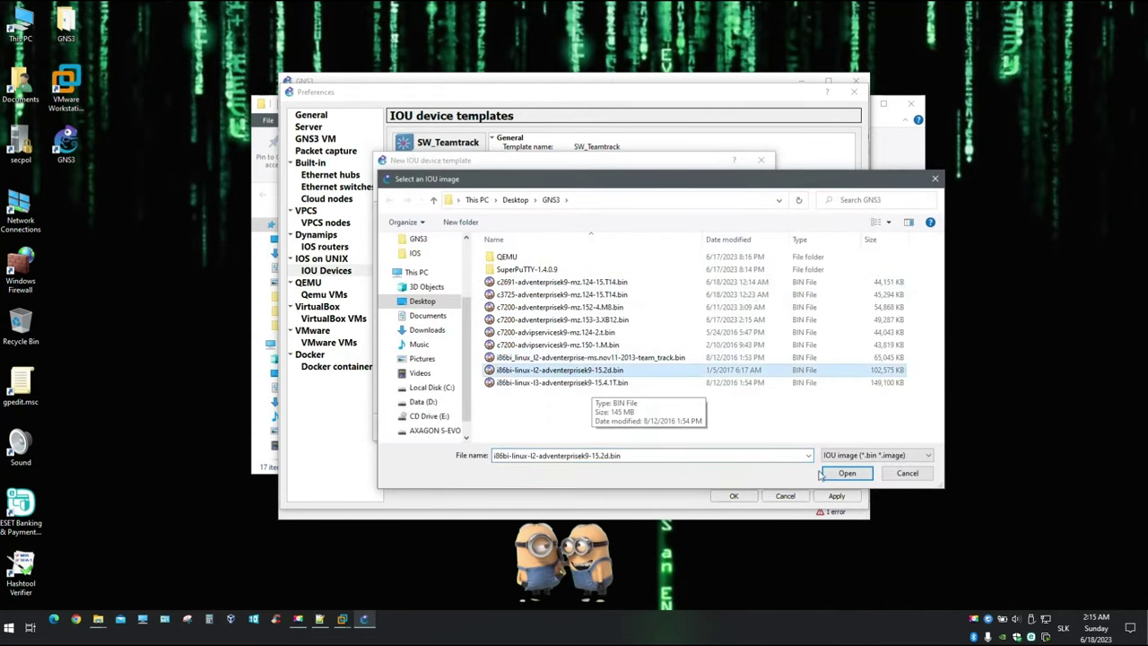
pyautogui.click(847, 473)
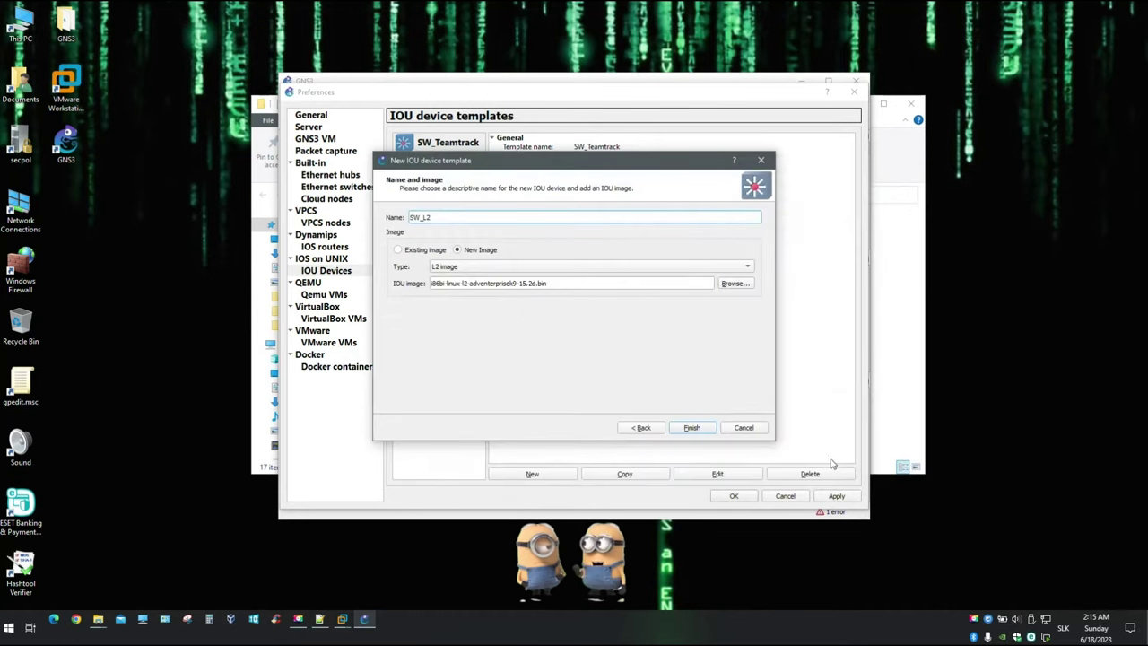
pyautogui.click(692, 429)
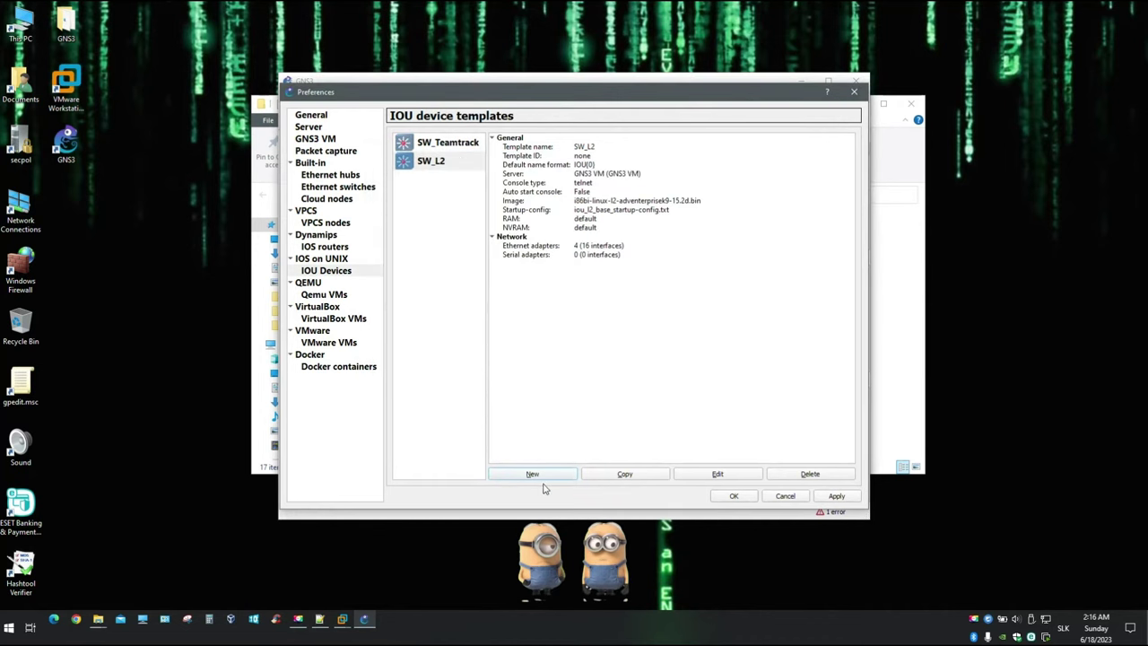
# Create an IOU device template named R_IOU on the GNS3 VM, using the new L3 image i86bi-linux-l3-adventerprisek9-15.4.1T.bin
pyautogui.click(542, 475)
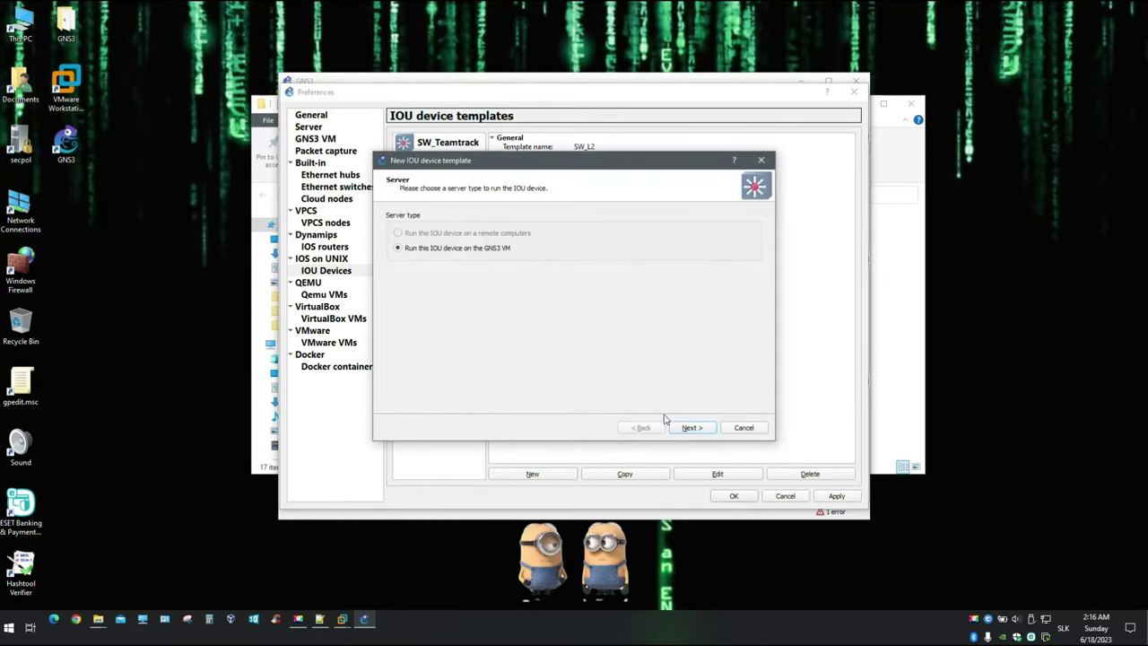
pyautogui.click(689, 428)
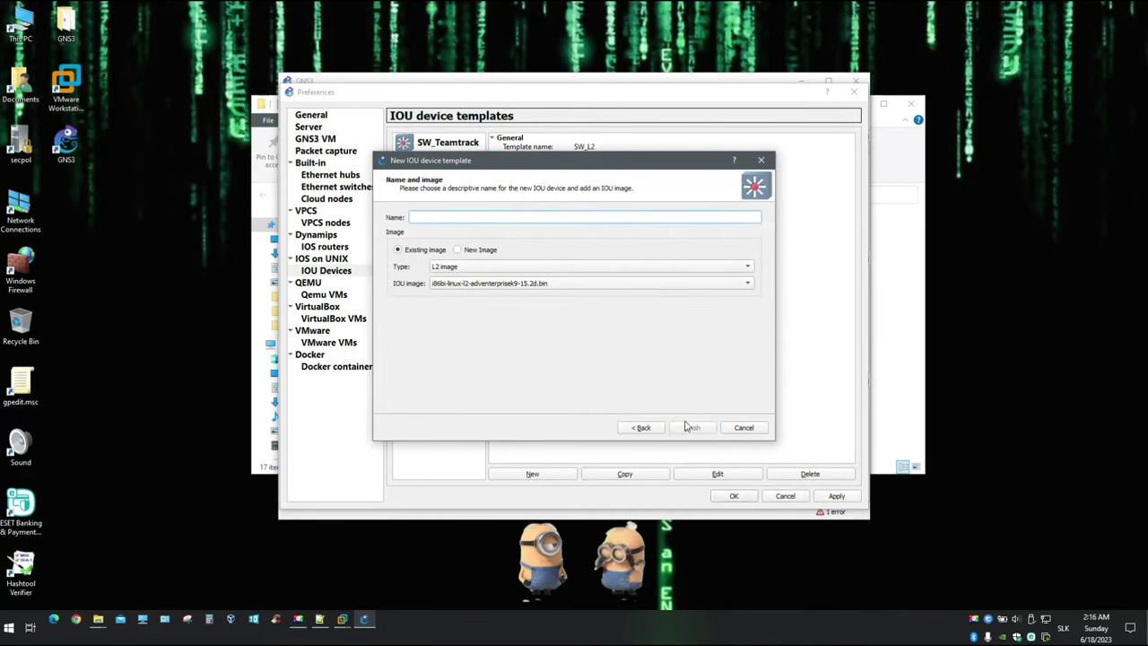
pyautogui.click(585, 272)
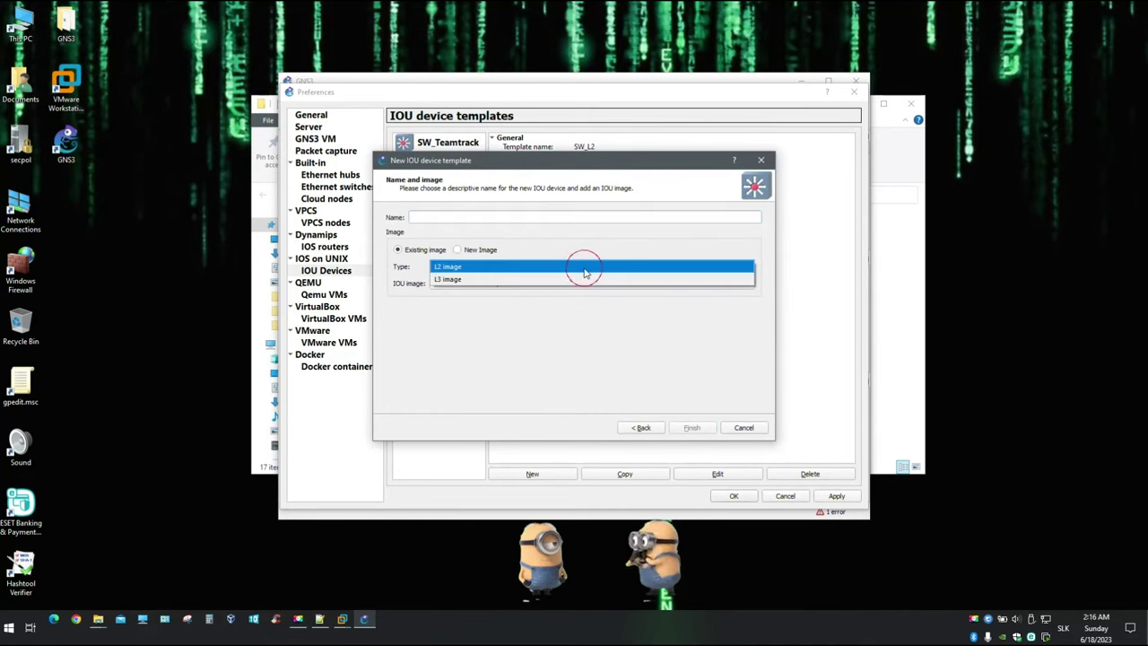
pyautogui.click(585, 279)
pyautogui.click(489, 253)
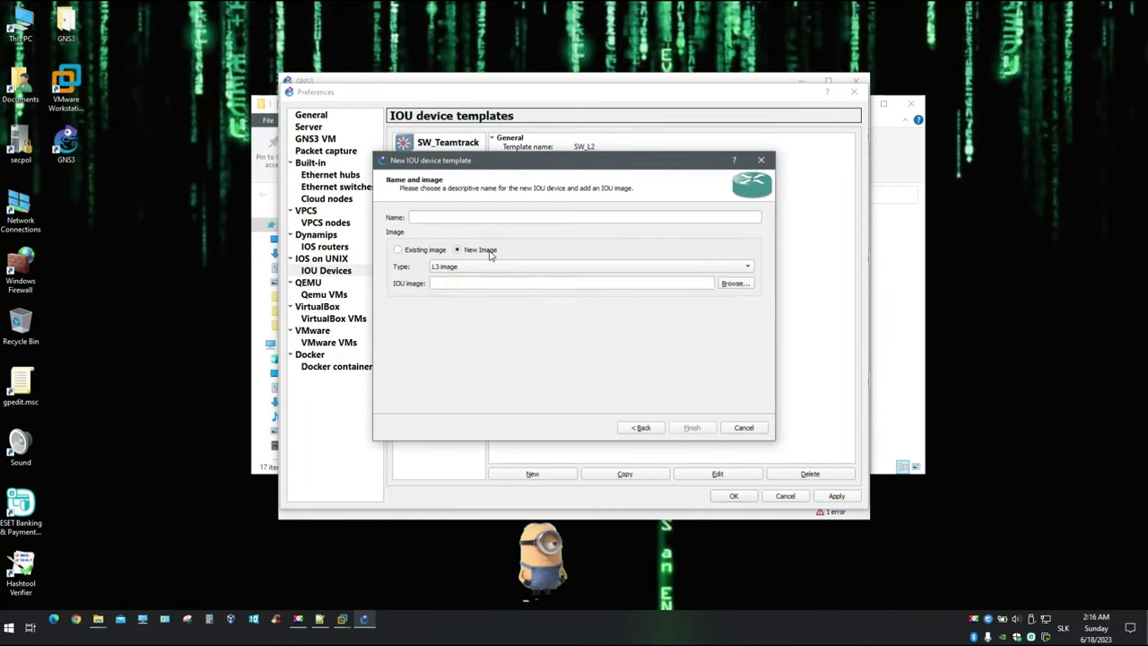
pyautogui.click(735, 283)
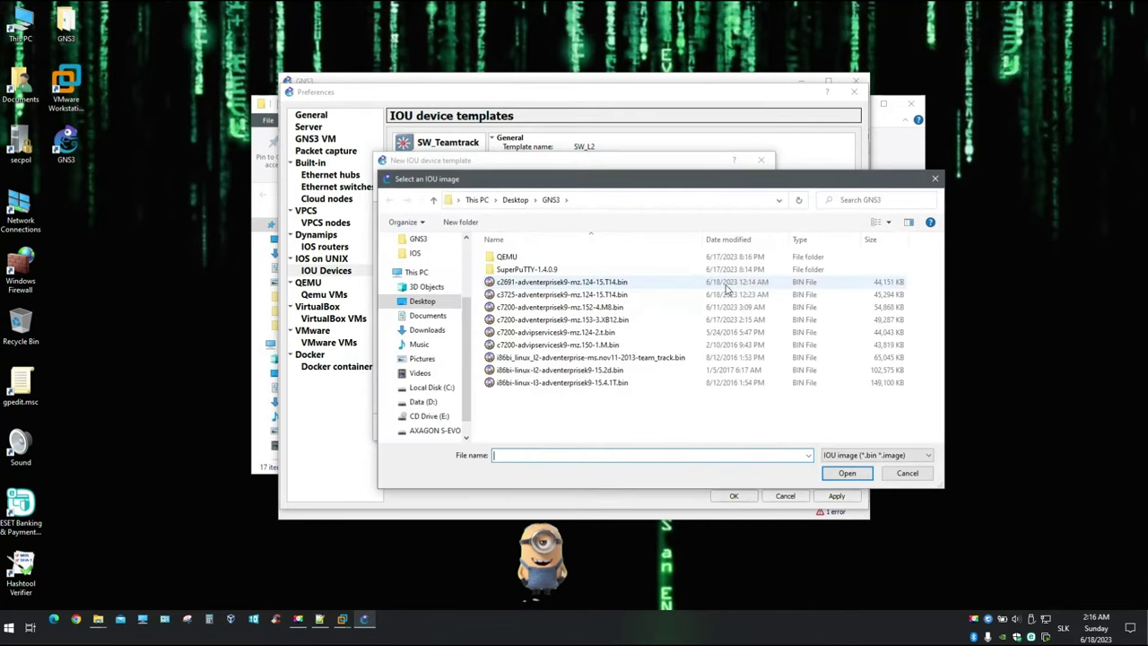
pyautogui.click(567, 384)
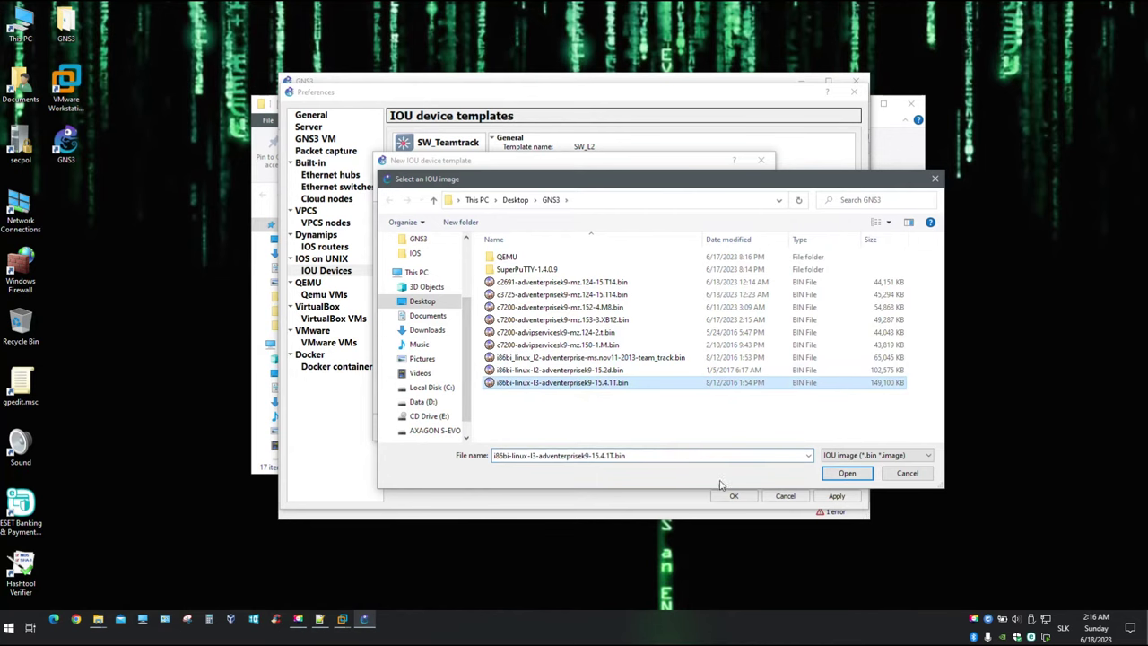
pyautogui.click(846, 474)
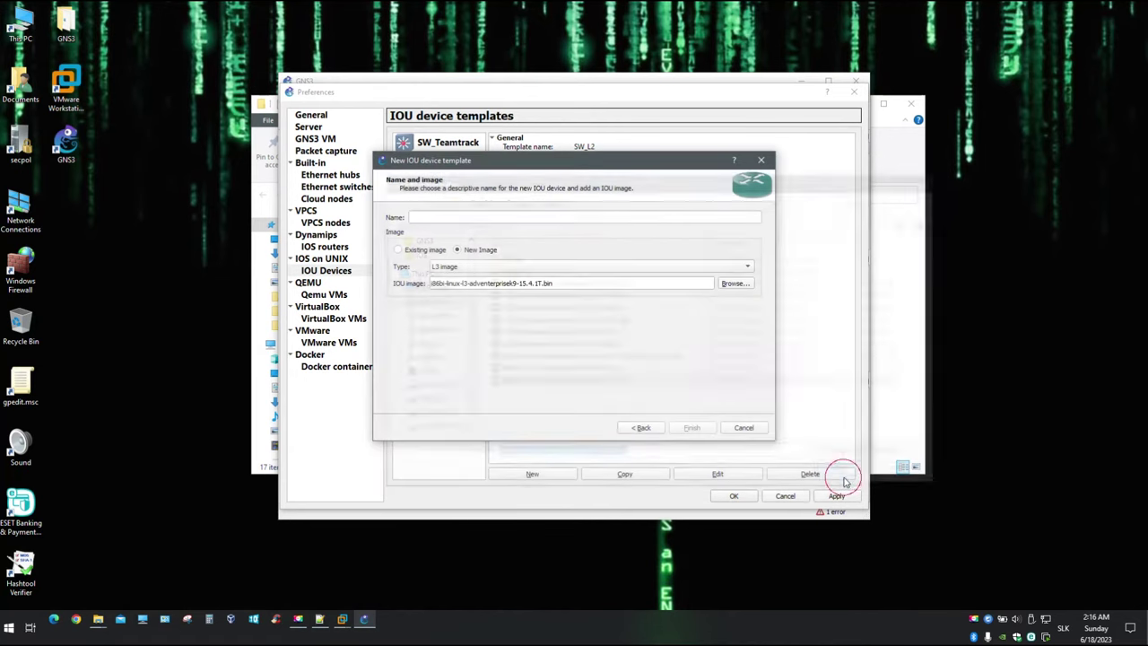
pyautogui.click(429, 219)
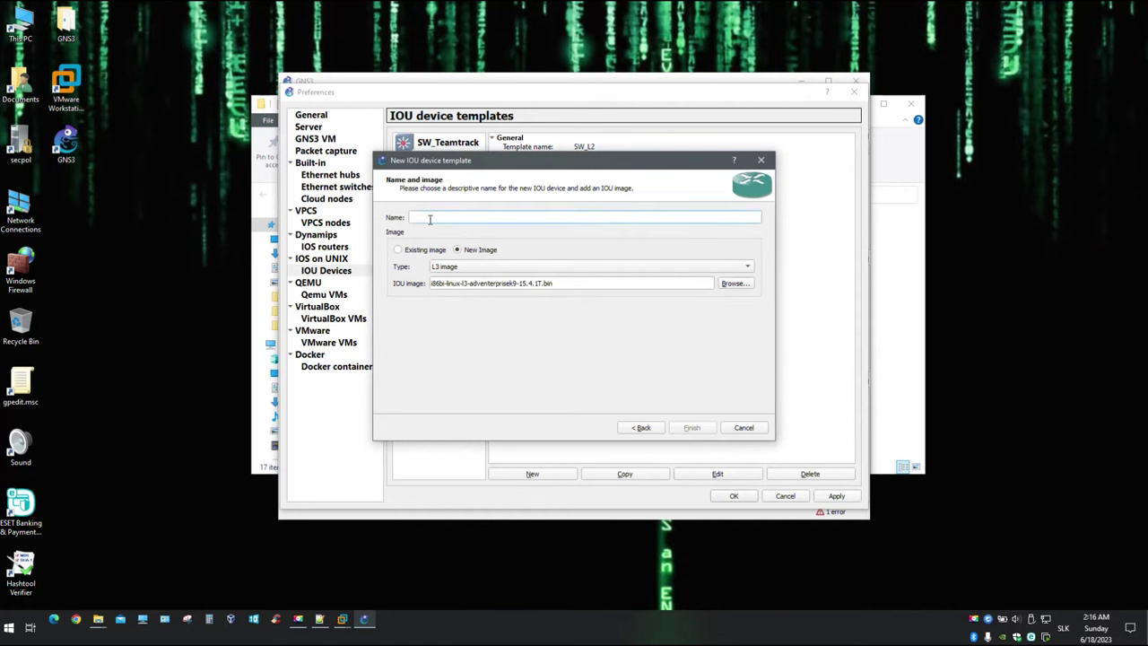
pyautogui.write('R_IOU')
pyautogui.click(692, 428)
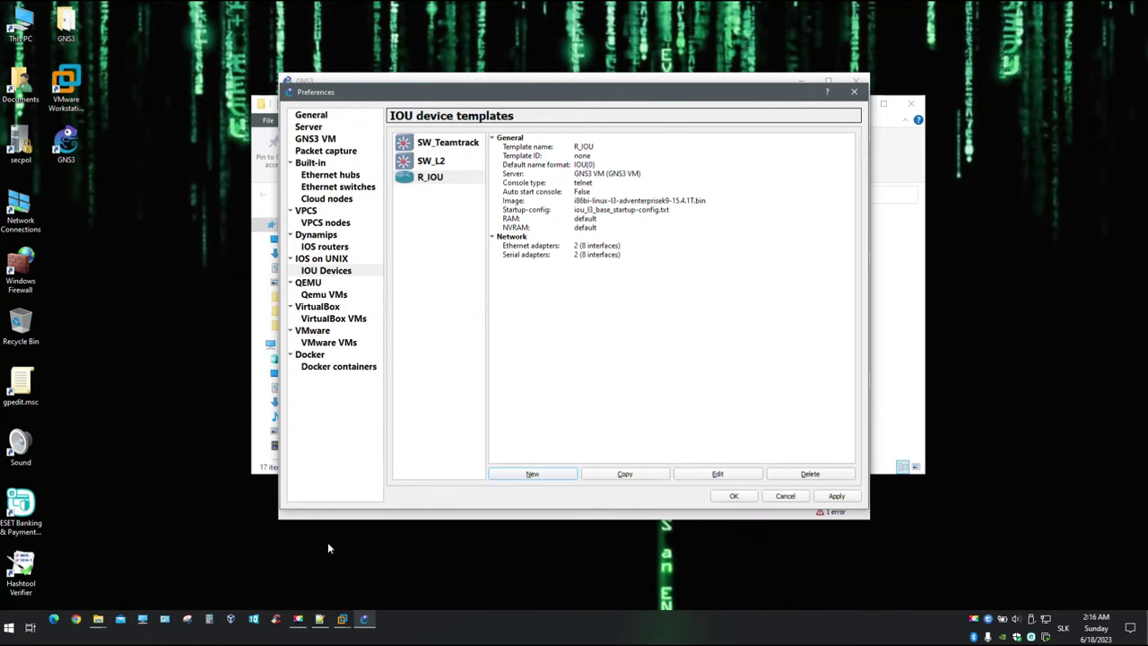
# Switch to Oracle VM VirtualBox Manager and add the existing IE8 - Win7 virtual machine from its folder under Virtual Machines\VirtualBox
pyautogui.click(229, 619)
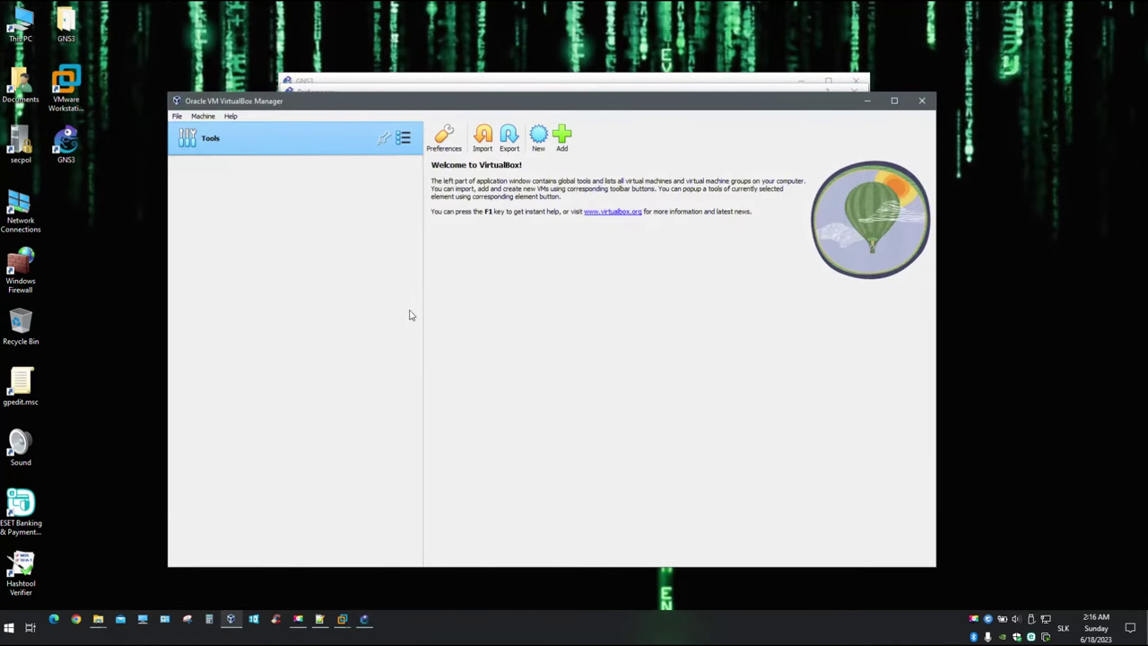
pyautogui.click(203, 117)
pyautogui.click(207, 144)
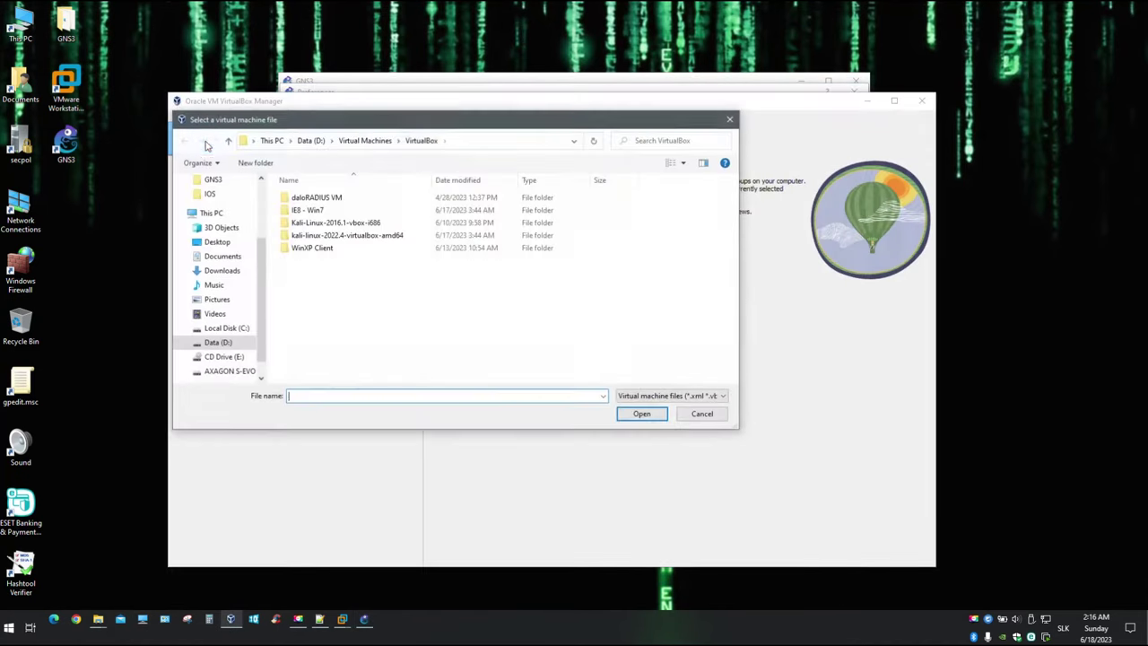
pyautogui.doubleClick(309, 209)
pyautogui.click(310, 223)
pyautogui.click(643, 413)
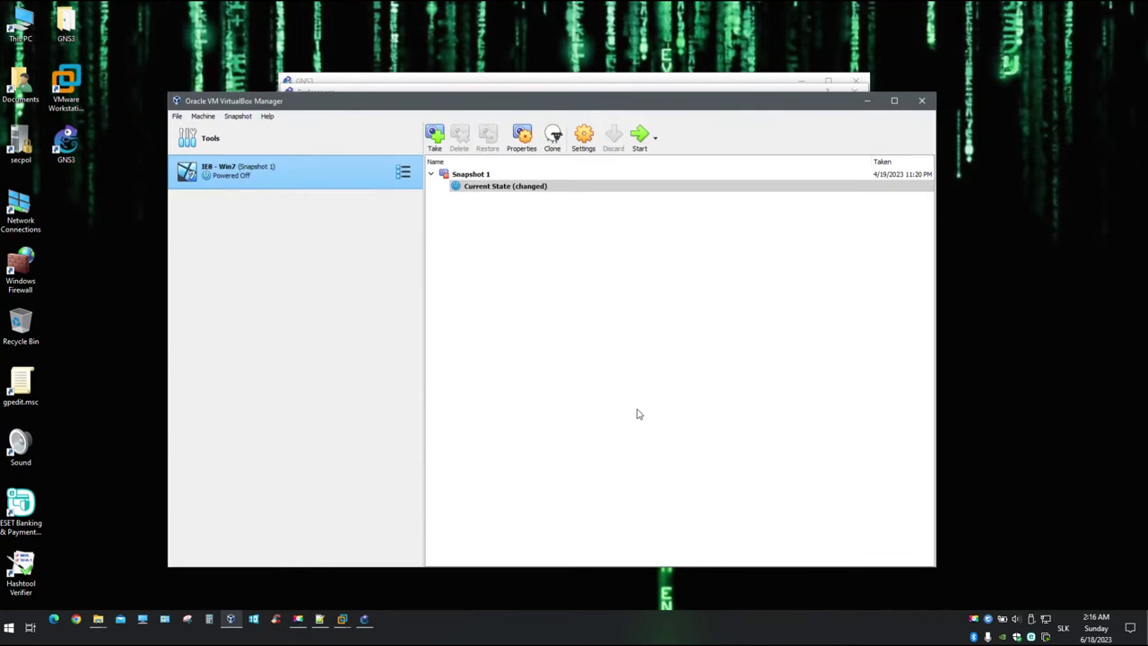
# Add the existing virtual machine Kali-Linux-2016.1-vbox-i686.vbox from its folder under Virtual Machines\VirtualBox
pyautogui.click(203, 116)
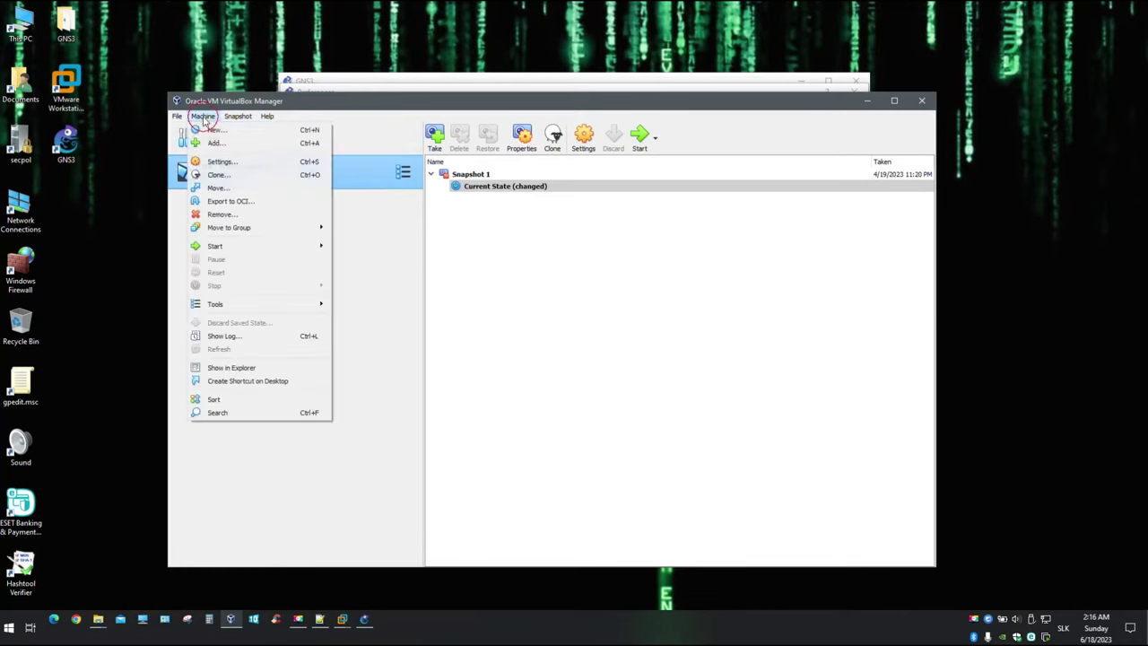
pyautogui.click(216, 143)
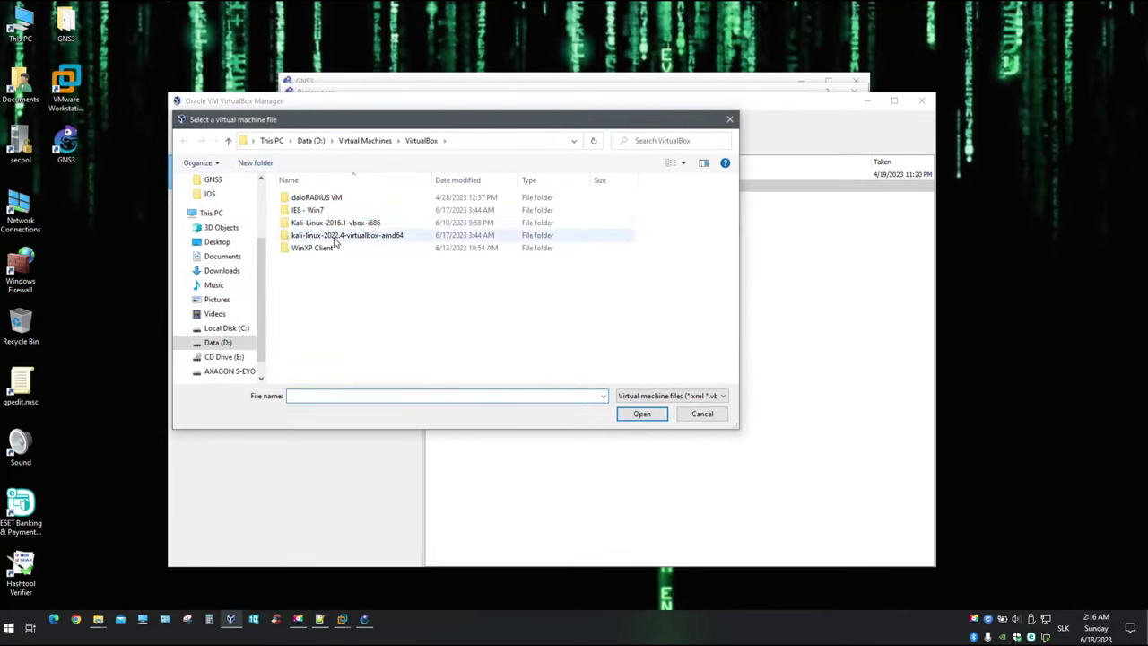
pyautogui.doubleClick(355, 226)
pyautogui.click(354, 223)
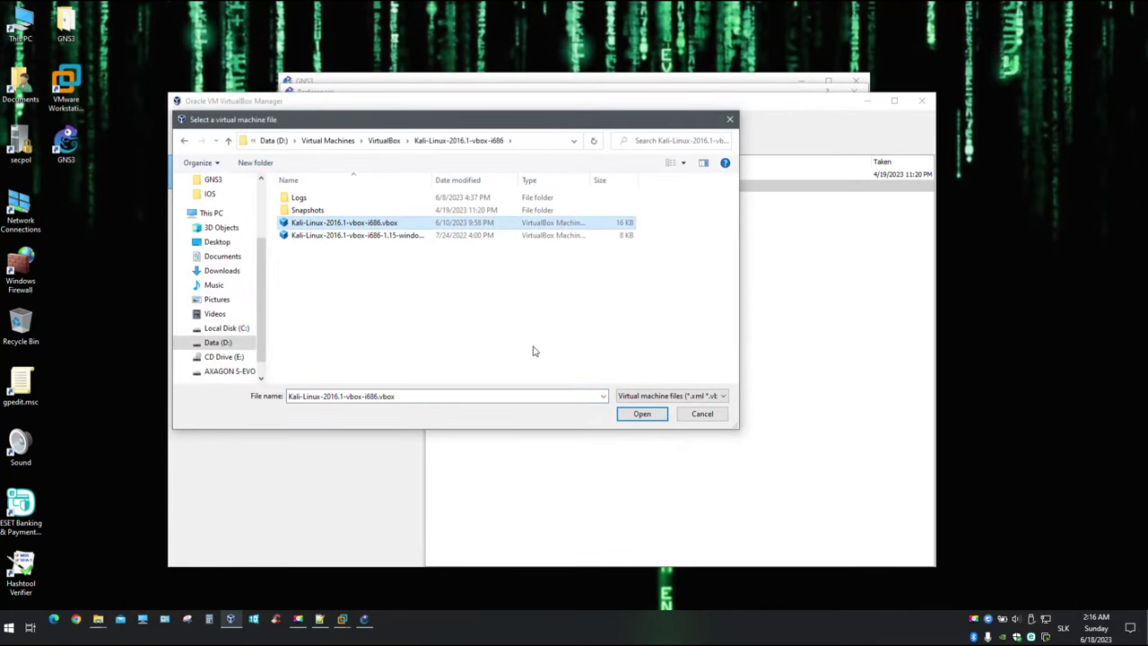
pyautogui.click(643, 413)
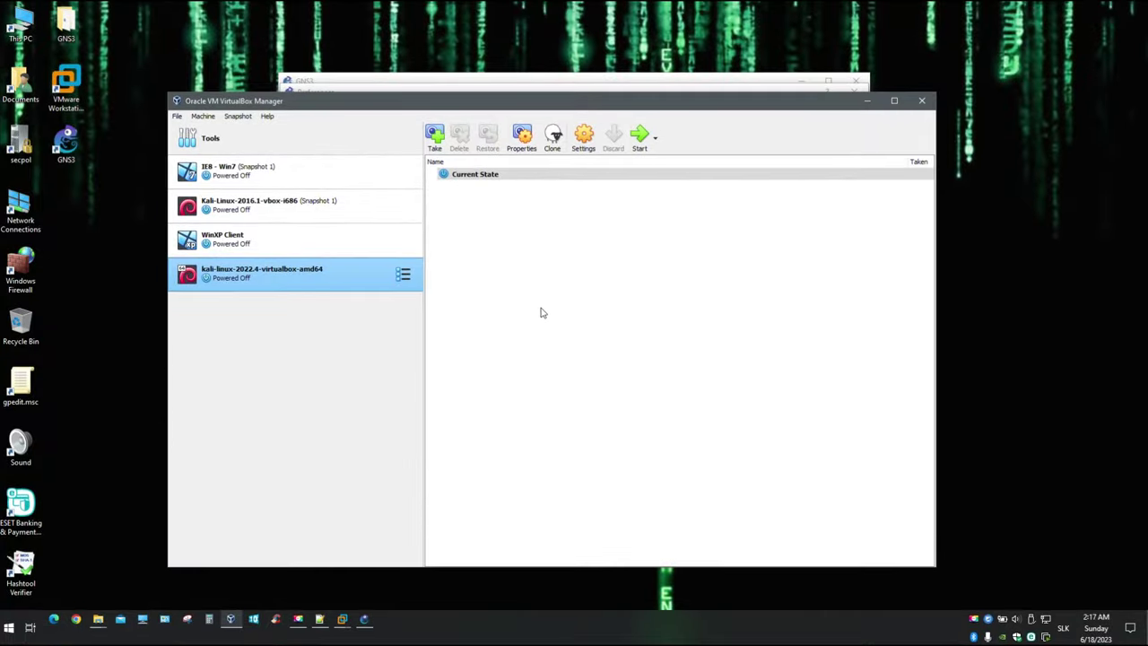
# Return to the GNS3 preferences and create a VirtualBox VM template for IE8 - Win7, run on the local computer
pyautogui.click(869, 86)
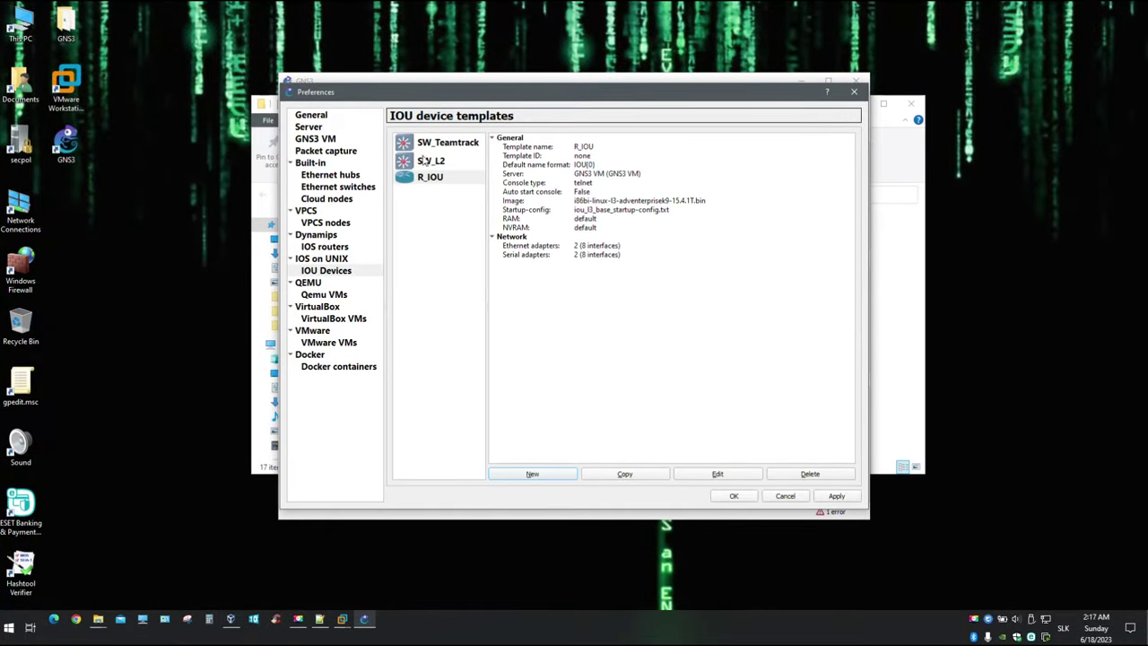
pyautogui.click(327, 321)
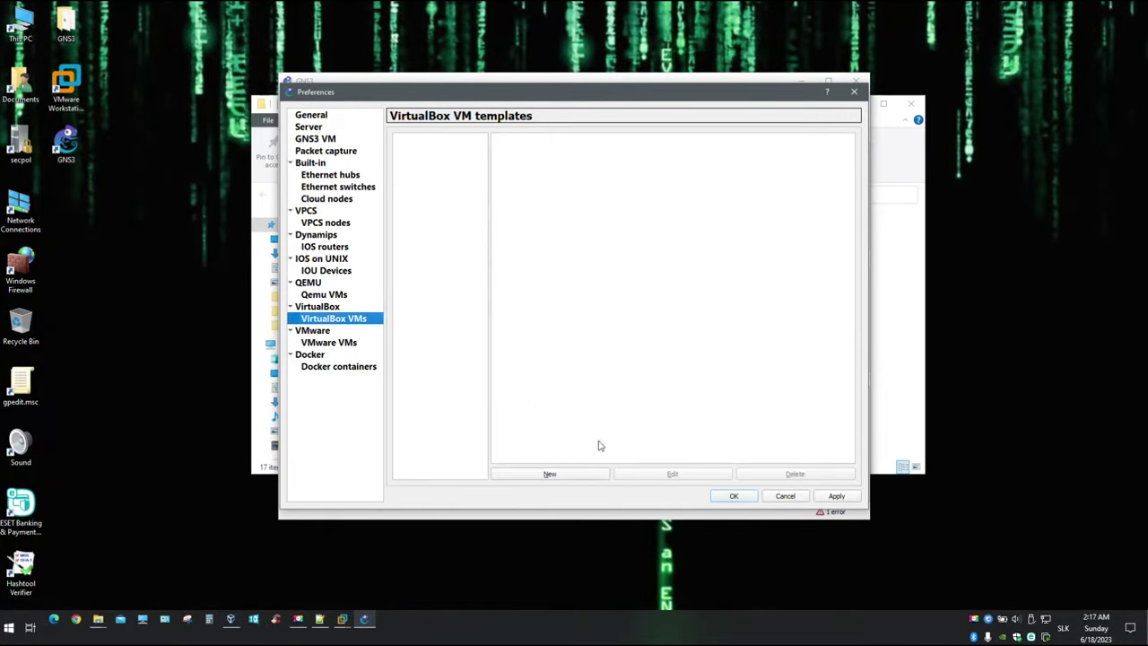
pyautogui.click(582, 474)
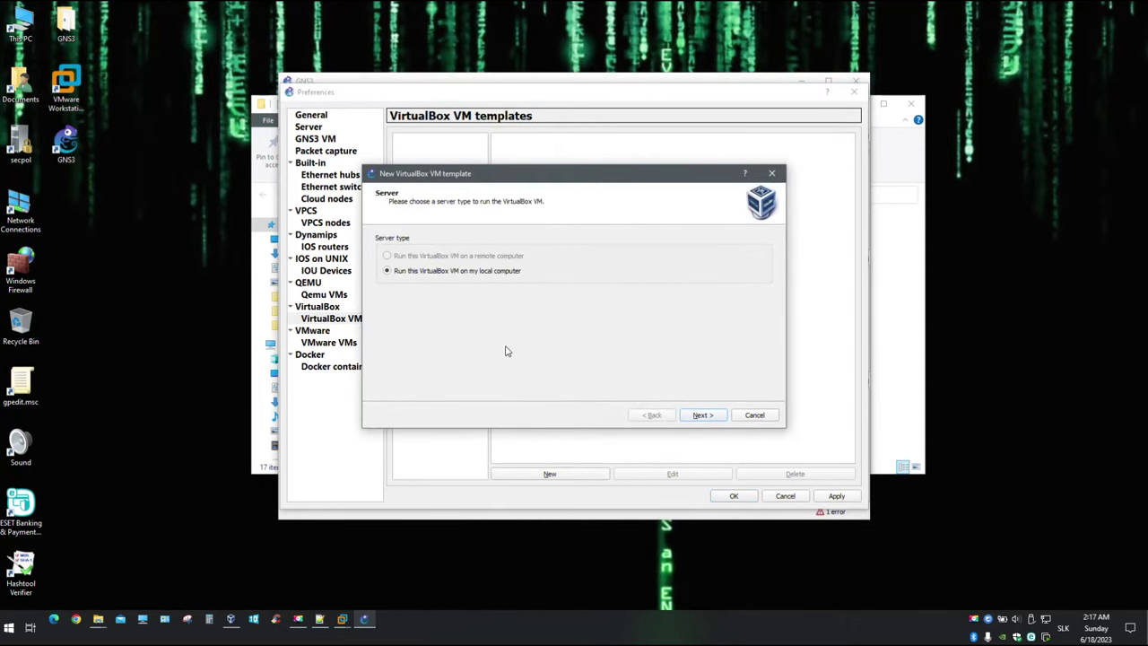
pyautogui.click(702, 415)
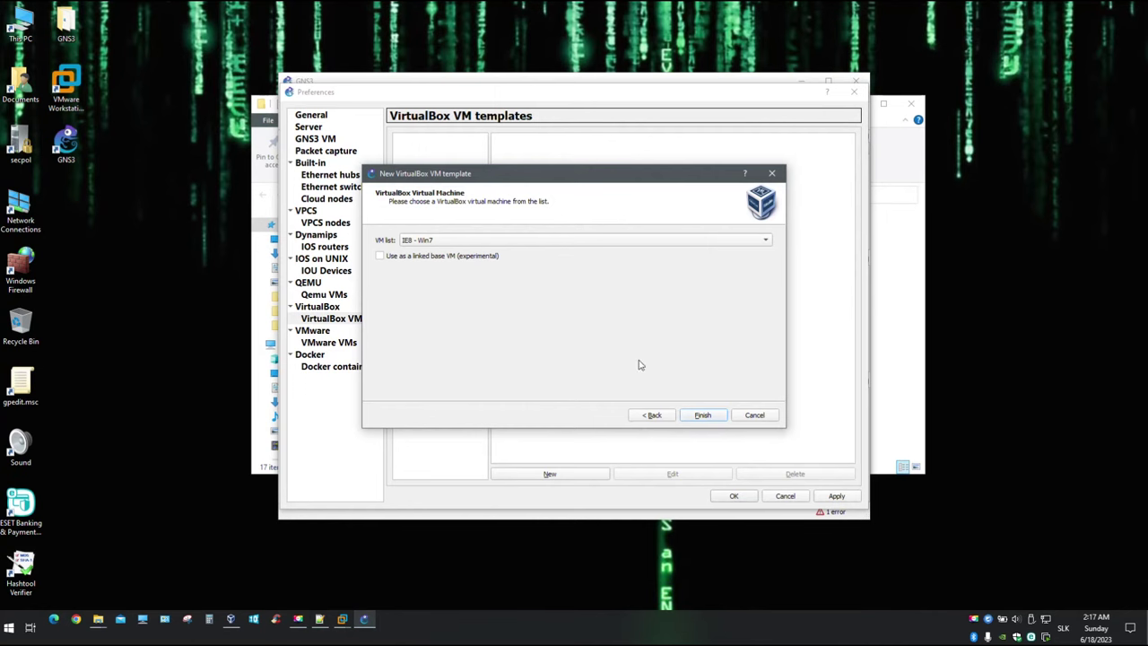
pyautogui.click(718, 419)
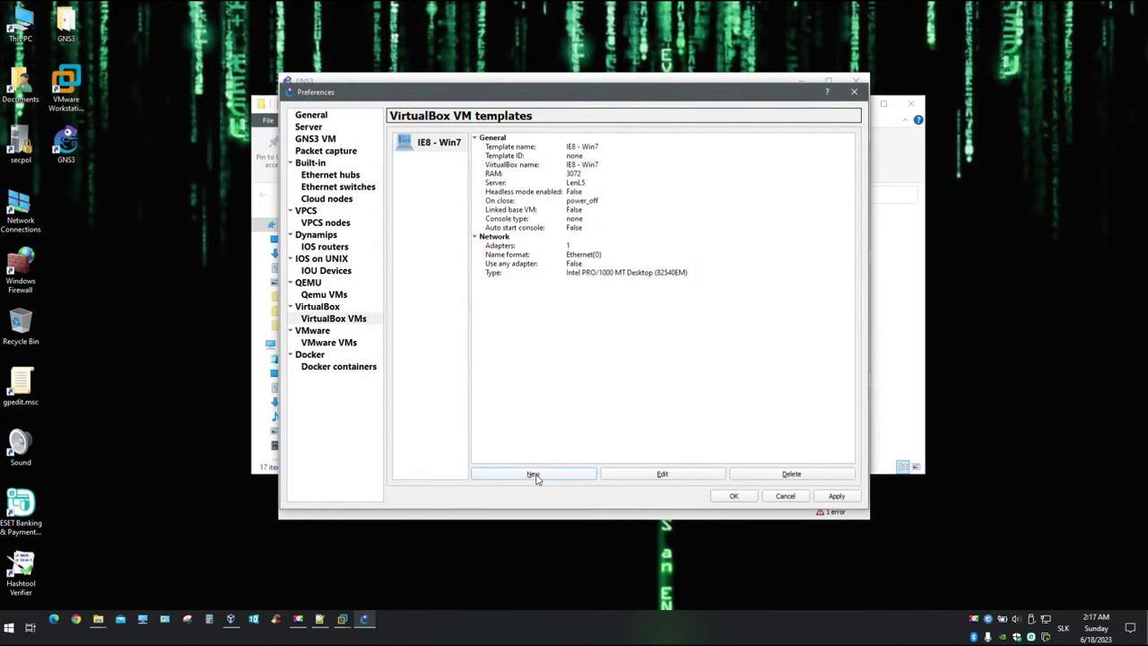
# Create a VirtualBox VM template for Kali-Linux-2016.1-vbox-i686 on the local computer
pyautogui.click(534, 475)
pyautogui.click(702, 415)
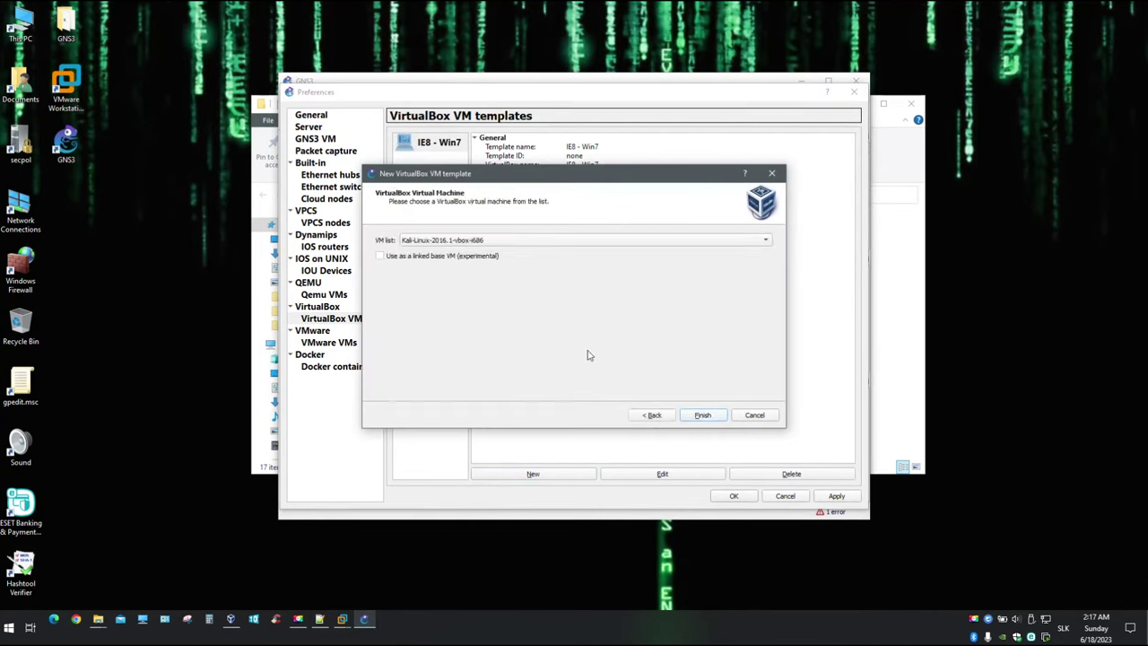
pyautogui.click(702, 420)
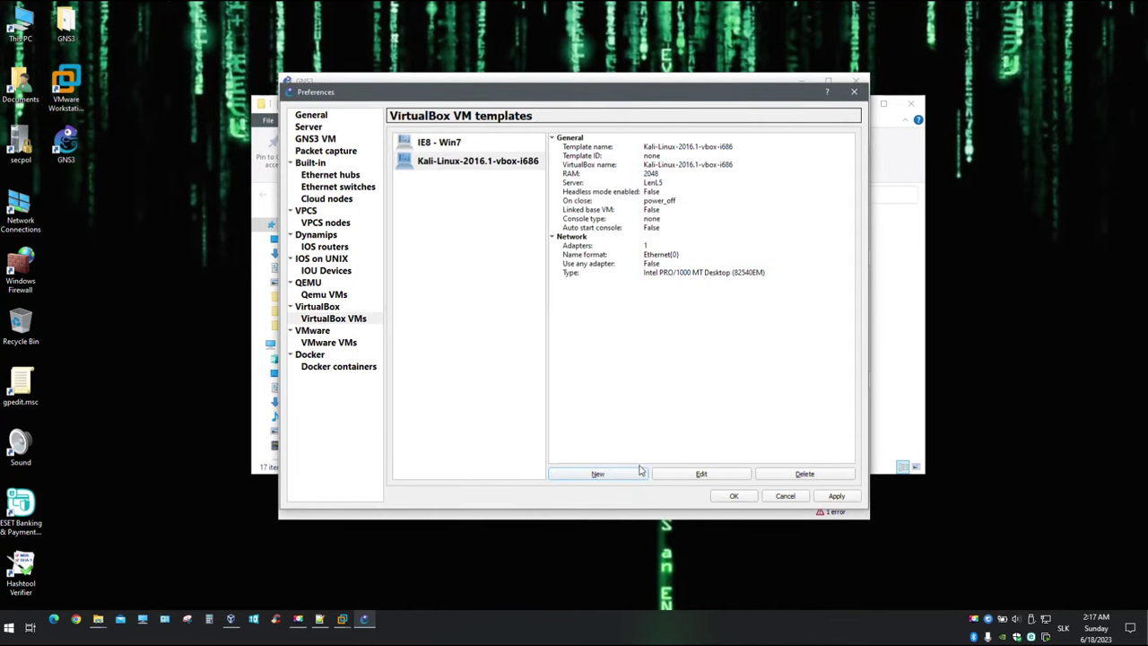
# Create a VirtualBox VM template for WinXP Client on the local computer
pyautogui.click(630, 473)
pyautogui.click(702, 416)
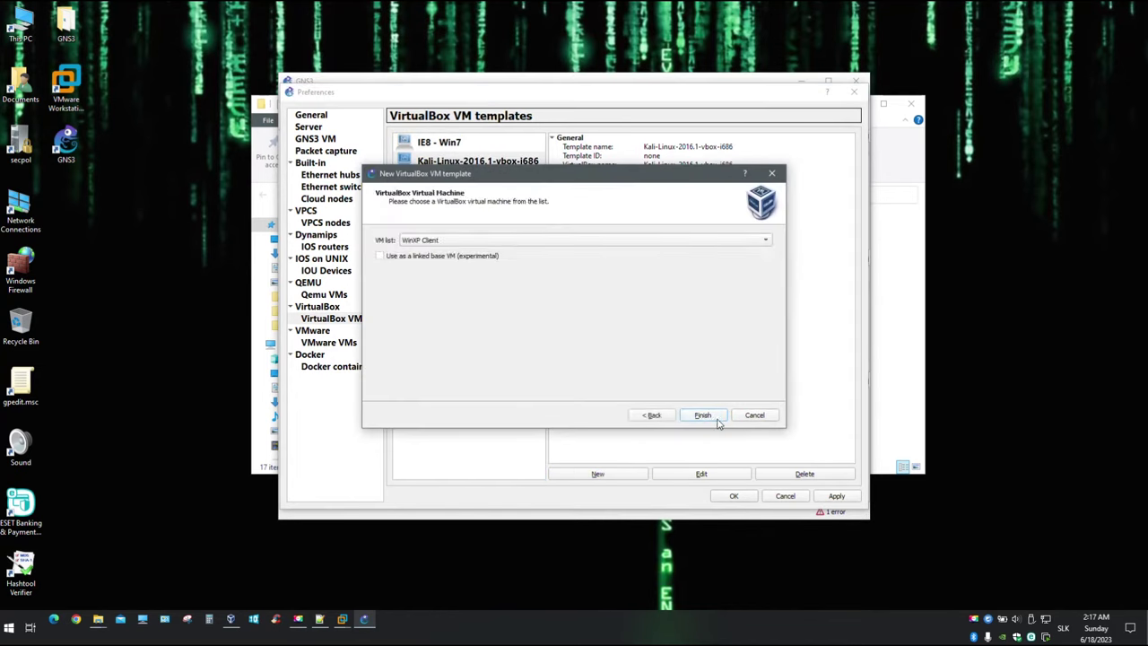
pyautogui.click(700, 416)
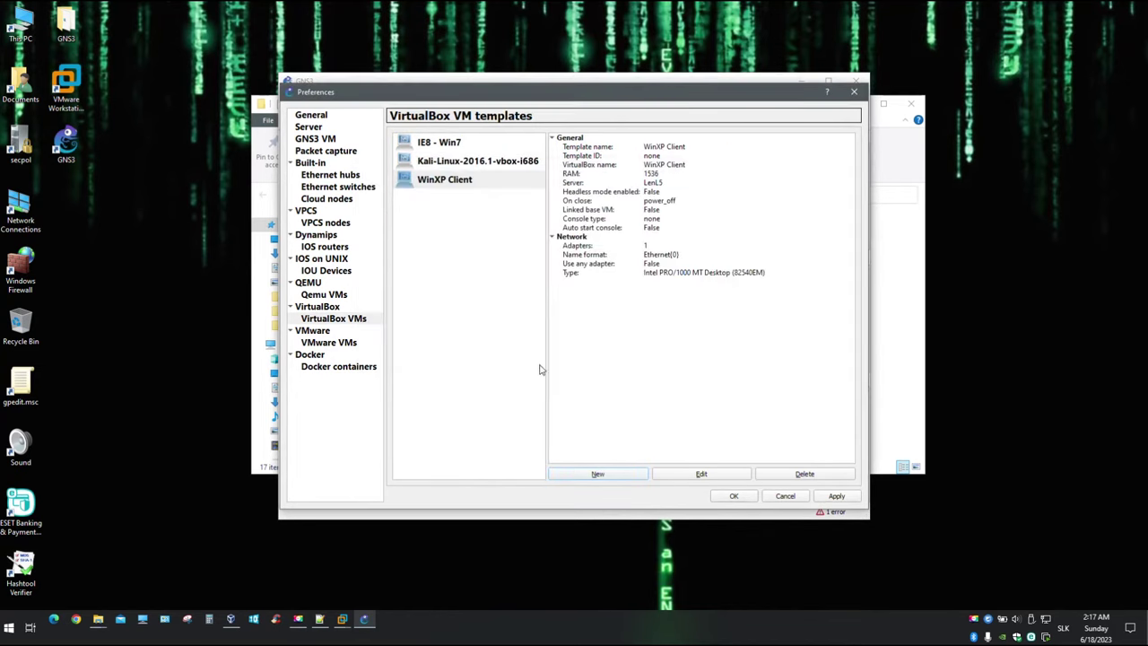
# Create a VirtualBox VM template for kali-linux-2022.4-virtualbox-amd64 on the local computer
pyautogui.click(596, 472)
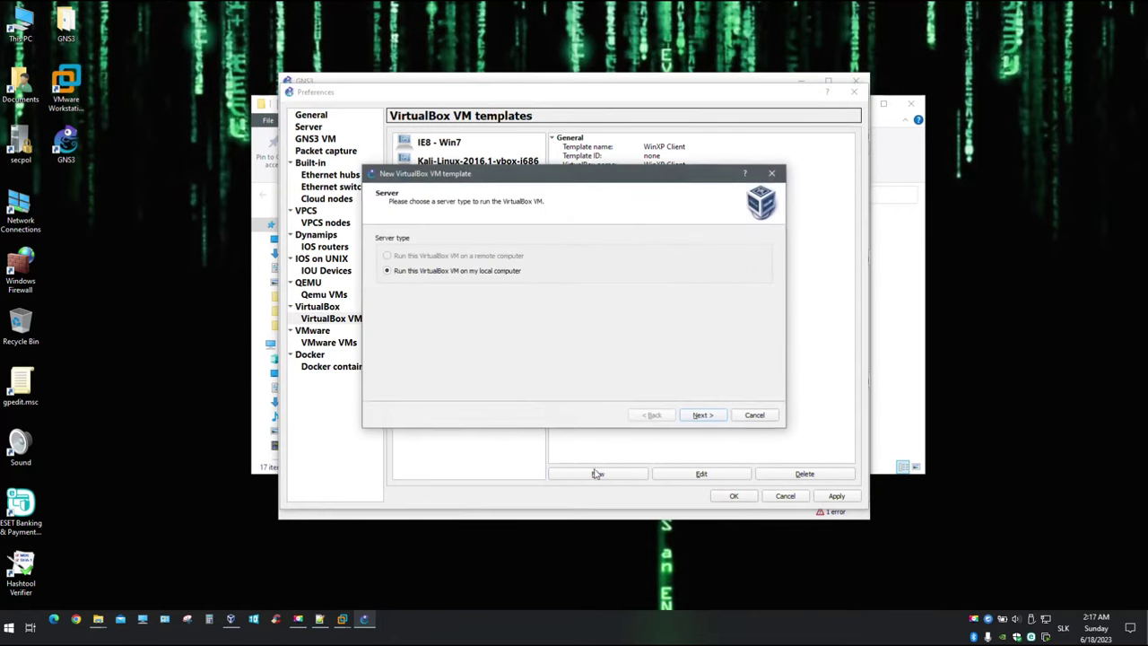
pyautogui.click(701, 414)
pyautogui.click(705, 414)
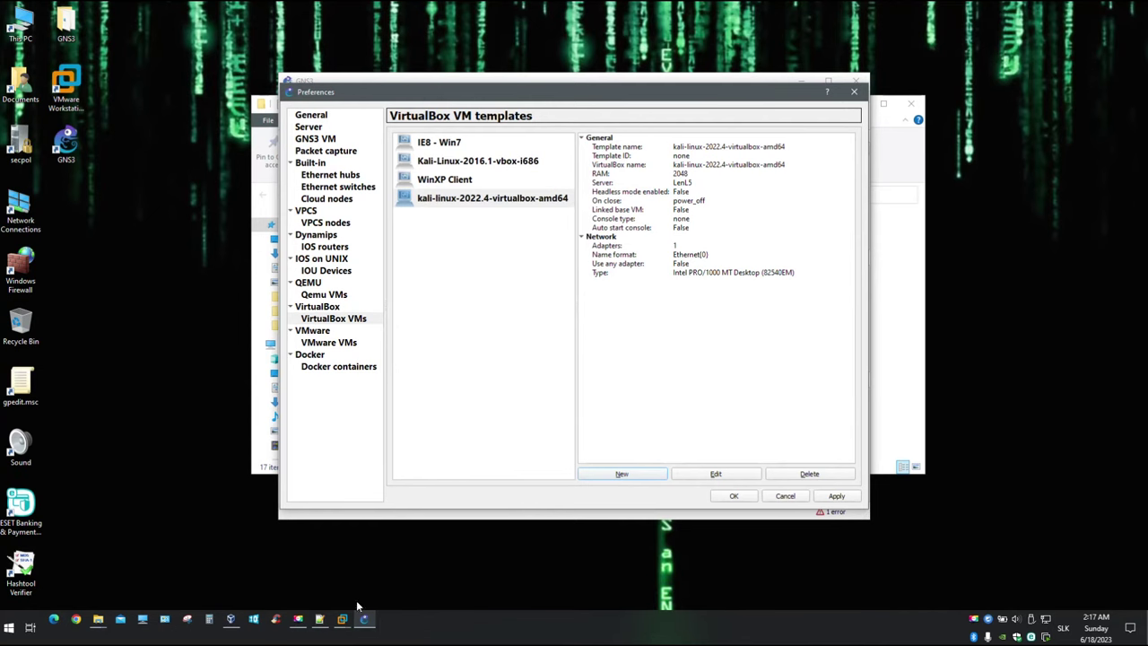
# Switch to Oracle VM VirtualBox Manager and inspect the advanced network settings of Adapter 1 for the IE8 - Win7 machine
pyautogui.click(239, 584)
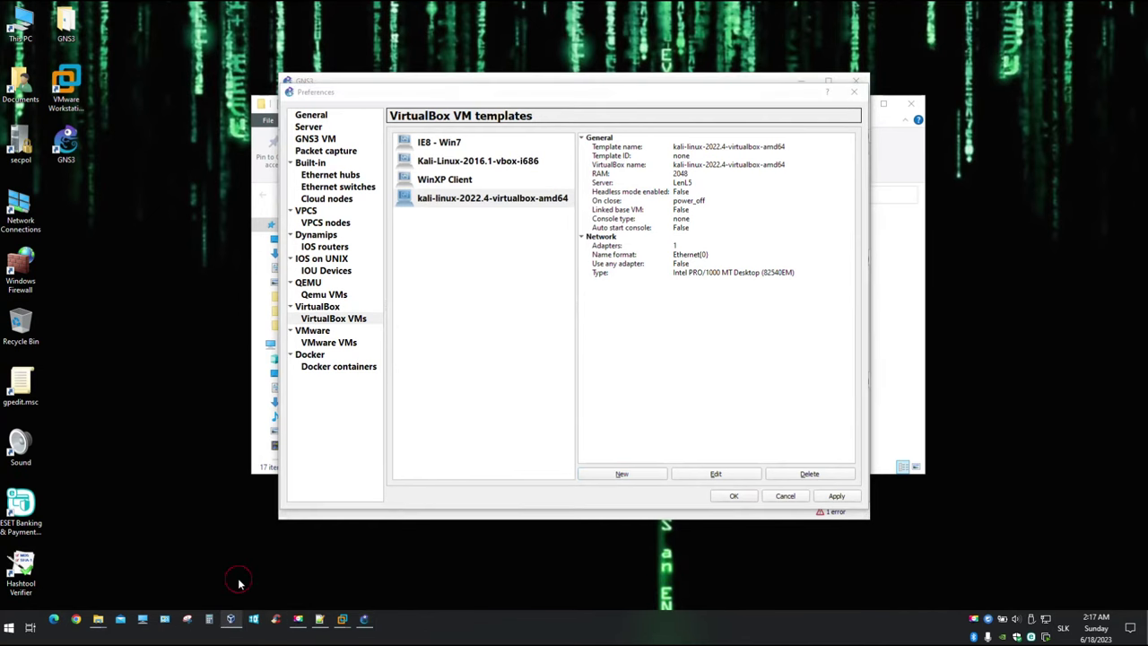
pyautogui.click(266, 175)
pyautogui.rightClick(284, 165)
pyautogui.click(314, 186)
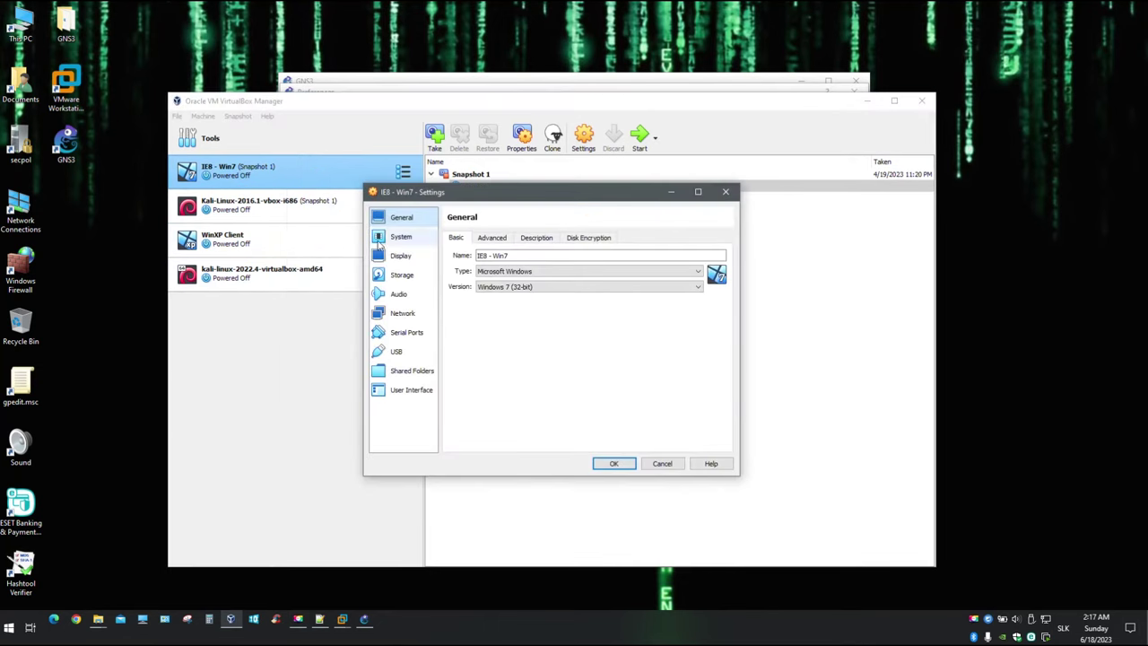
pyautogui.click(404, 313)
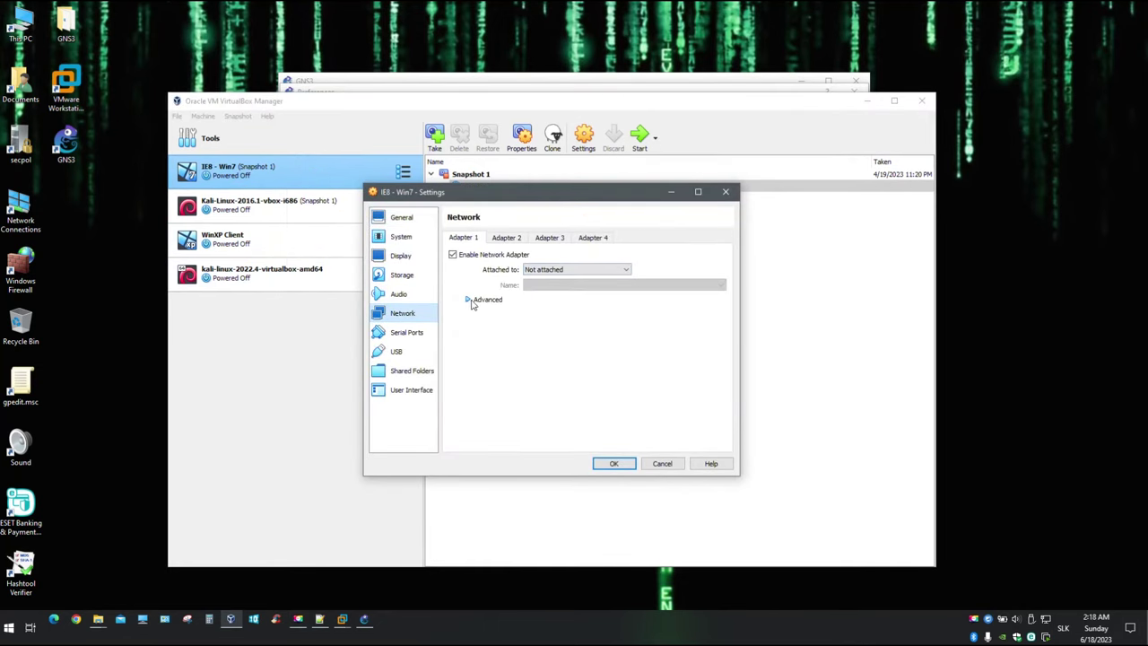
pyautogui.click(468, 301)
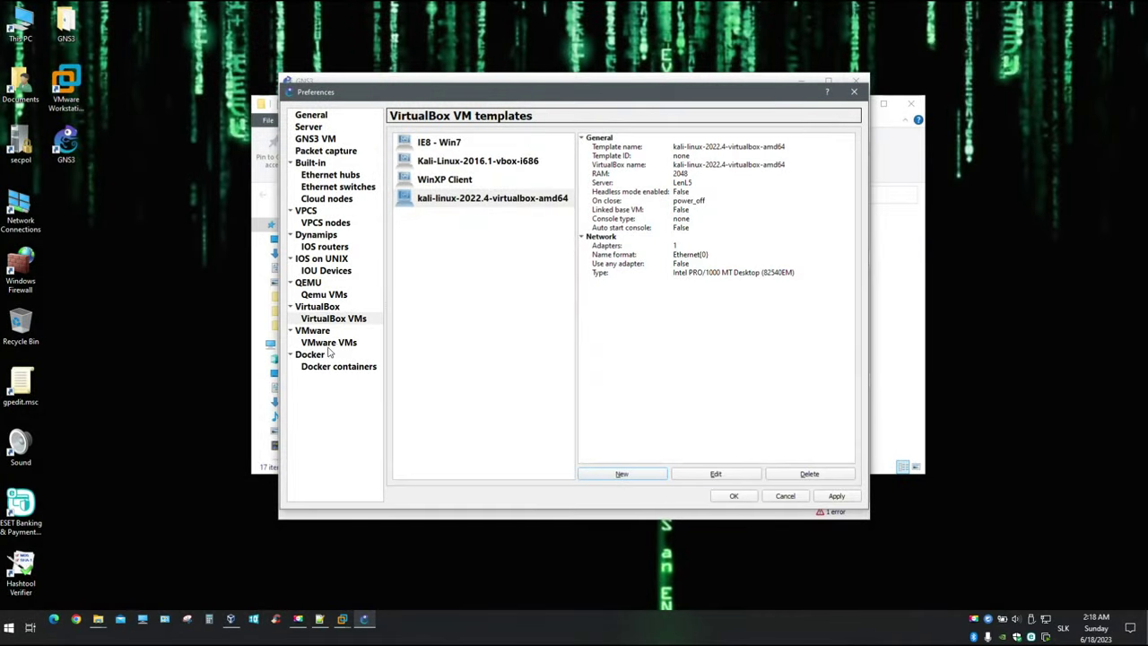
# Show GNS3's VMware VM templates, then switch to VMware Workstation and open Windows 10 x64.vmx from Virtual Machines\VMware on drive F
pyautogui.click(337, 346)
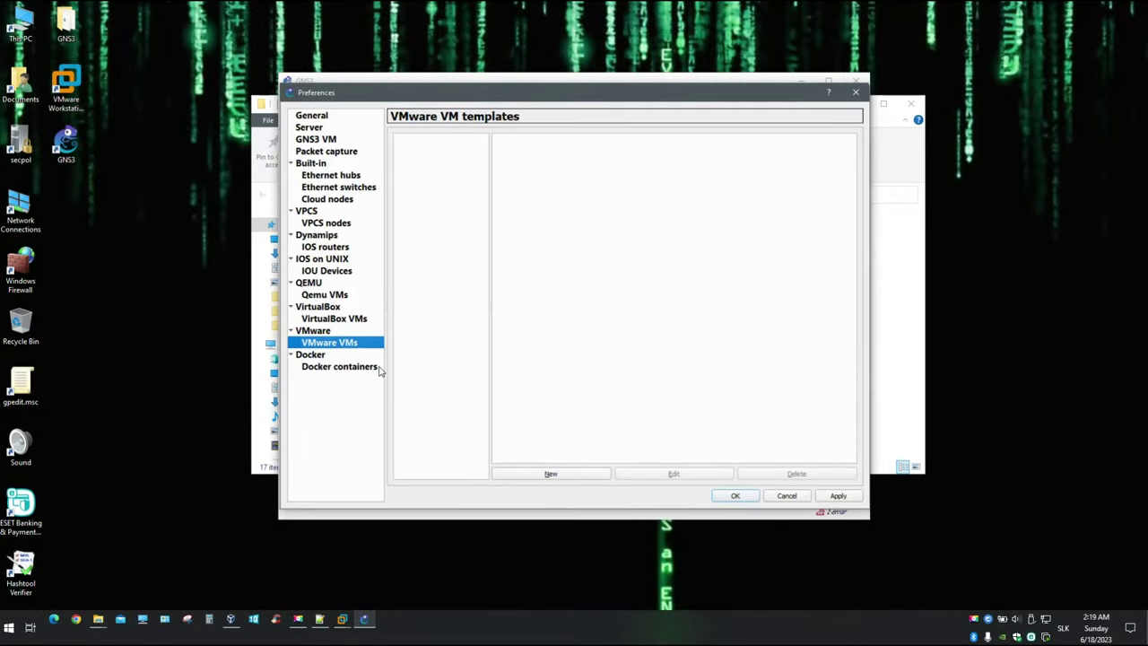
pyautogui.moveTo(342, 619)
pyautogui.click(332, 574)
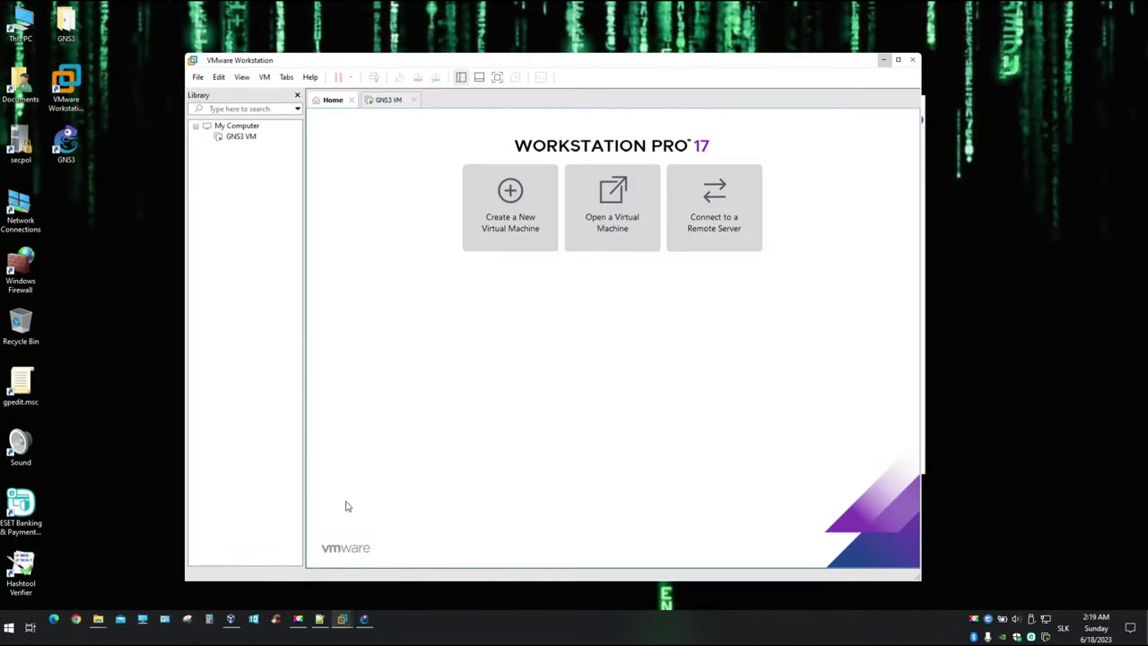
pyautogui.click(218, 77)
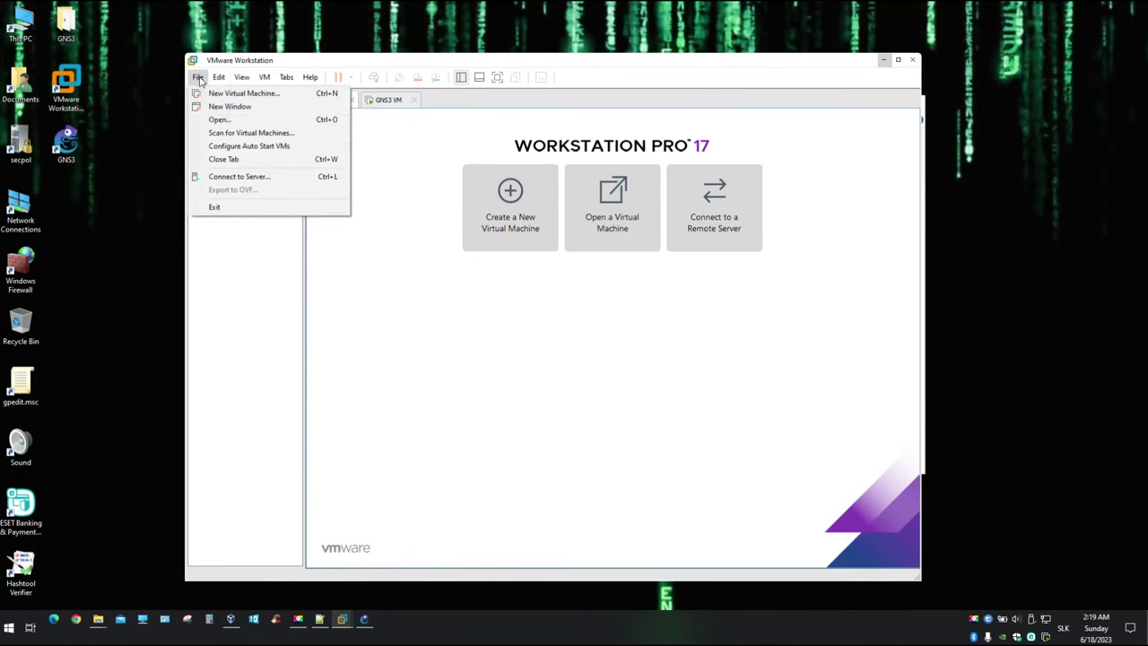
pyautogui.click(218, 122)
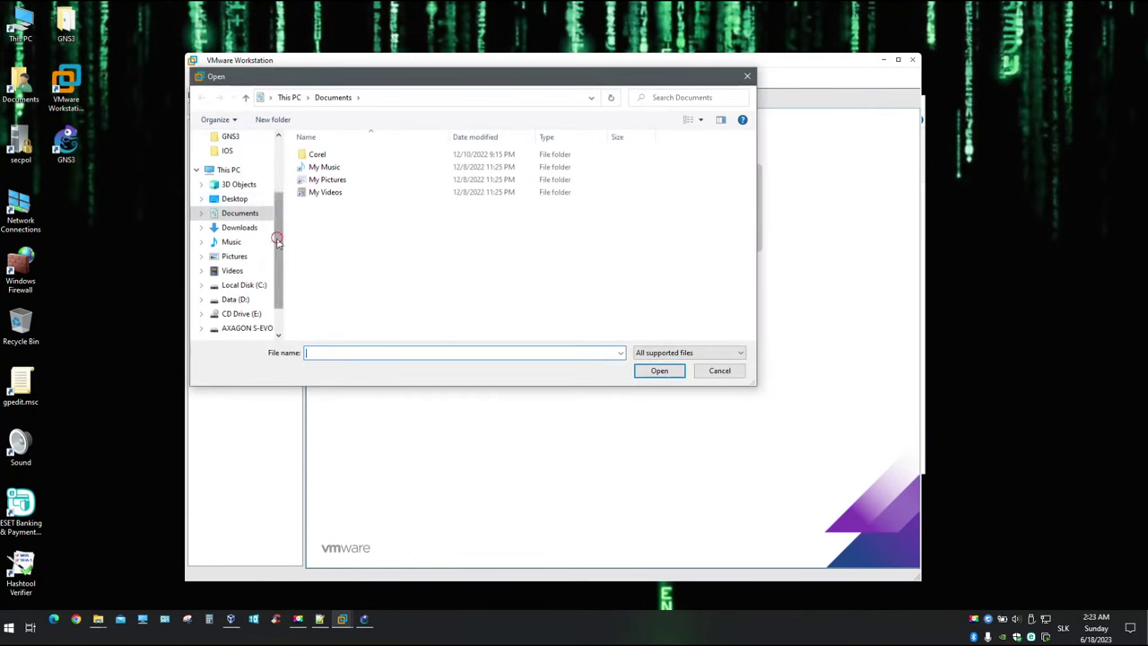
pyautogui.scroll(-2, 242, 269)
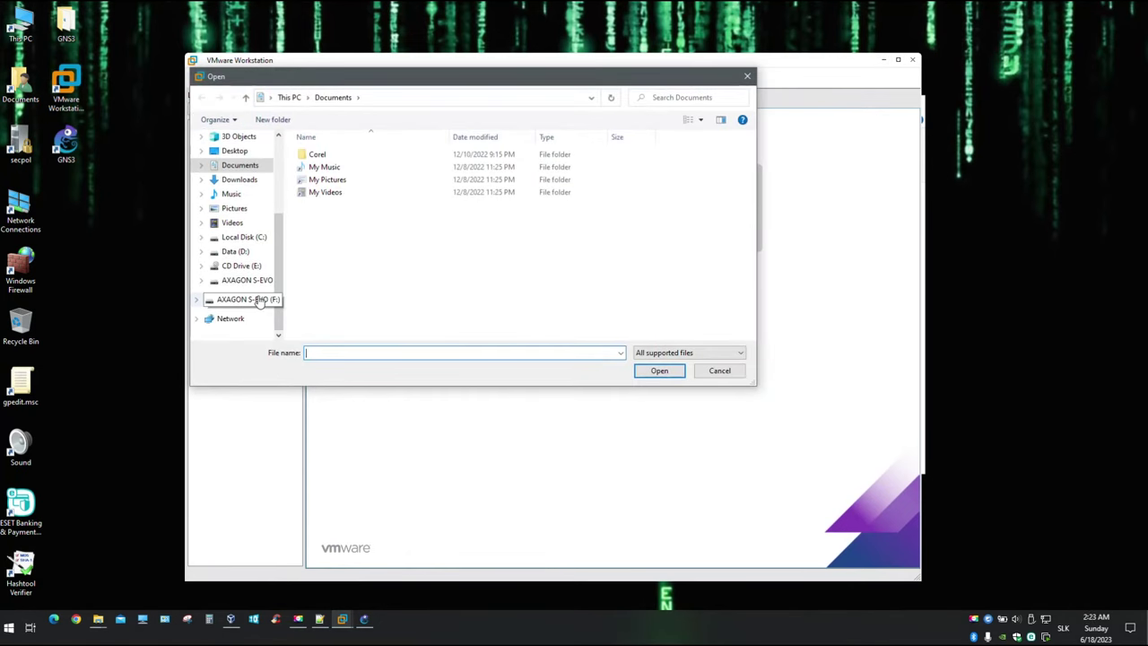
pyautogui.click(250, 299)
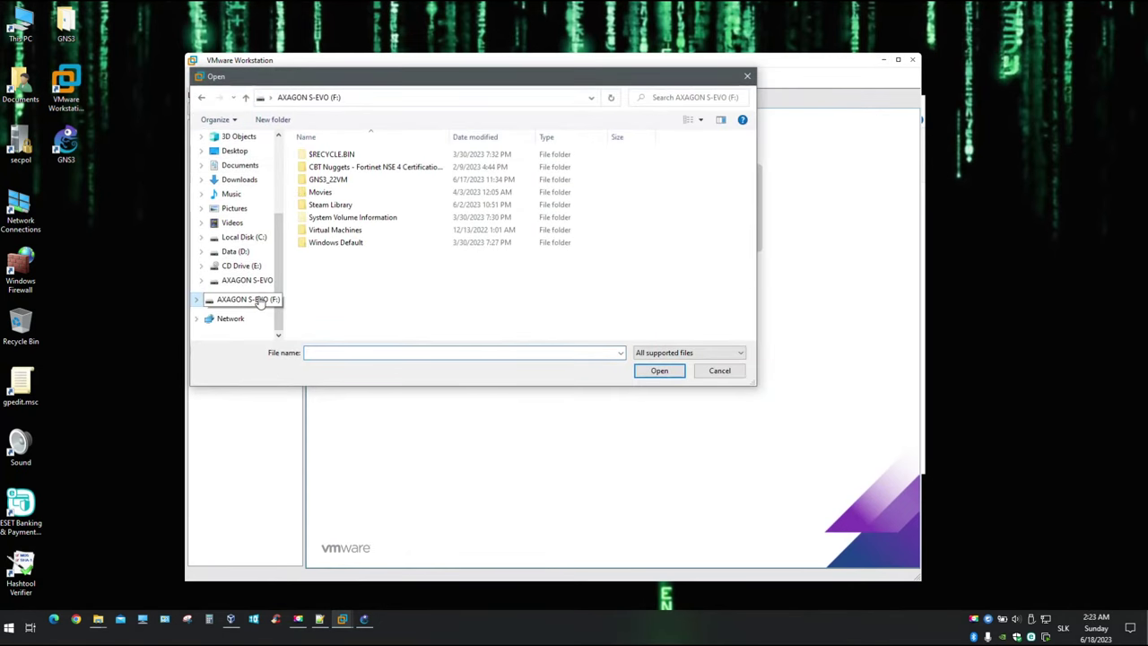
pyautogui.doubleClick(333, 231)
pyautogui.doubleClick(321, 167)
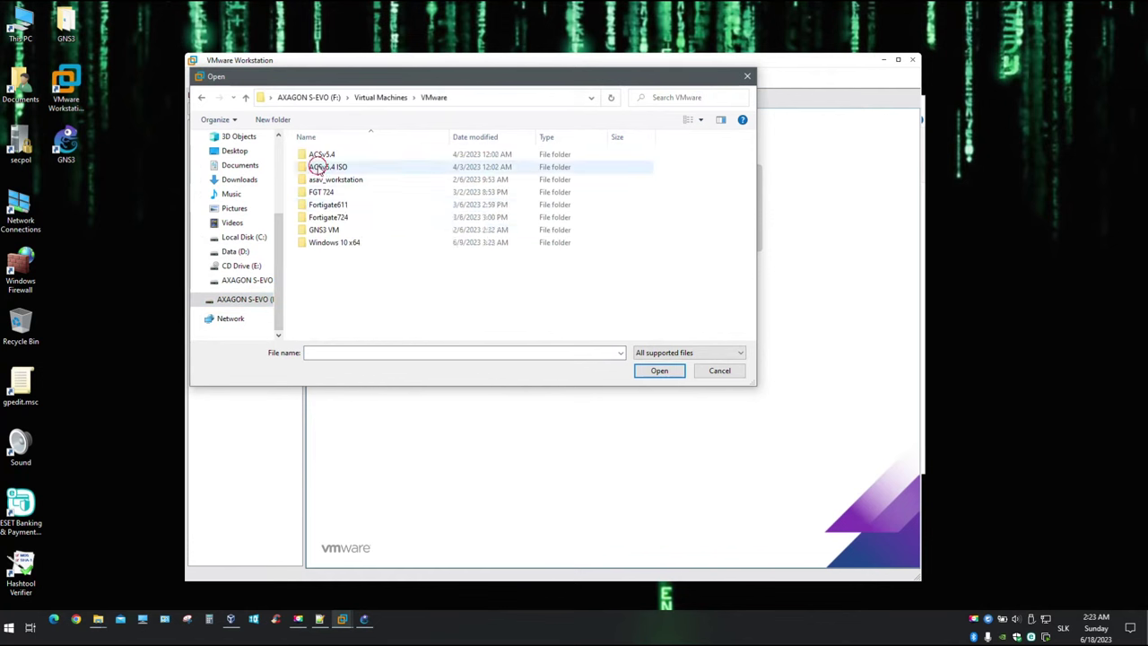
pyautogui.doubleClick(338, 244)
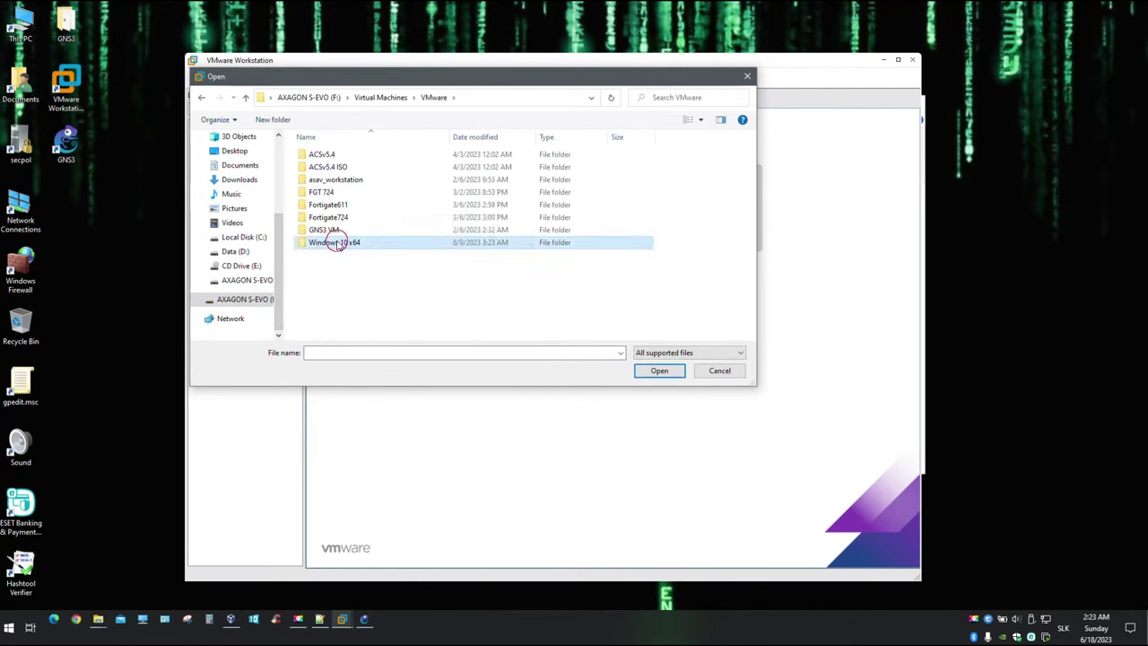
pyautogui.click(336, 167)
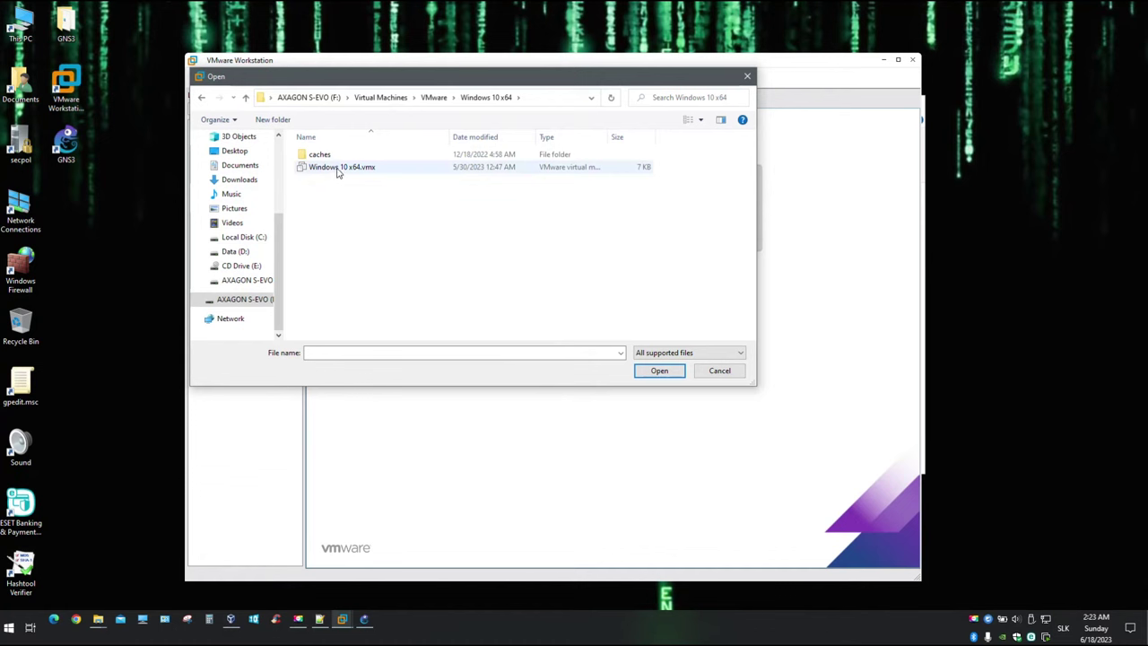
pyautogui.click(653, 372)
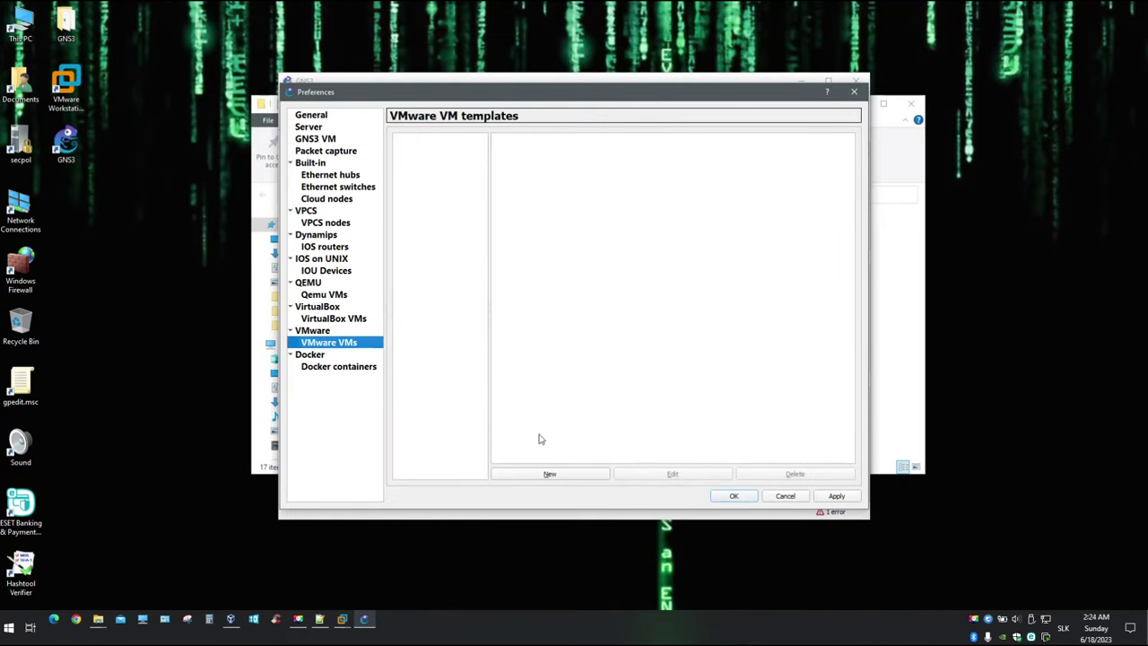
# In the GNS3 preferences, create a VMware VM template for Windows 10 x64 on the local computer and save the preferences
pyautogui.click(565, 474)
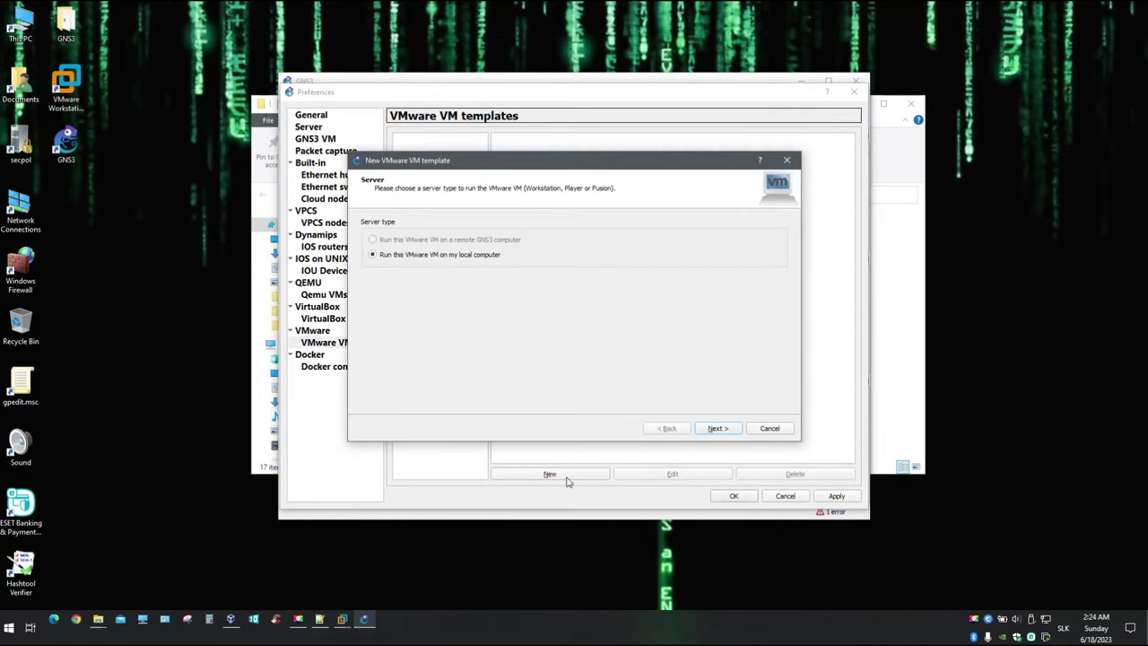
pyautogui.click(718, 431)
pyautogui.click(546, 225)
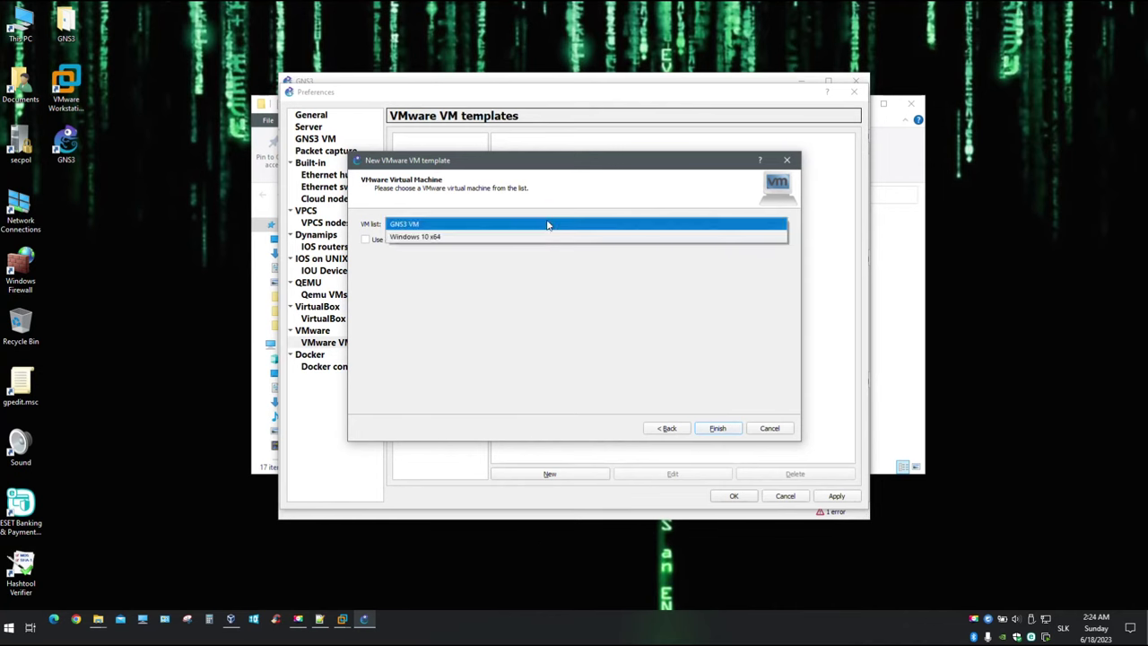
pyautogui.click(529, 235)
pyautogui.click(717, 429)
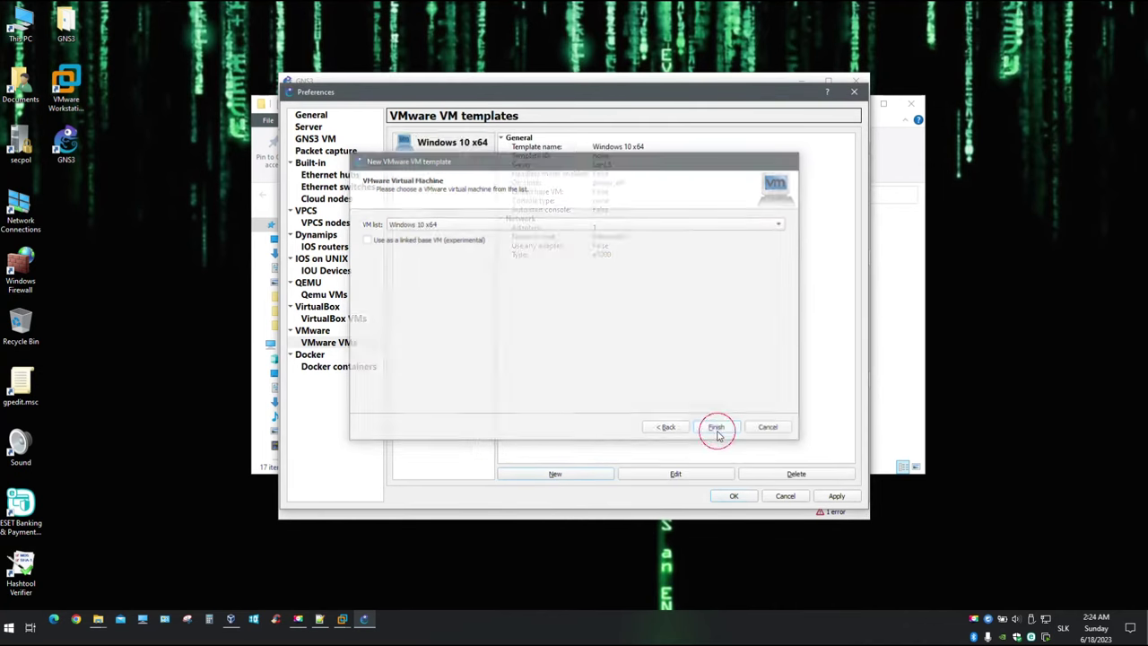
pyautogui.click(734, 497)
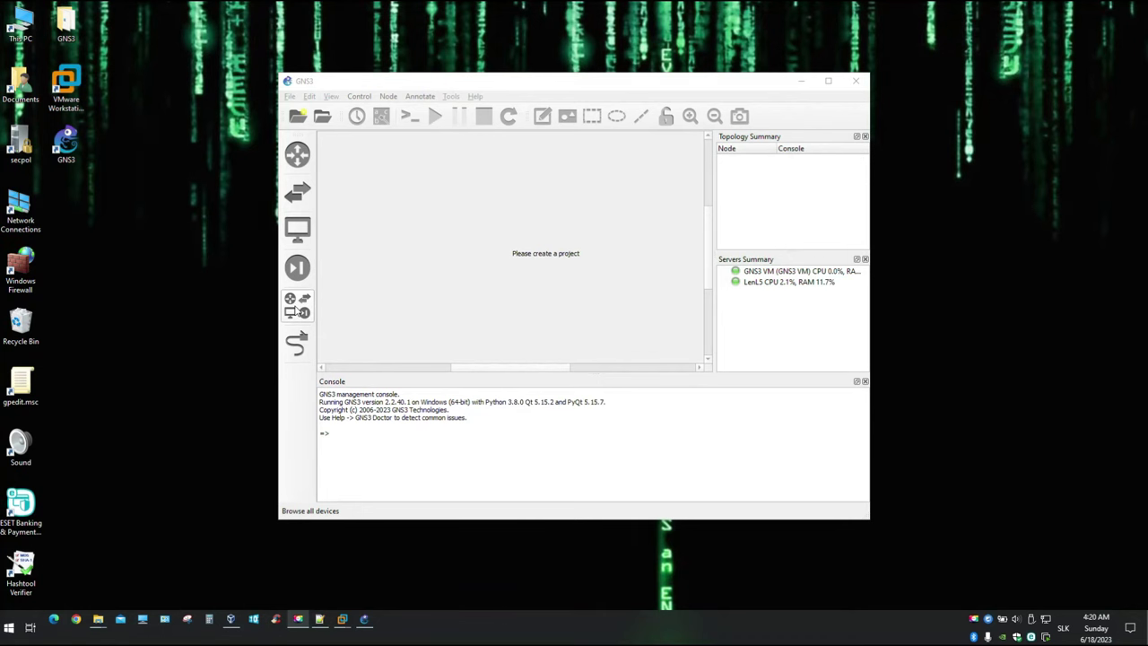
# Start installing the Cisco IOSvL2 switch appliance from the GNS3 server on the GNS3 VM, using qemu-system-x86_64 (v4.2.1)
pyautogui.click(299, 308)
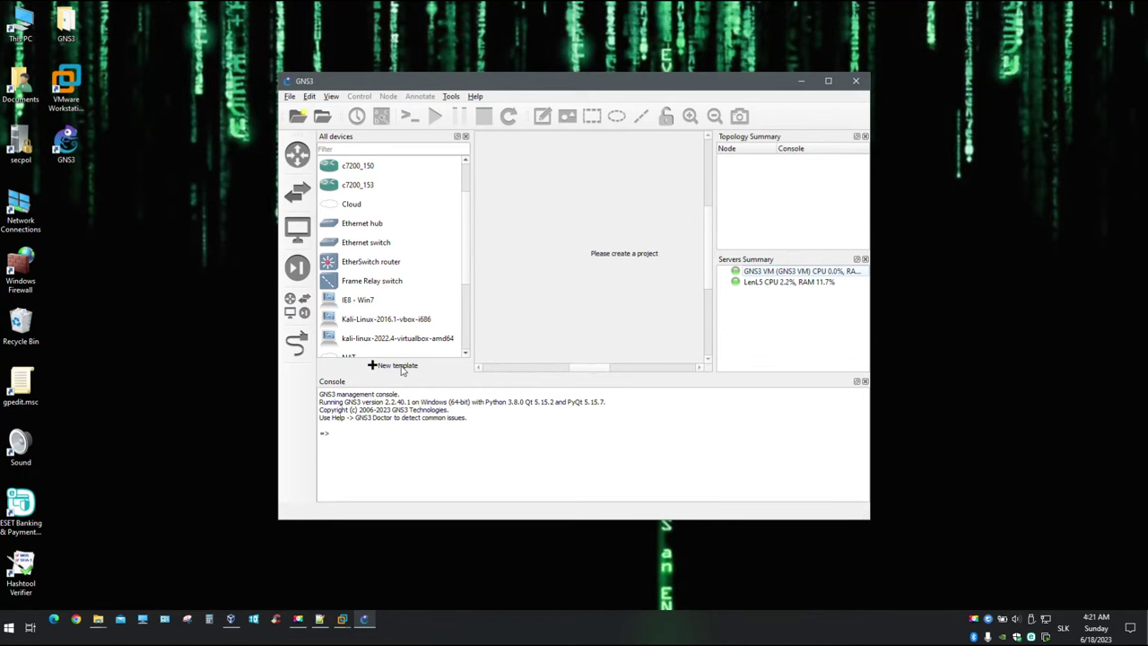
pyautogui.click(400, 366)
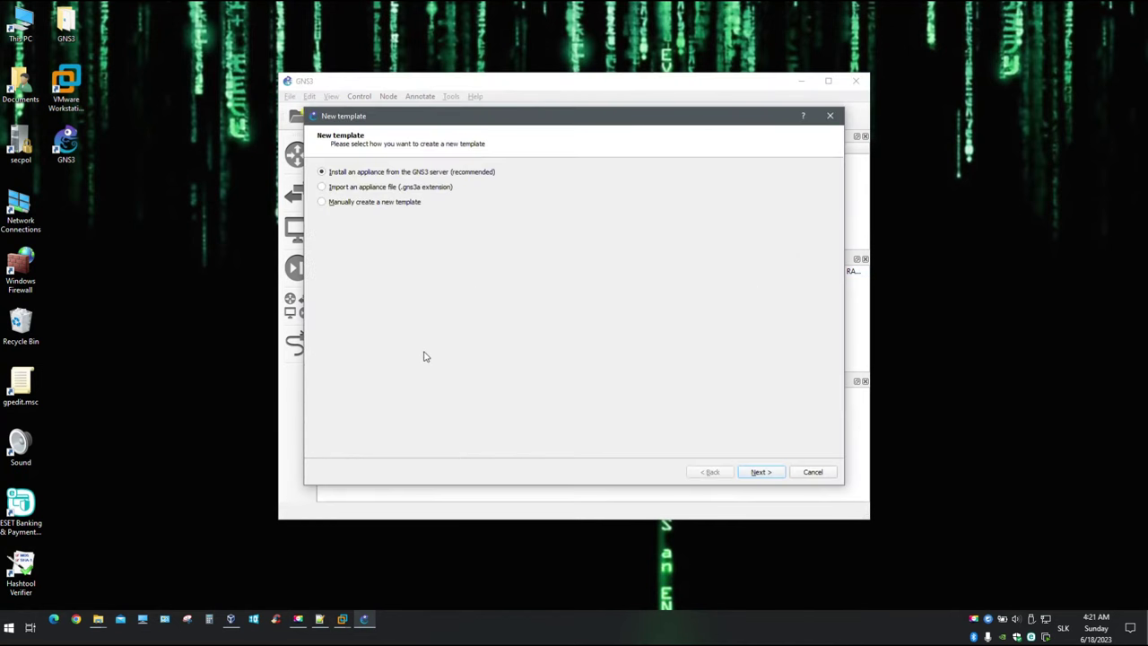
pyautogui.click(761, 472)
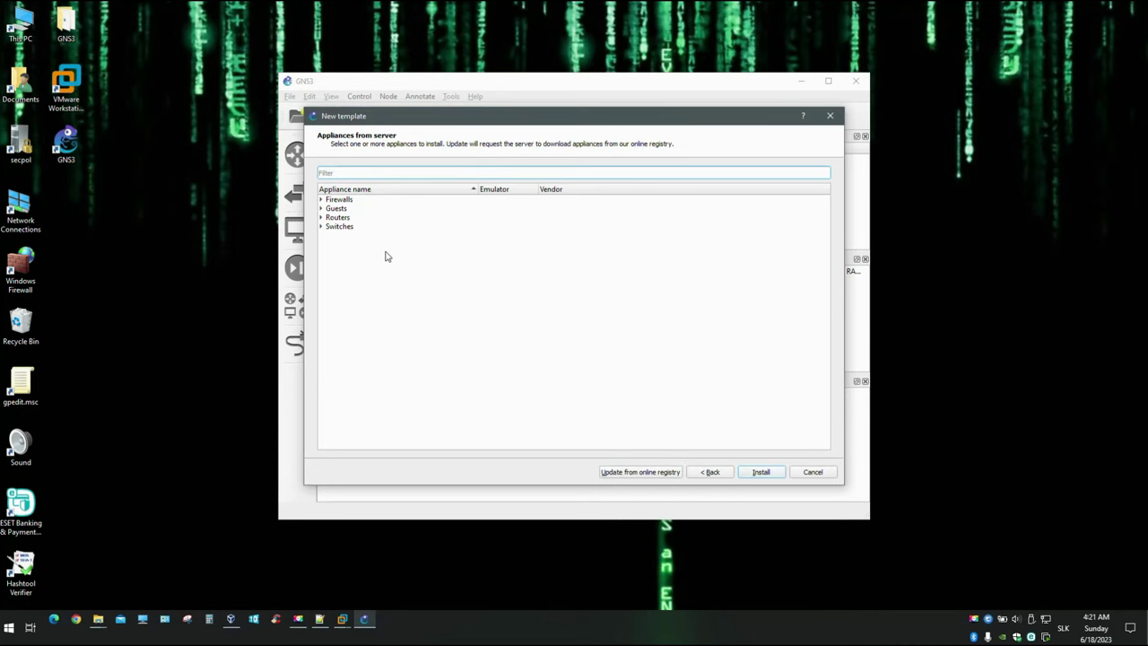
pyautogui.click(321, 226)
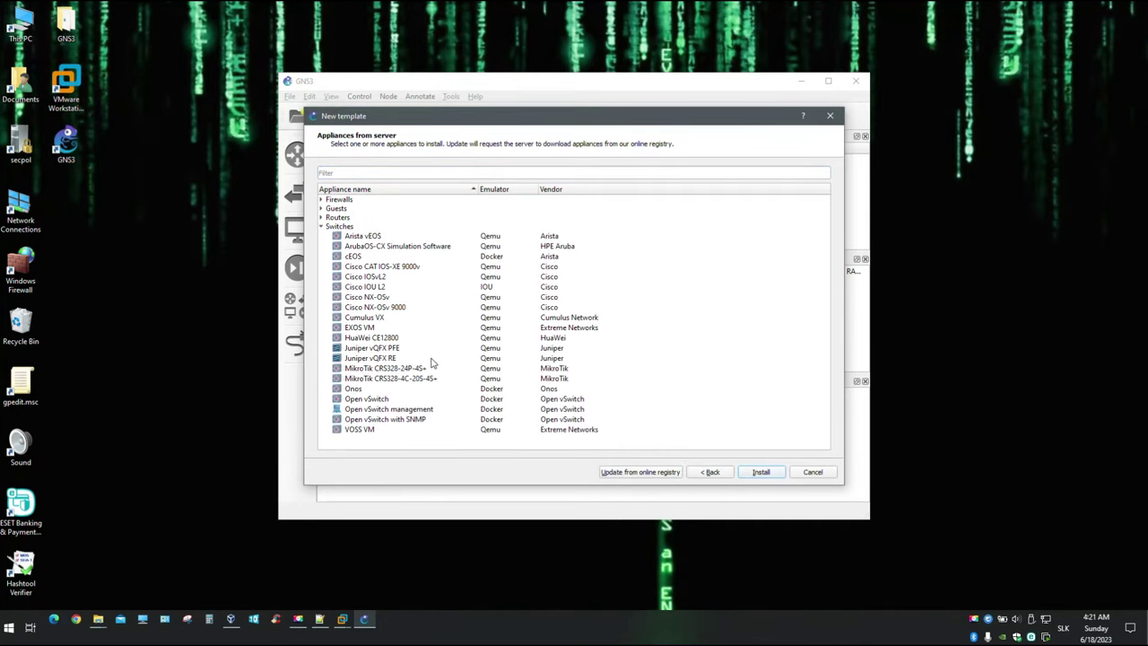
pyautogui.click(386, 287)
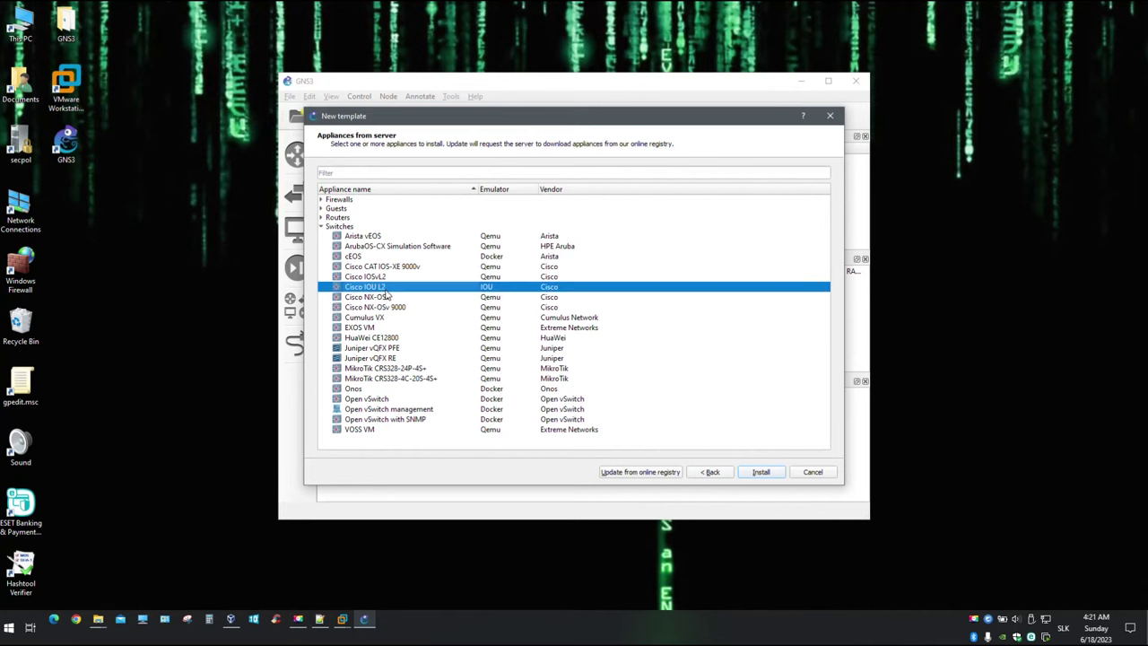
pyautogui.click(388, 276)
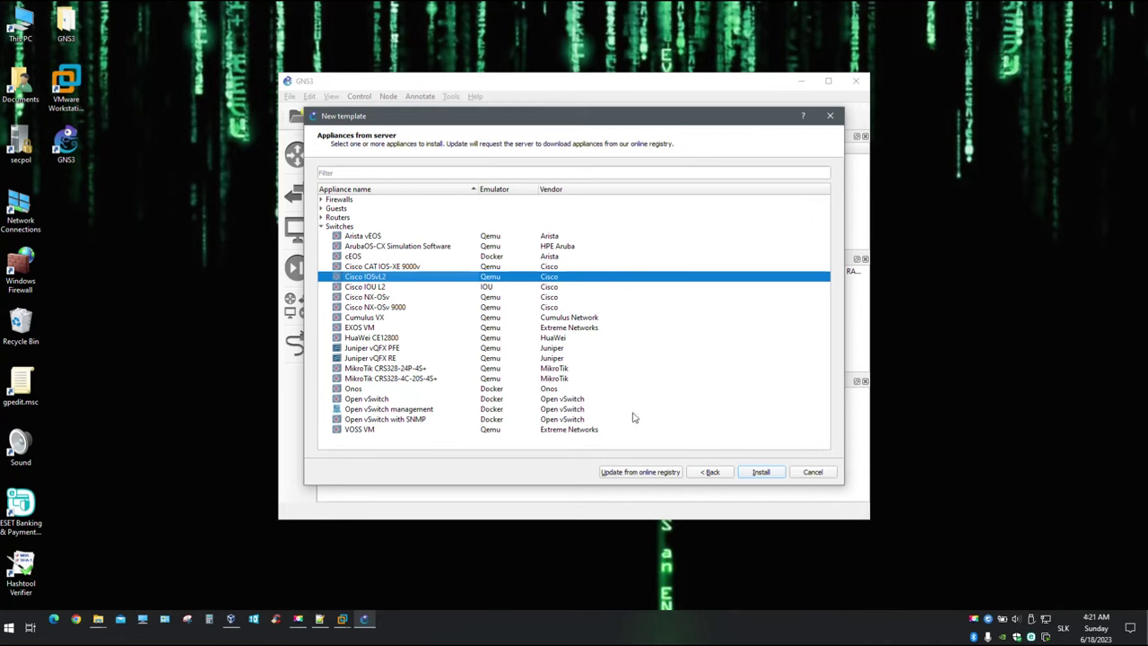
pyautogui.click(768, 476)
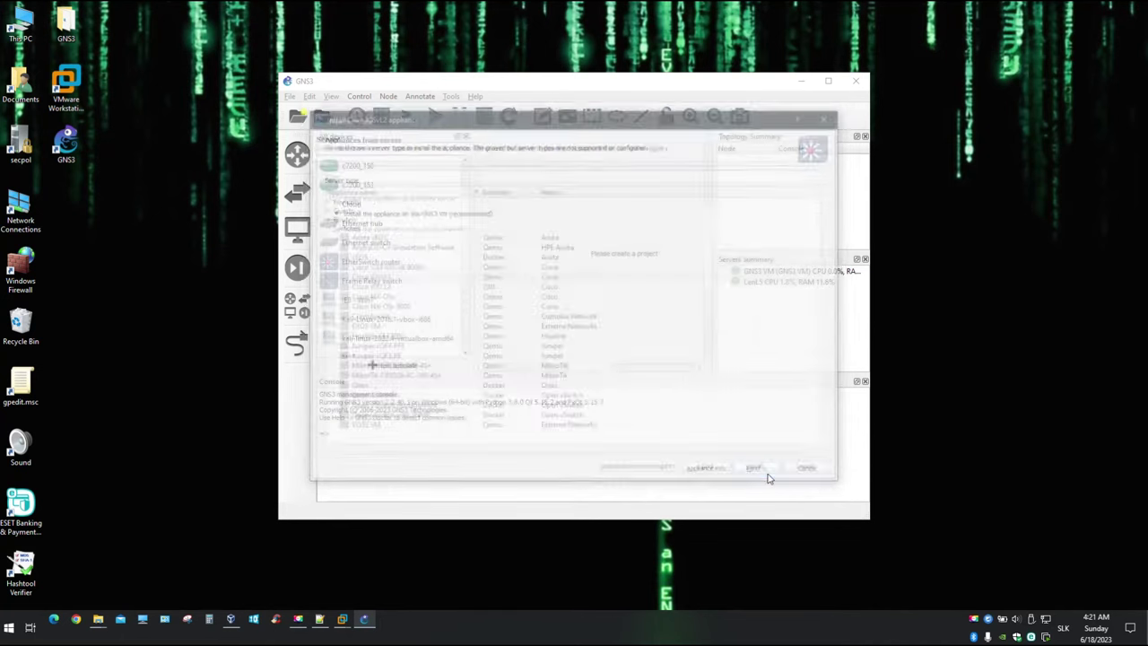
pyautogui.click(759, 473)
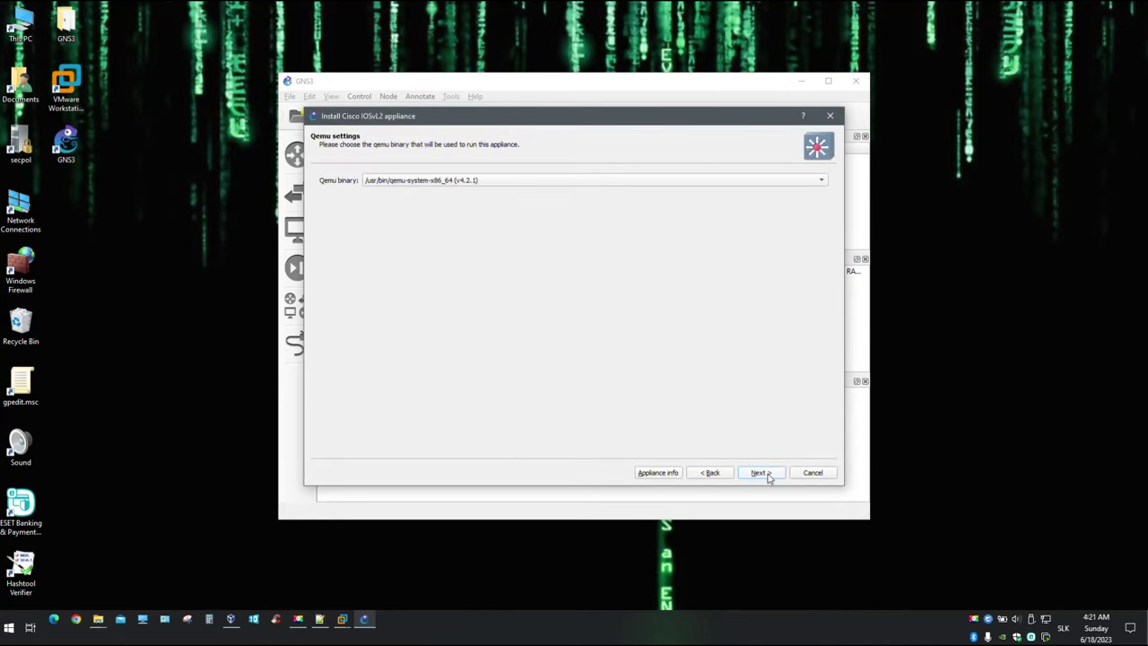
pyautogui.click(759, 473)
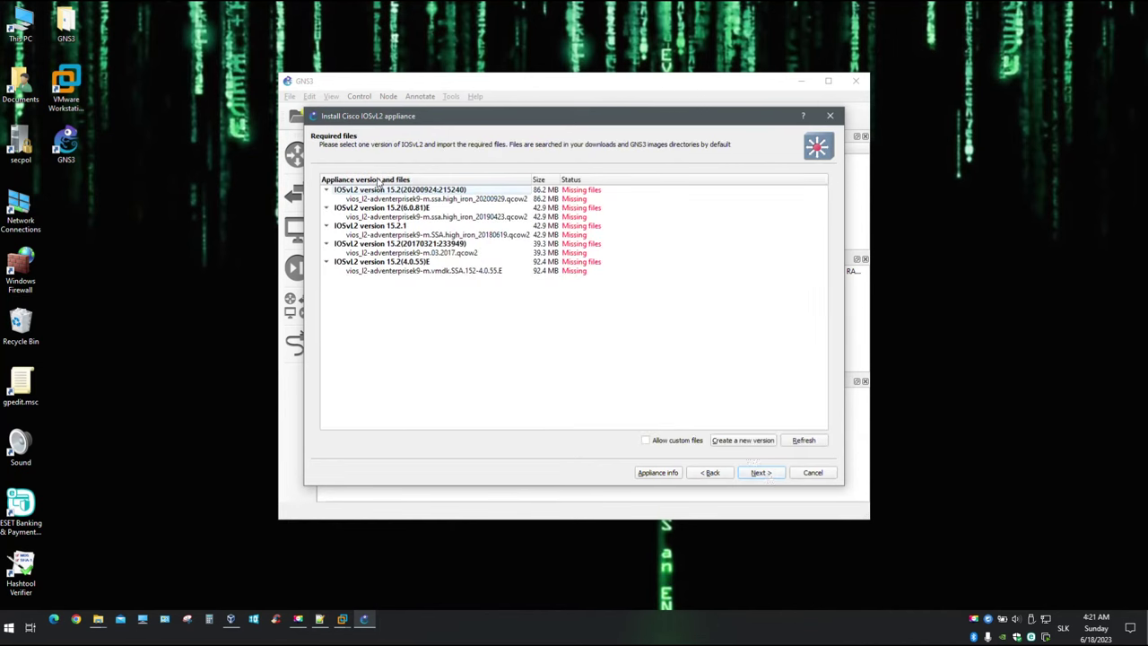
# Import vios_l2-adventerprisek9-m.ssa.high_iron_20200929.qcow2 from the desktop GNS3 folder as the image for IOSvL2 version 15.2(20200924:215240)
pyautogui.click(408, 199)
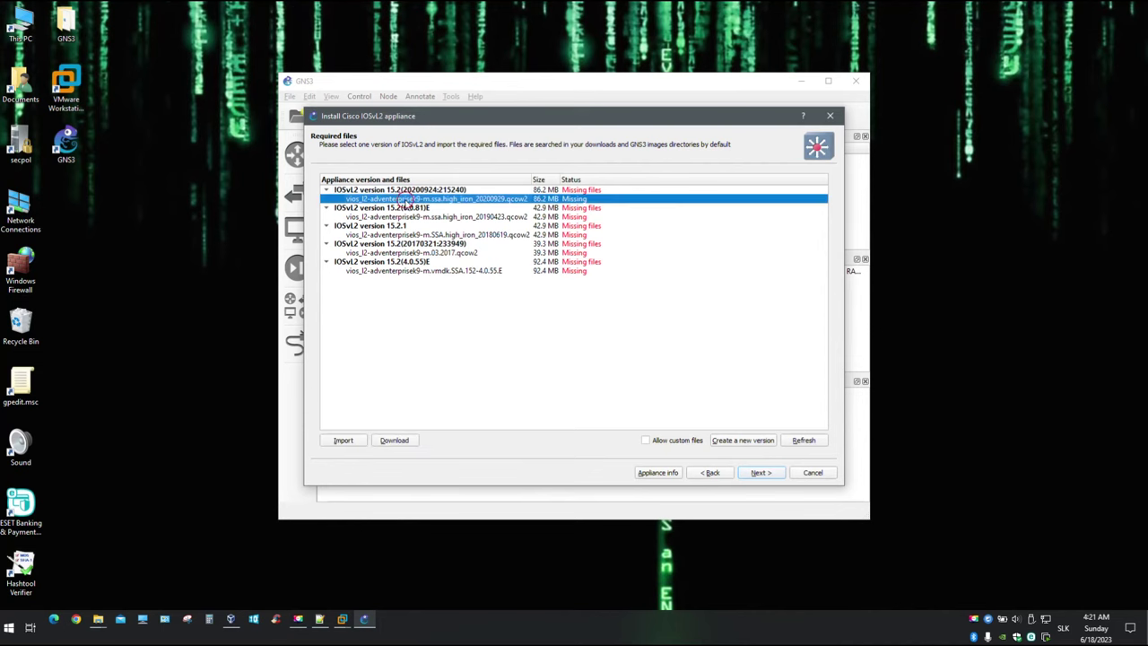
pyautogui.click(342, 439)
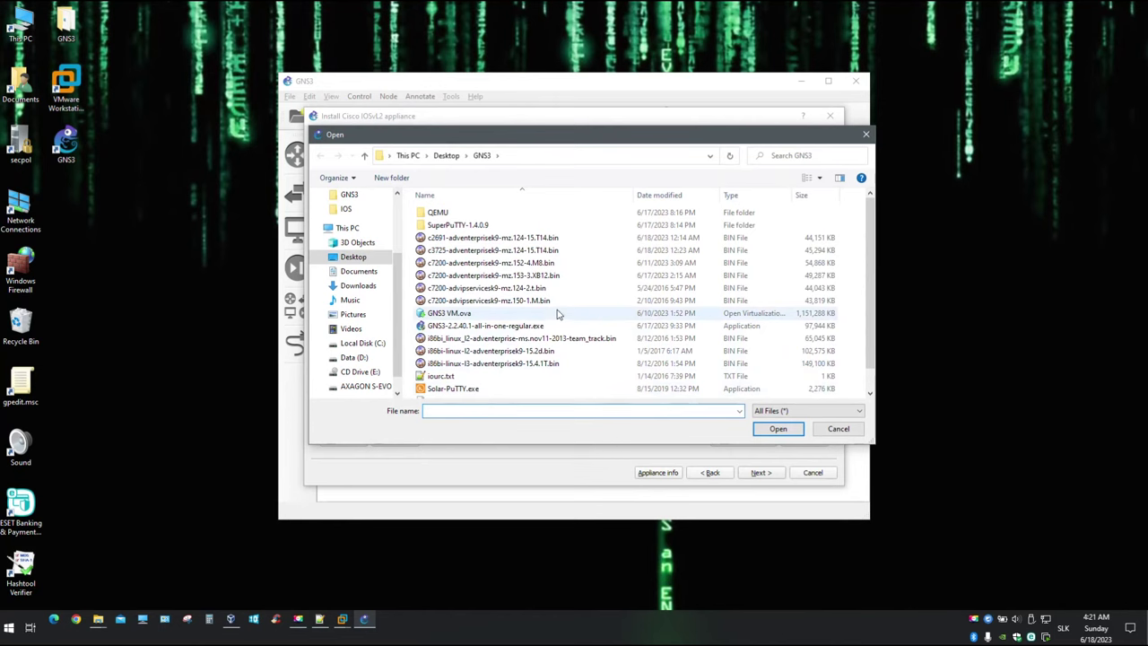
pyautogui.scroll(-1, 556, 331)
pyautogui.click(535, 379)
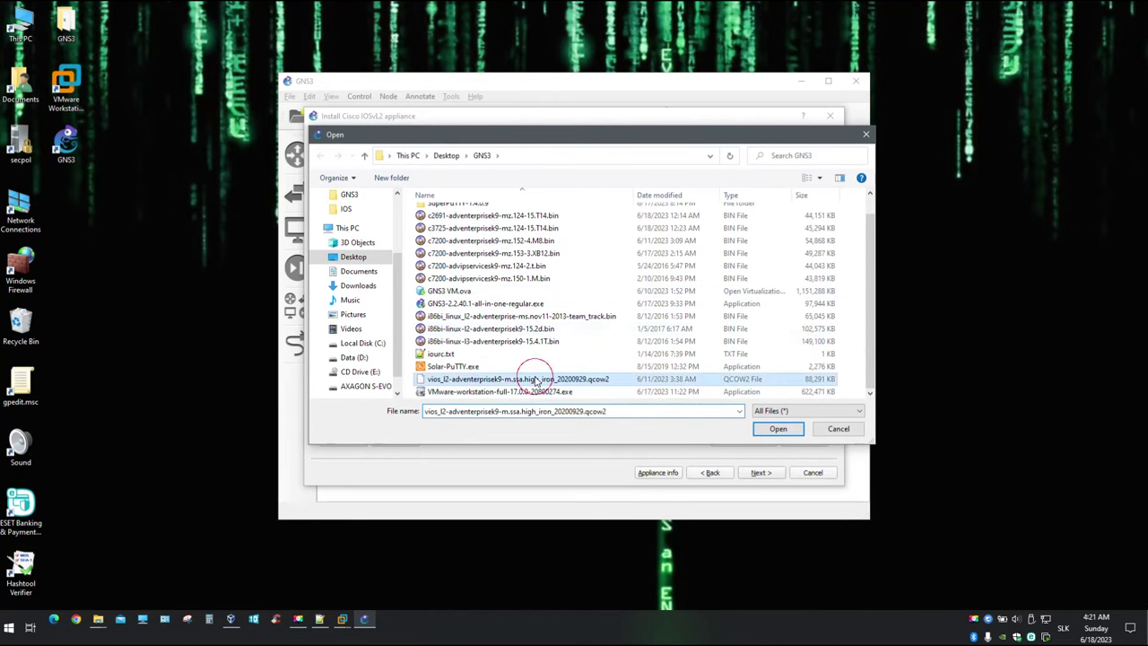
pyautogui.click(776, 430)
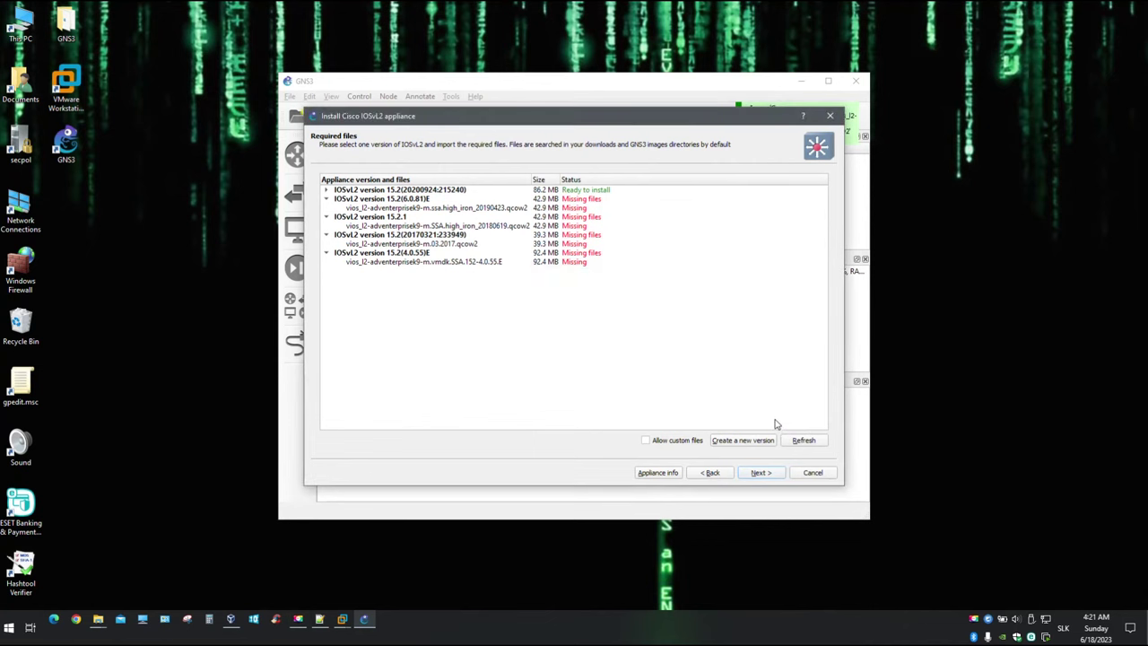
# Install Cisco IOSvL2 version 15.2(20200924:215240), finish the appliance wizard and select the new template among all devices
pyautogui.click(329, 190)
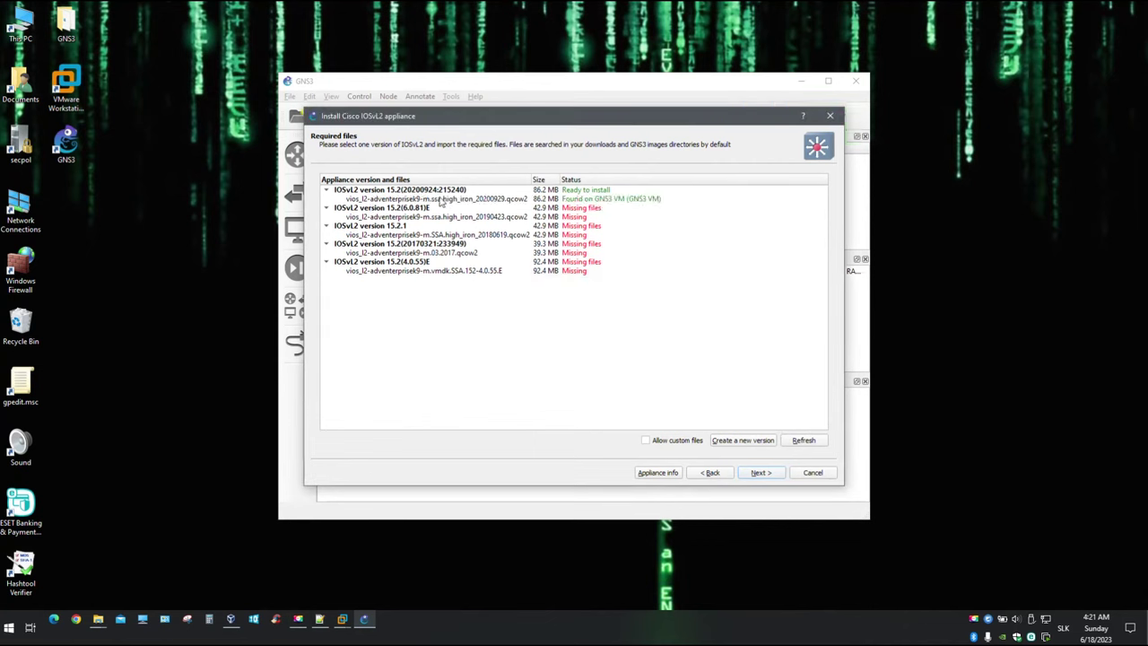
pyautogui.click(439, 198)
pyautogui.click(762, 477)
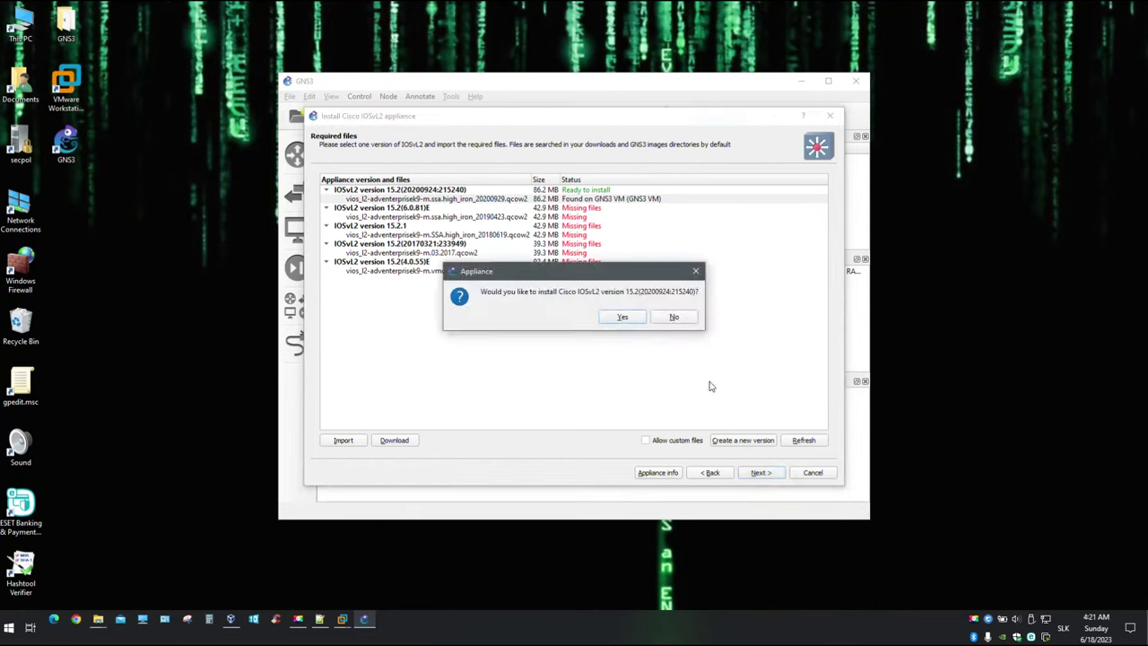
pyautogui.click(623, 317)
pyautogui.click(759, 473)
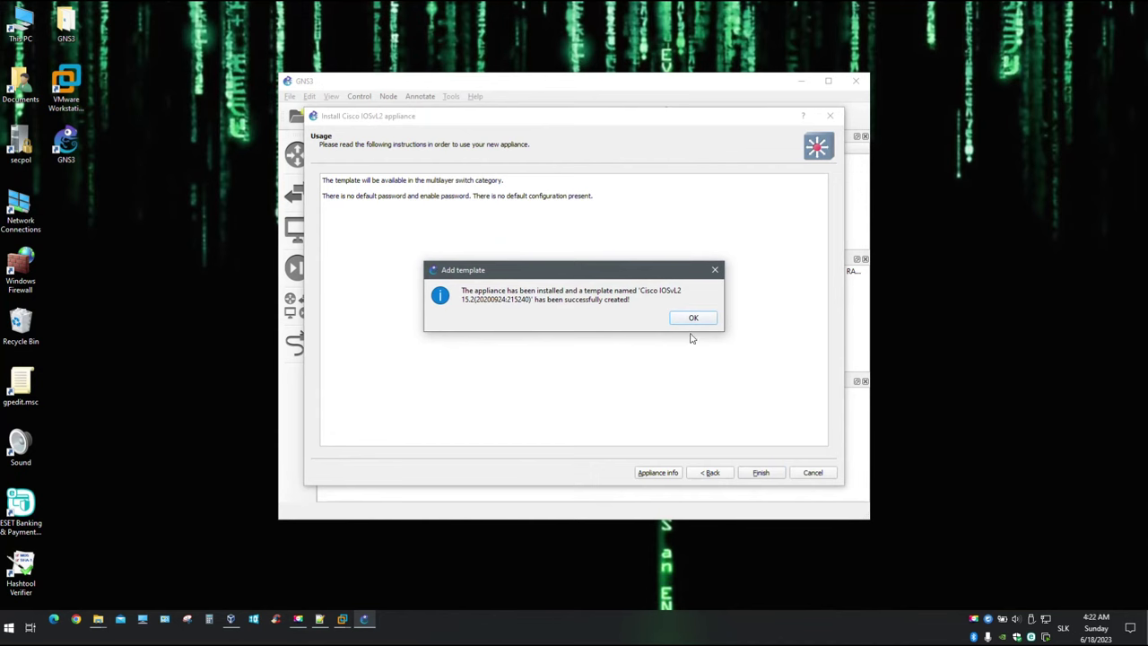
pyautogui.click(694, 319)
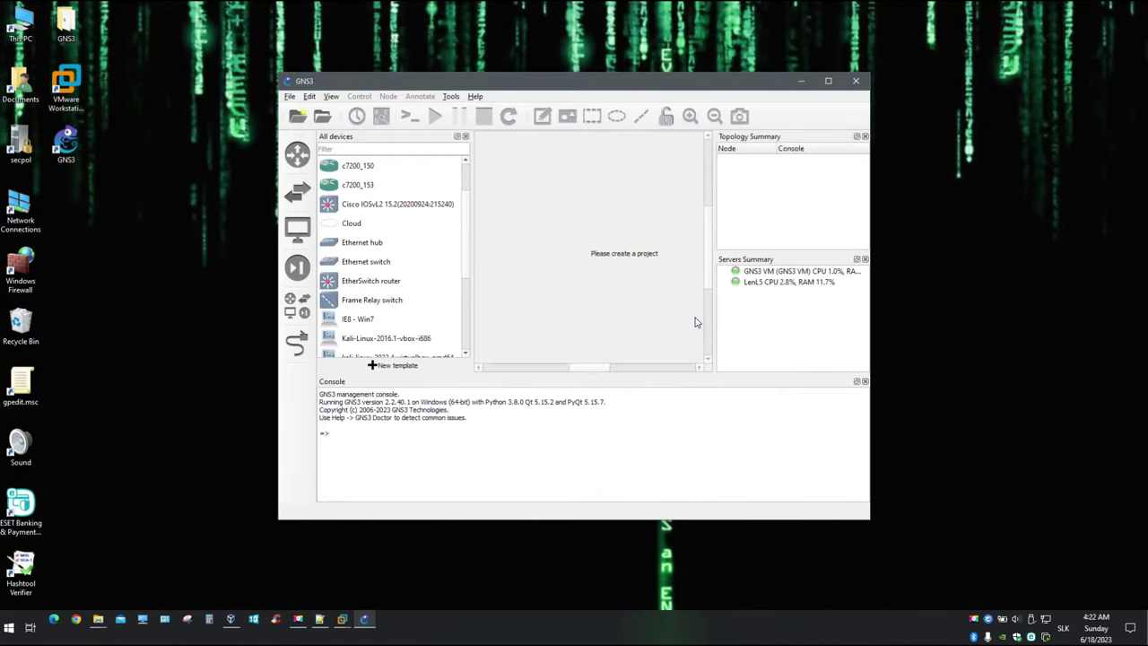
pyautogui.click(411, 207)
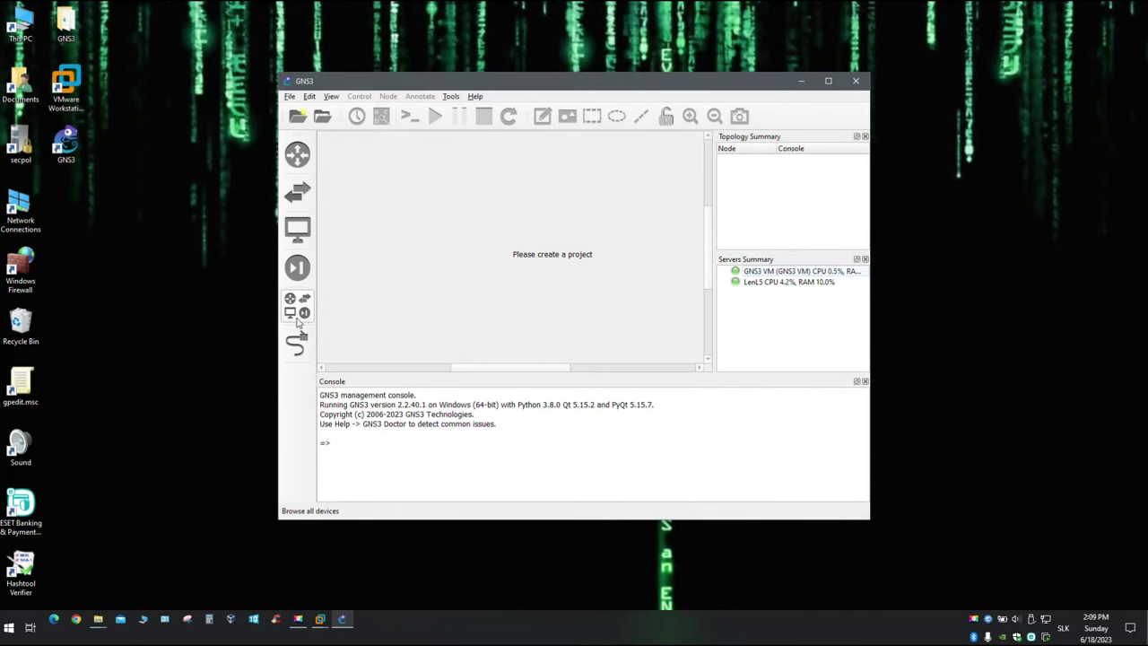
# Start installing the FortiGate firewall appliance from the GNS3 server on the GNS3 VM and proceed to its required files
pyautogui.click(296, 313)
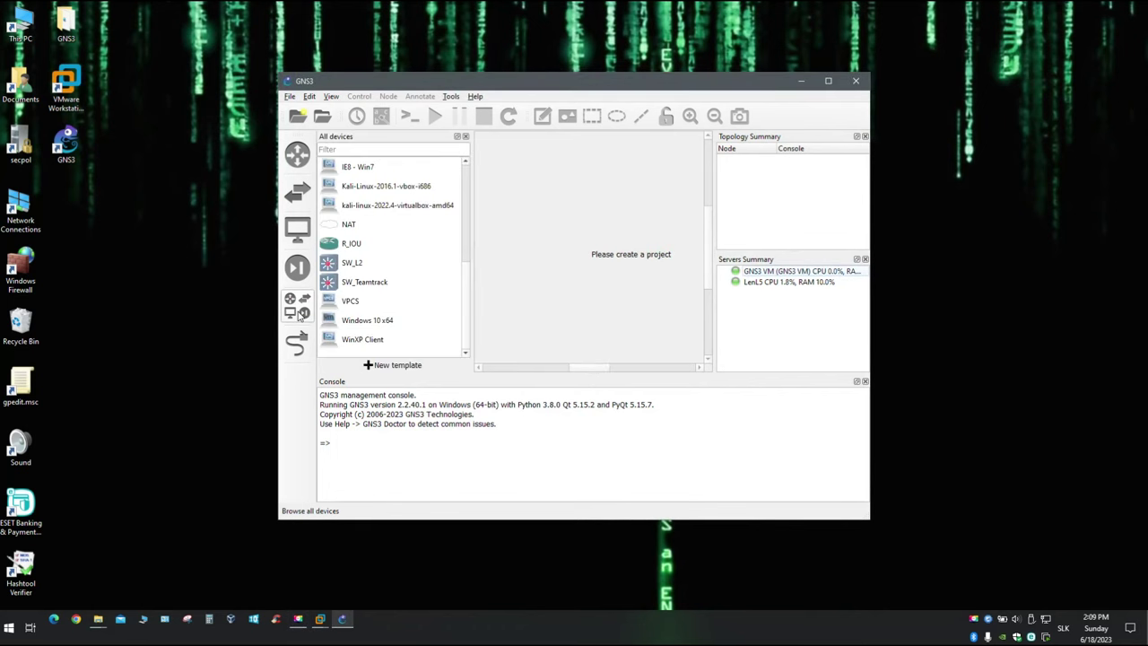
pyautogui.click(390, 366)
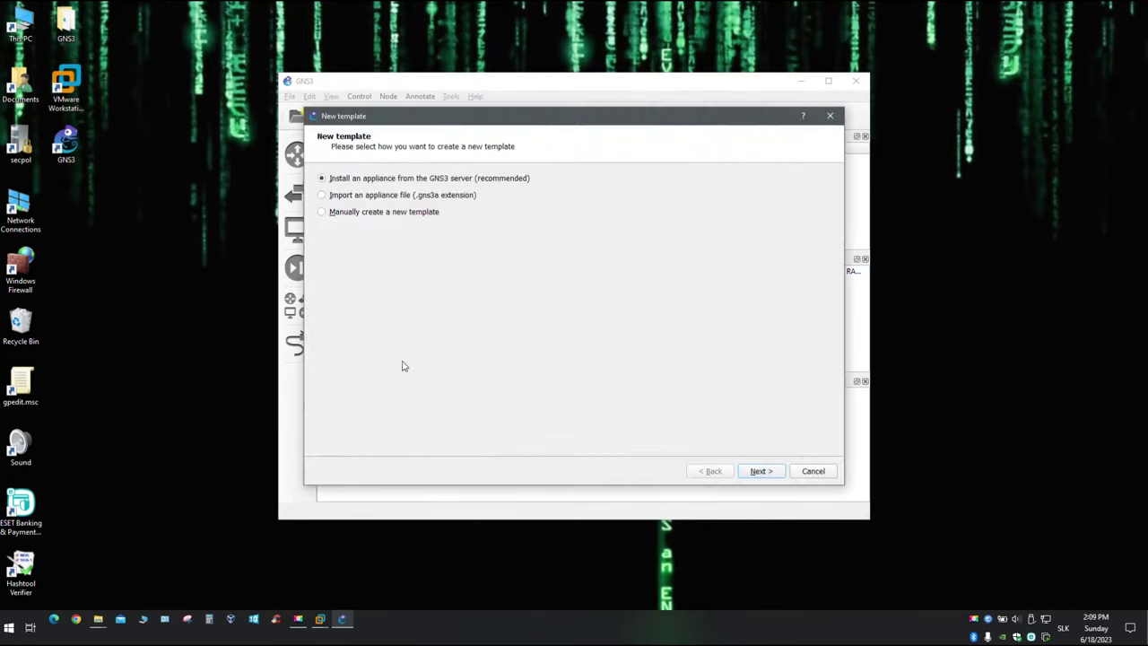
pyautogui.click(758, 473)
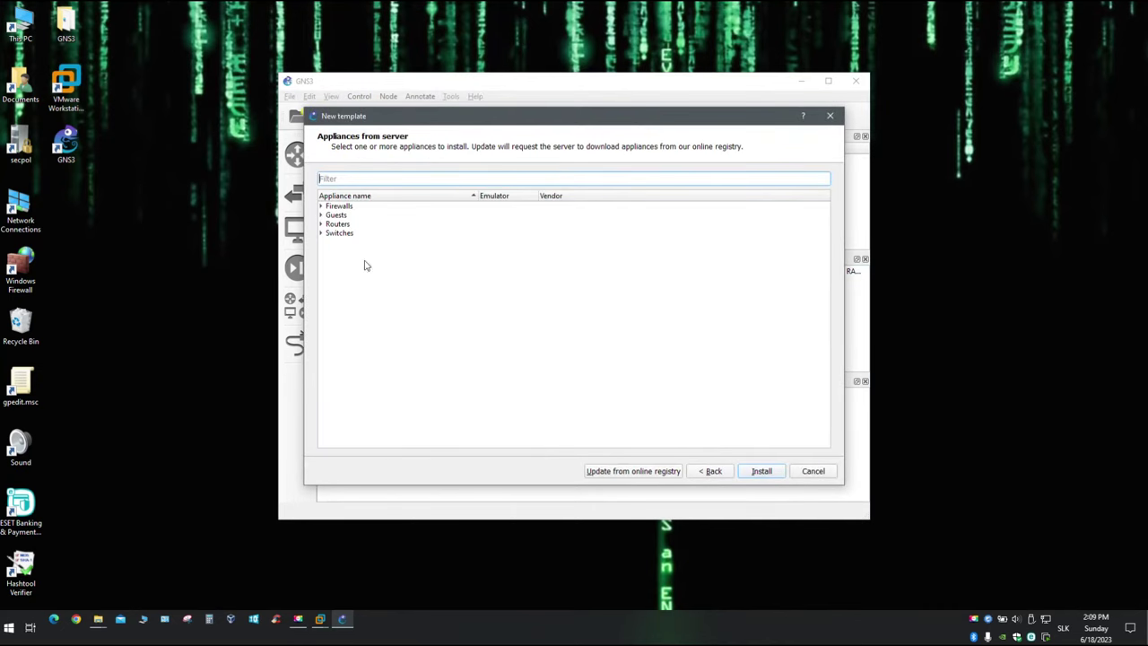
pyautogui.click(321, 206)
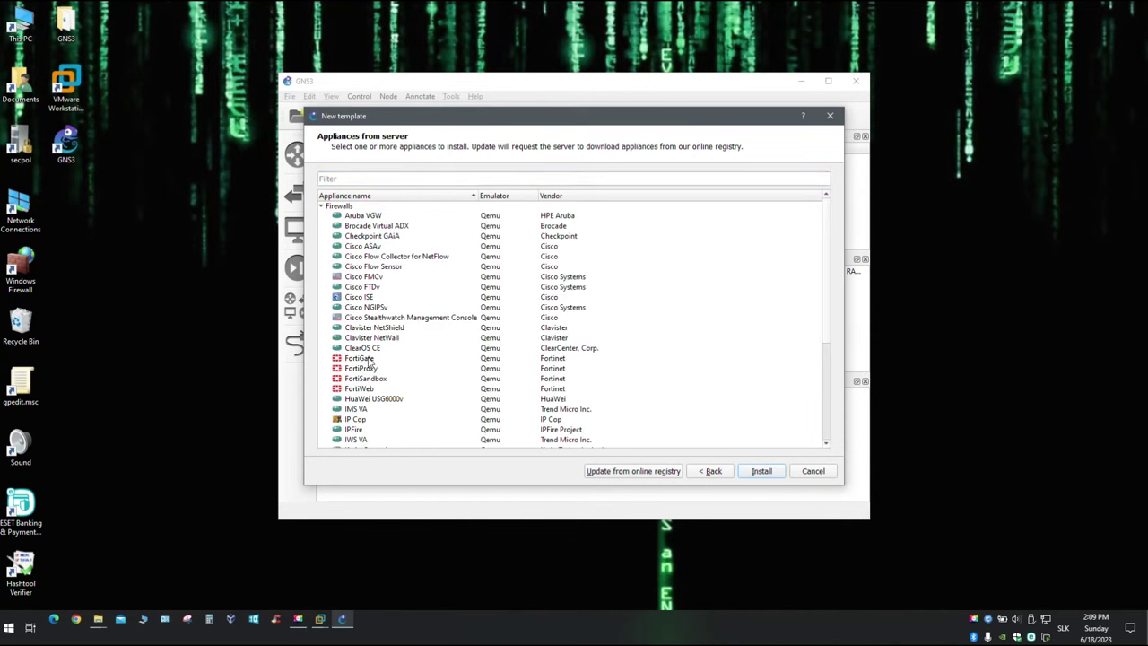
pyautogui.click(351, 359)
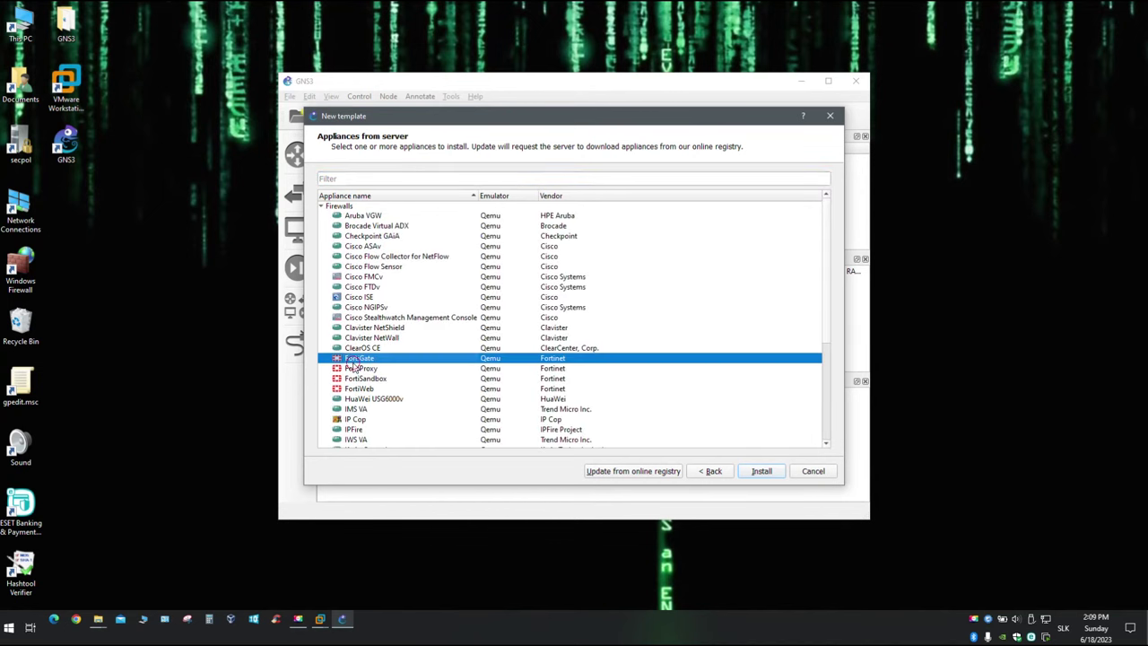
pyautogui.click(764, 473)
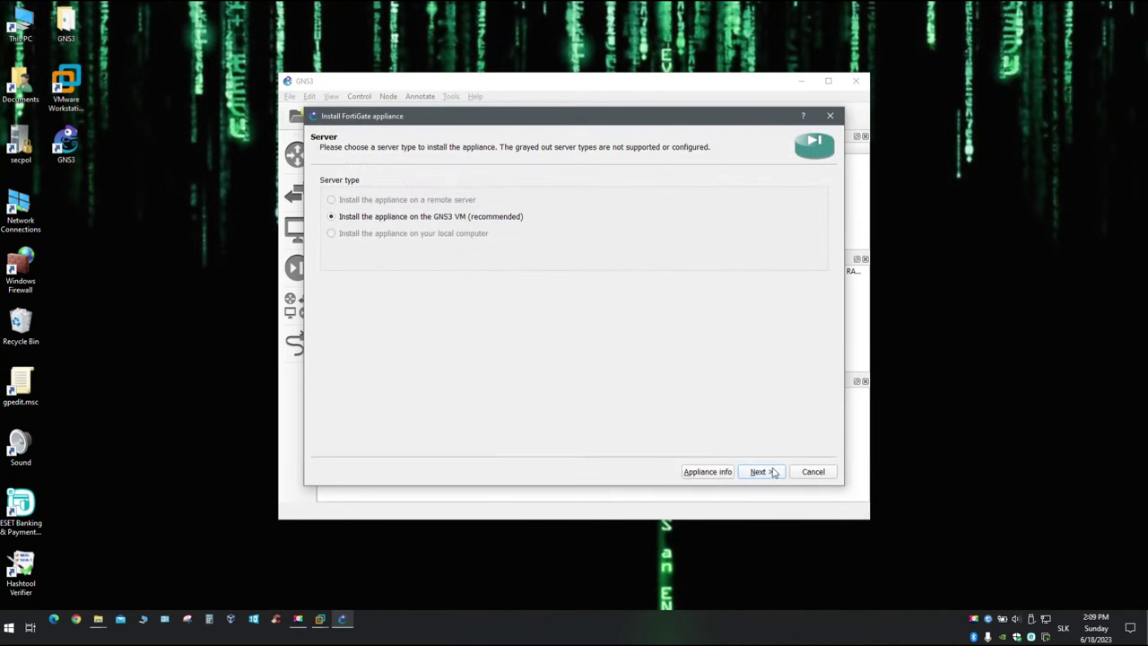
pyautogui.click(761, 472)
pyautogui.click(764, 472)
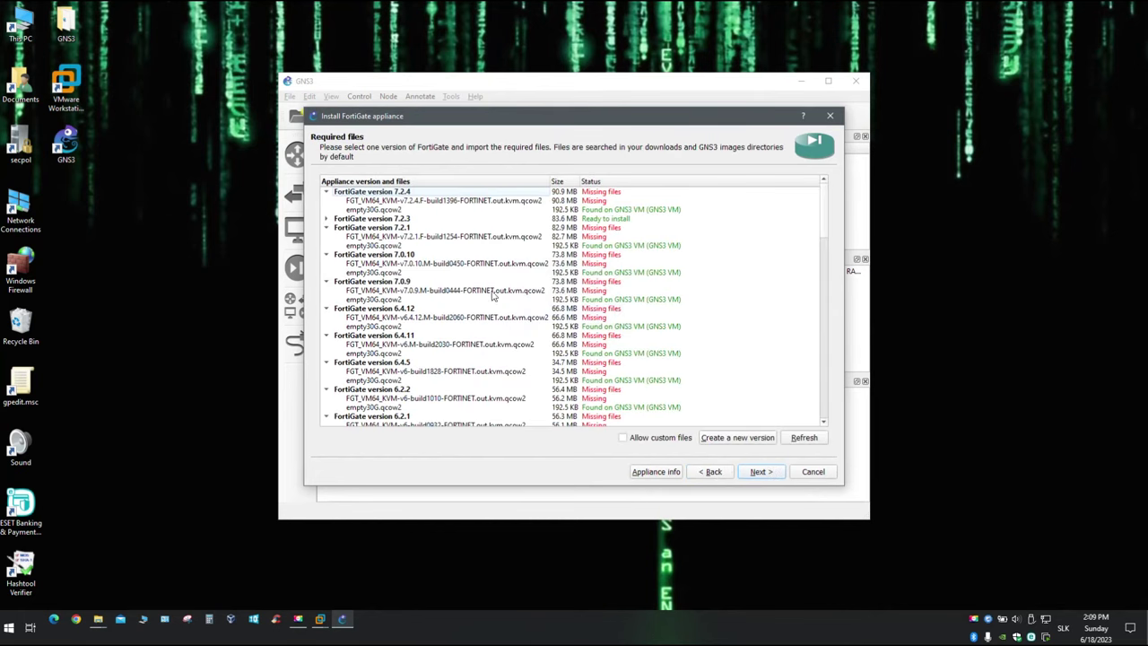
# Download the empty30G.qcow2 disk required by FortiGate version 7.2.4
pyautogui.click(410, 212)
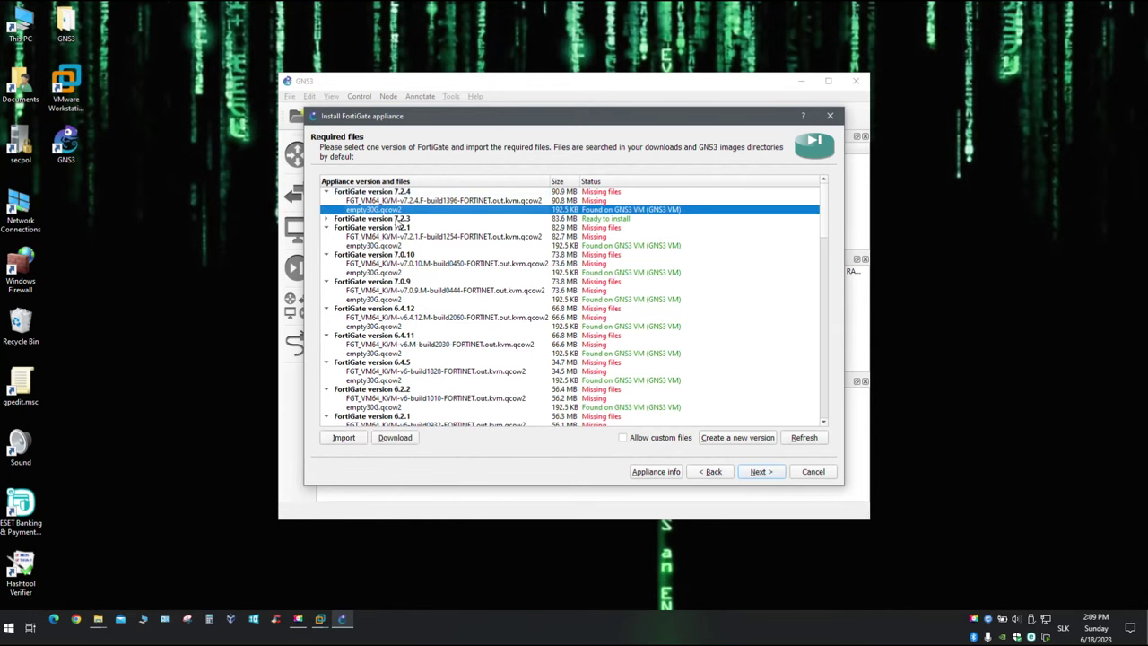
pyautogui.click(411, 439)
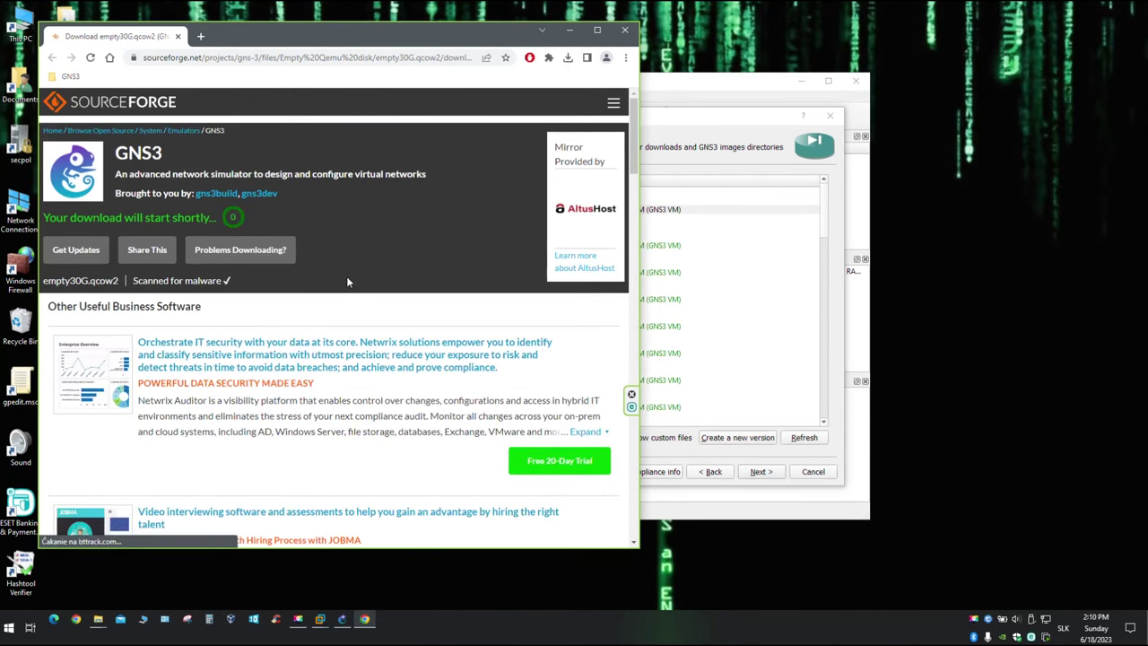
pyautogui.moveTo(461, 100)
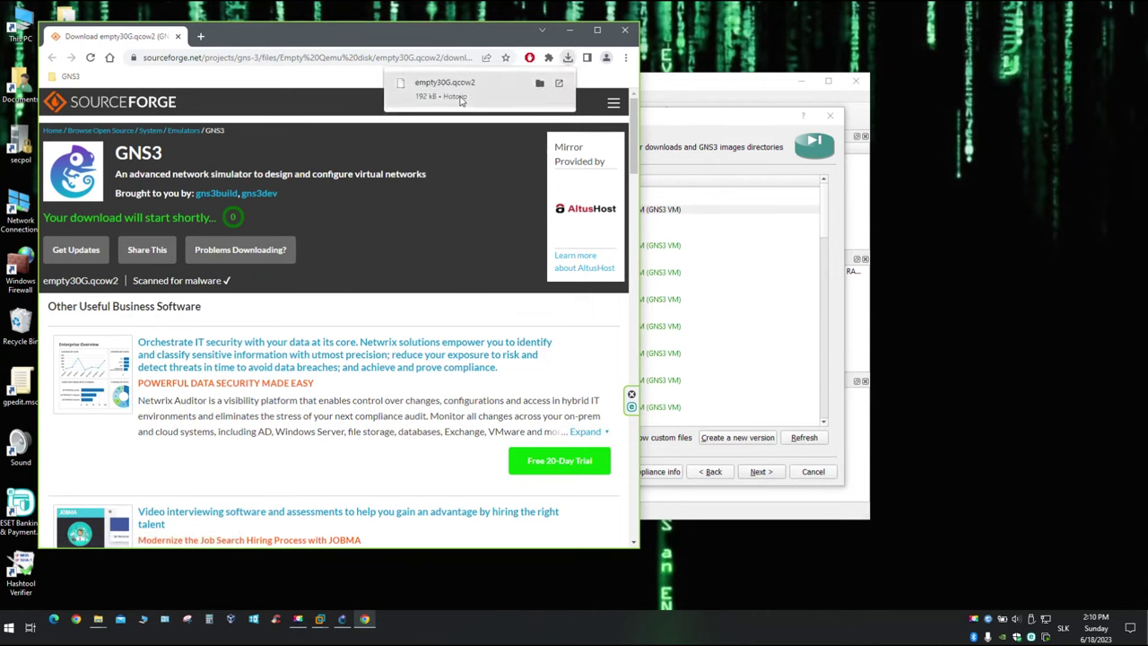
# Switch back to GNS3 and import empty30G.qcow2 from the Downloads folder for FortiGate version 7.2.4
pyautogui.click(685, 120)
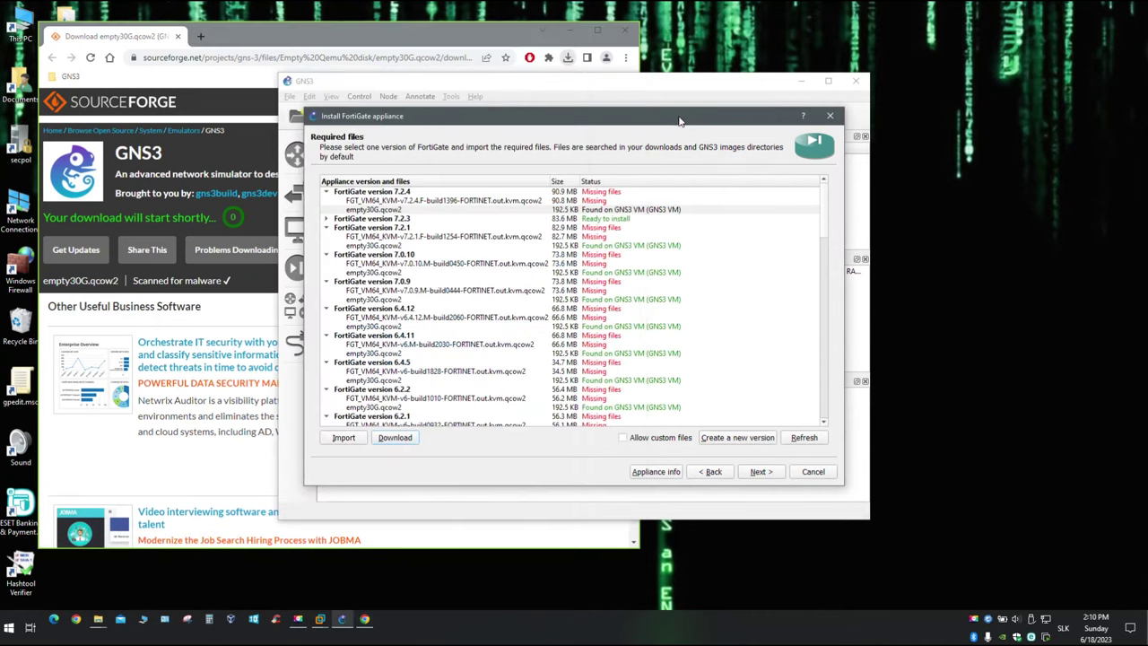
pyautogui.click(342, 439)
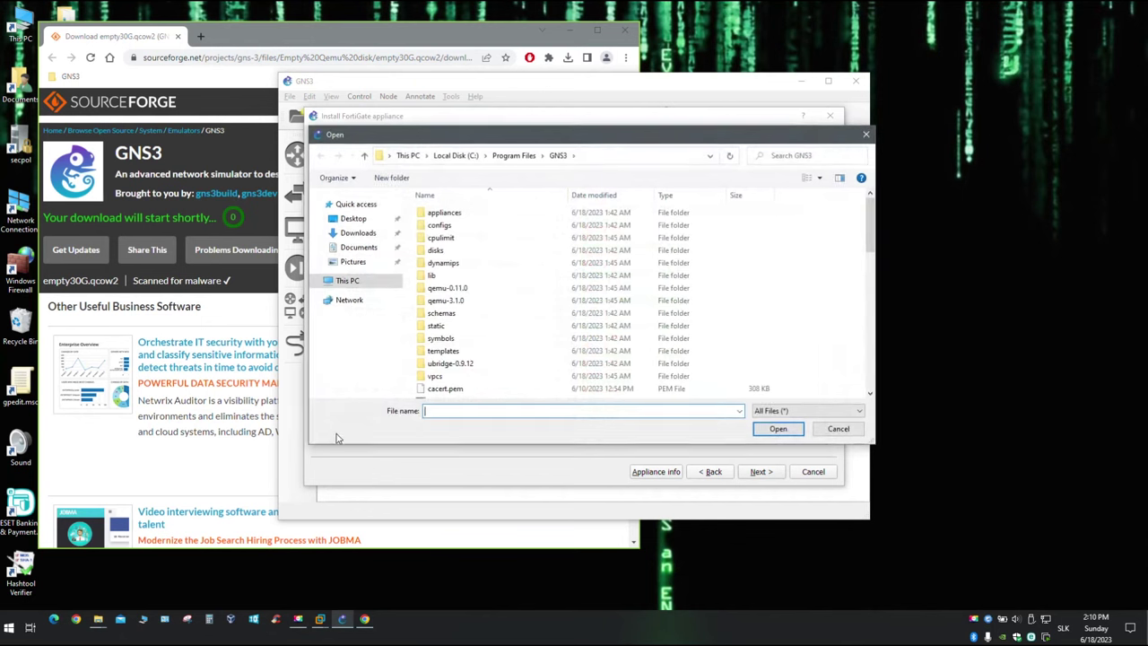
pyautogui.click(355, 232)
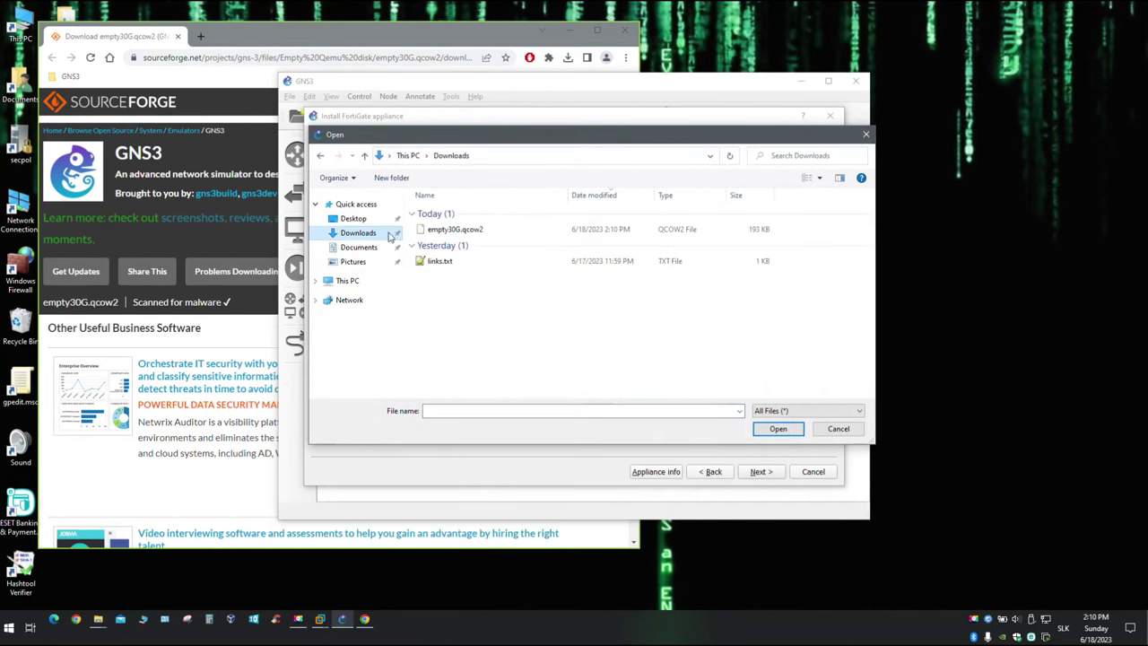
pyautogui.click(450, 230)
pyautogui.click(778, 430)
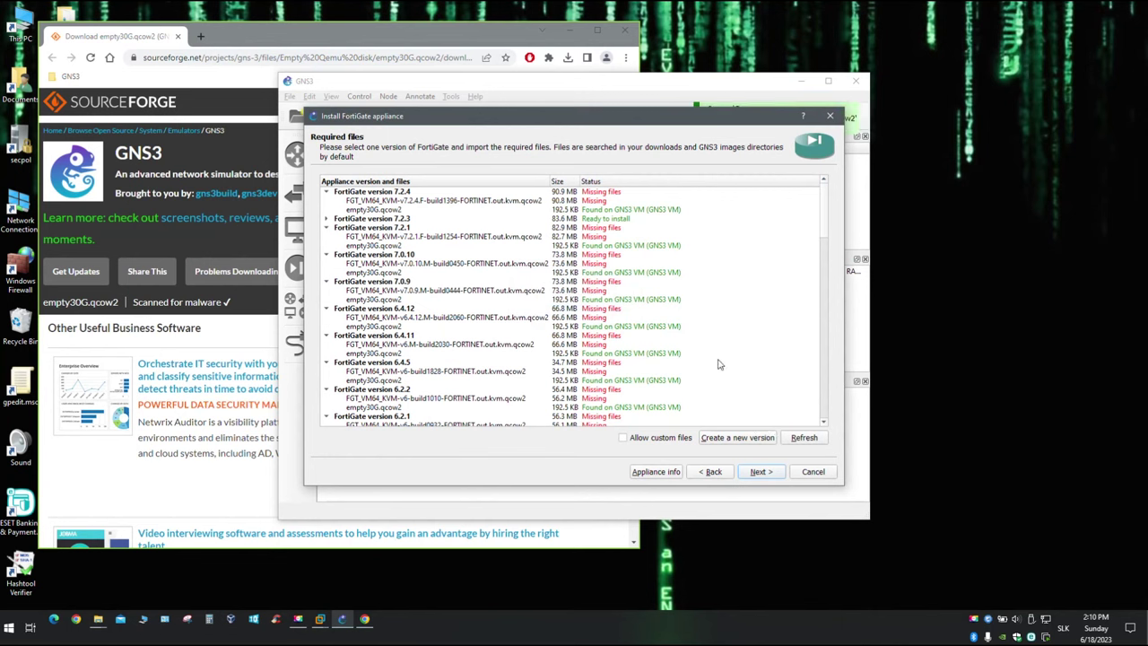
pyautogui.click(402, 210)
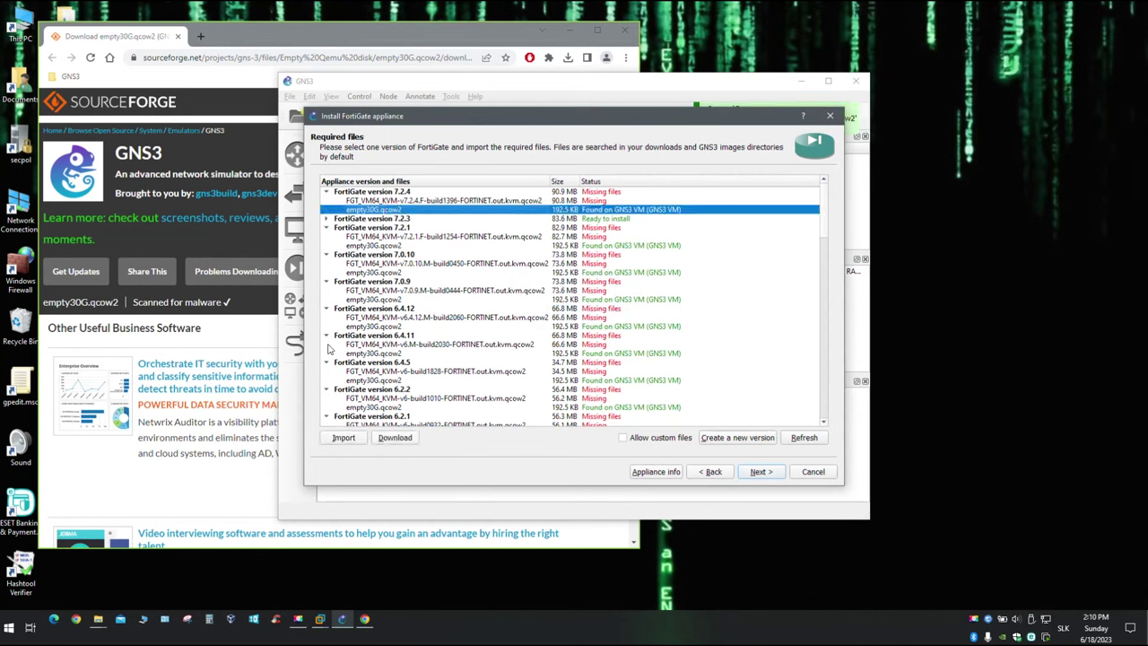
# Open the vendor download site for the missing FGT_VM64_KVM-v7.2.4.F-build1396-FORTINET.out.kvm.qcow2 file and proceed to the Fortinet firmware images page
pyautogui.click(370, 202)
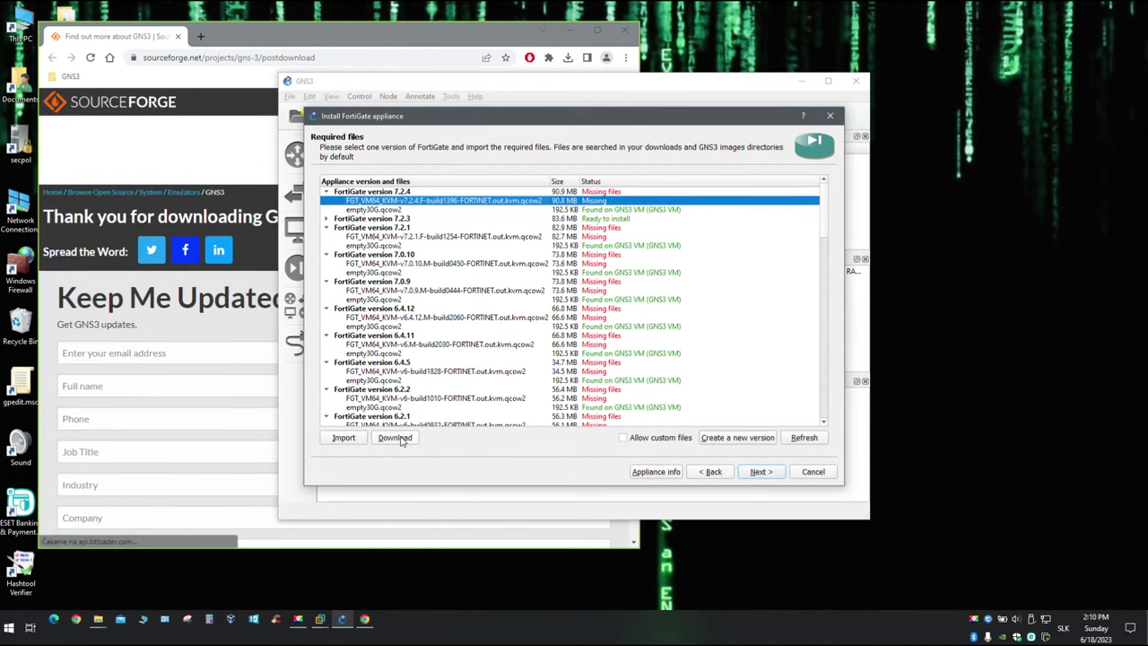
pyautogui.click(398, 438)
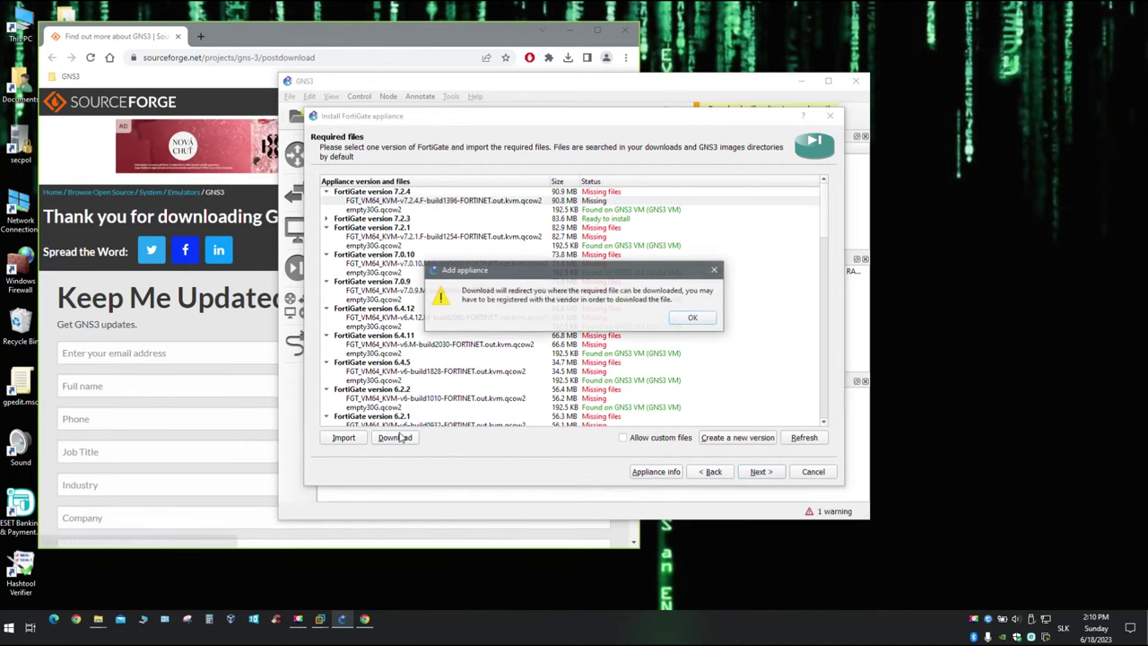
pyautogui.click(696, 319)
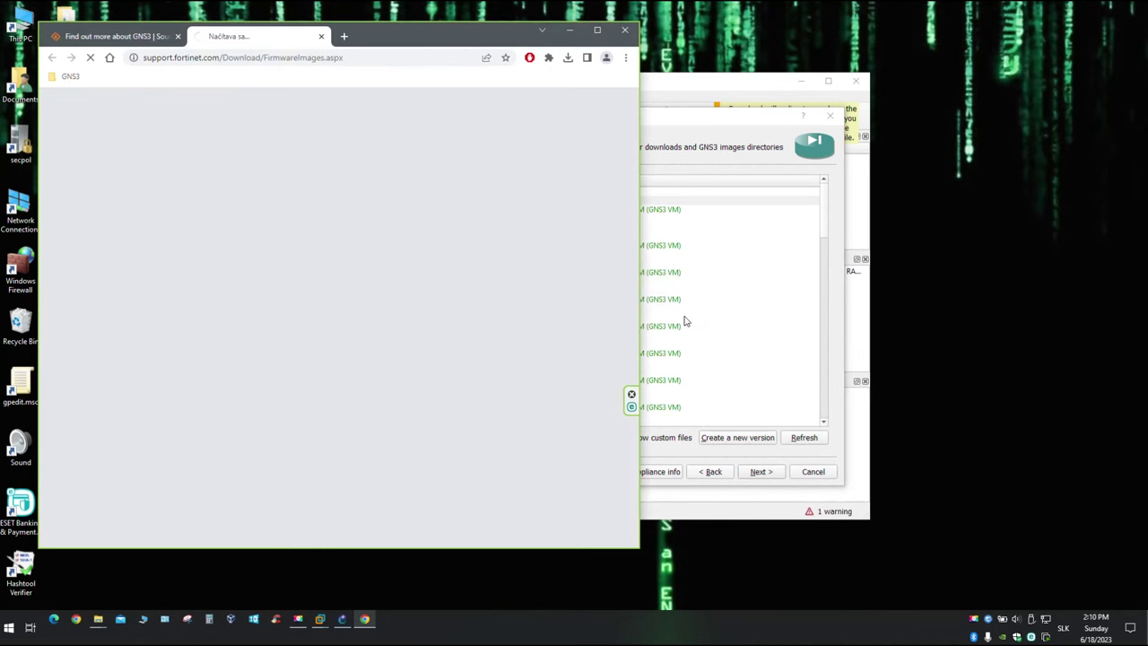
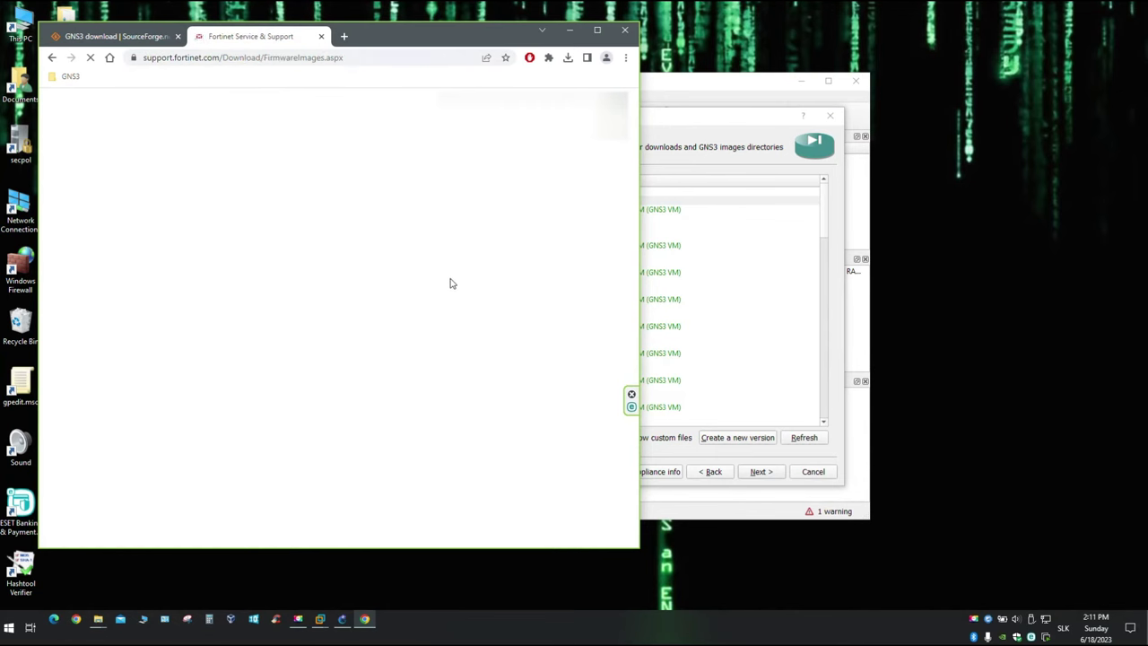
pyautogui.click(297, 501)
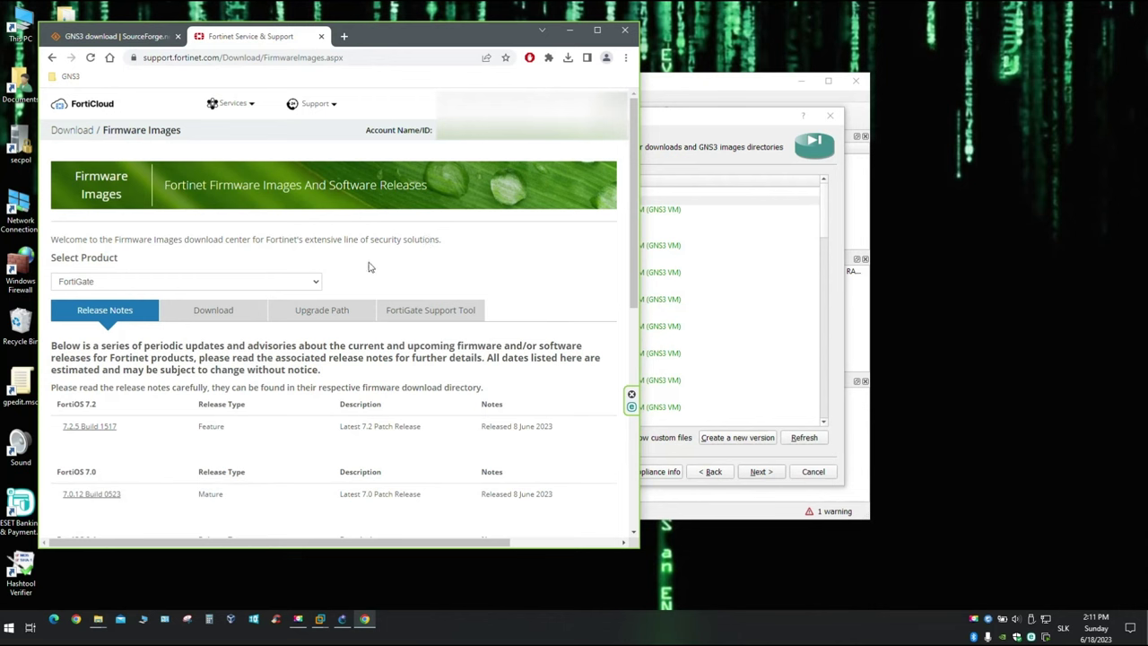
# Browse the FortiGate firmware downloads to the v7.00/7.2/7.2.4 directory
pyautogui.click(231, 311)
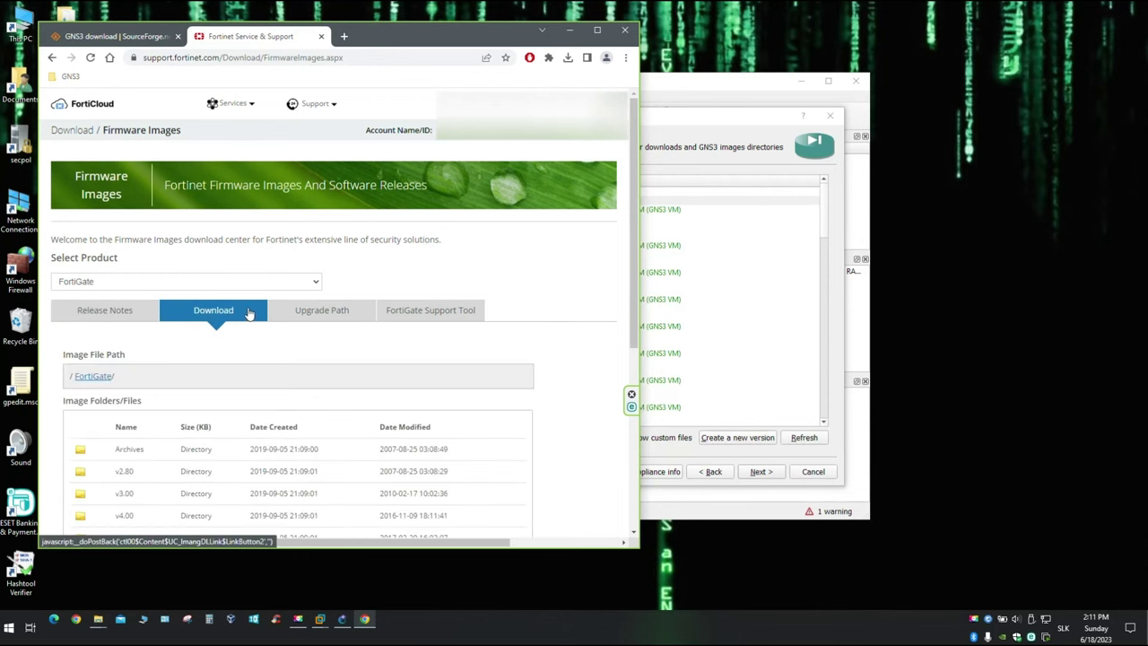
pyautogui.scroll(-1, 493, 328)
pyautogui.scroll(-1, 494, 328)
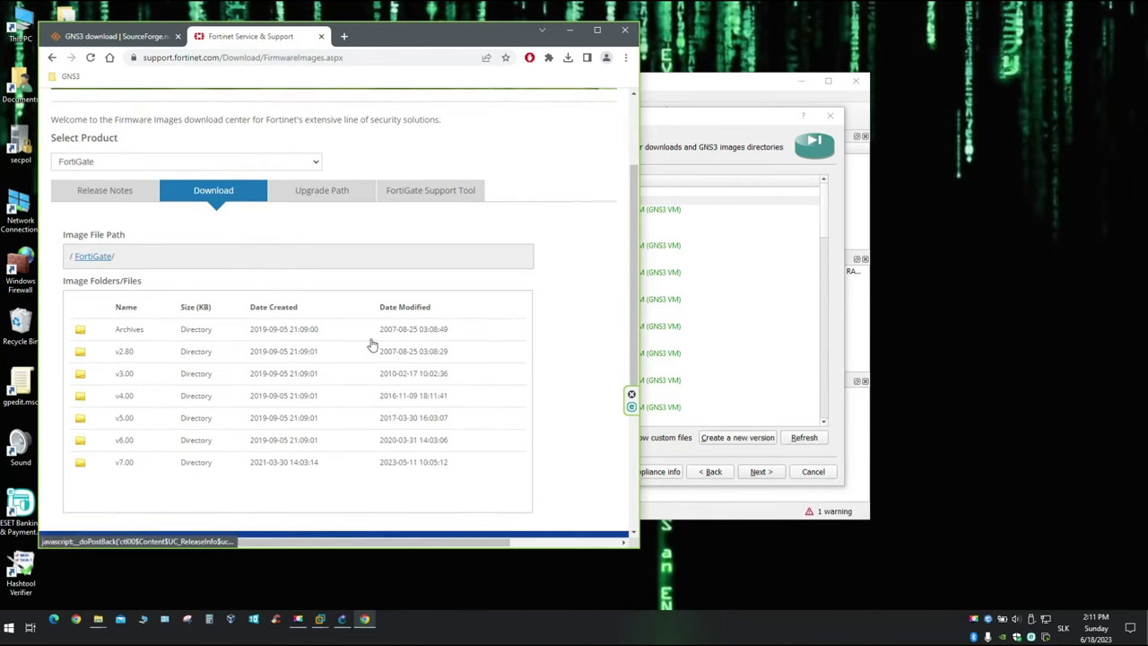
pyautogui.click(80, 466)
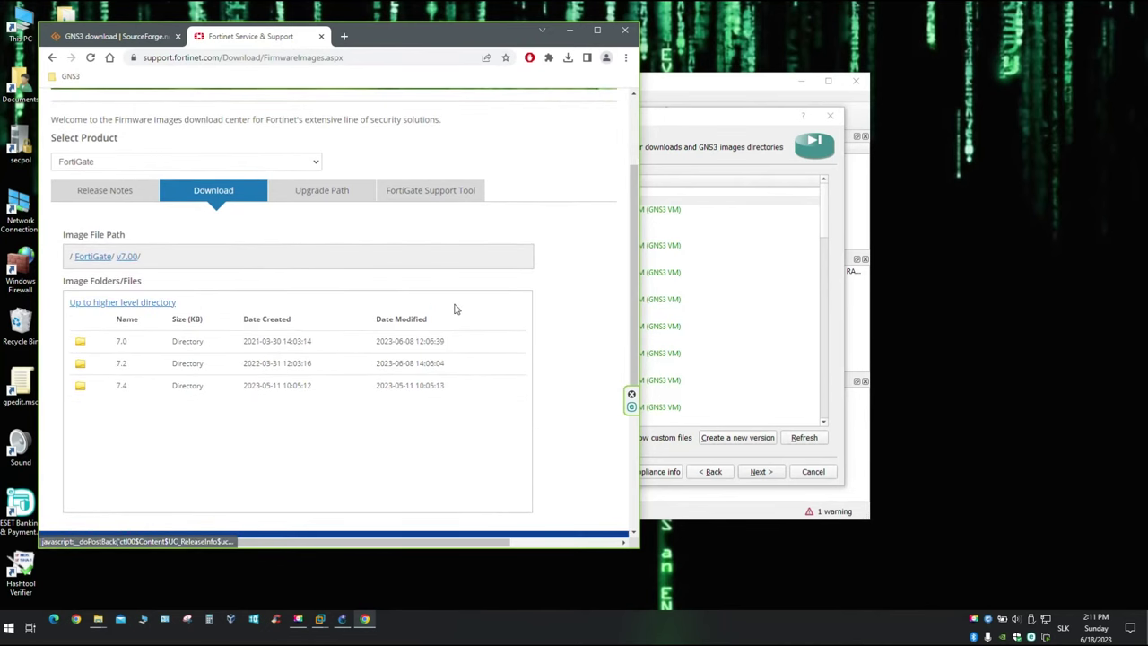
pyautogui.click(81, 366)
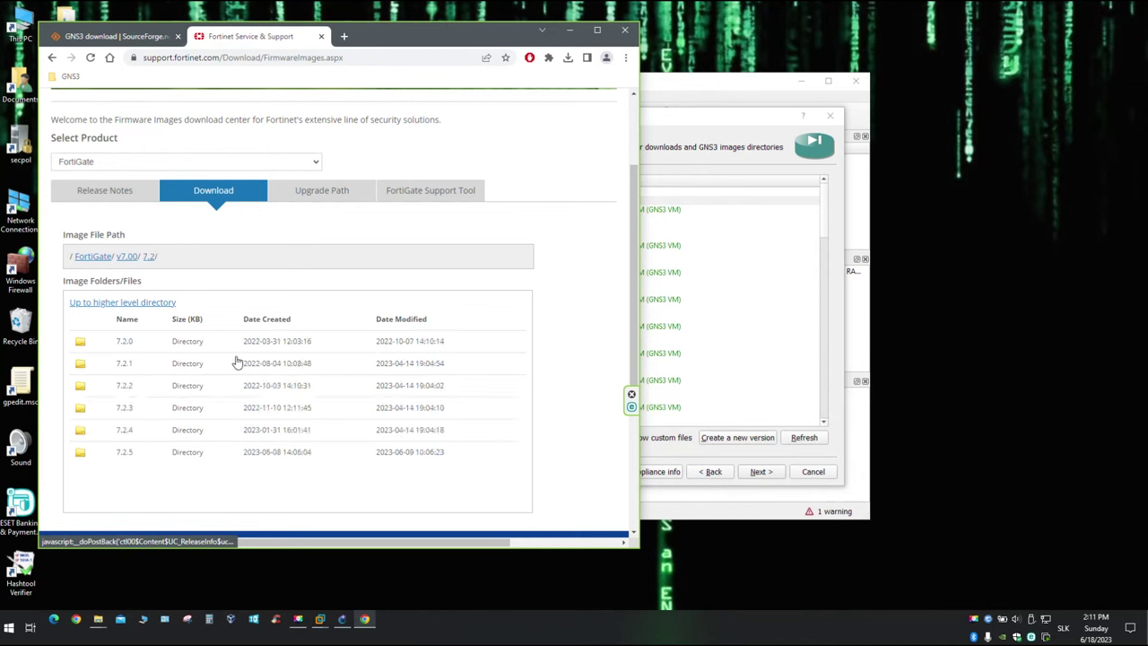
pyautogui.click(79, 433)
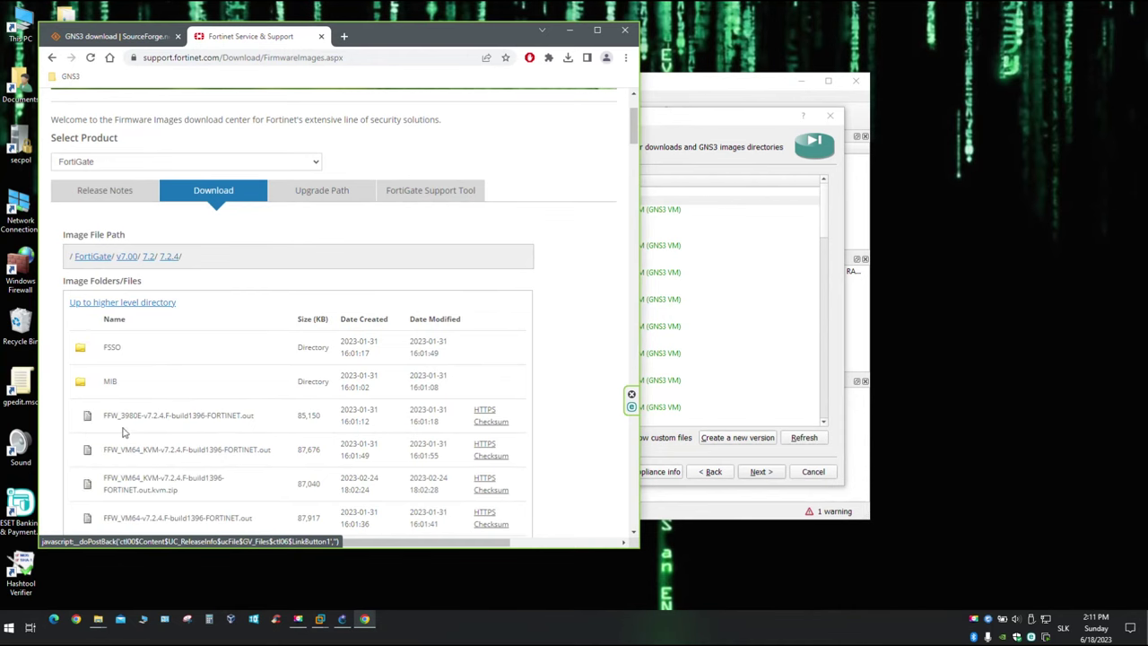
# Find the 7.2.4 KVM image matching the file name required in GNS3 and download FGT_VM64_KVM-v7.2.4.F-build1396-FORTINET.out.kvm.zip over HTTPS
pyautogui.scroll(-2, 332, 376)
pyautogui.scroll(-5, 332, 377)
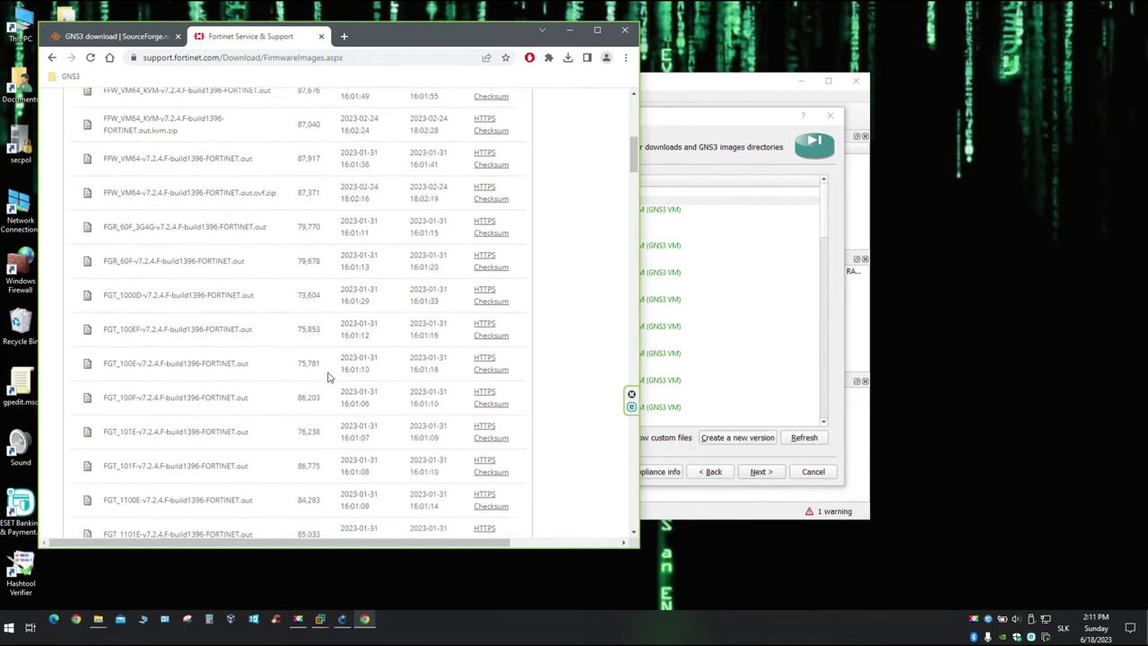
pyautogui.scroll(-5, 326, 378)
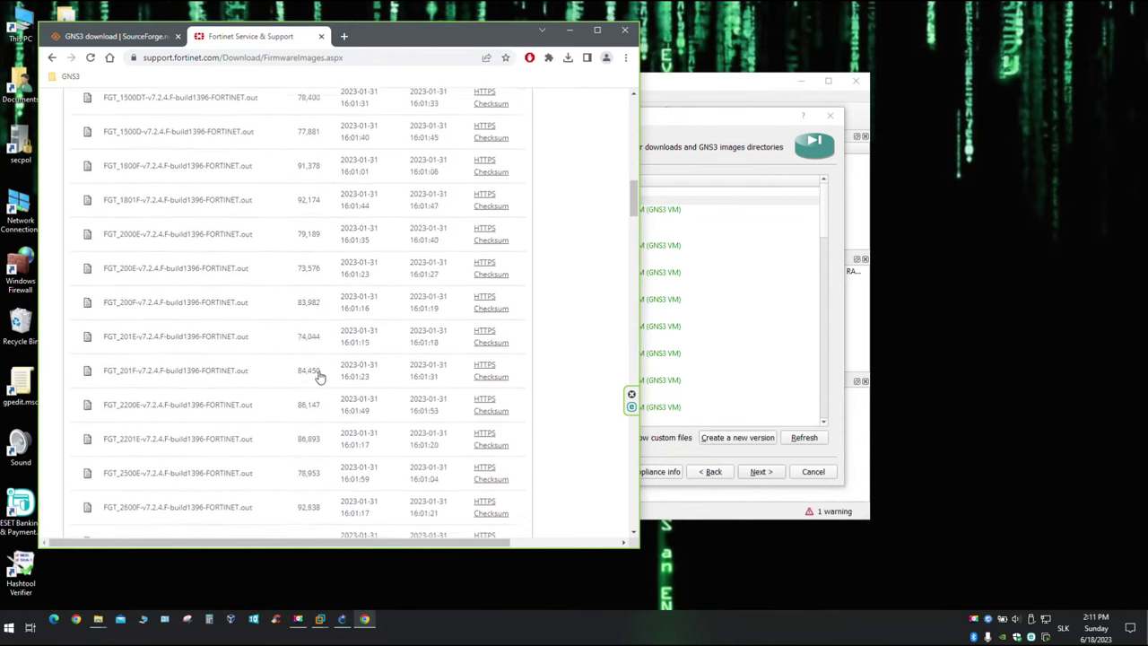
pyautogui.scroll(-8, 319, 377)
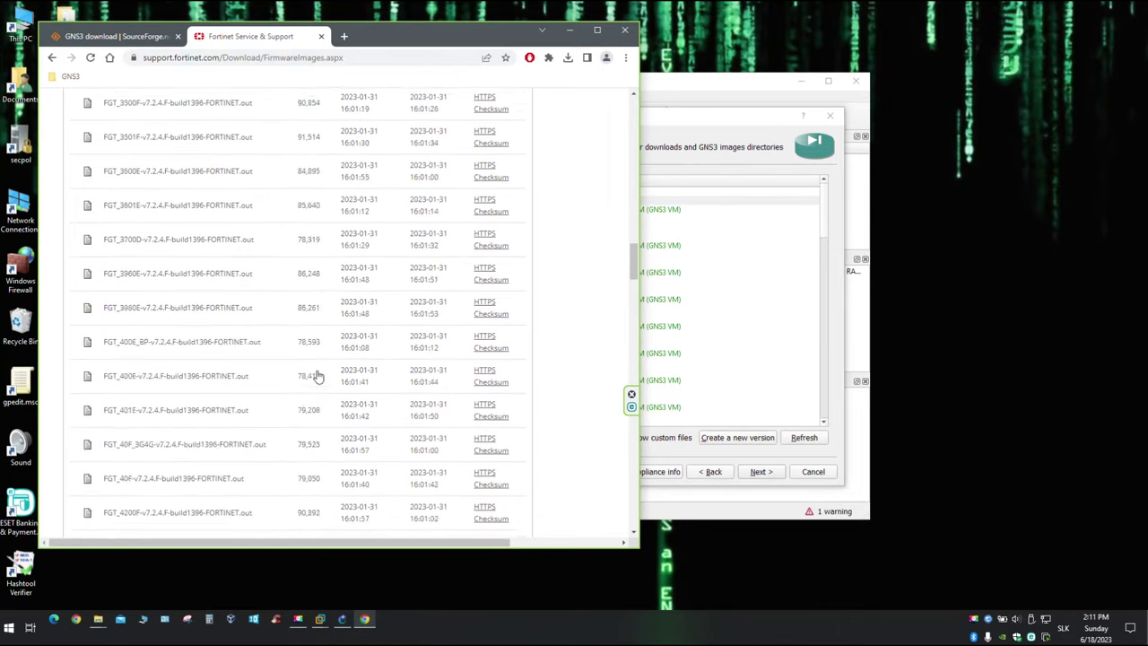
pyautogui.scroll(-5, 317, 374)
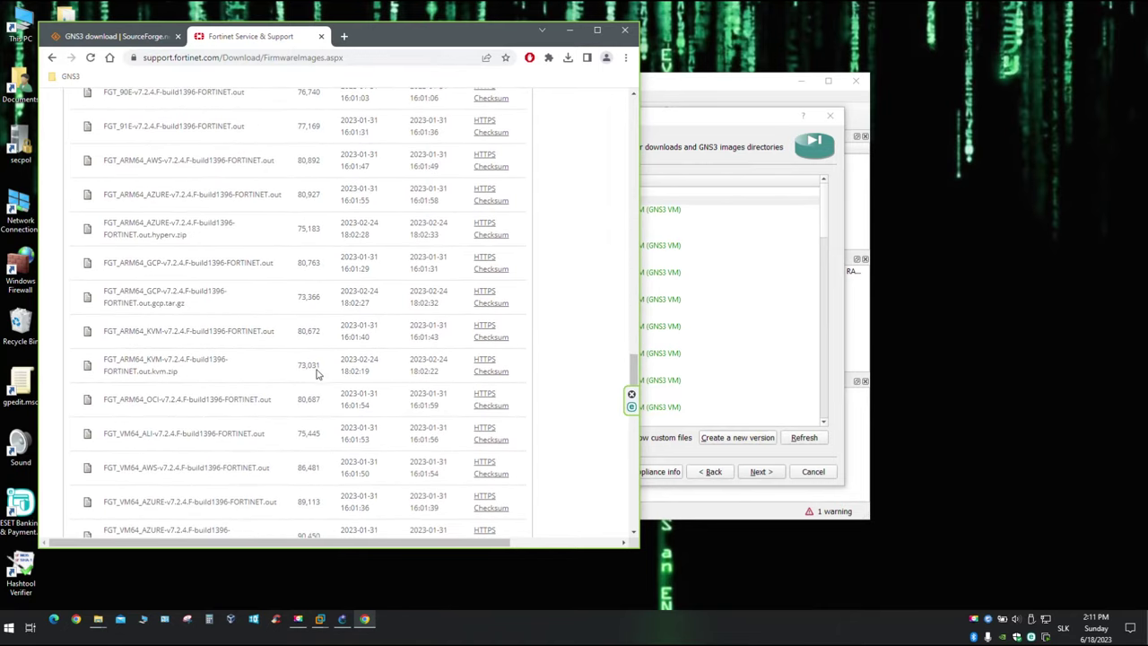
pyautogui.scroll(-1, 314, 371)
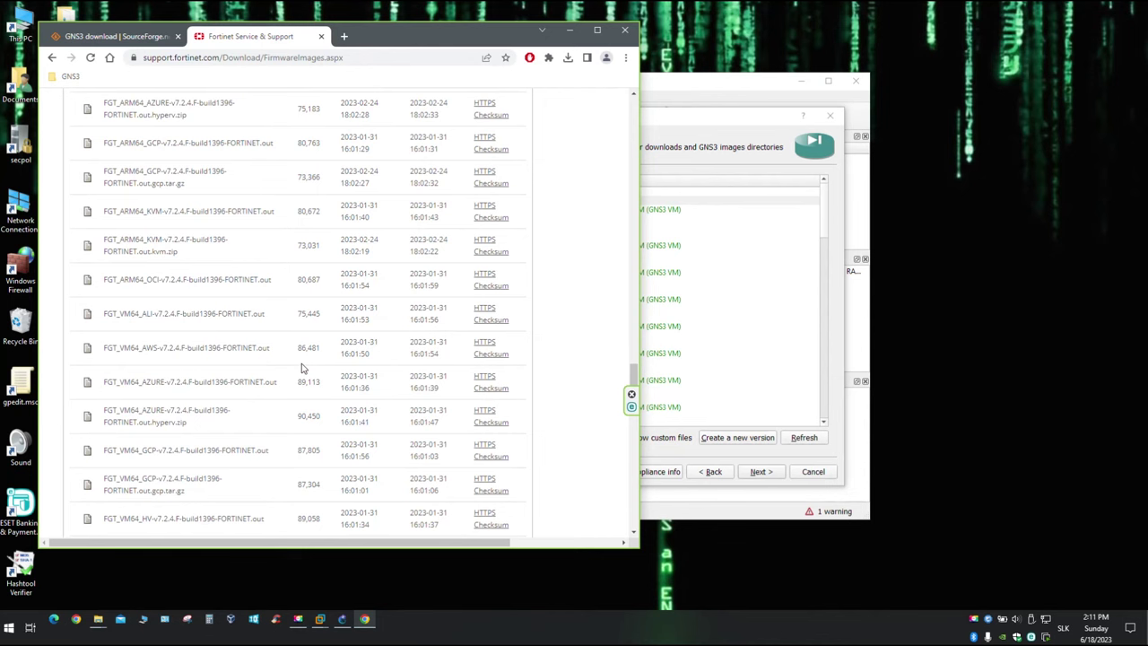
pyautogui.scroll(-3, 301, 368)
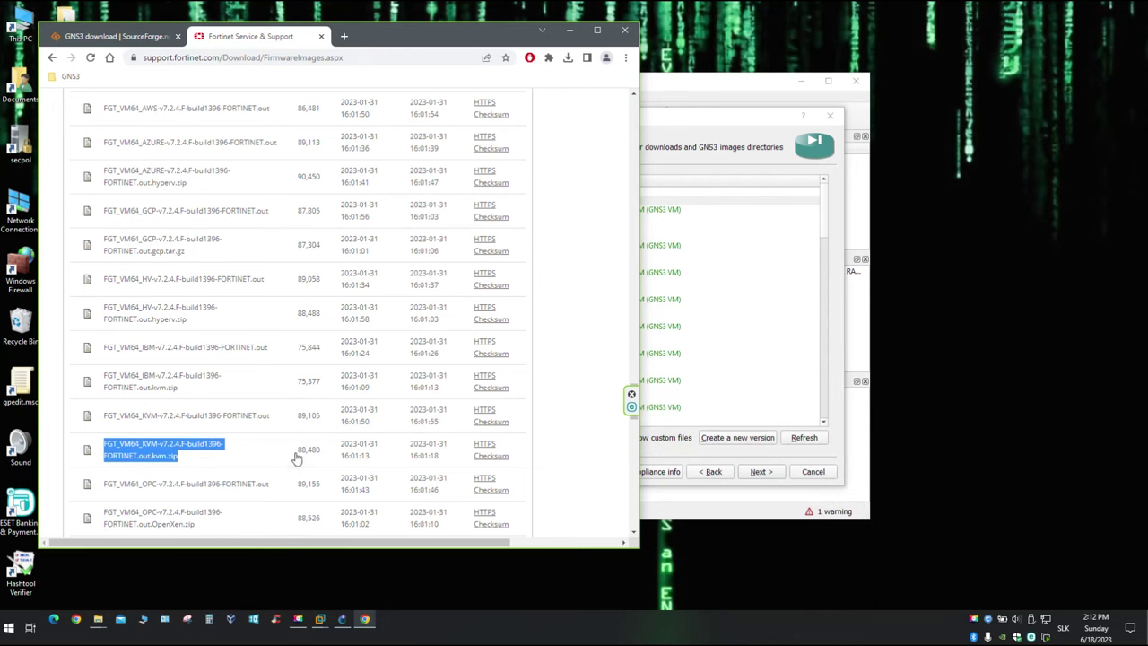
pyautogui.click(823, 232)
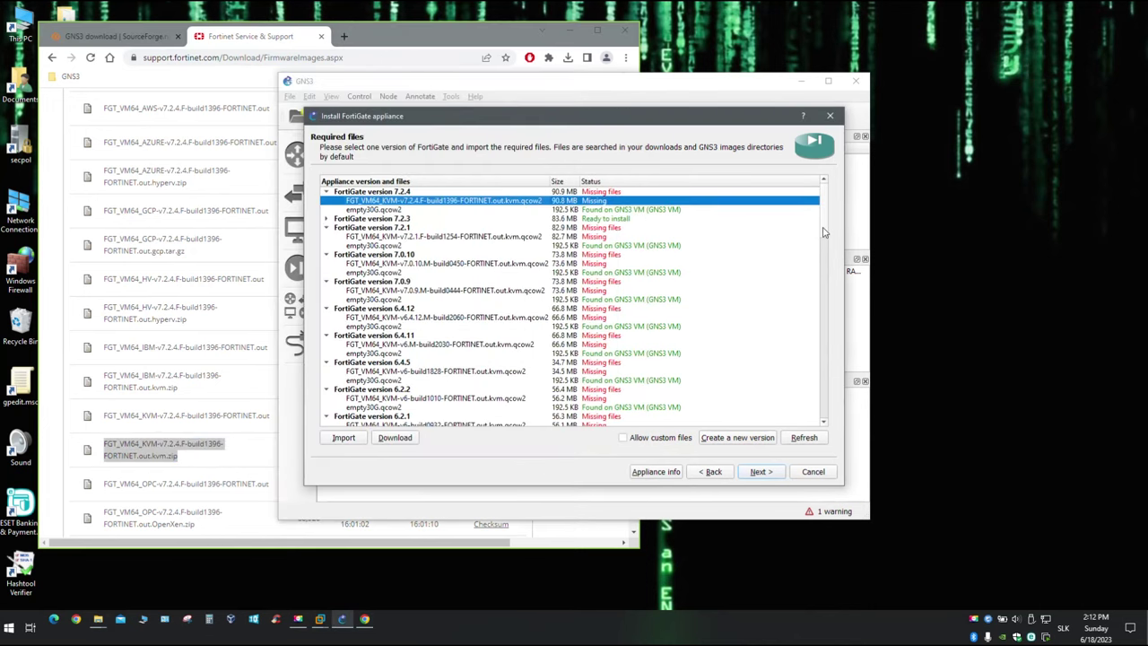
pyautogui.click(249, 461)
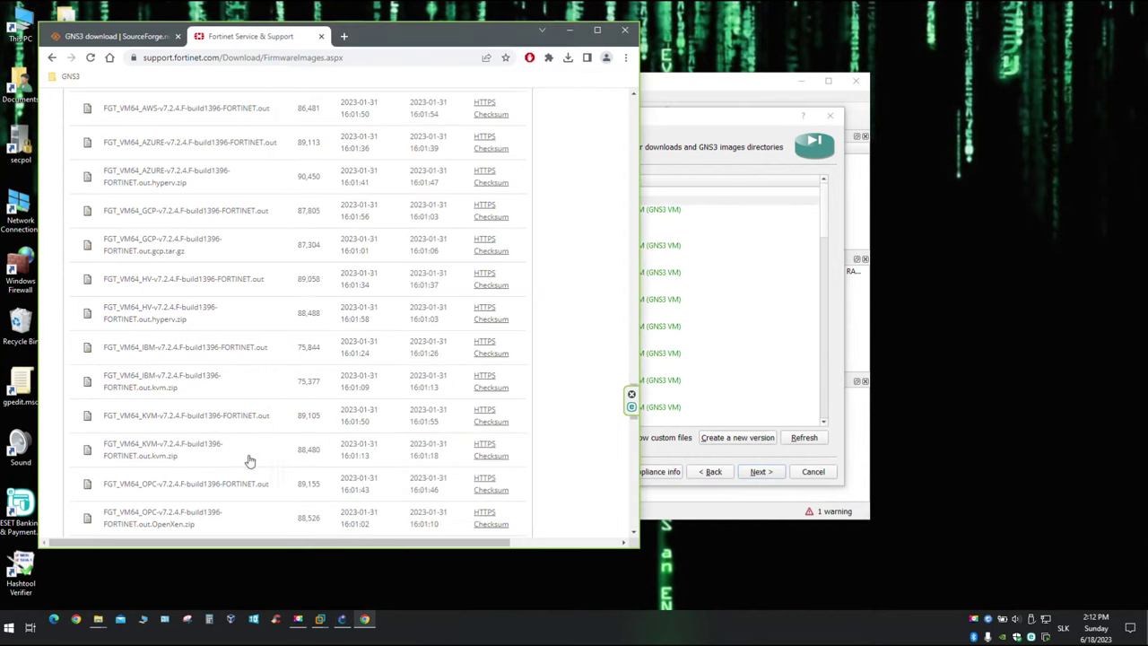
pyautogui.click(480, 445)
# Show the downloaded FortiGate KVM zip in its folder and extract it directly into Downloads
pyautogui.click(568, 57)
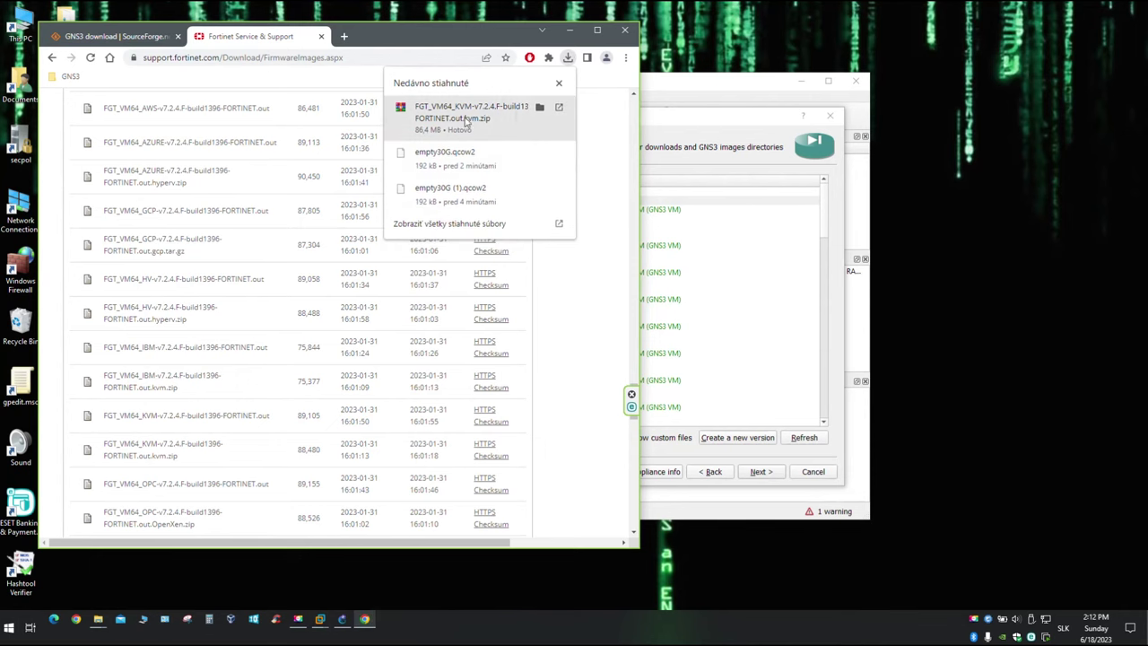
pyautogui.click(539, 108)
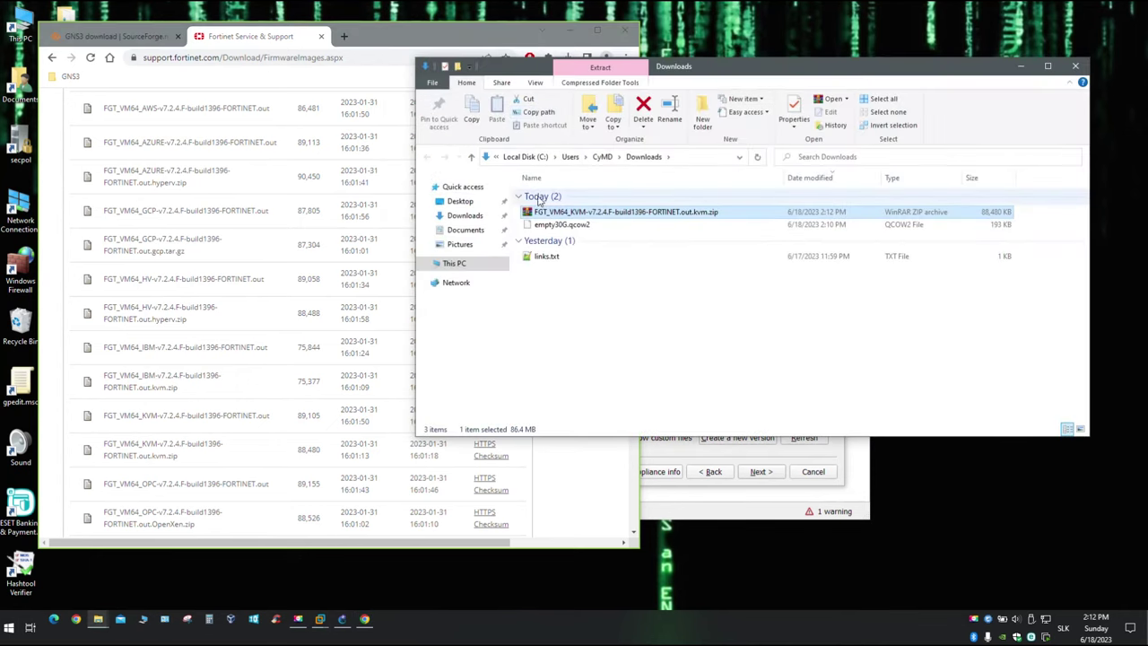
pyautogui.rightClick(567, 215)
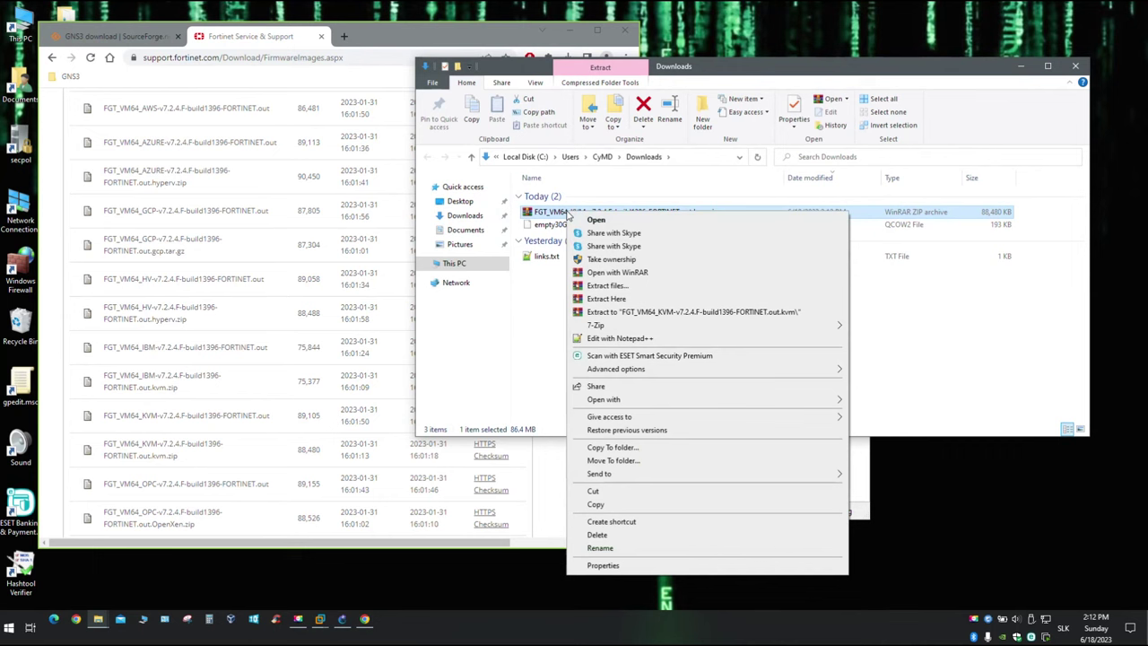
pyautogui.click(619, 299)
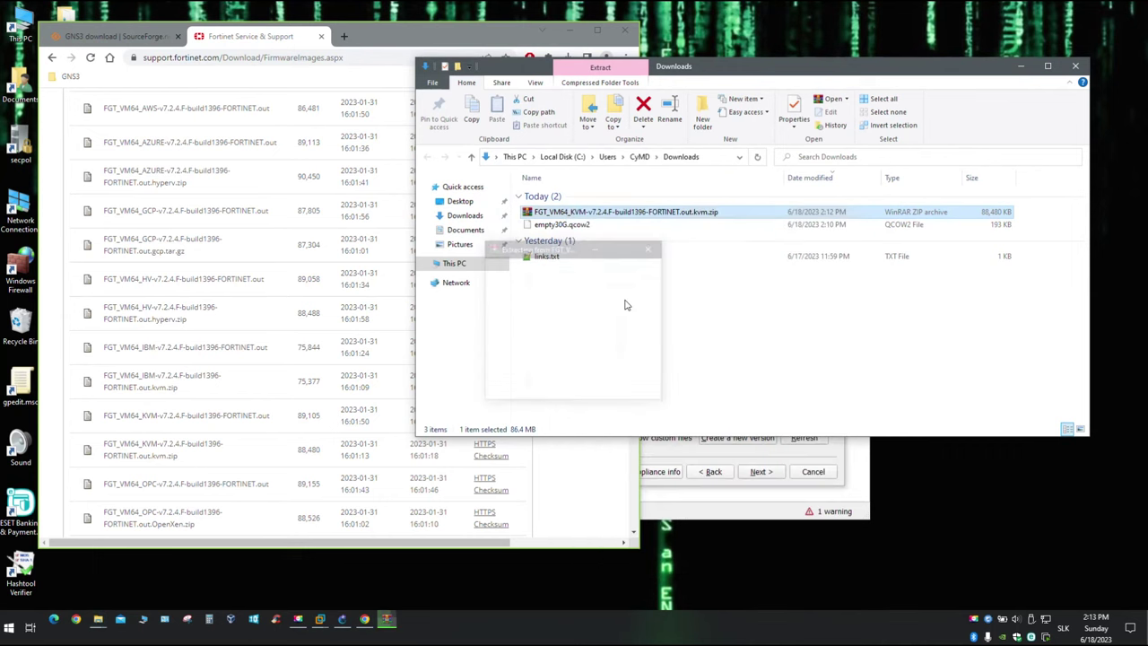
# Rename the extracted fortios.qcow2 after the zip archive as FGT_VM64_KVM-v7.2.4.F-build1396-FORTINET.out.kvm.qcow2
pyautogui.click(706, 215)
pyautogui.hotkey('ctrl', 'c')
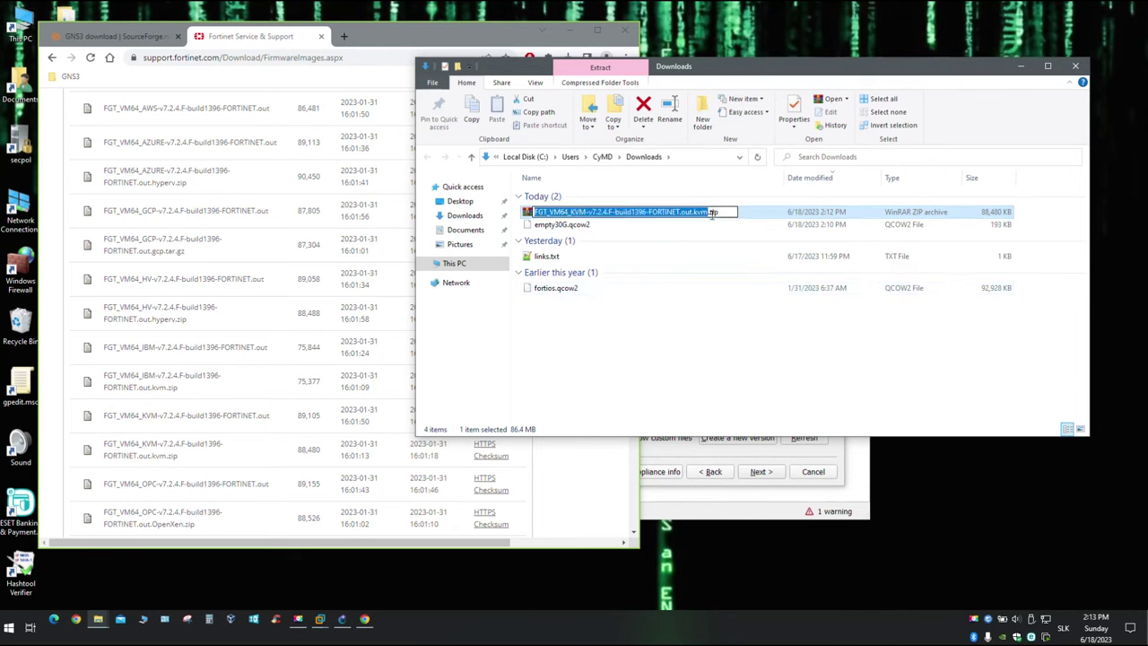
pyautogui.click(557, 293)
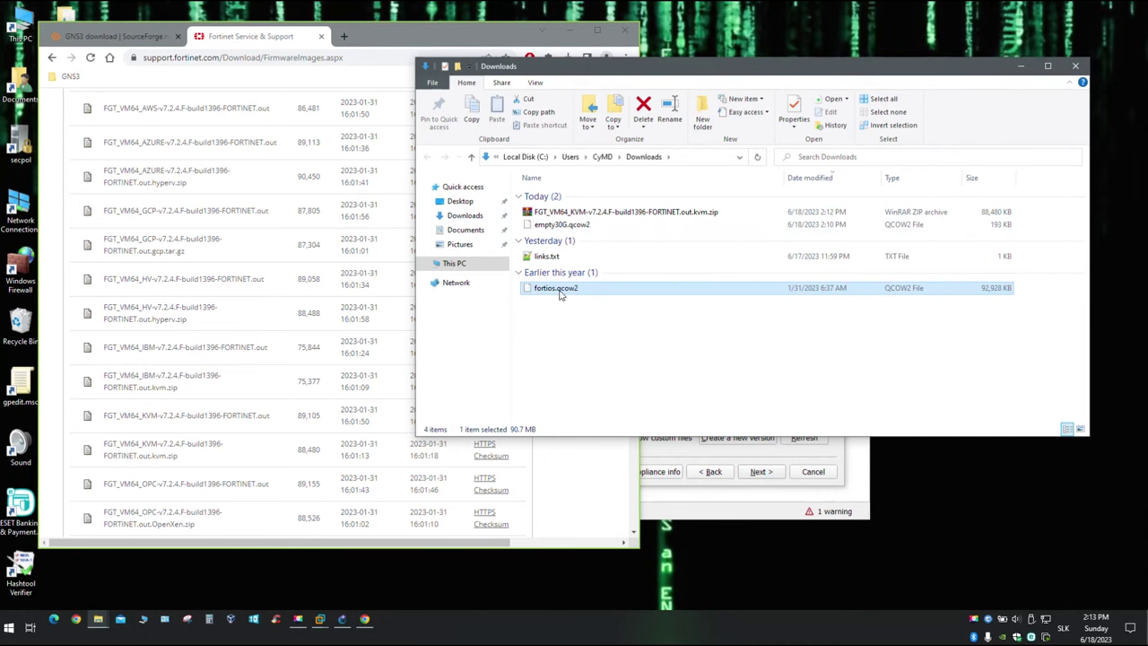
pyautogui.press('F2')
pyautogui.hotkey('ctrl', 'v')
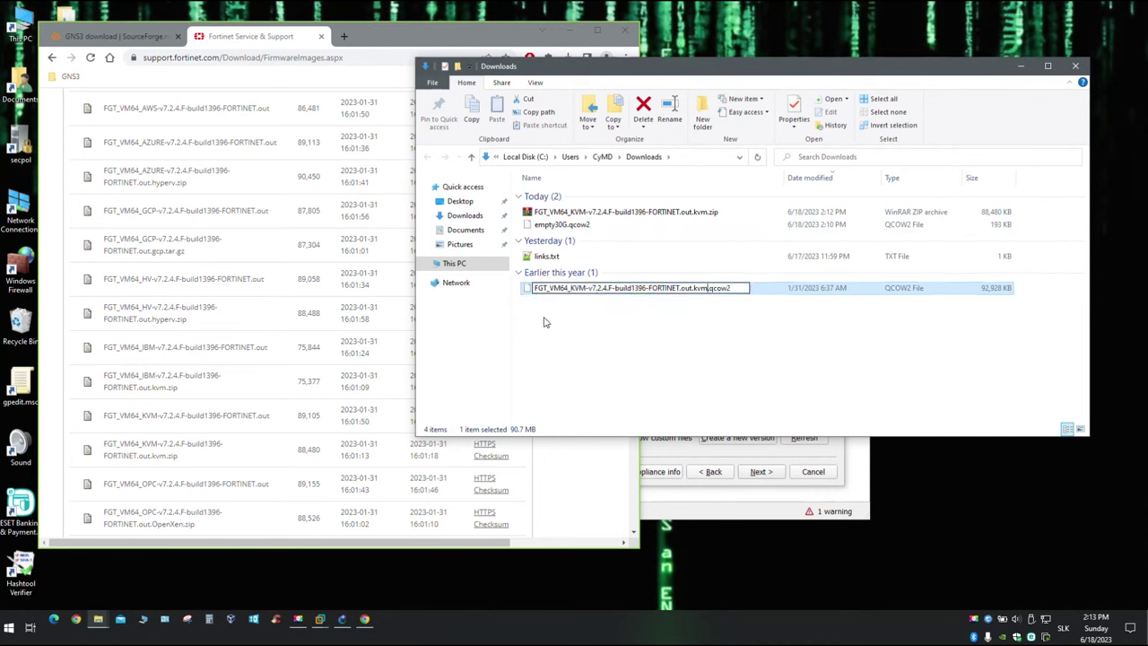
pyautogui.press('Return')
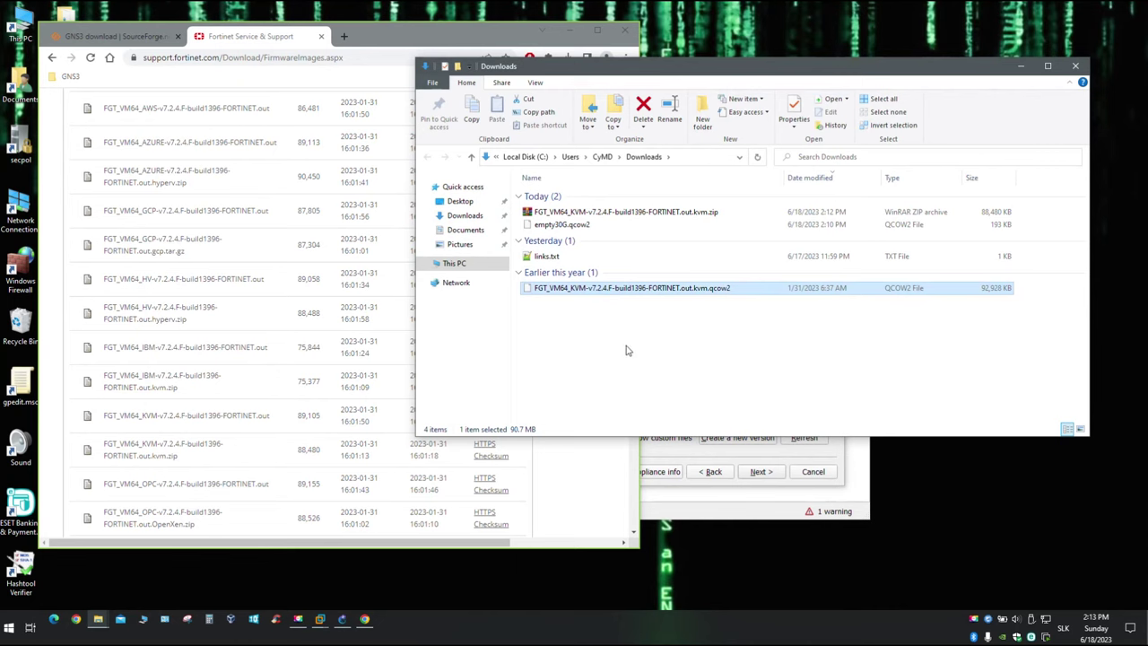
# Switch back to GNS3 and import FGT_VM64_KVM-v7.2.4.F-build1396-FORTINET.out.kvm.qcow2 from Downloads for FortiGate version 7.2.4
pyautogui.click(655, 450)
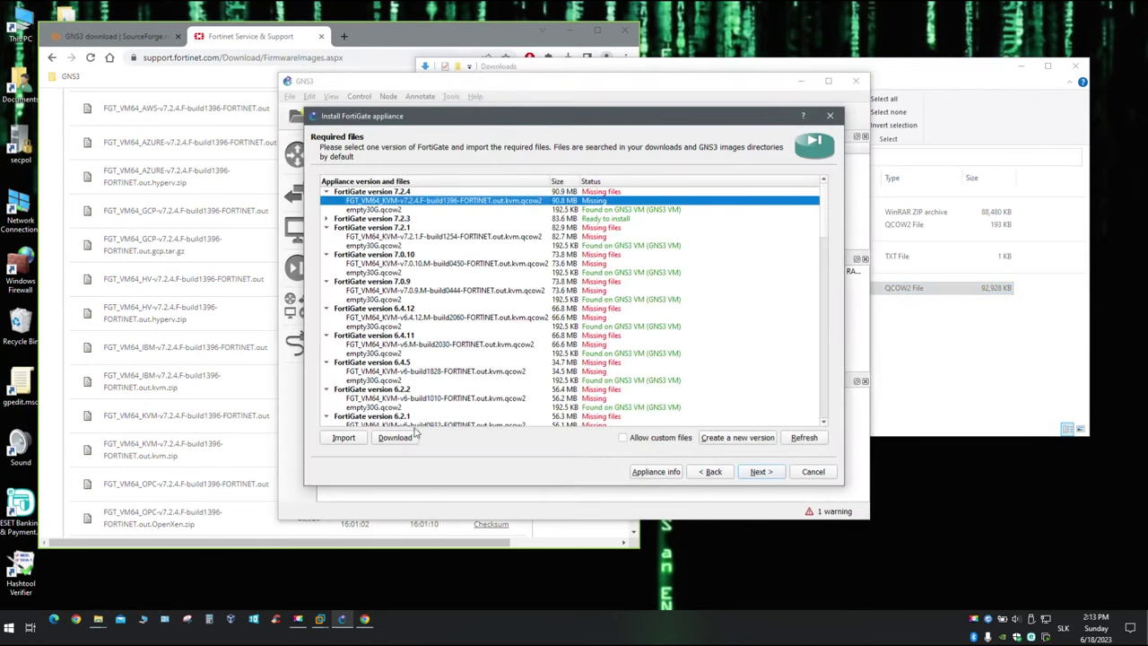
pyautogui.click(345, 438)
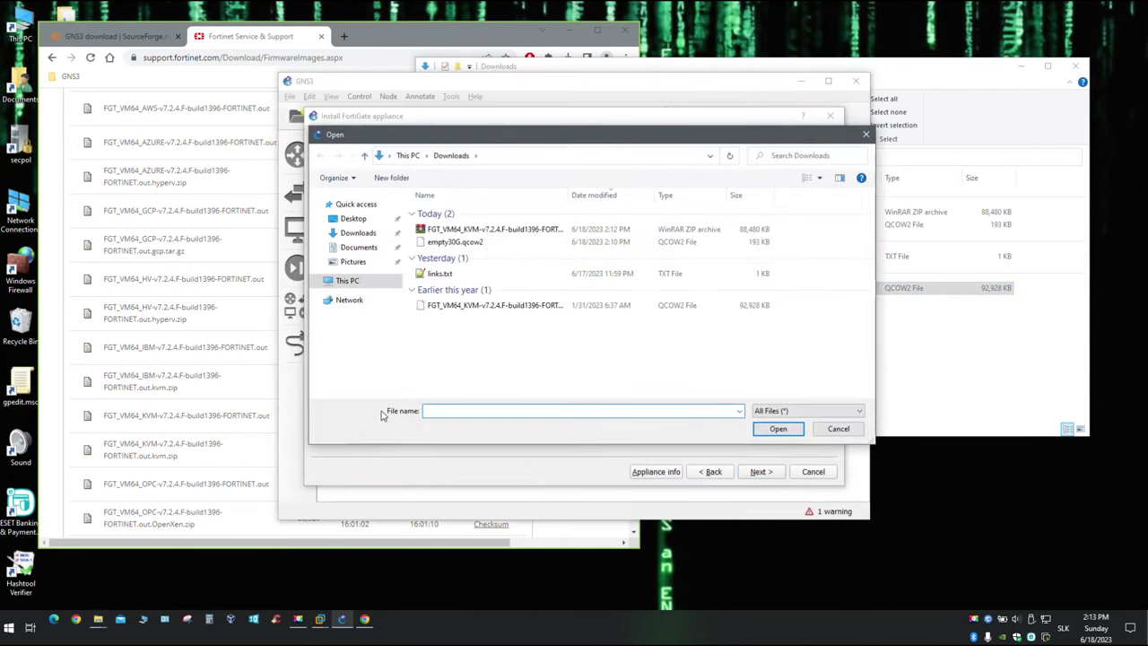
pyautogui.click(490, 306)
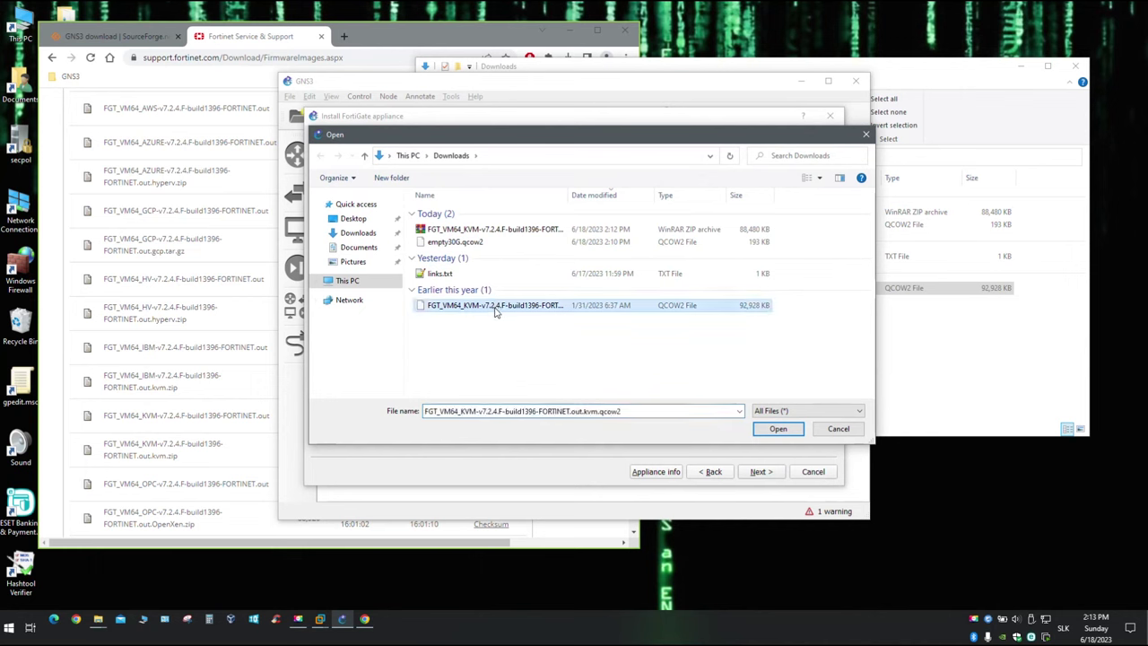
pyautogui.click(776, 429)
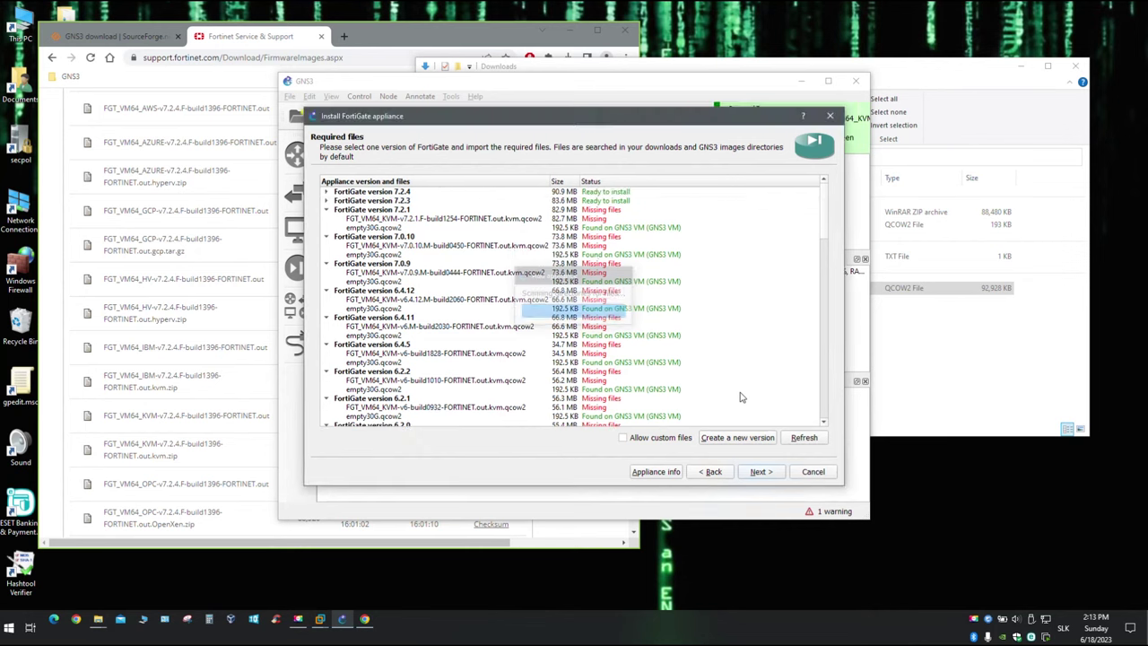
# Check the required files of FortiGate version 7.2.4, install that version and finish the appliance wizard
pyautogui.click(328, 193)
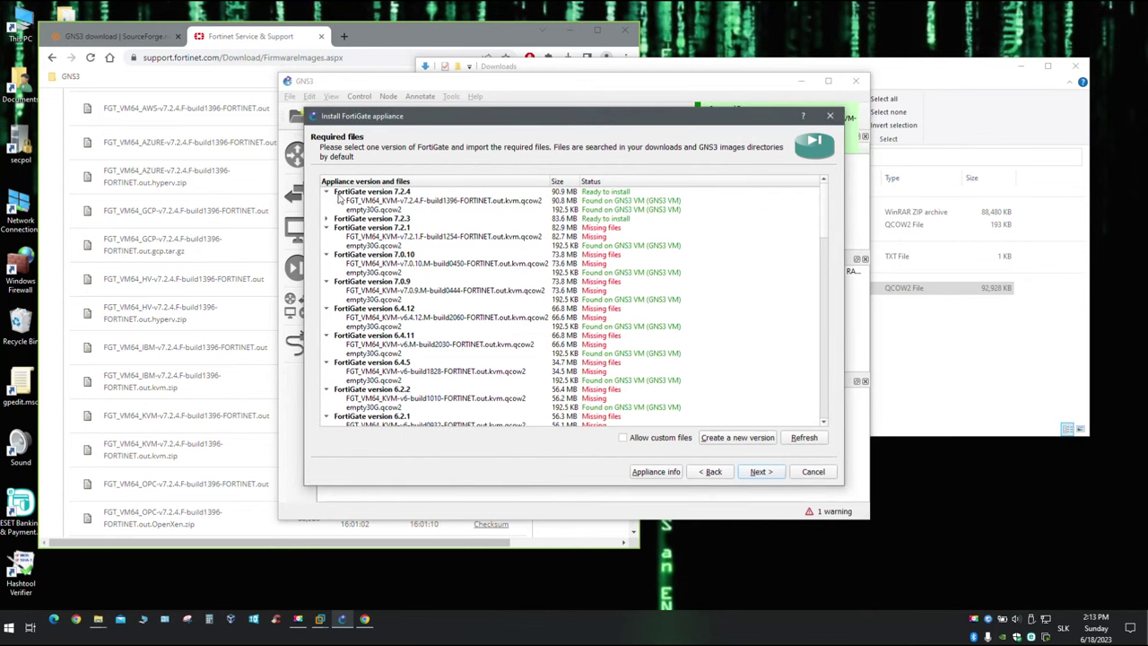
pyautogui.click(610, 195)
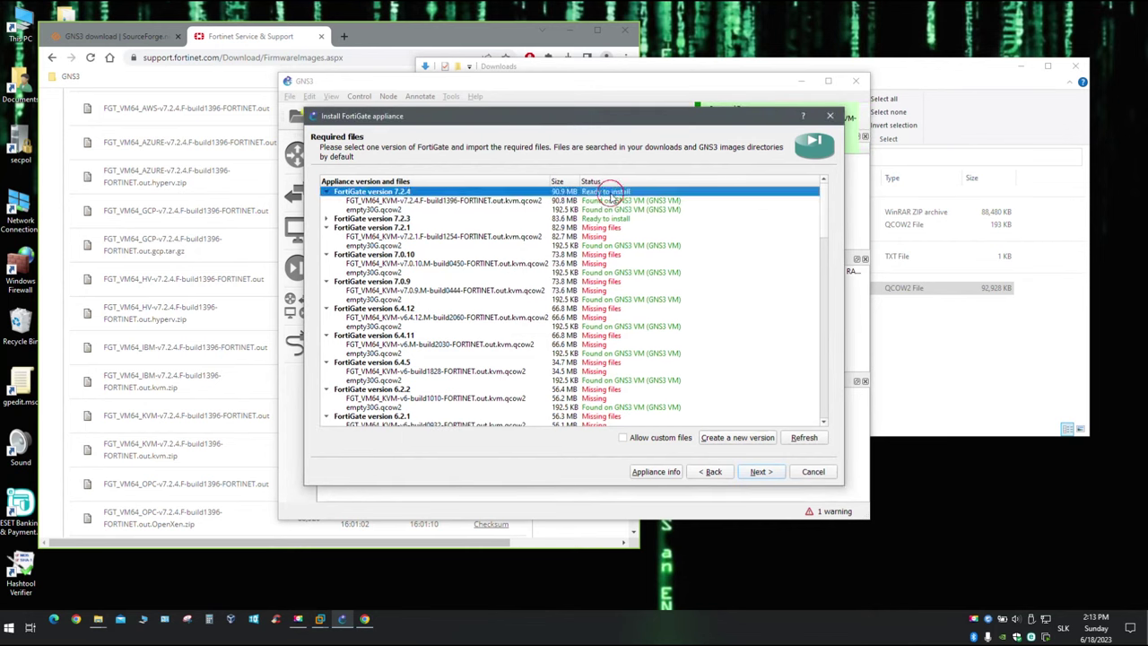
pyautogui.click(758, 472)
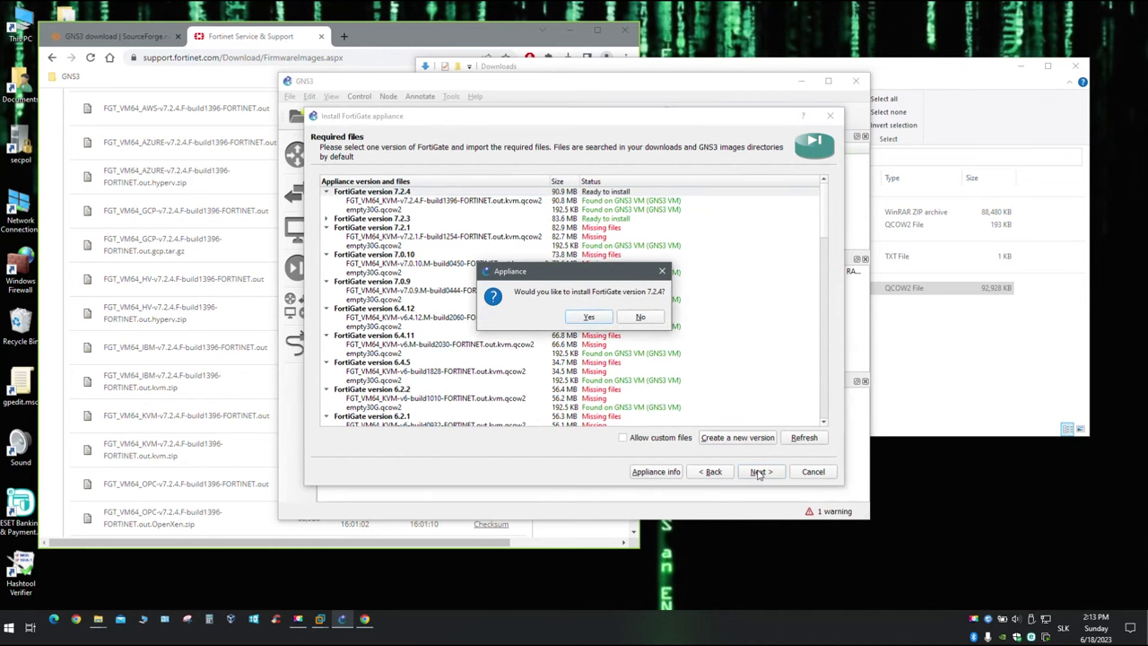
pyautogui.click(589, 318)
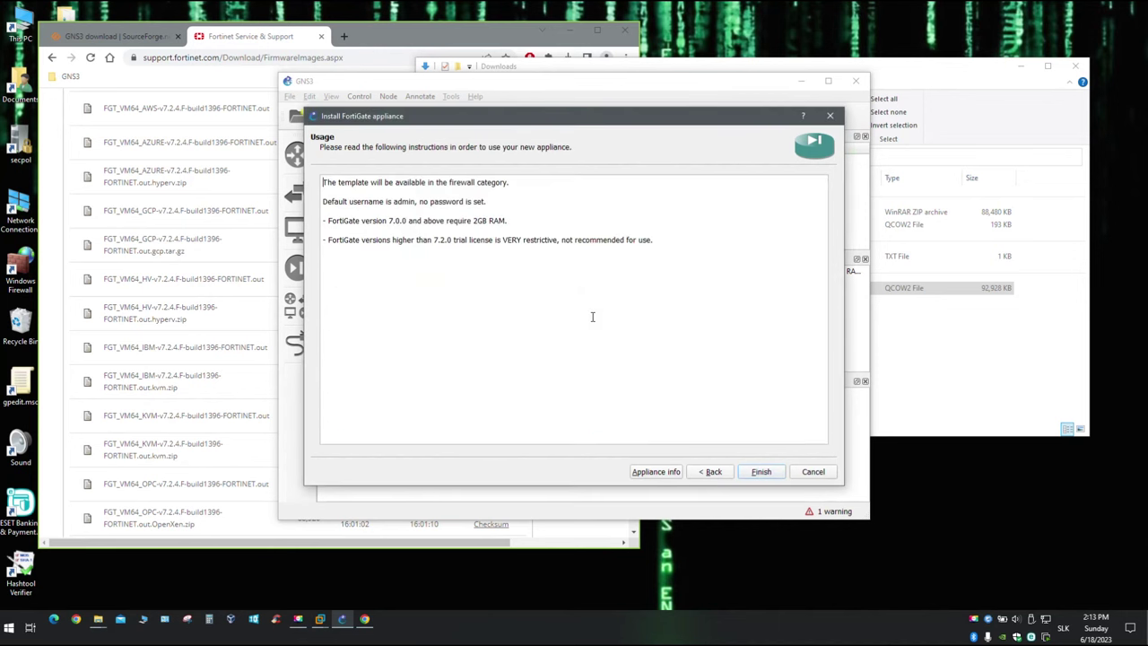
pyautogui.click(760, 473)
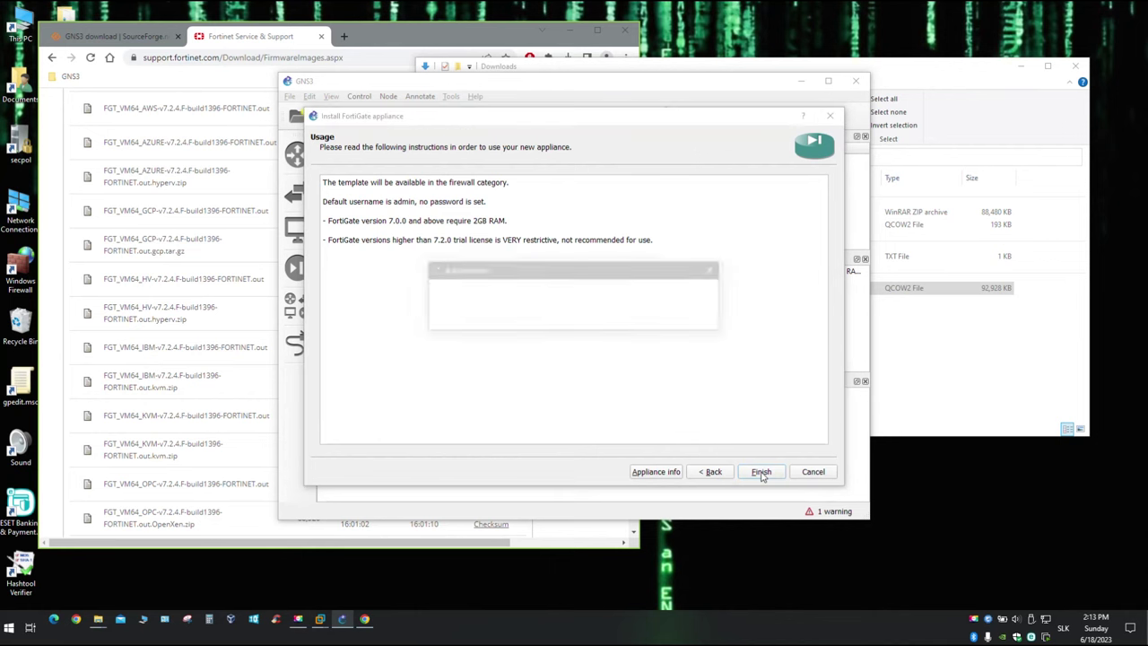
# Acknowledge the appliance installation and select the FortiGate 7.2.4 template in the device list
pyautogui.click(693, 319)
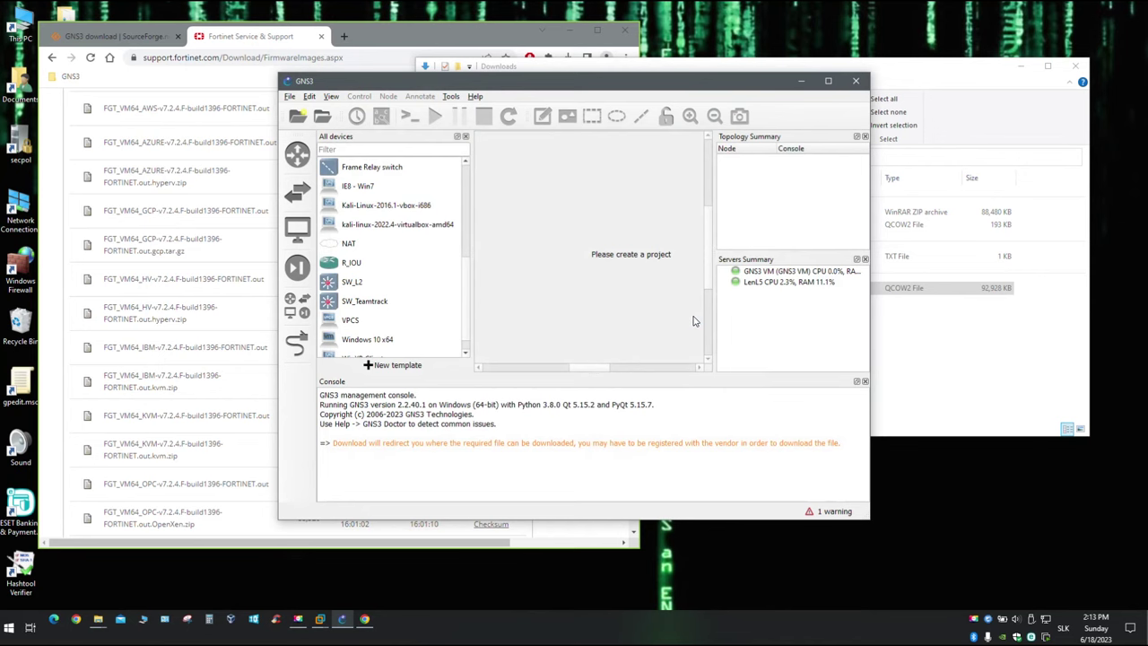
pyautogui.scroll(2, 469, 243)
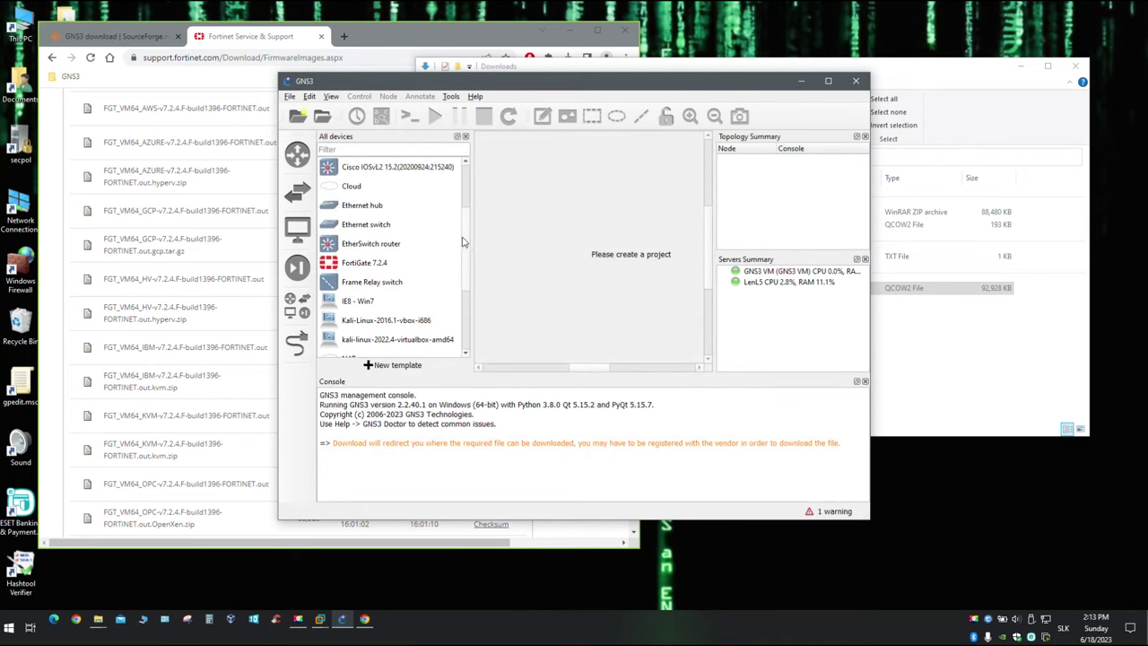
pyautogui.click(362, 268)
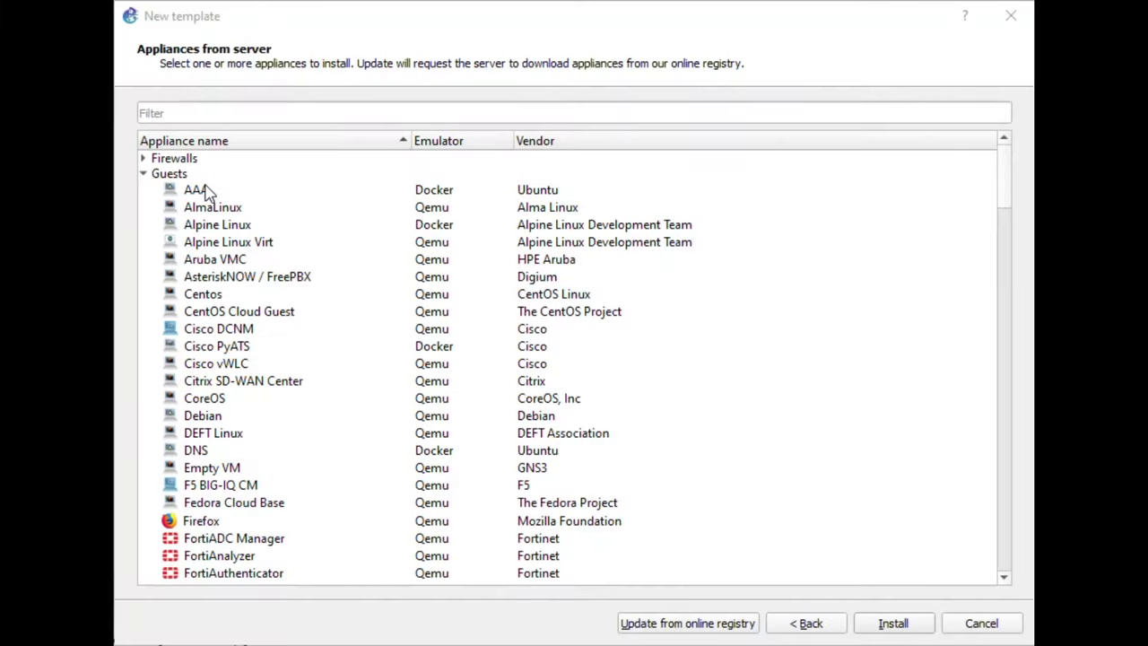
# Choose FortiGate from the Firewalls category of the server appliances and advance its installation to the required files
pyautogui.click(207, 188)
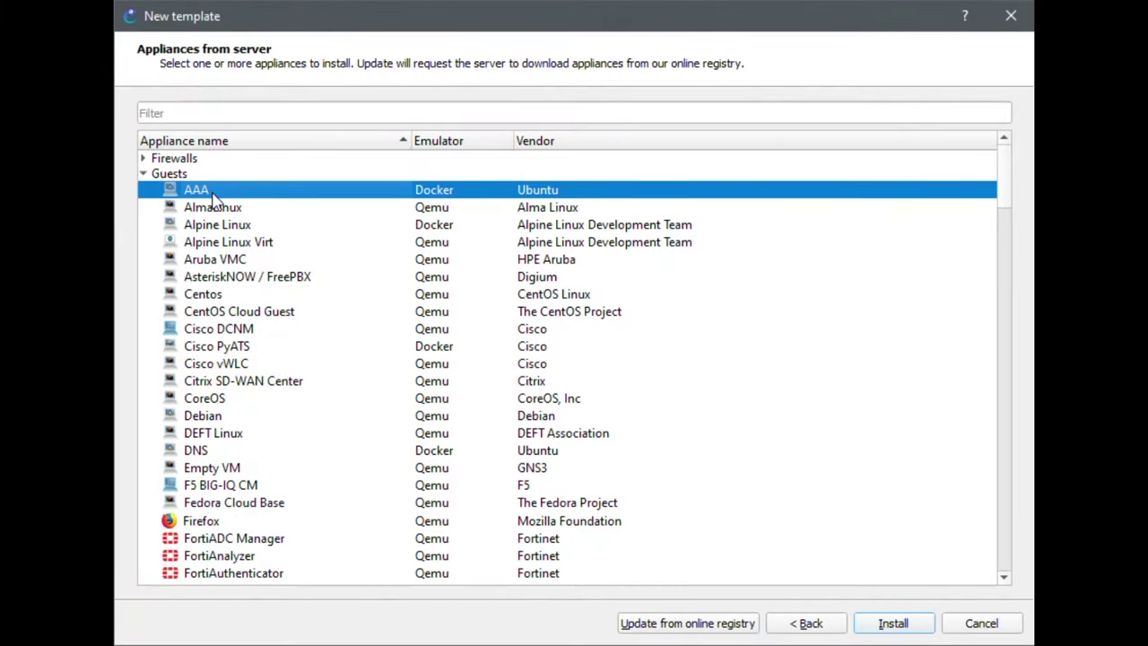
pyautogui.click(253, 560)
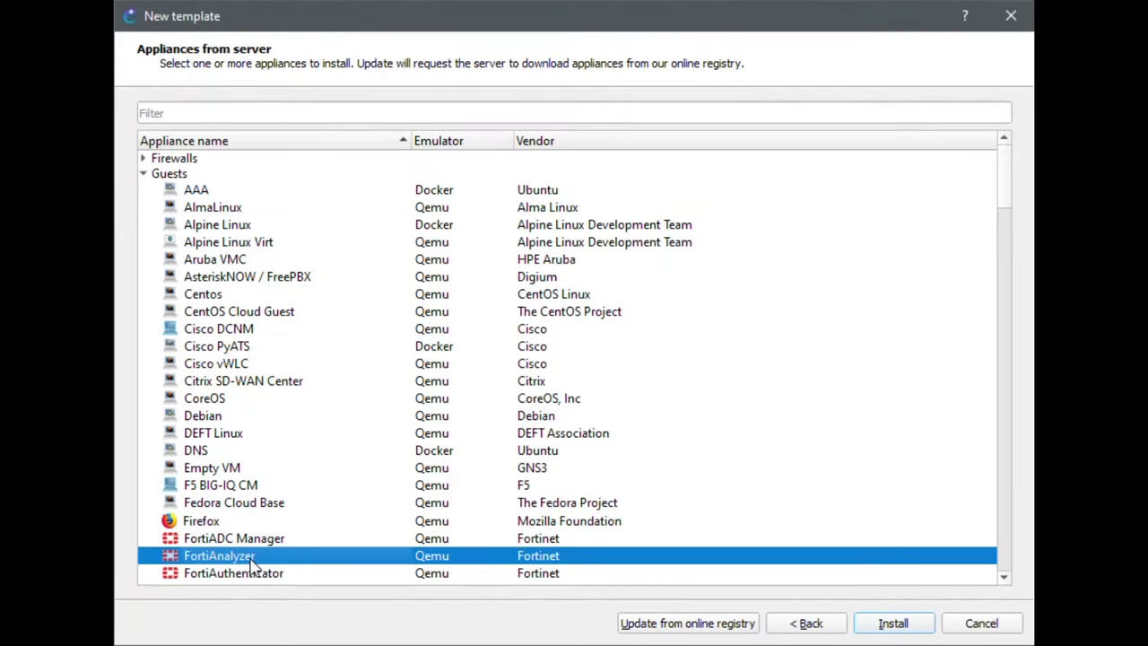
pyautogui.click(144, 158)
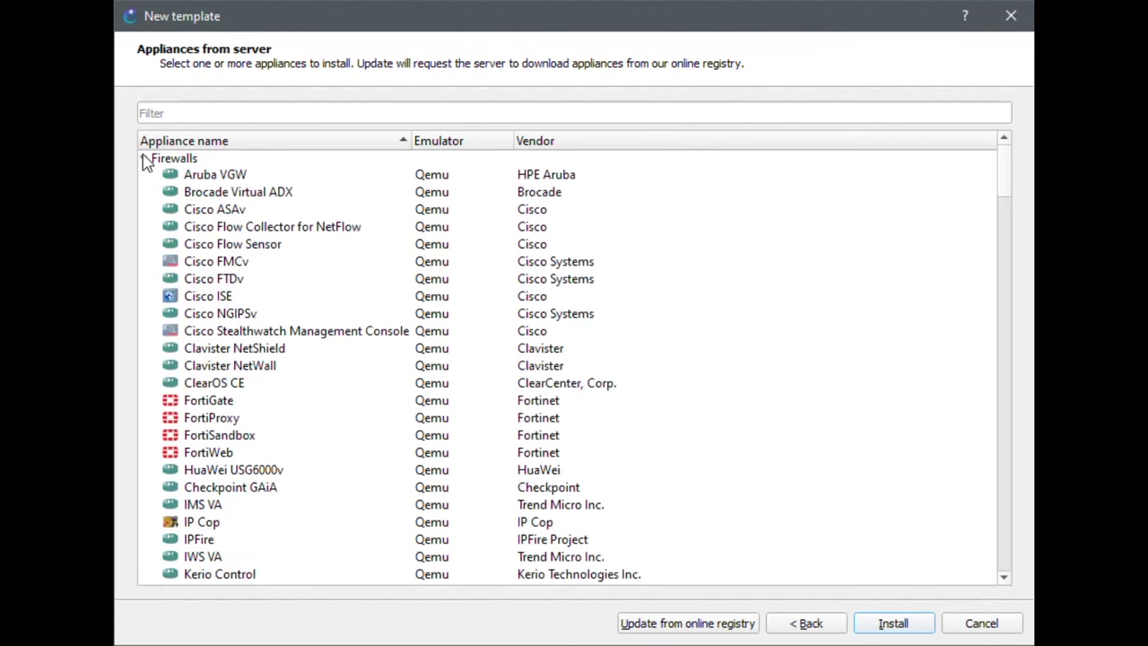
pyautogui.click(230, 402)
pyautogui.click(888, 627)
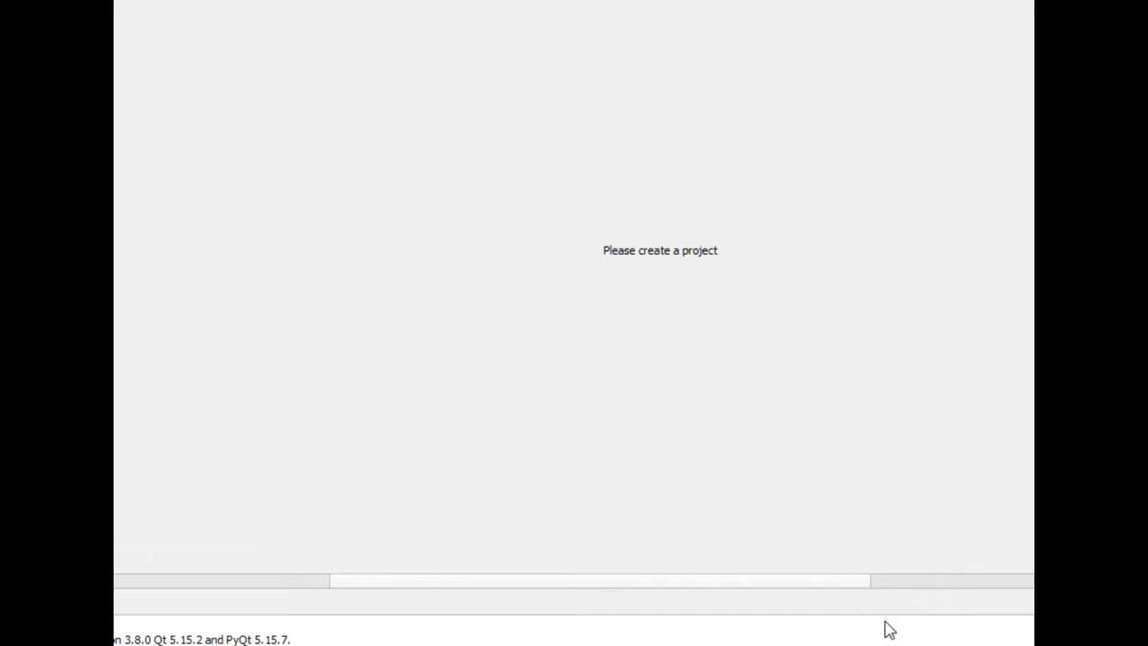
pyautogui.click(886, 627)
pyautogui.click(886, 626)
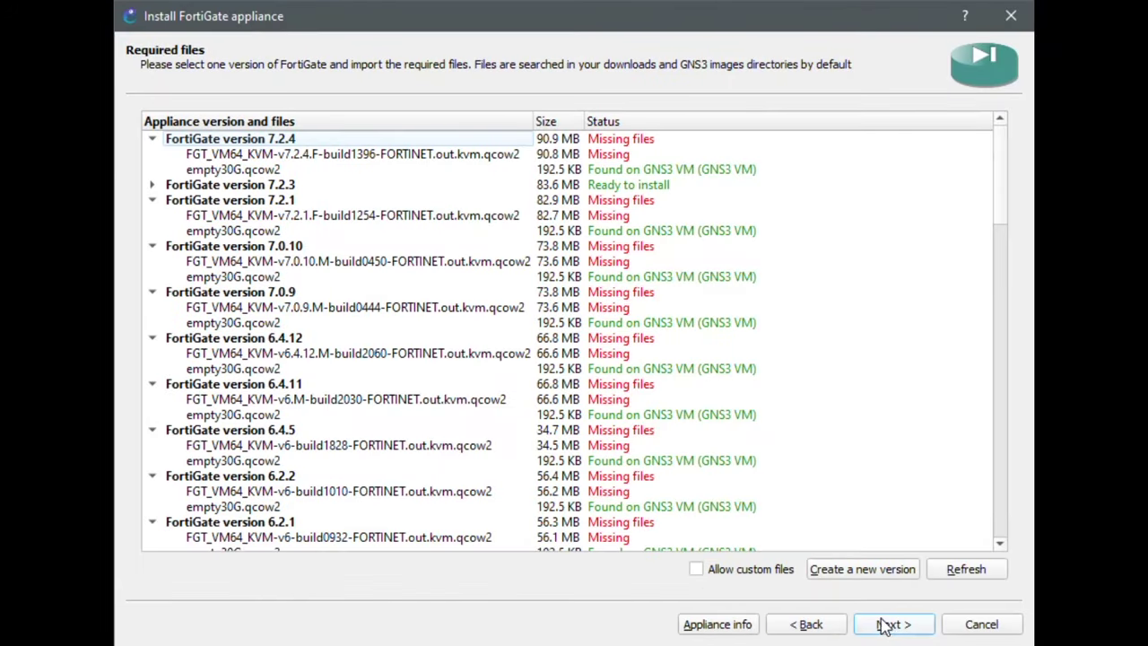
# Create a new FortiGate appliance version named "Fortigate version 7.2.5" and look for it in the version list
pyautogui.click(836, 572)
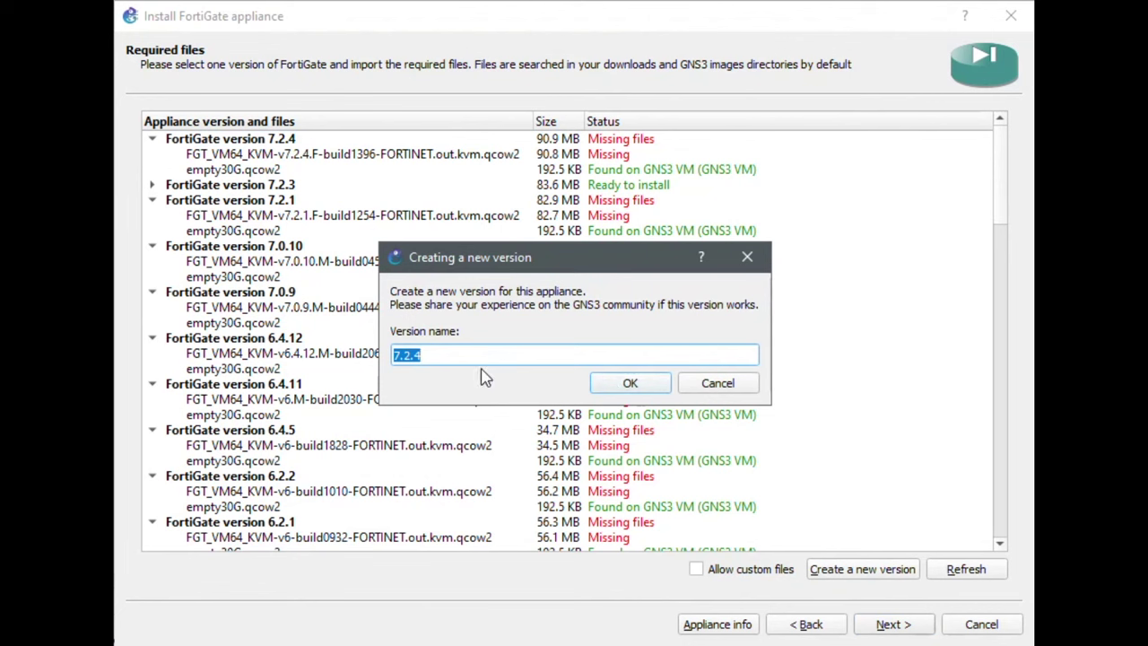
pyautogui.write('Fortigate version 7.2.5')
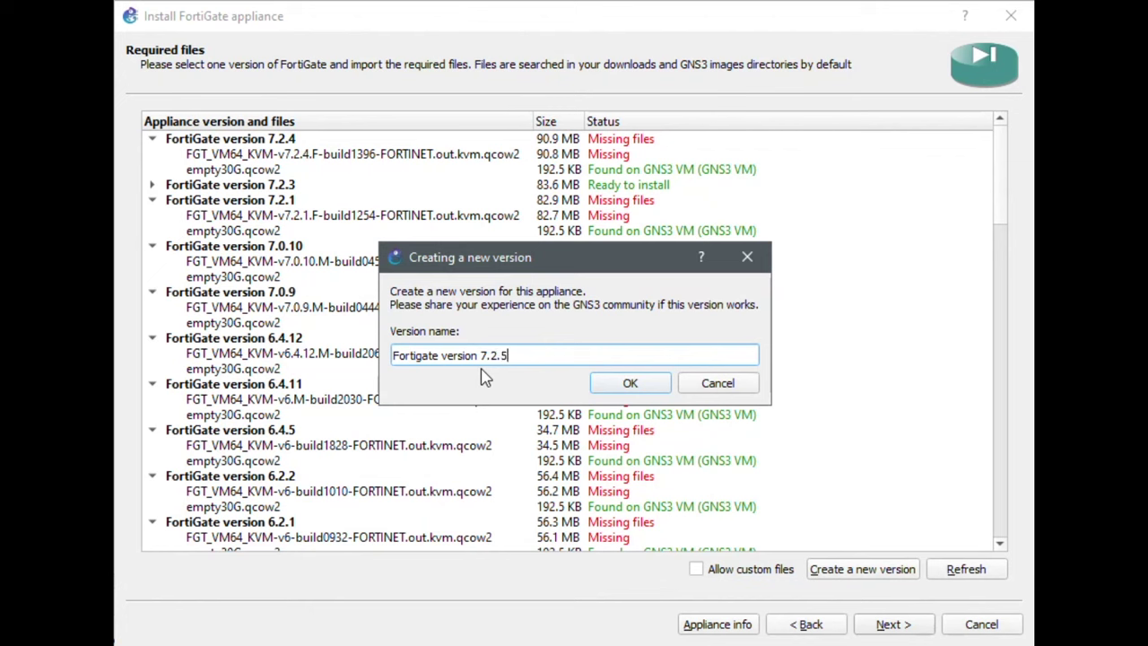
pyautogui.click(652, 389)
pyautogui.click(549, 370)
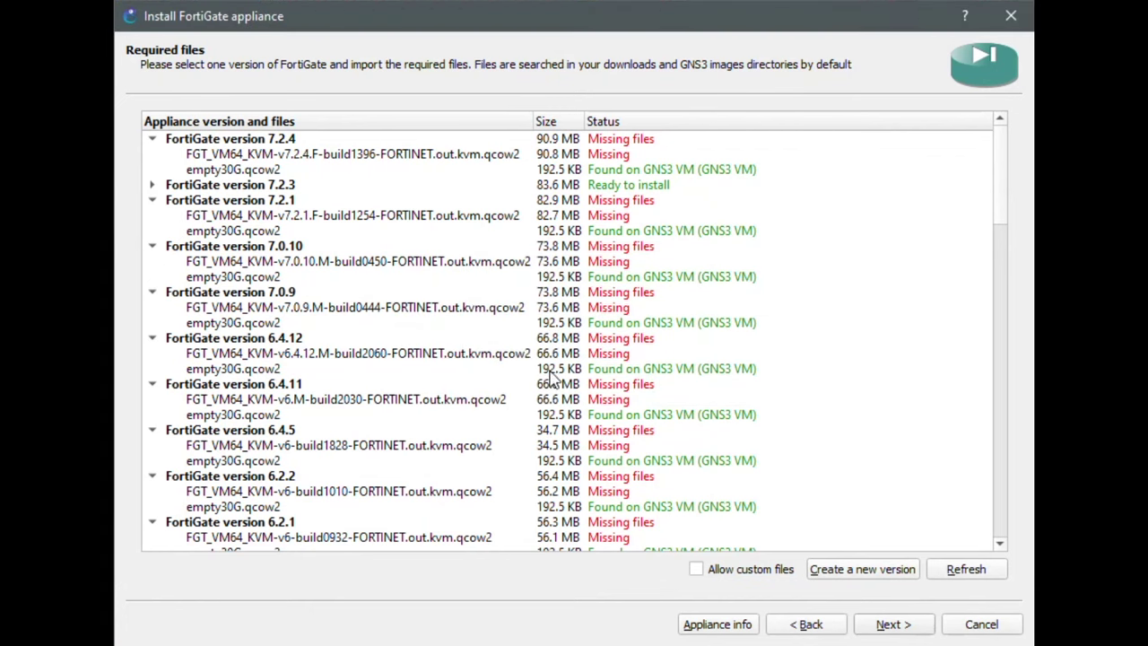
pyautogui.scroll(-4, 491, 345)
pyautogui.scroll(-10, 492, 350)
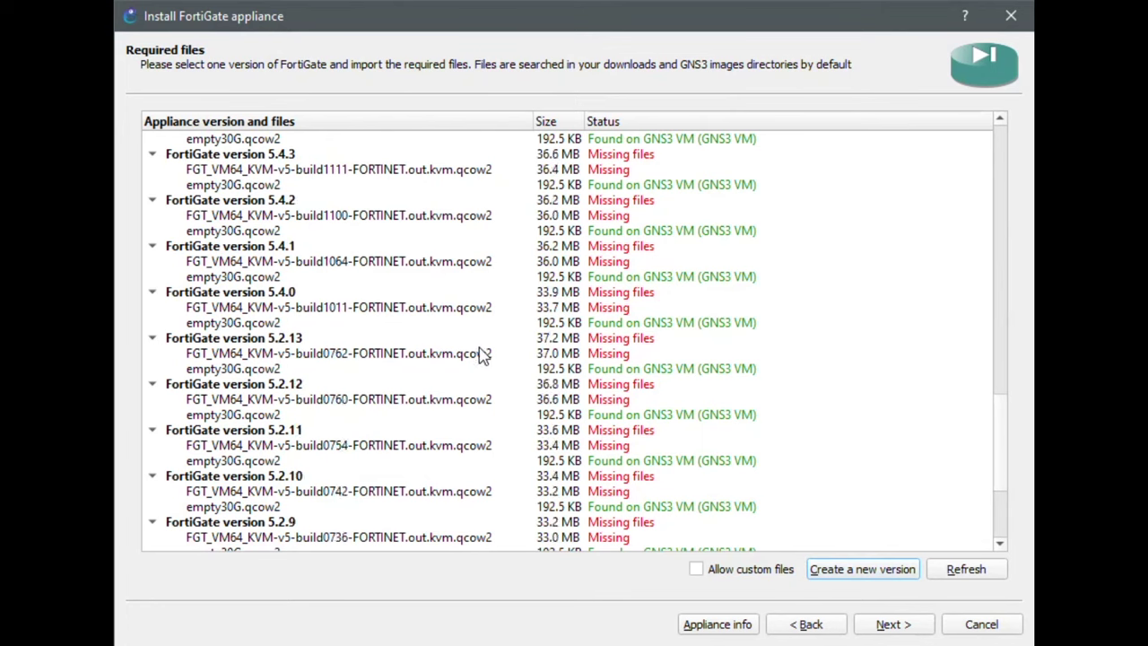
pyautogui.click(379, 524)
pyautogui.click(269, 541)
pyautogui.click(269, 507)
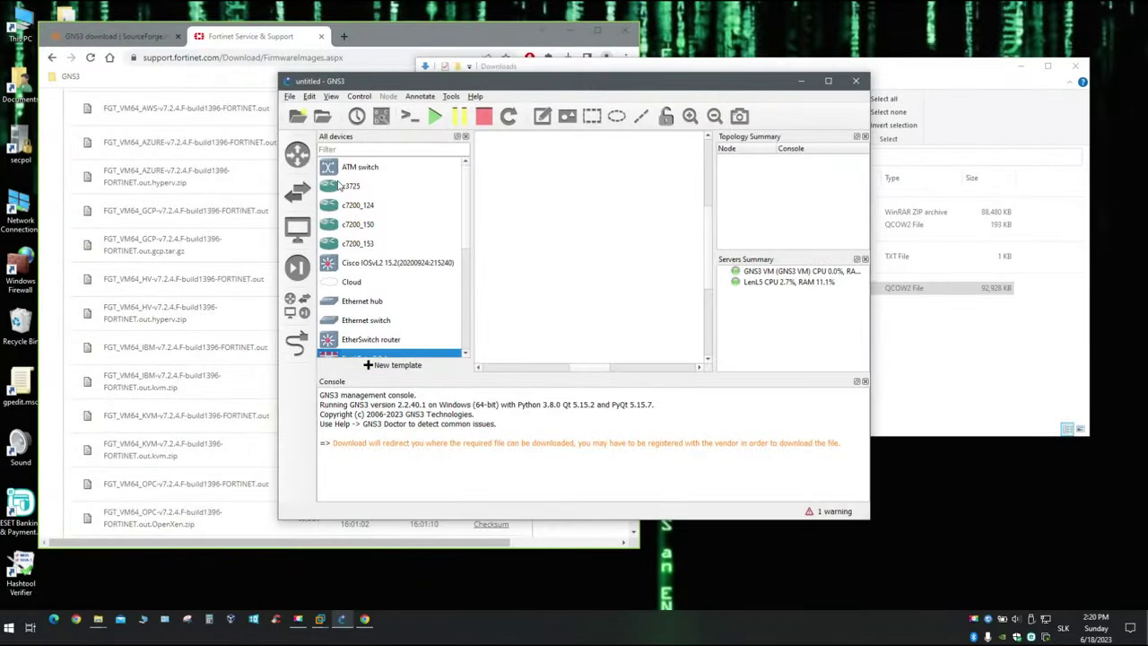
# Place a c3725 router in the middle of the untitled project and open its console
pyautogui.moveTo(348, 189); pyautogui.dragTo(596, 243)
pyautogui.rightClick(596, 244)
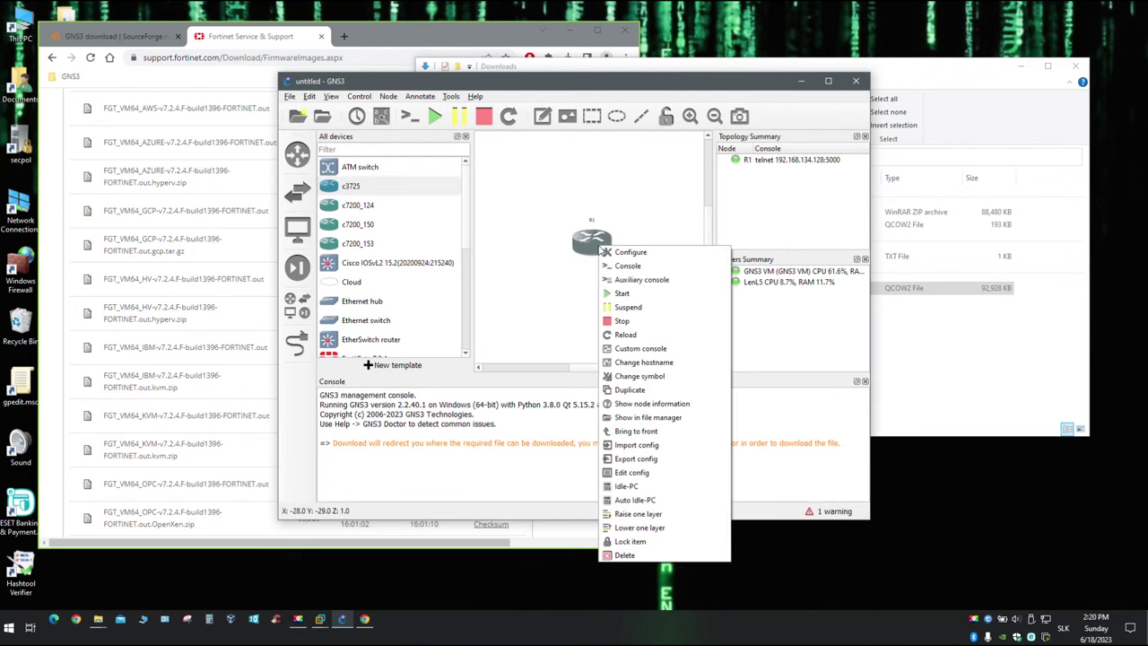
pyautogui.click(644, 268)
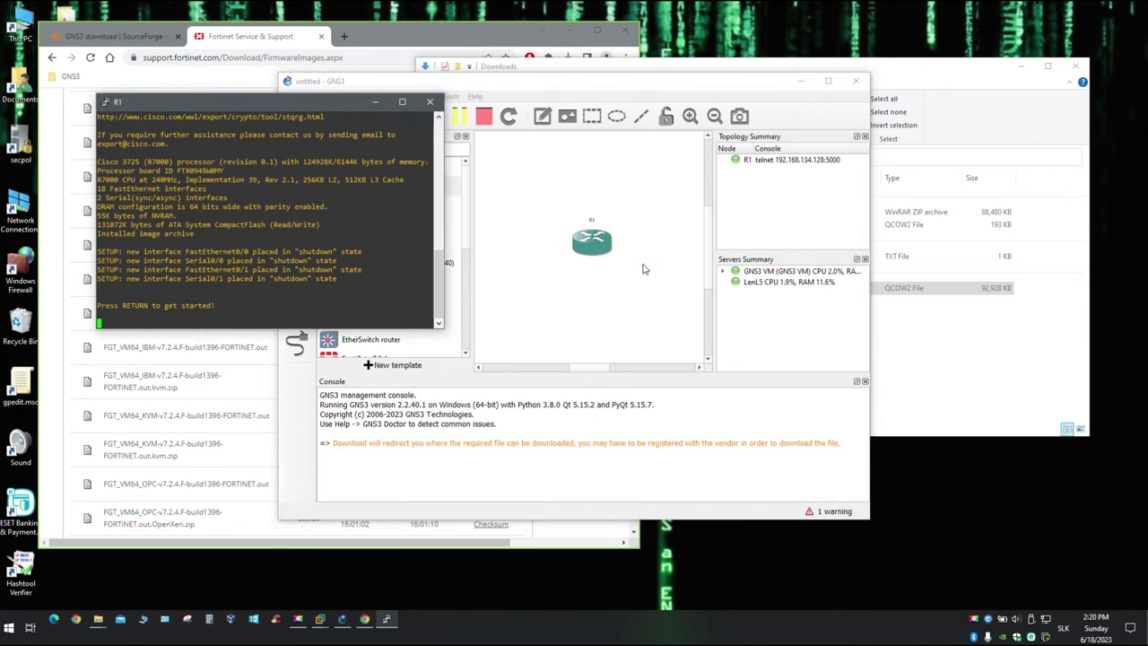
# Bring up the R1 command prompt in the console, then close the terminal session and confirm
pyautogui.press('Return')
pyautogui.press('Return')
pyautogui.press('Return')
pyautogui.press('Return')
pyautogui.click(430, 102)
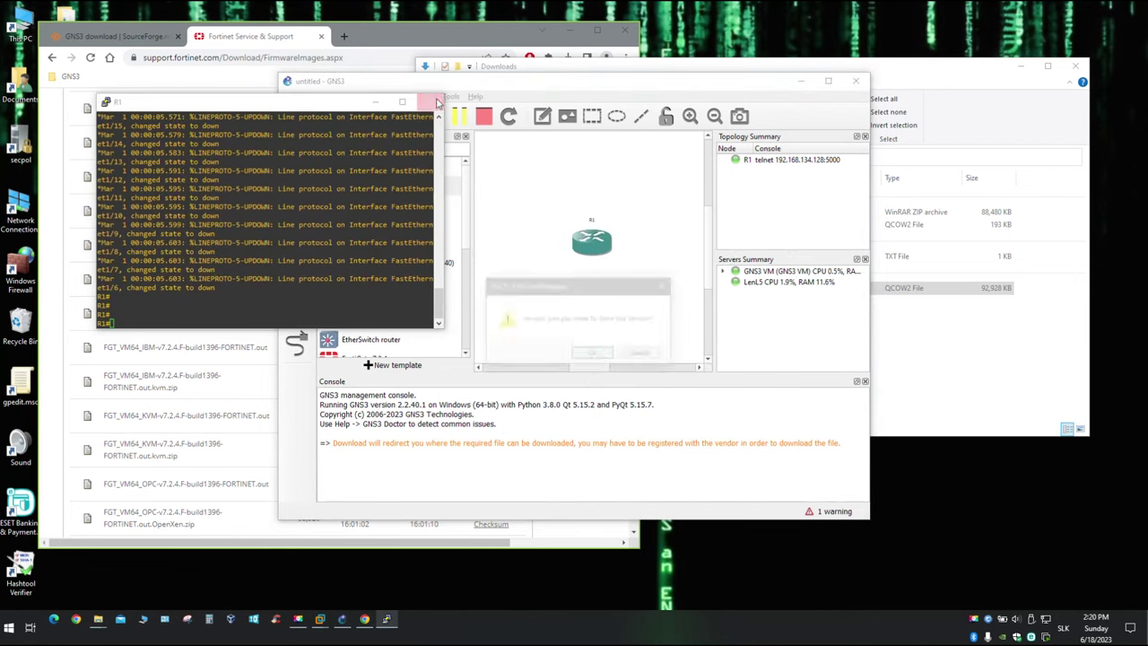
pyautogui.click(590, 352)
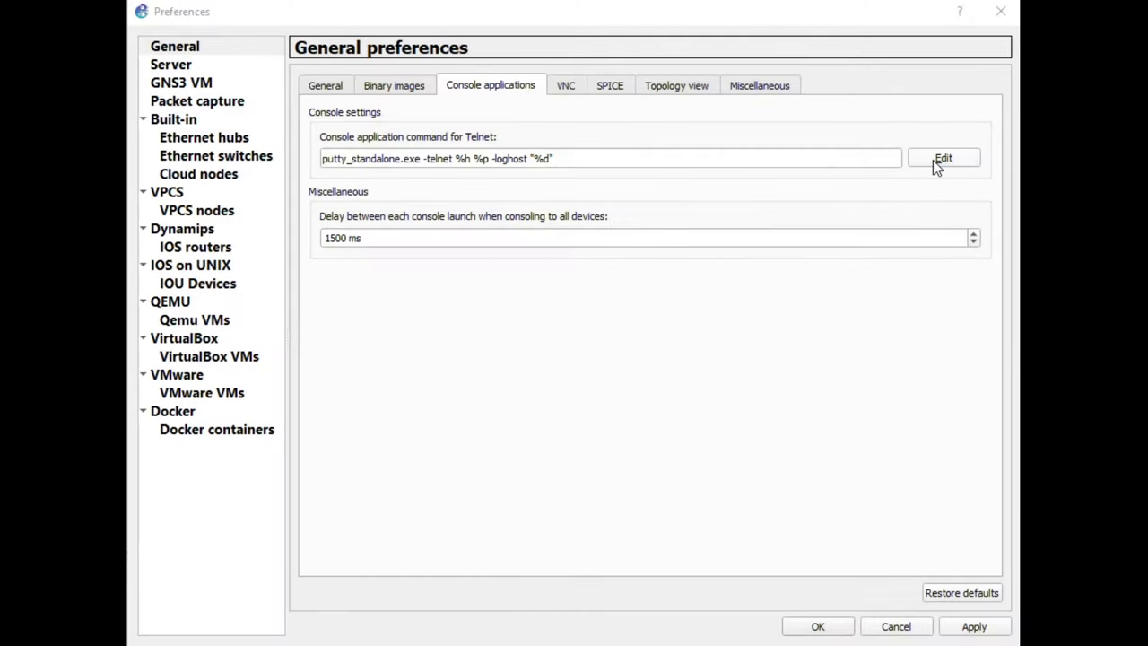
# Set the Telnet console application in the general preferences to the predefined command Solar-Putty (included with GNS3)
pyautogui.click(942, 158)
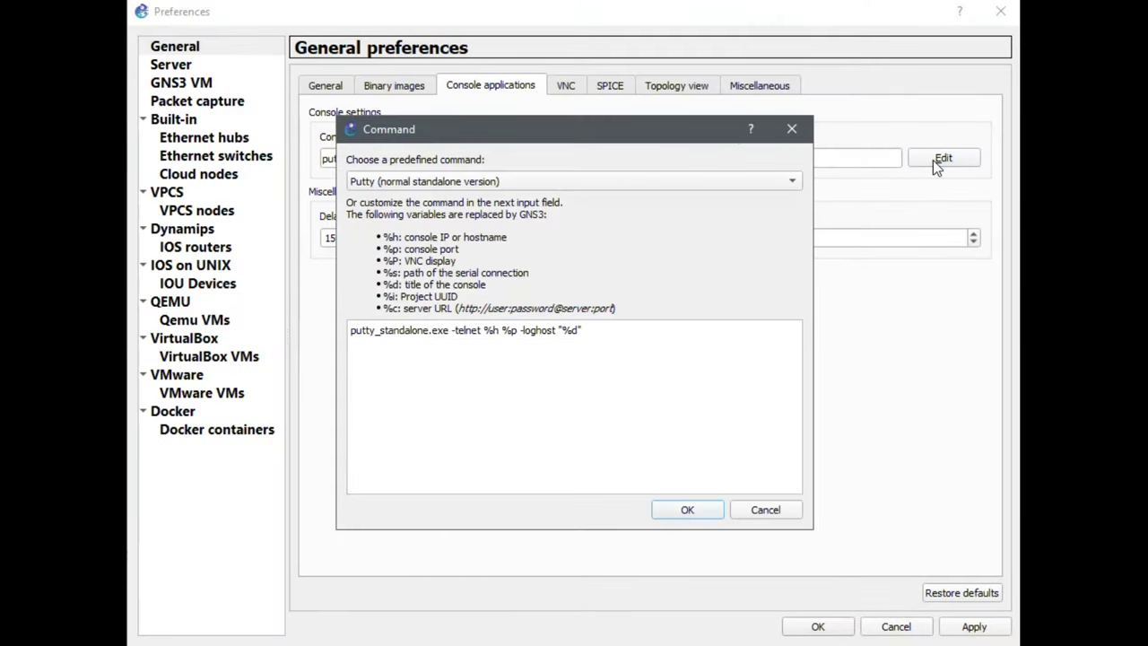
pyautogui.click(716, 184)
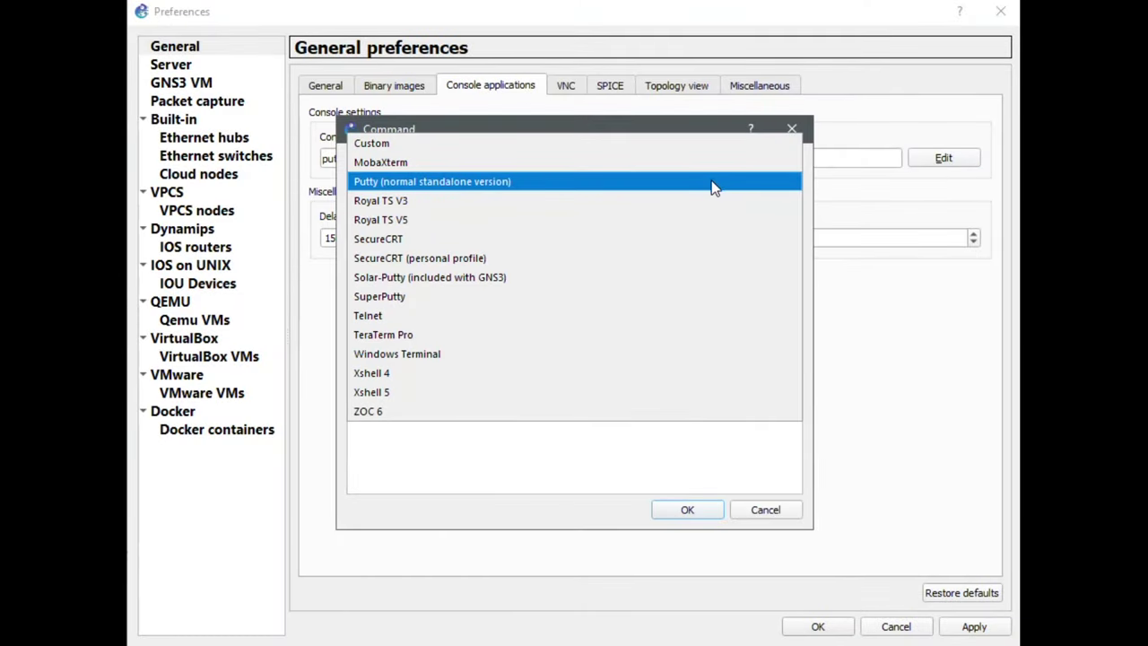
pyautogui.click(506, 277)
pyautogui.click(682, 513)
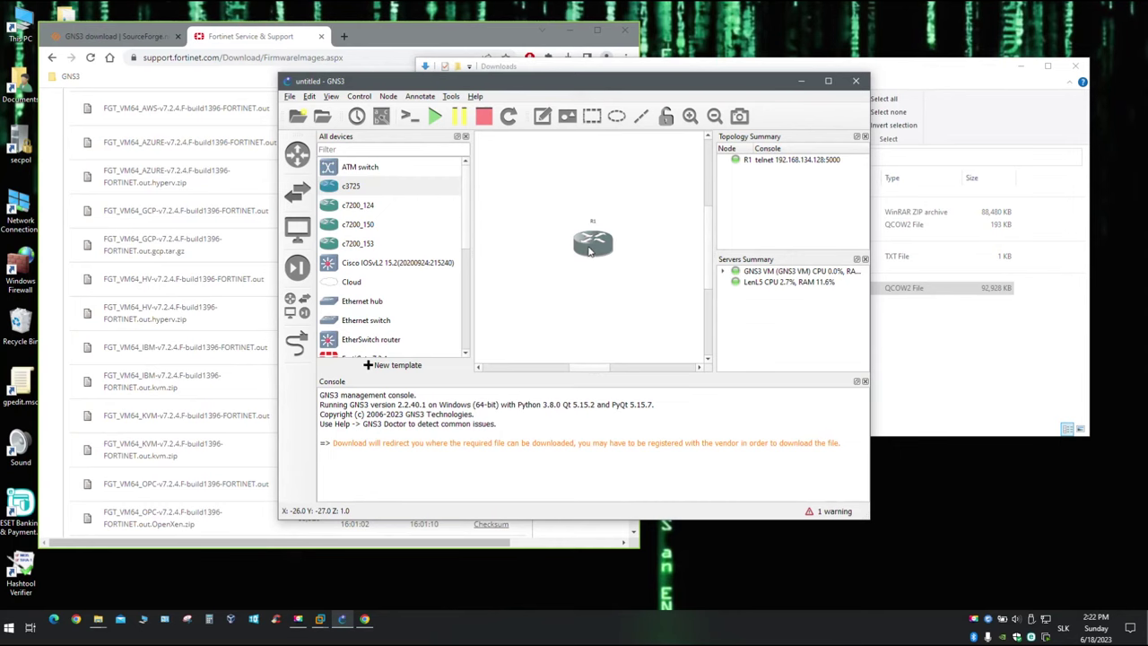
# Close the browser and open the GNS3 installation folder under Program Files on Local Disk (C:)
pyautogui.click(625, 31)
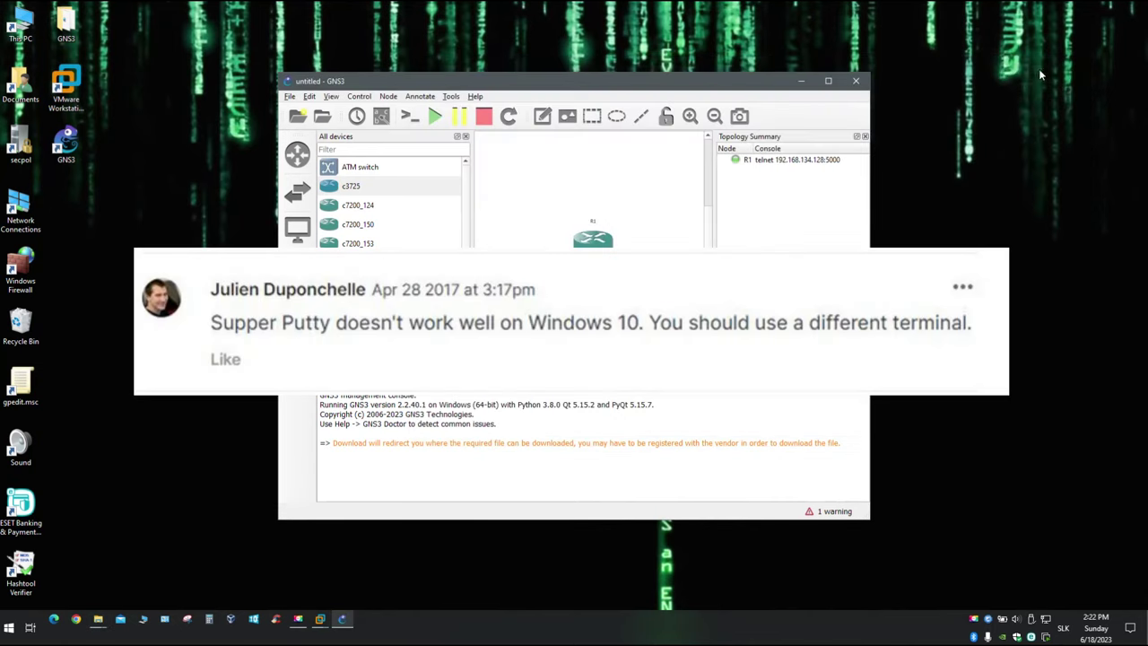
pyautogui.doubleClick(30, 16)
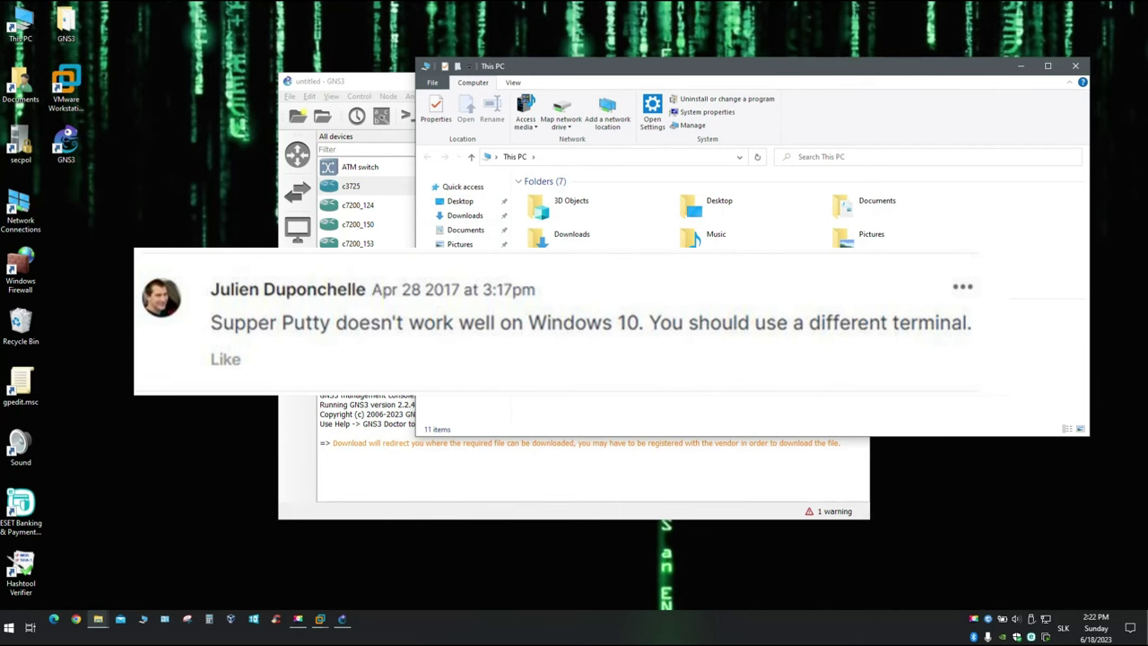
pyautogui.doubleClick(584, 329)
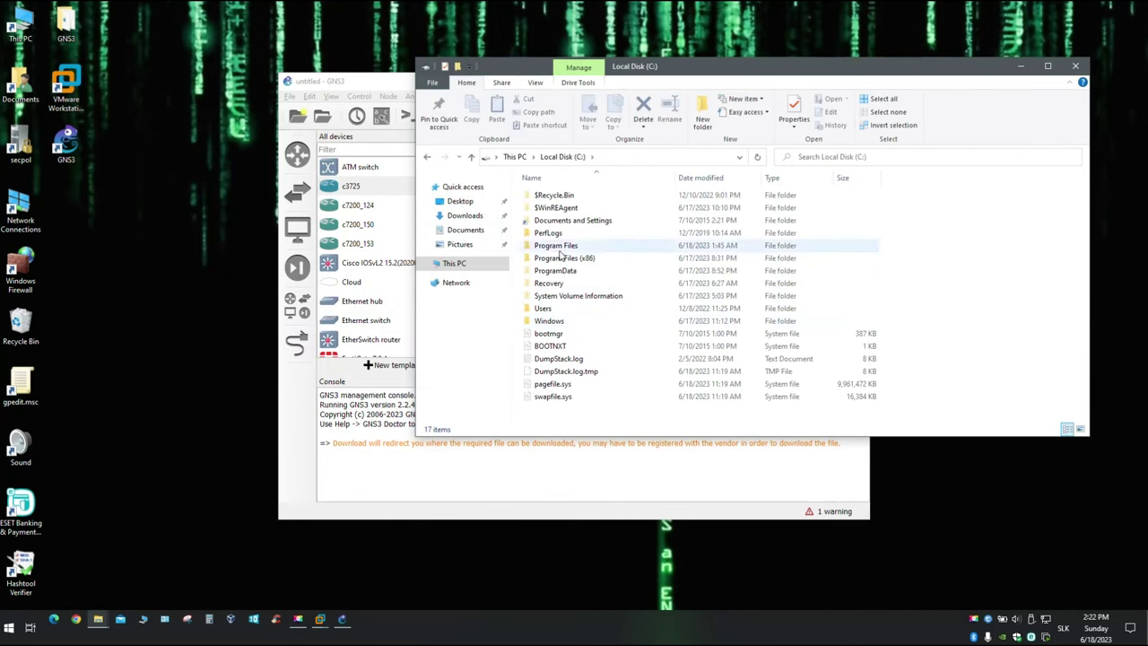
pyautogui.doubleClick(558, 248)
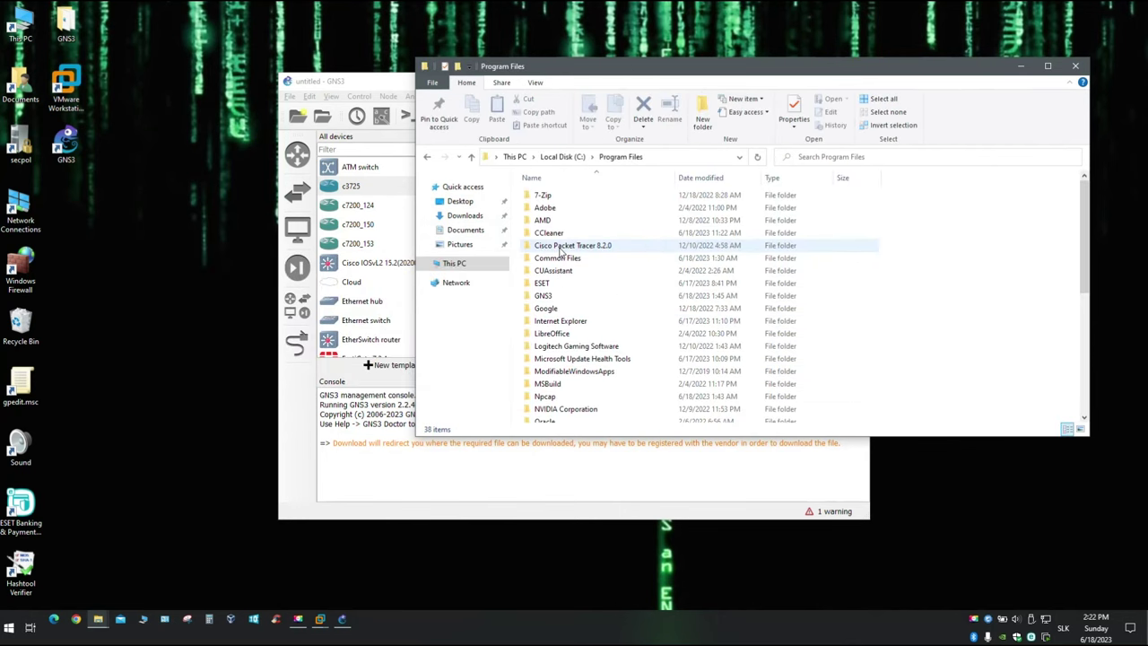
pyautogui.doubleClick(579, 296)
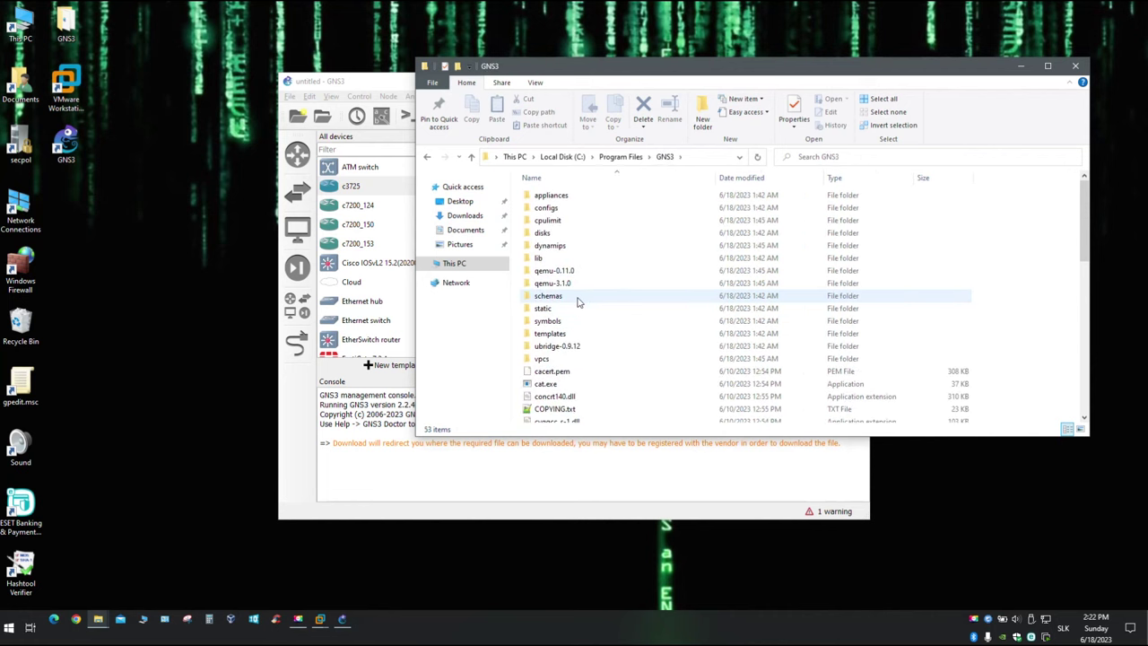
# Move qemu-0.13.0, qemu-2.2.0 and qemu-2.4.0 from the desktop GNS3 folder's QEMU subfolder into Program Files\GNS3, granting administrator permission
pyautogui.click(72, 28)
pyautogui.doubleClick(72, 29)
pyautogui.moveTo(635, 74); pyautogui.dragTo(983, 78)
pyautogui.doubleClick(940, 204)
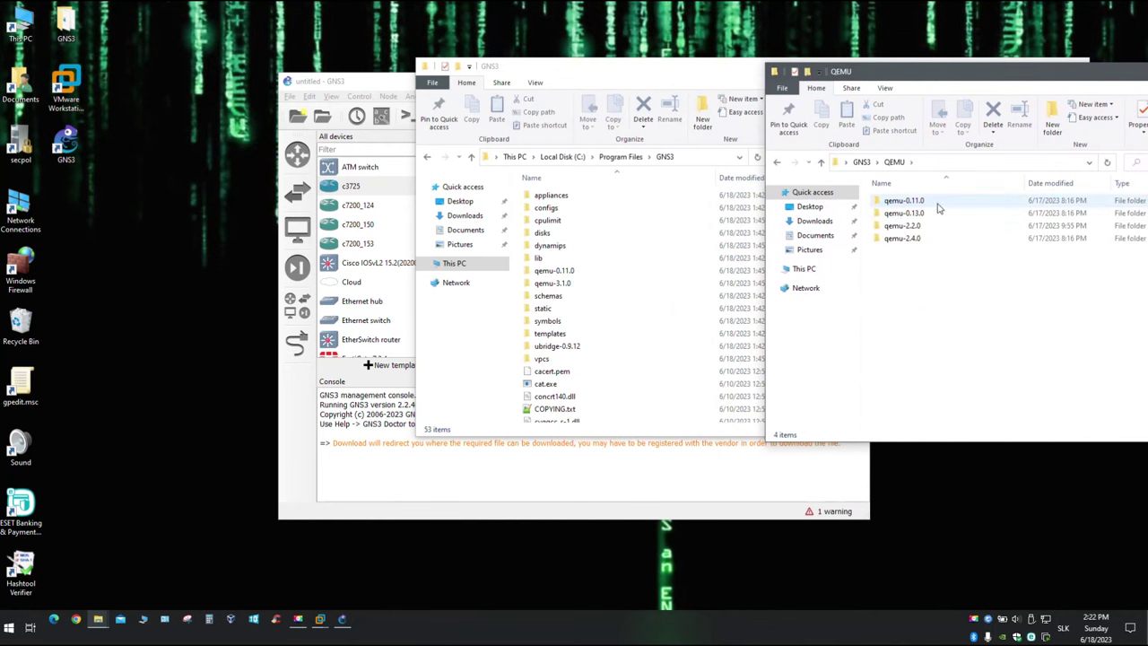
pyautogui.moveTo(967, 268); pyautogui.dragTo(598, 183)
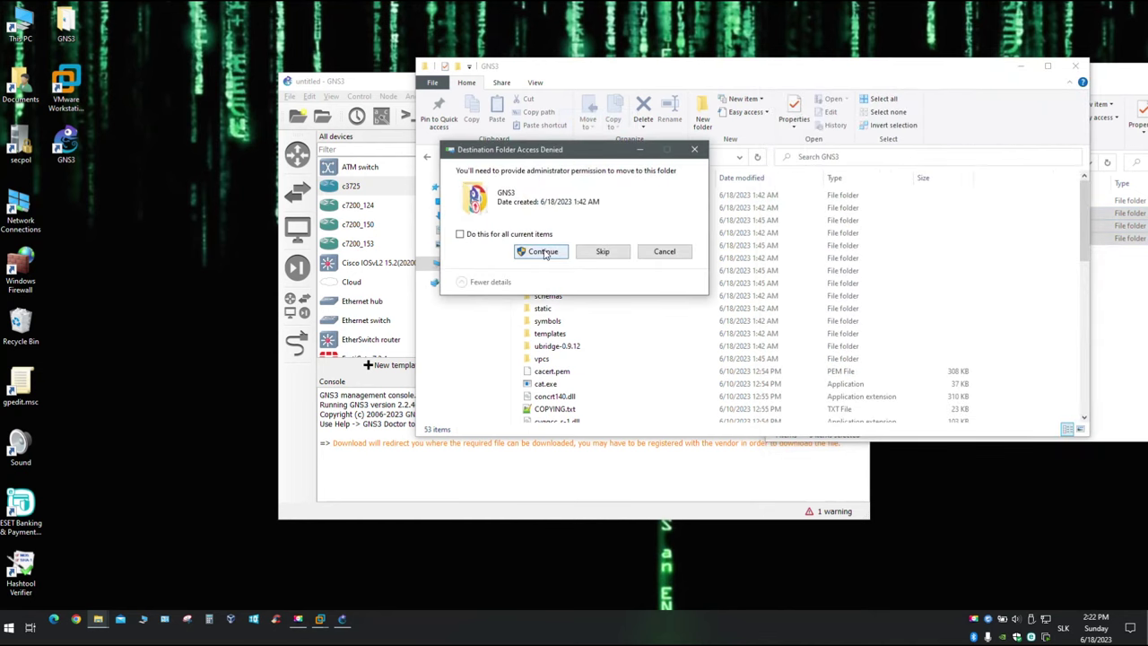
pyautogui.click(542, 253)
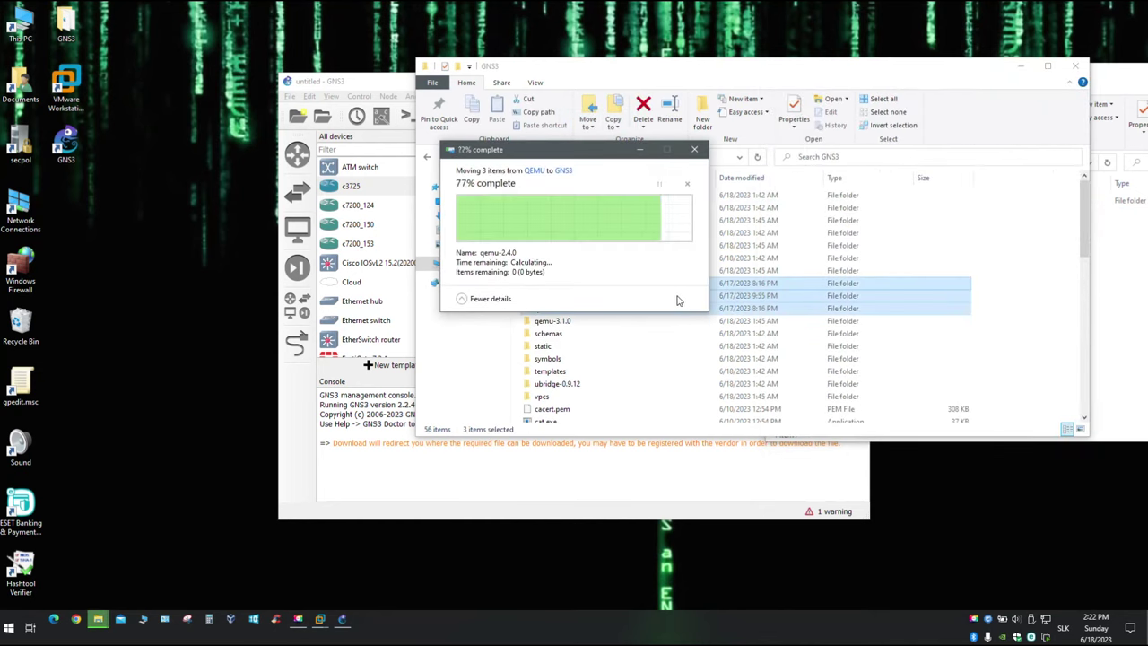
# Move Solar-PuTTY.exe from the desktop GNS3 folder into Program Files\GNS3, replacing the existing file with administrator permission
pyautogui.moveTo(933, 65); pyautogui.dragTo(729, 58)
pyautogui.click(994, 288)
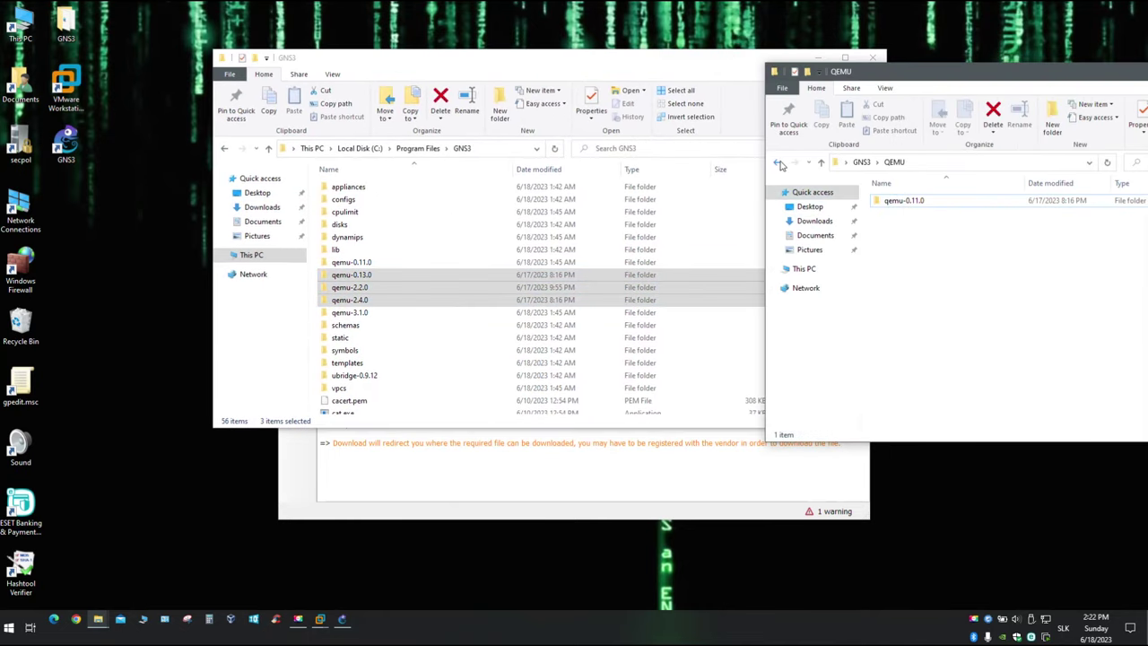
pyautogui.click(780, 165)
pyautogui.moveTo(966, 77); pyautogui.dragTo(882, 52)
pyautogui.moveTo(825, 363); pyautogui.dragTo(429, 176)
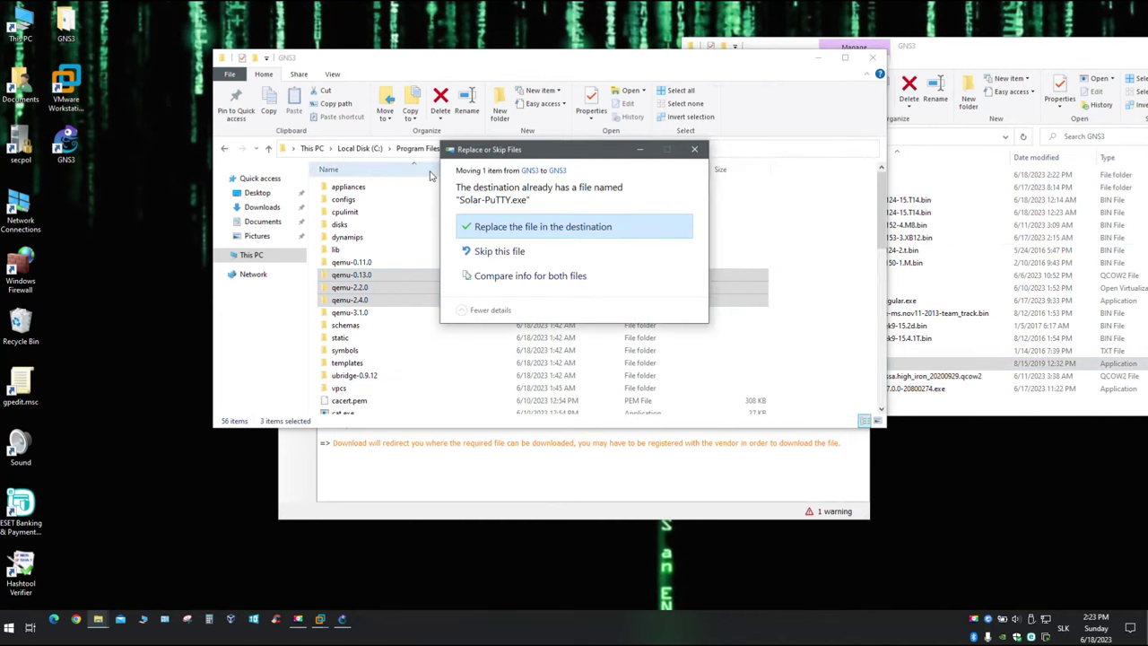
pyautogui.click(513, 230)
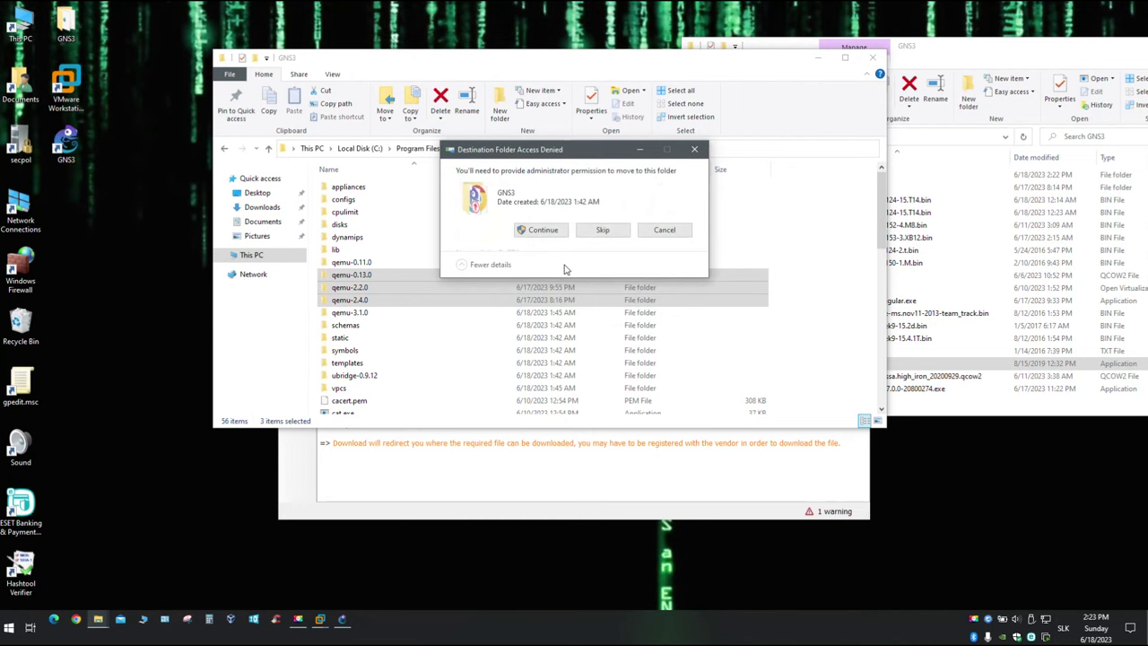
pyautogui.click(543, 232)
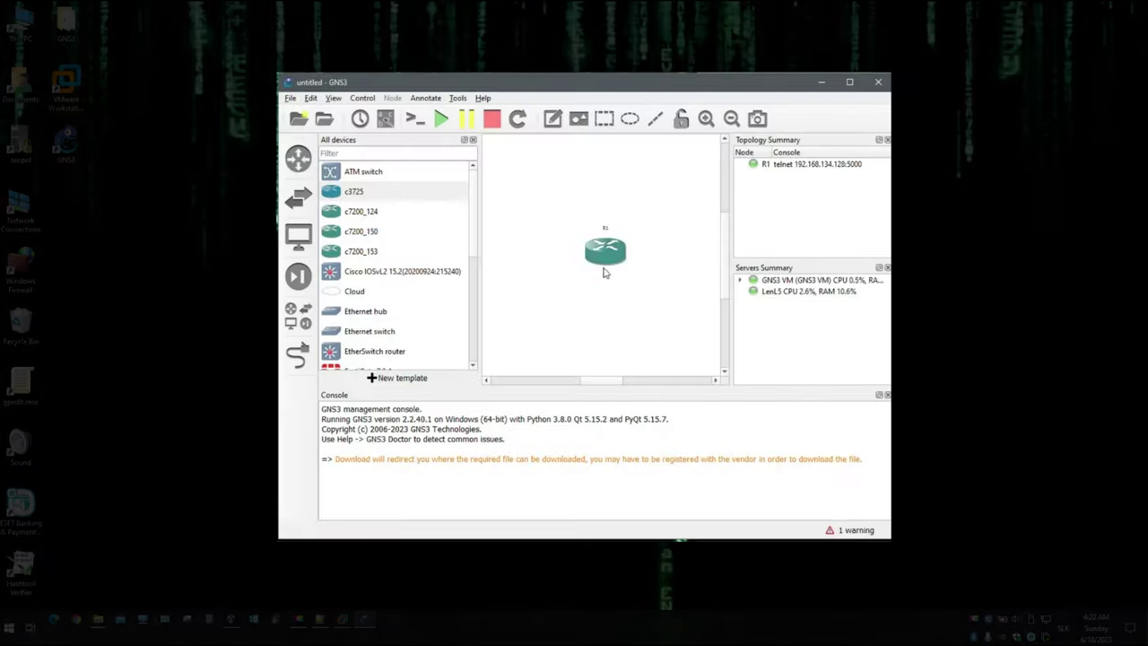
# Open the console of router R1 in the GNS3 project
pyautogui.rightClick(606, 252)
pyautogui.click(627, 272)
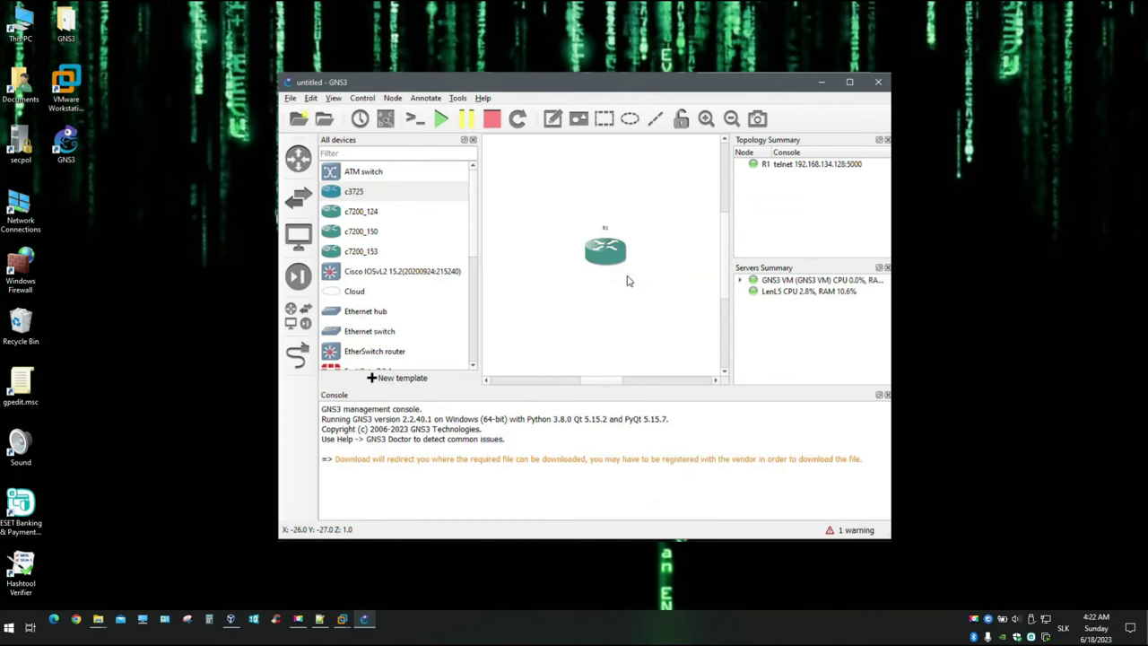